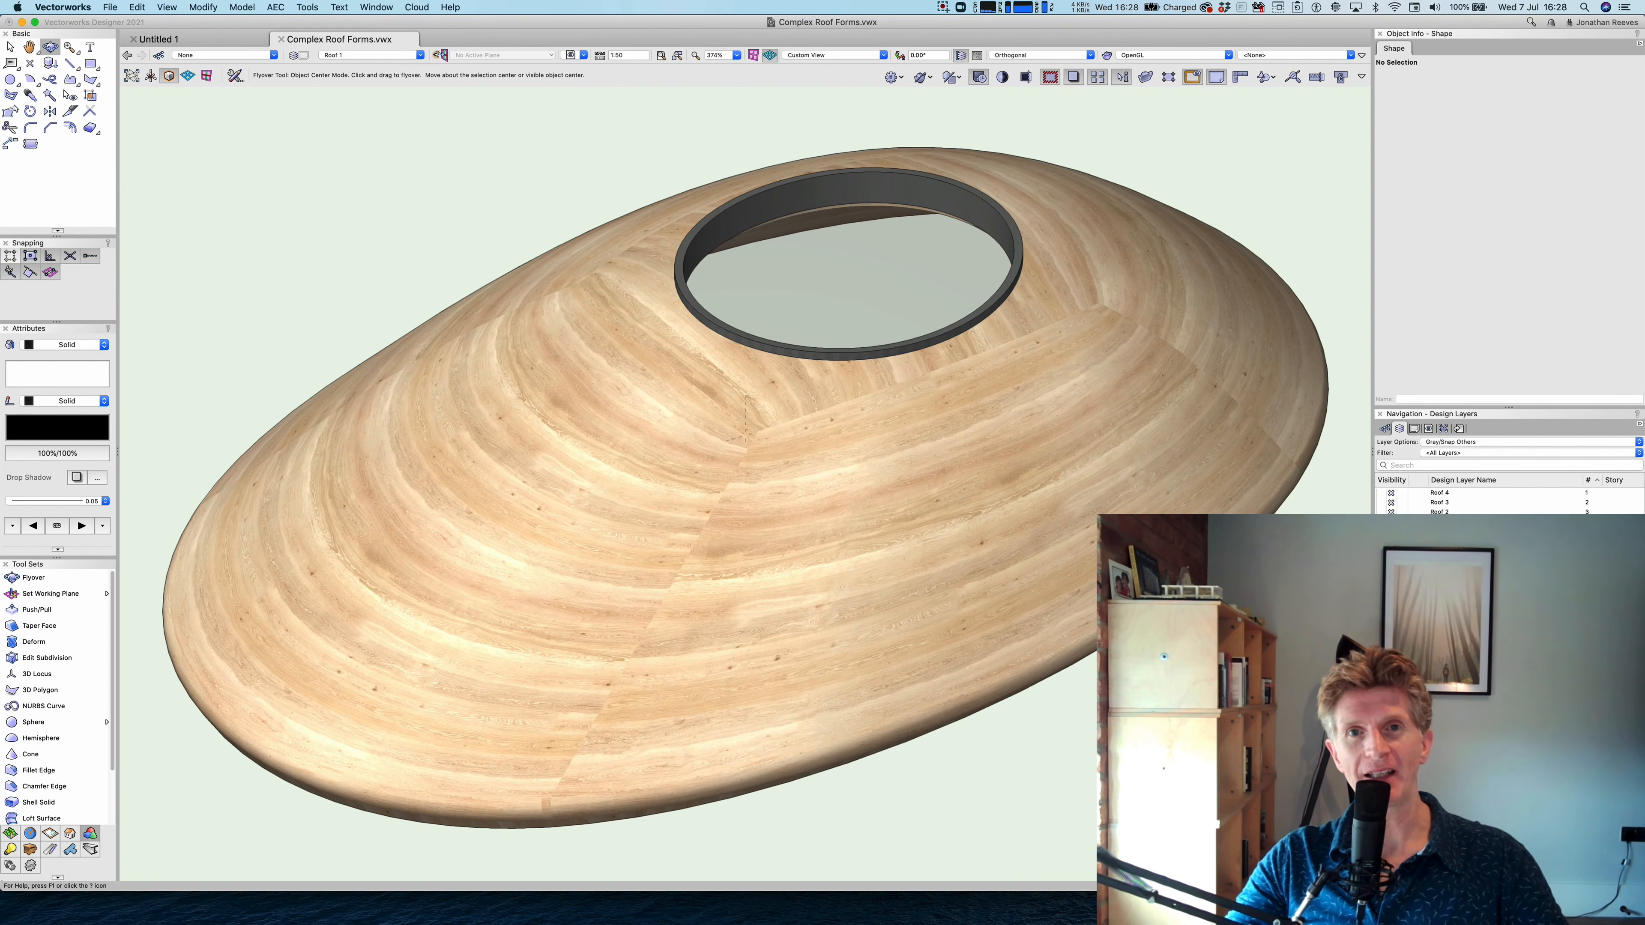
Go through design layers Roof 1 to Roof 4 and examine the shape of each finished complex roof.
key("super+Up")
key("super+6")
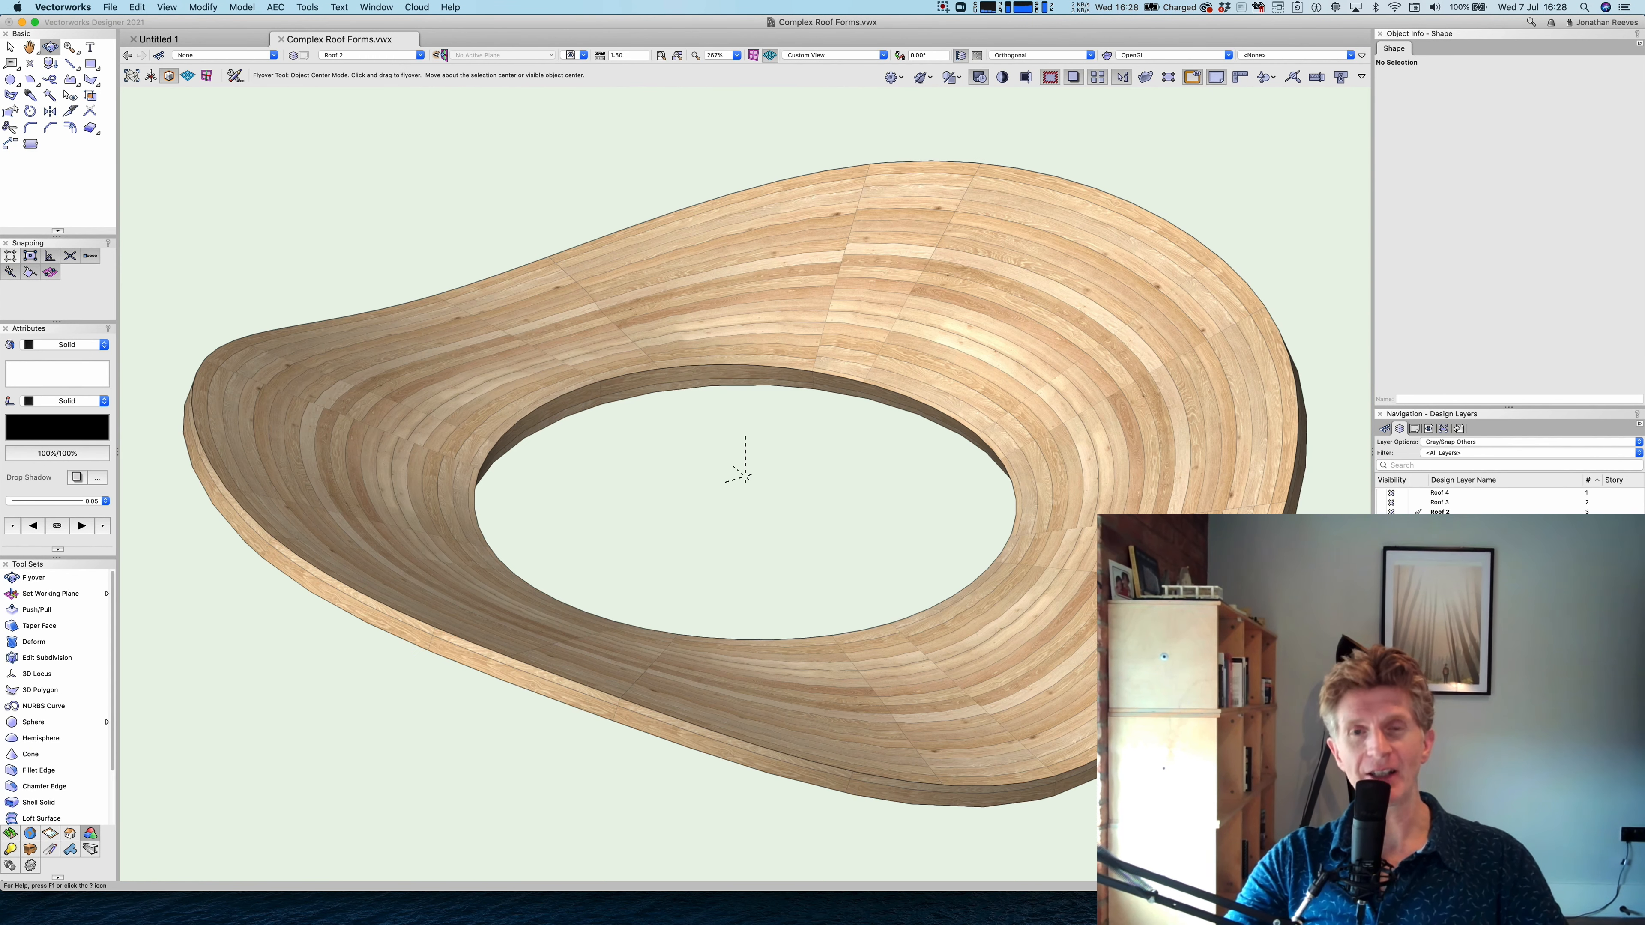
key("super+Up")
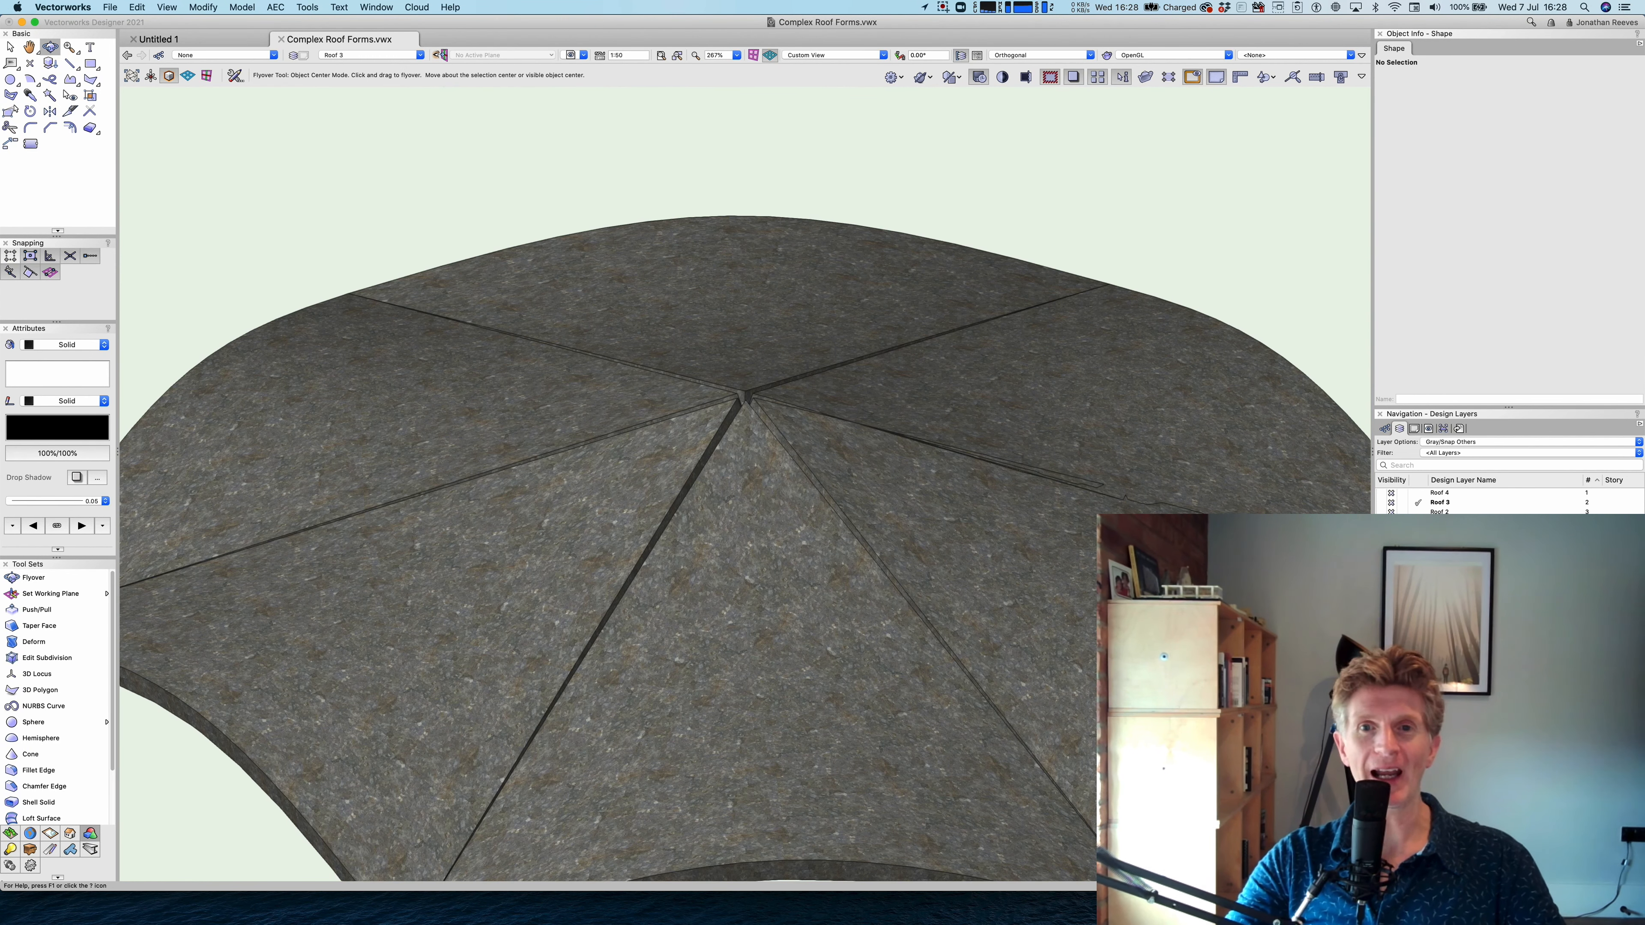
key("super+6")
left_click_drag(772, 661, 664, 687)
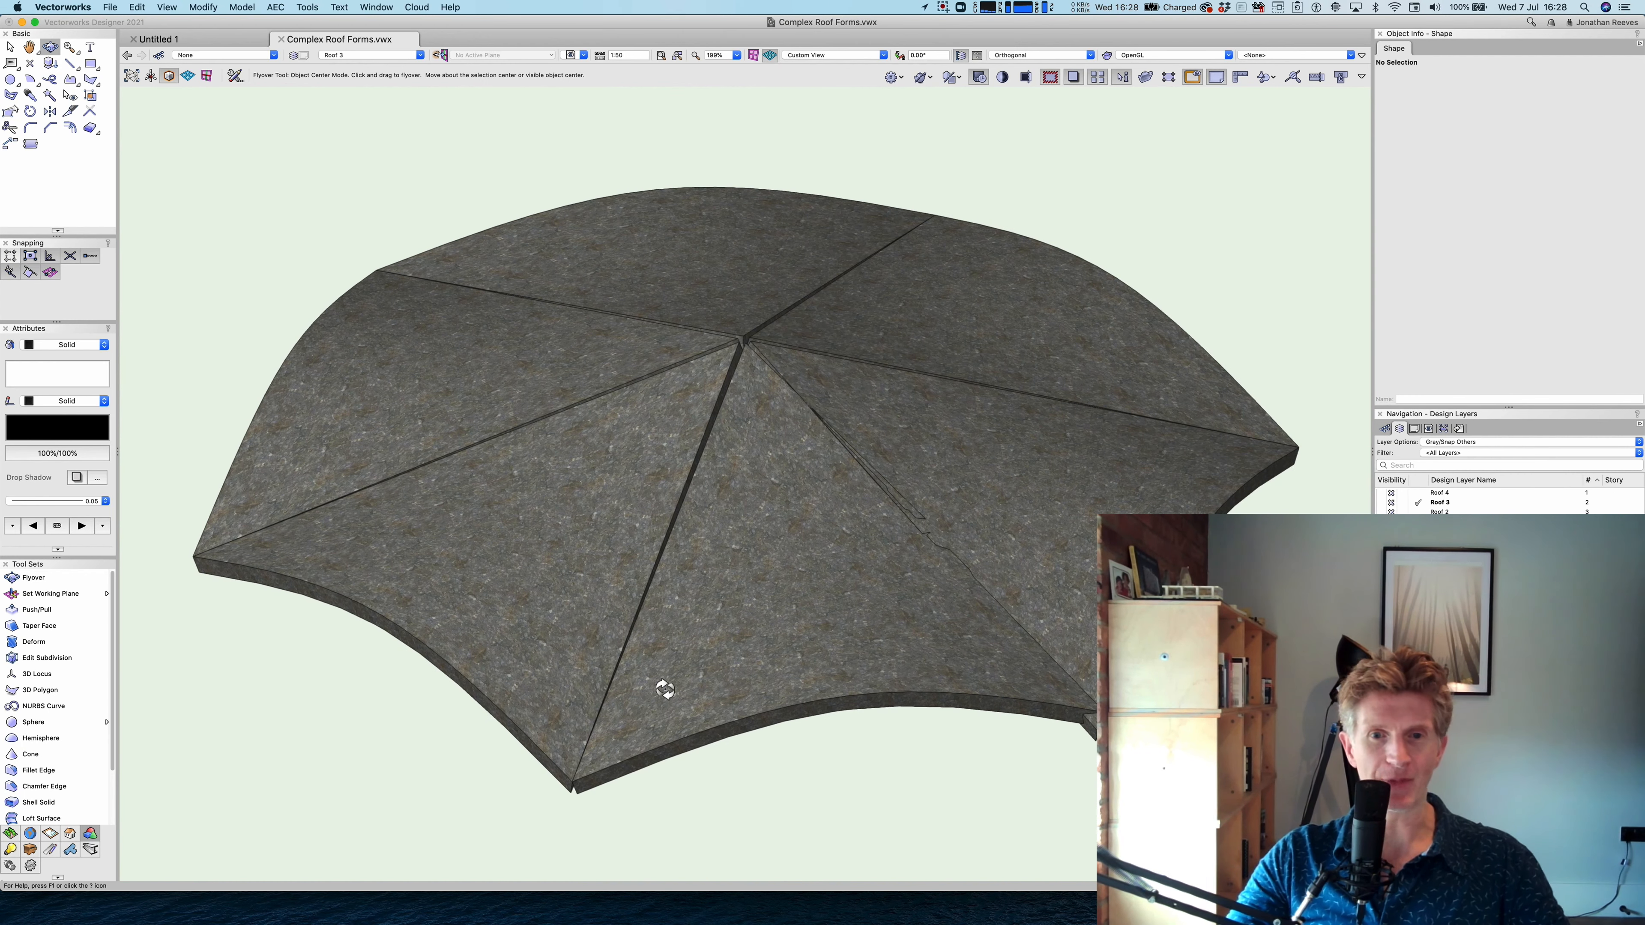
key("super+Up")
left_click_drag(851, 723, 602, 680)
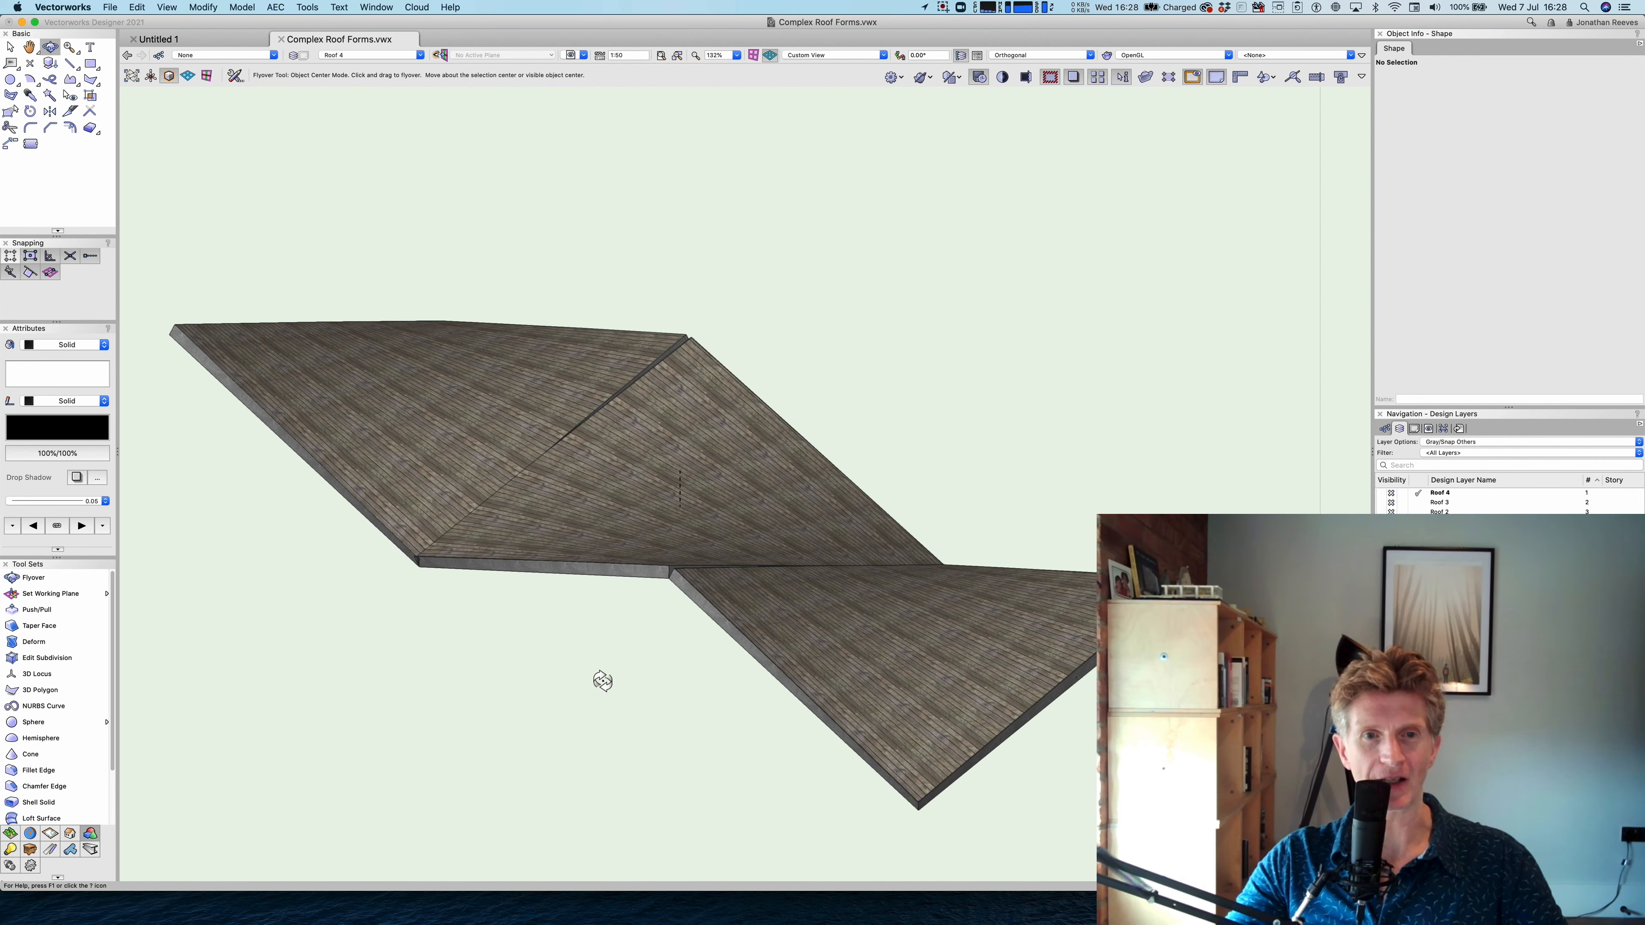
scroll(602, 681, "up", 1)
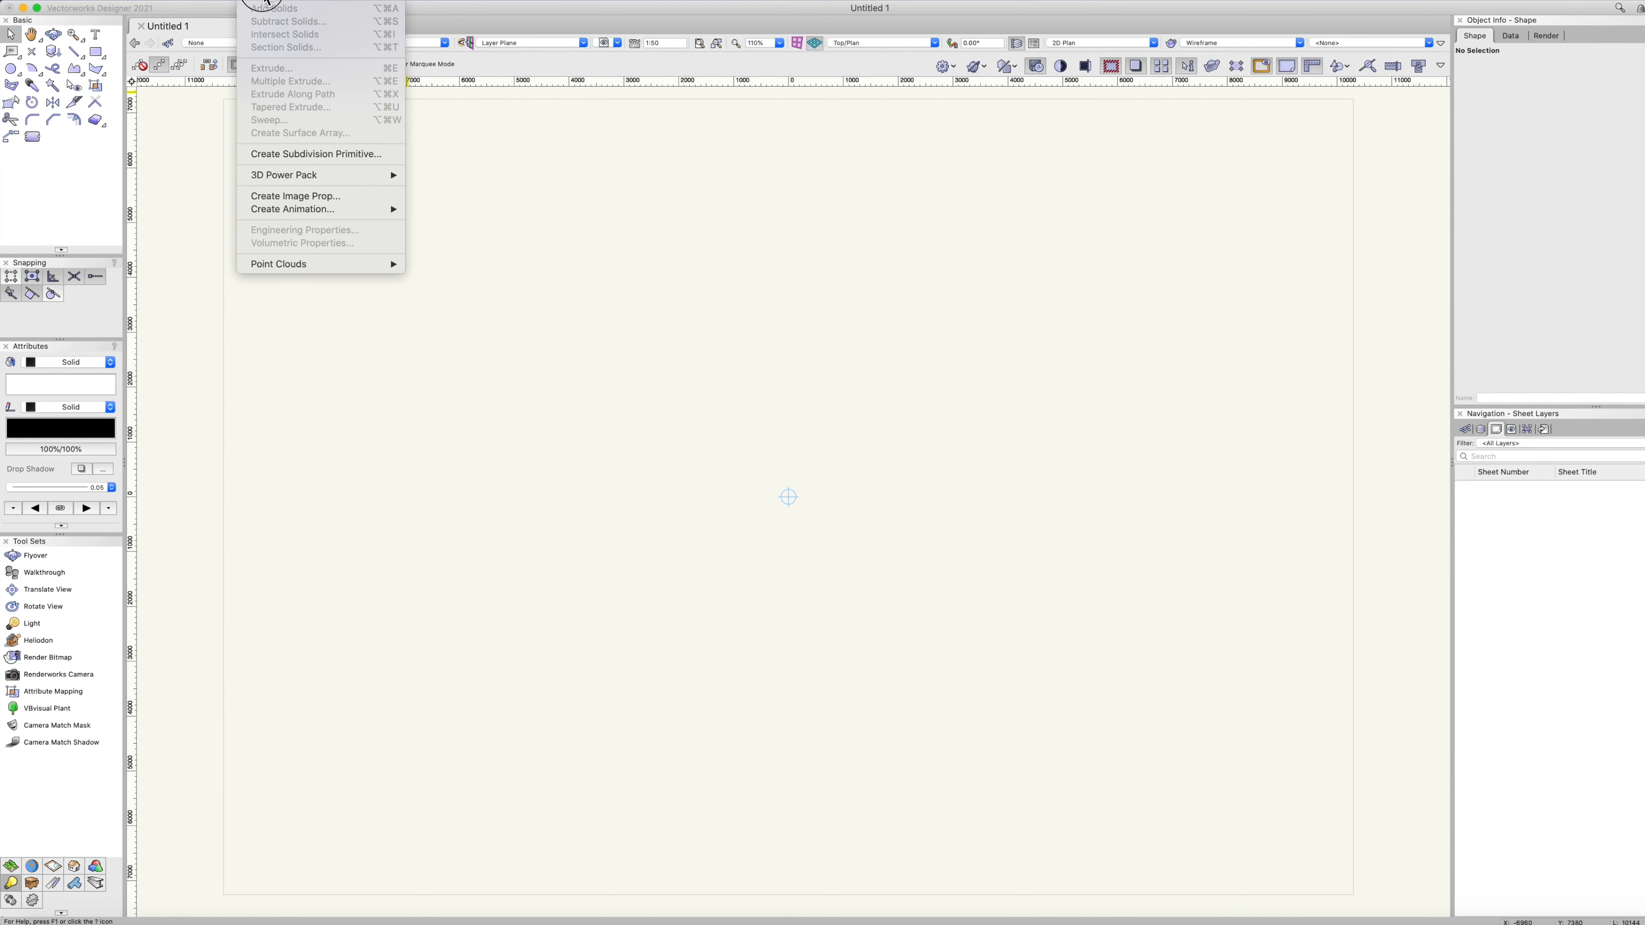
Create a Circle subdivision primitive with size 6m and subdivision iteration 3, centred on the page centre.
left_click_drag(262, 6, 317, 157)
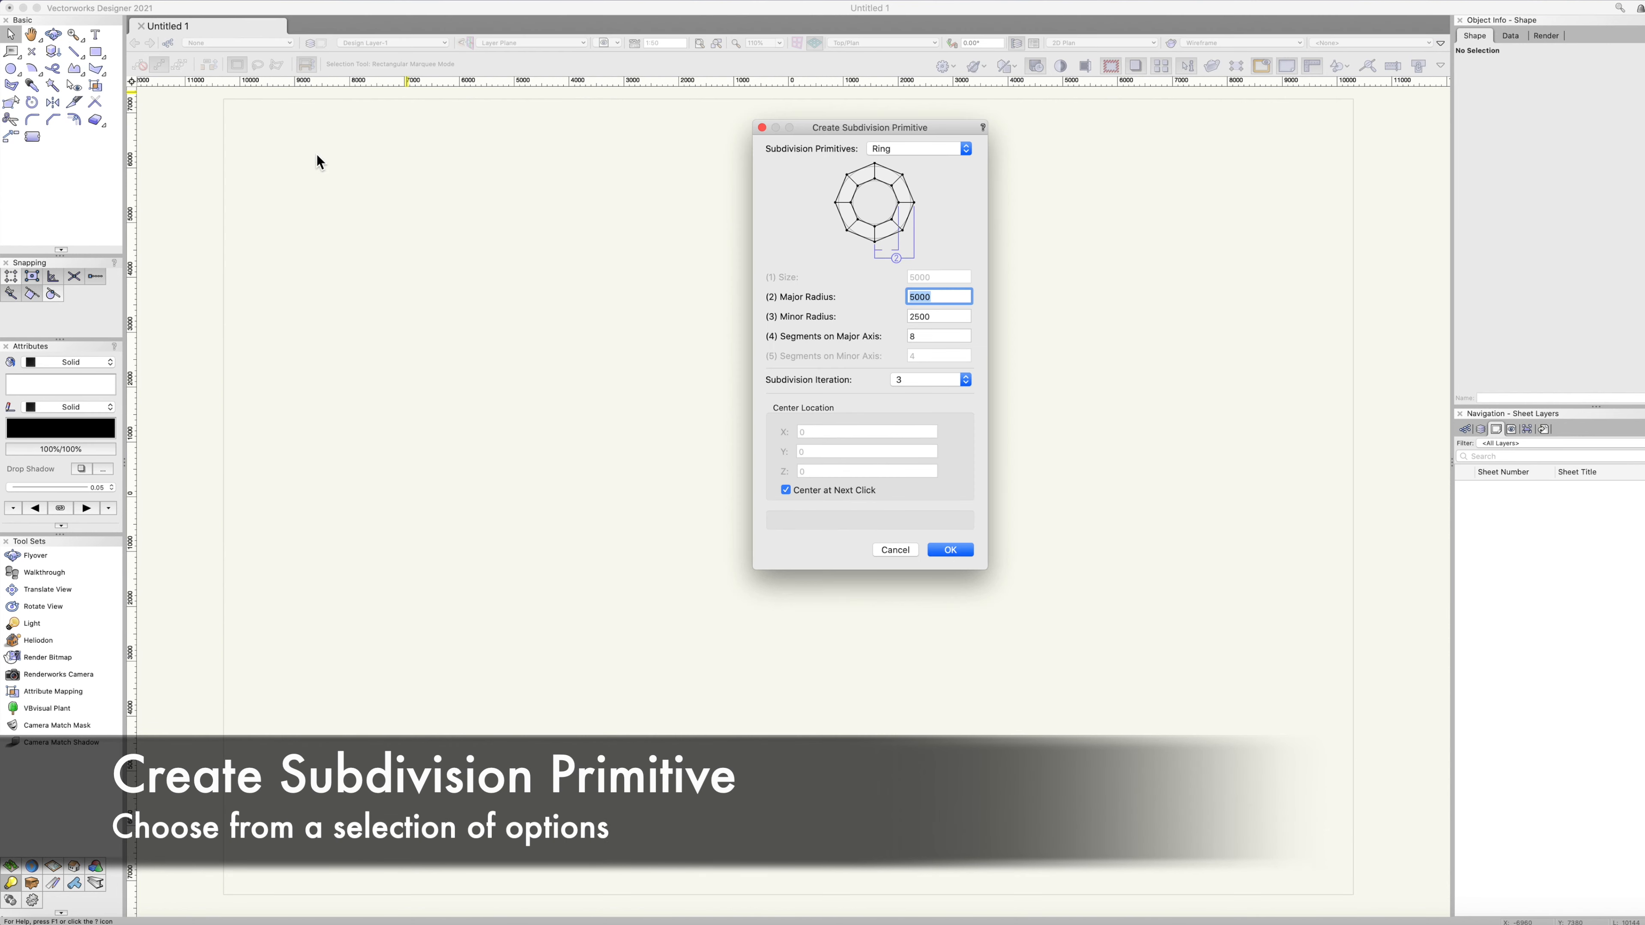
mouse_move(892, 151)
left_mouse_down()
mouse_move(896, 78)
mouse_move(912, 143)
left_mouse_up()
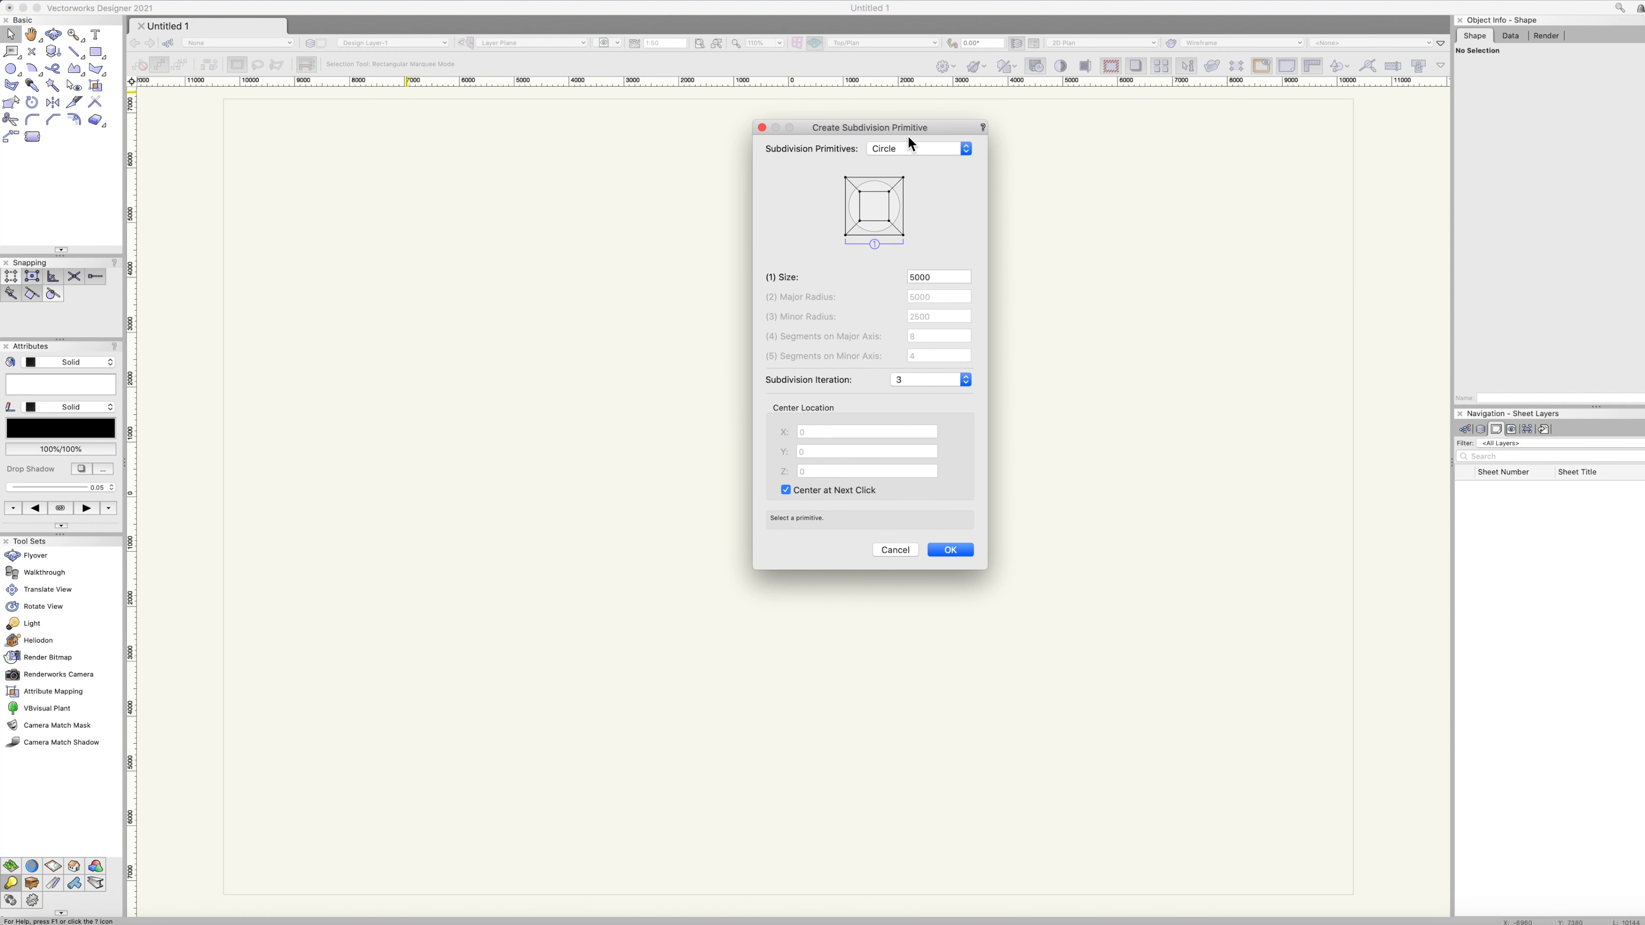
left_click_drag(952, 277, 905, 285)
left_click(913, 382)
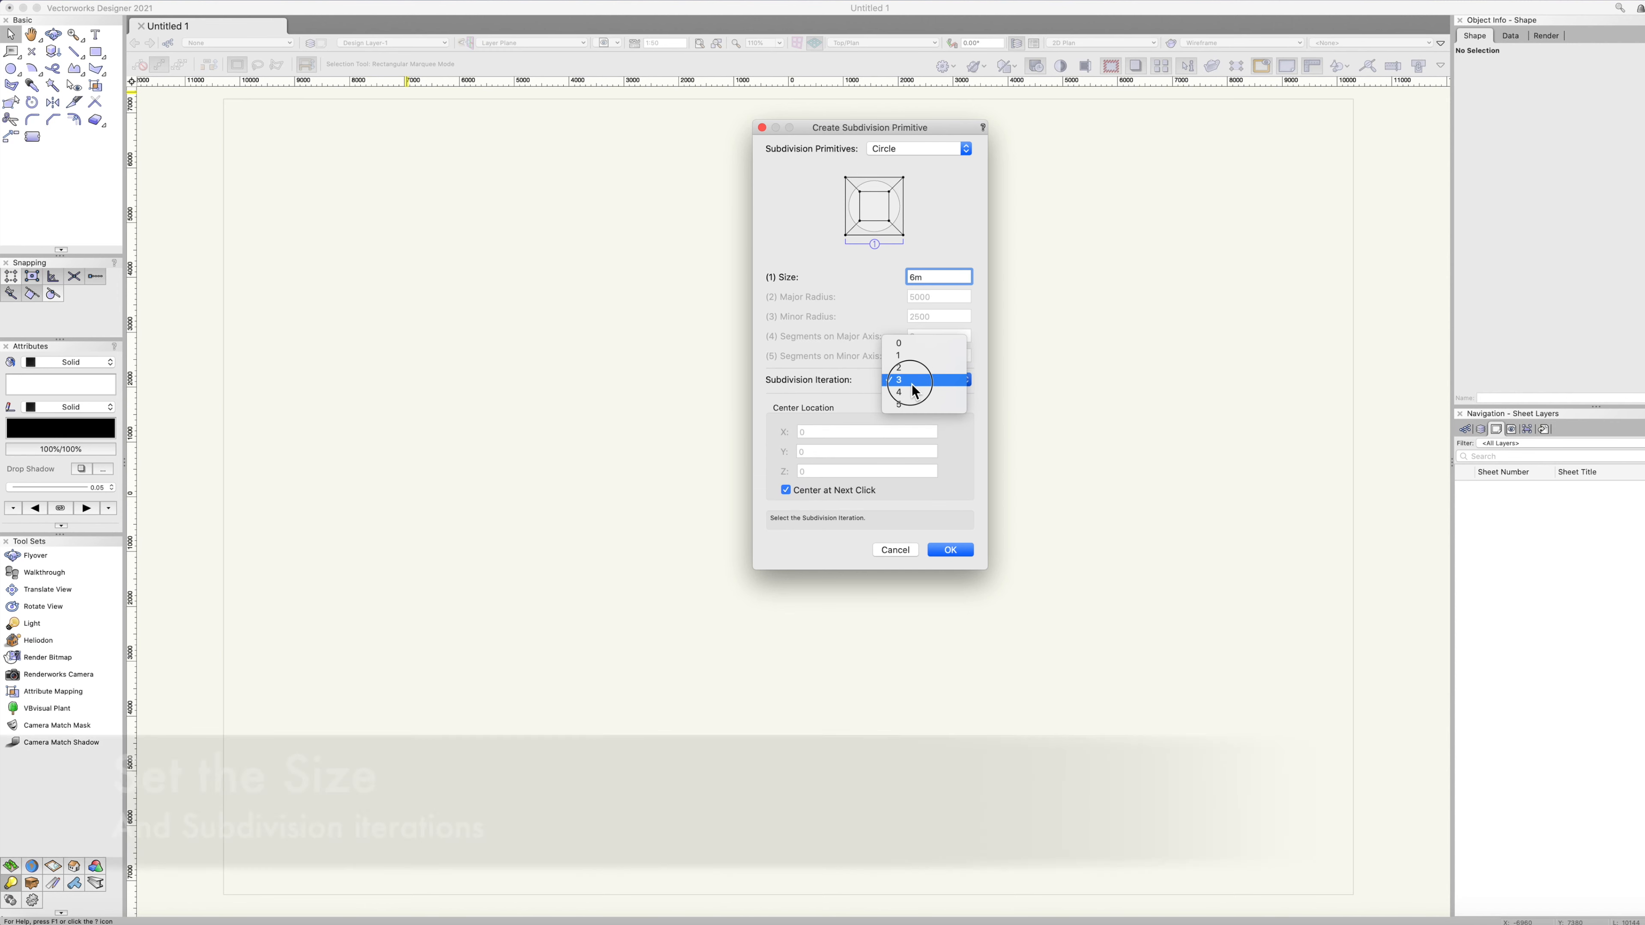
left_click(920, 382)
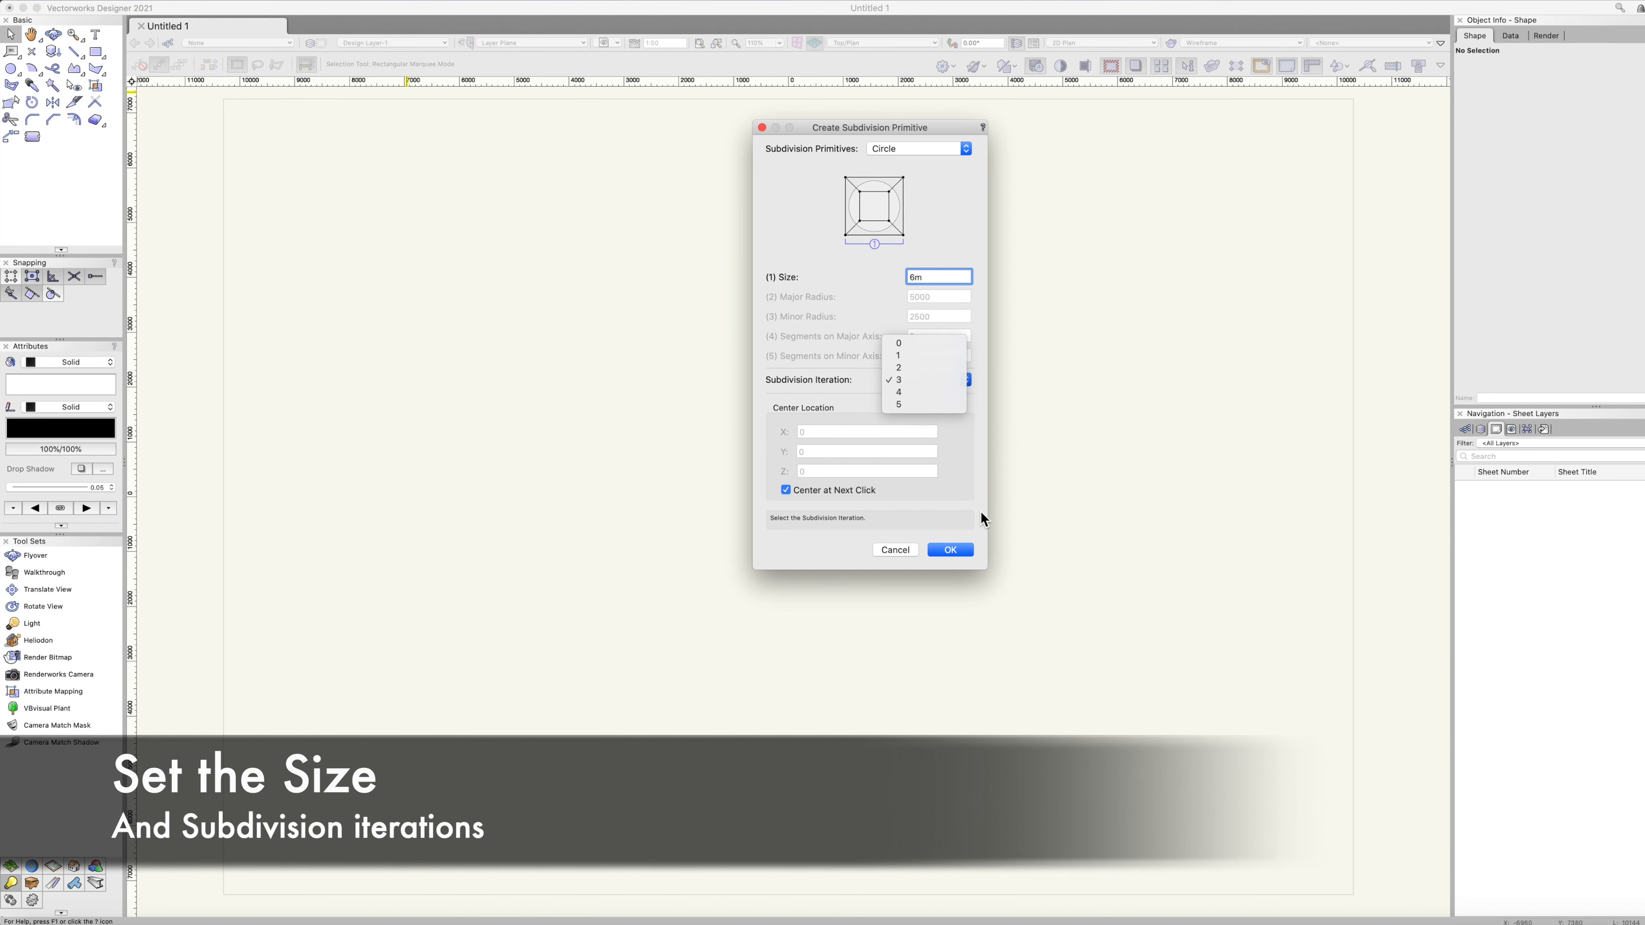
left_click(950, 550)
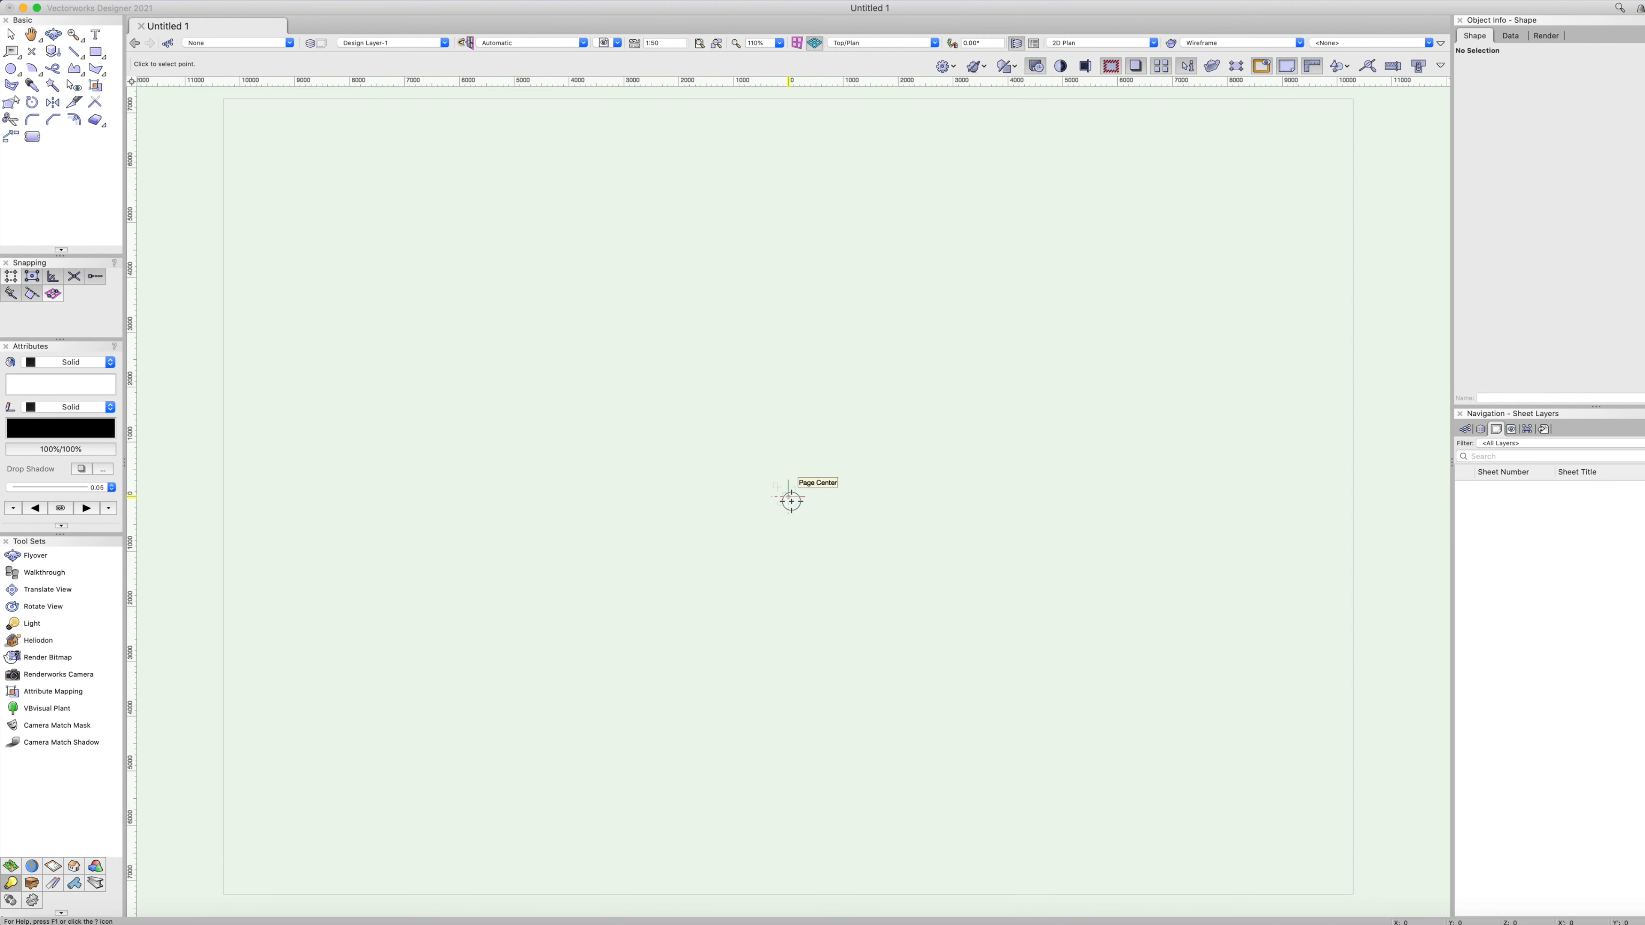
left_click(789, 498)
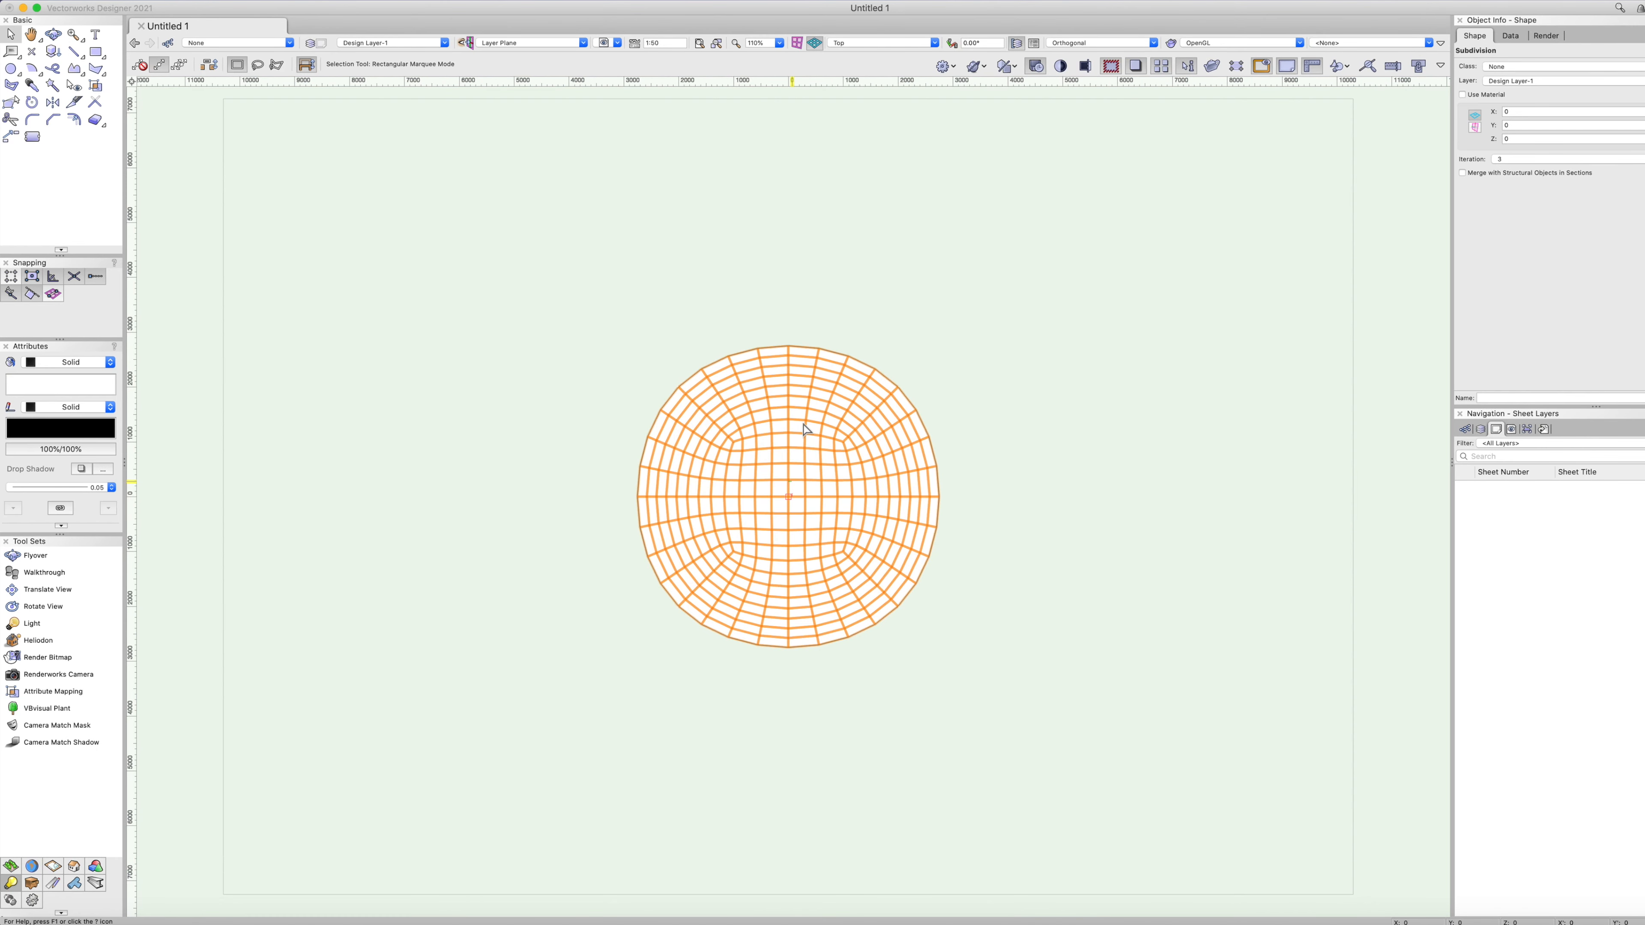
Edit the circle's subdivision cage in right isometric view and raise the rear outer cage edge by 1000.
double_click(796, 346)
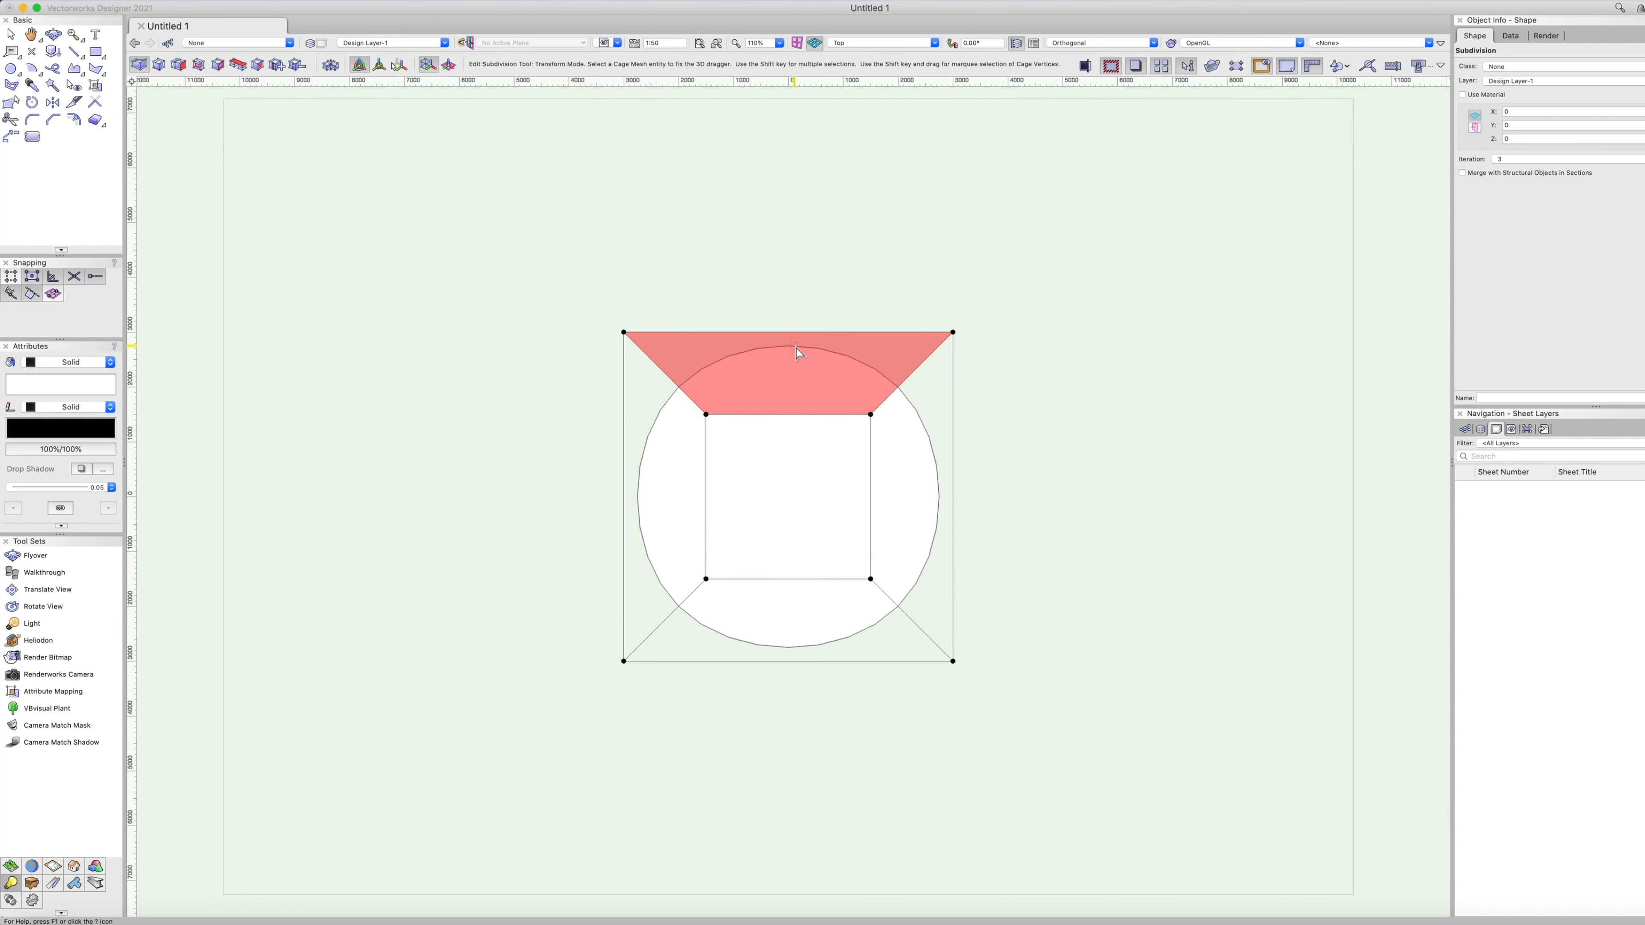
key("3")
left_click(885, 421)
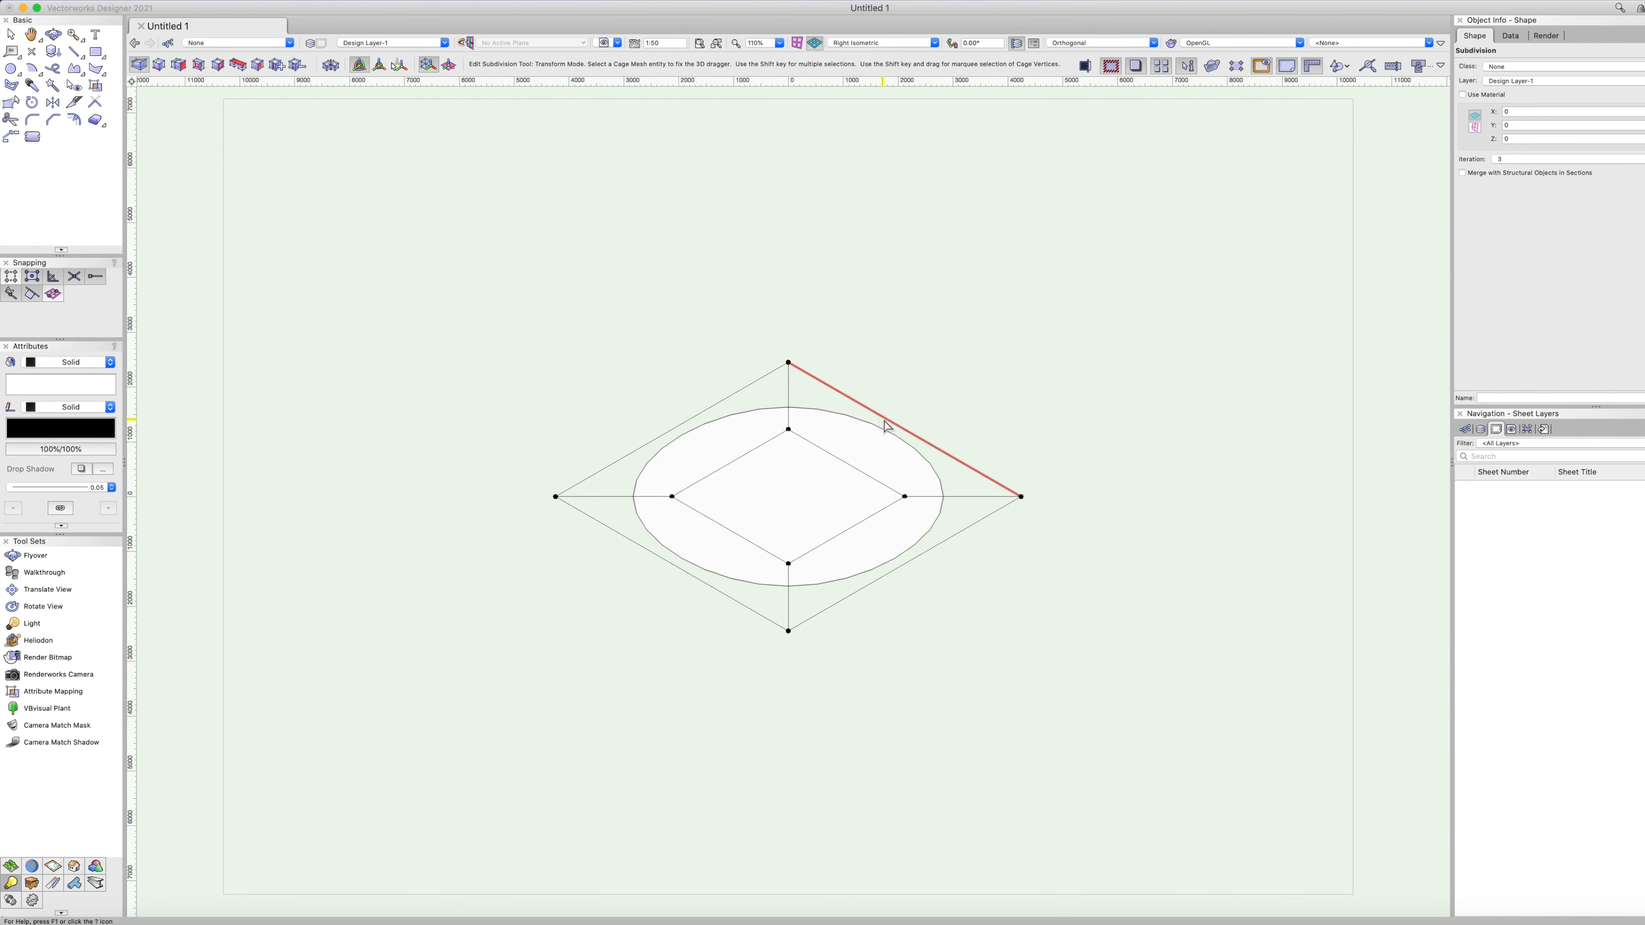
left_click_drag(906, 386, 904, 356)
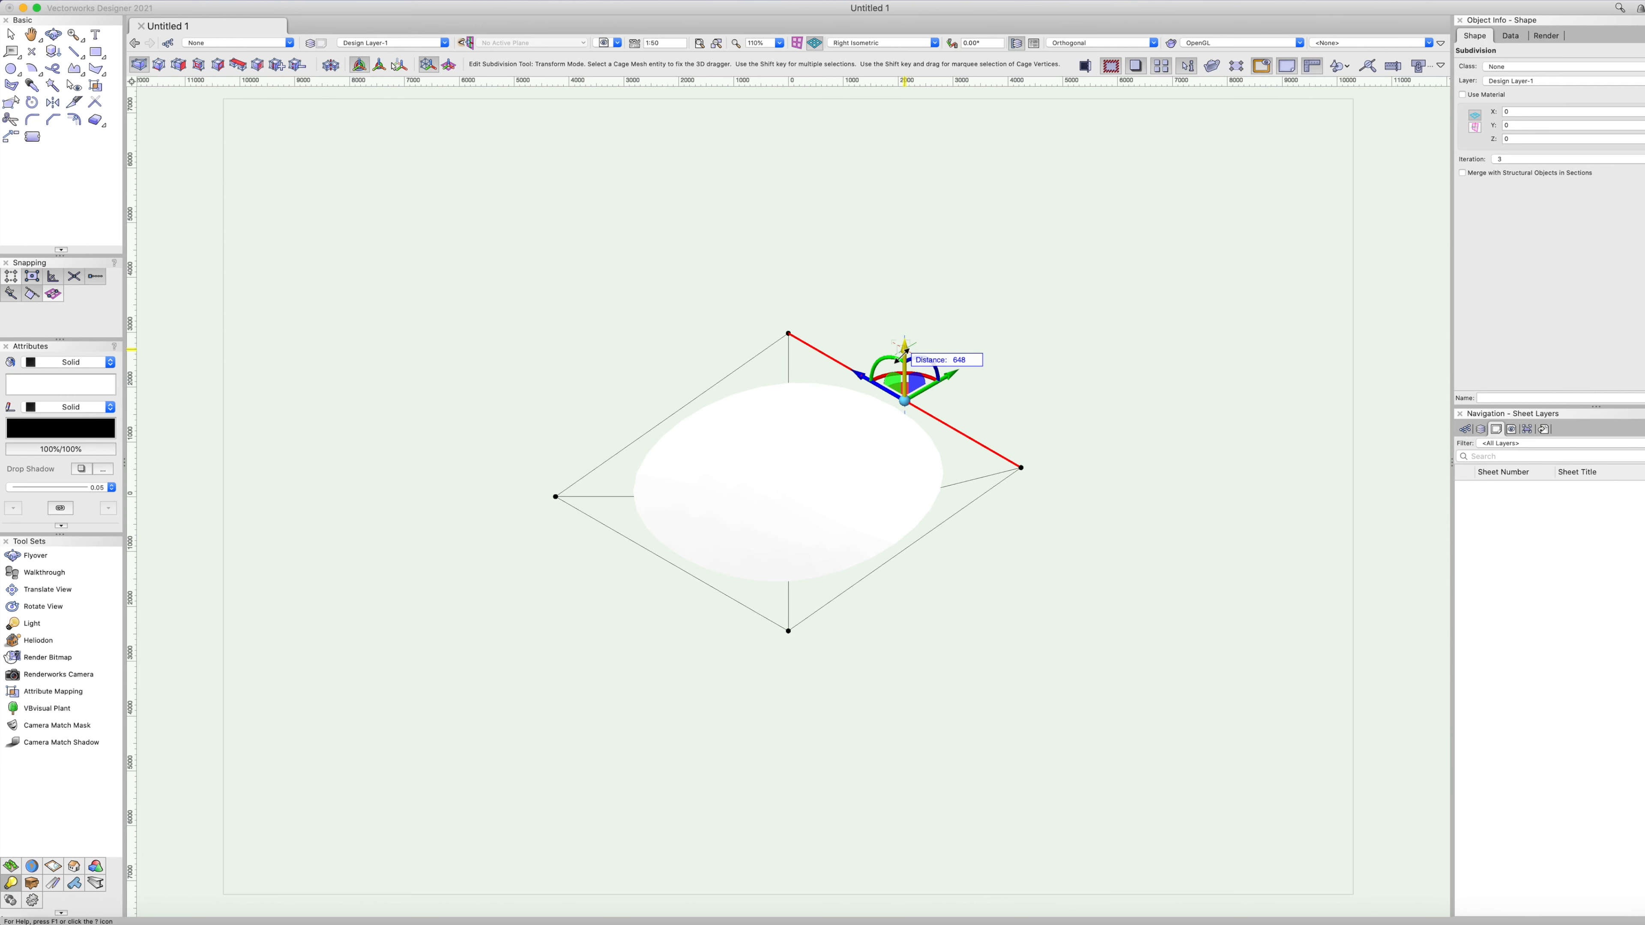
type("1000")
key("Return")
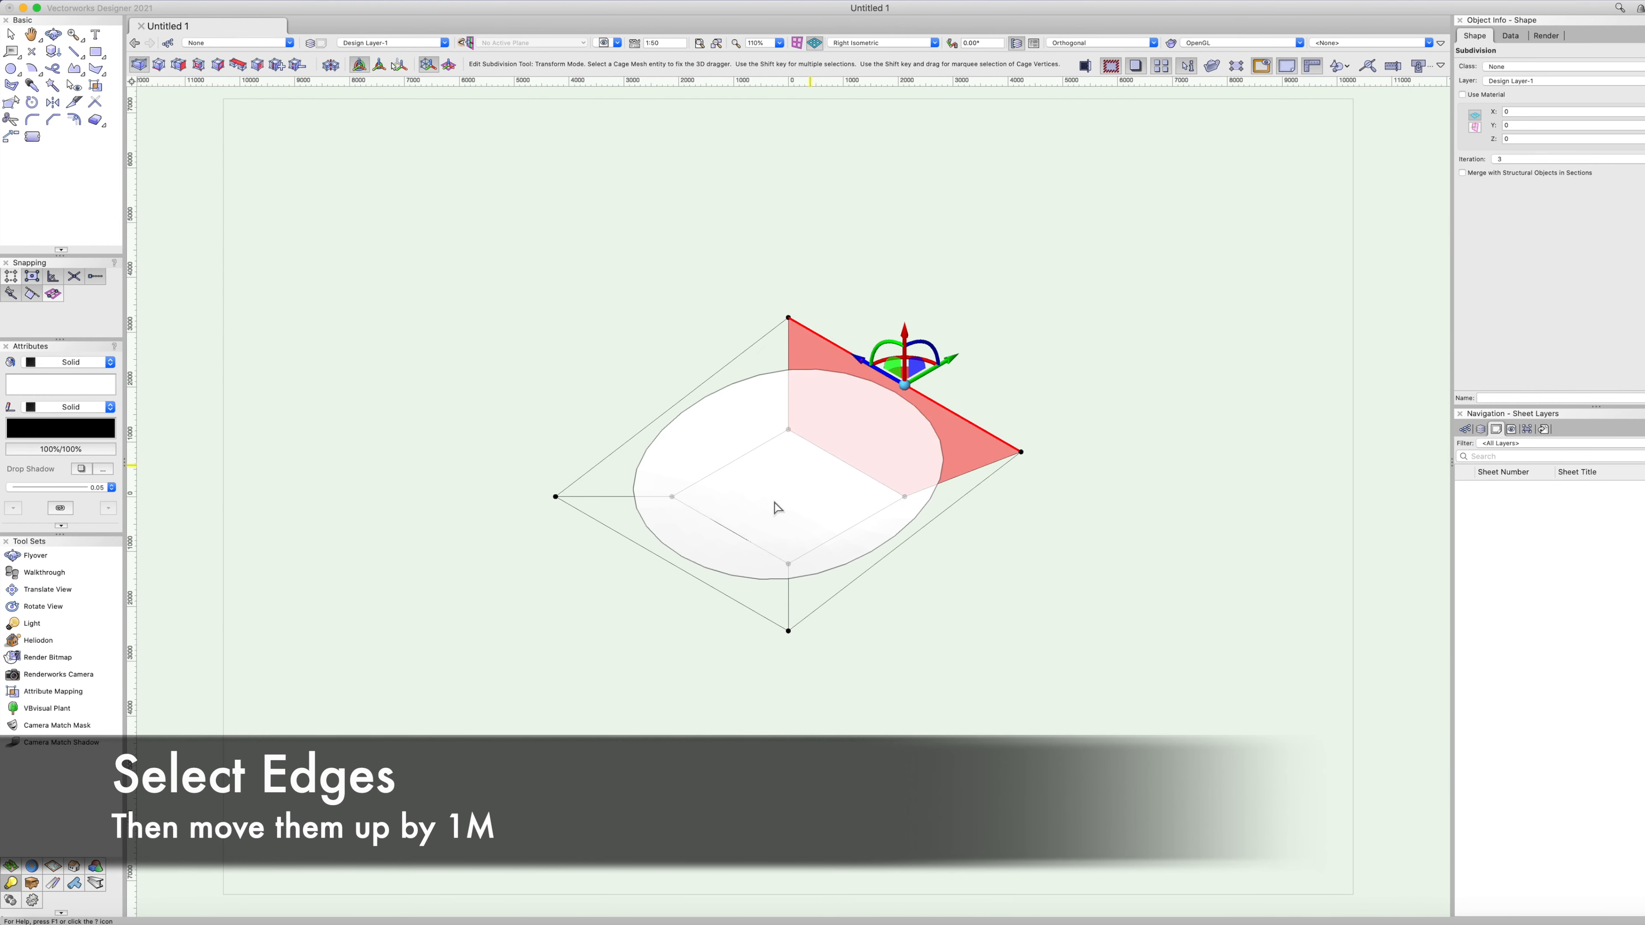
Raise the opposite, front outer cage edge by 1m and finish editing the subdivision.
left_click(678, 575)
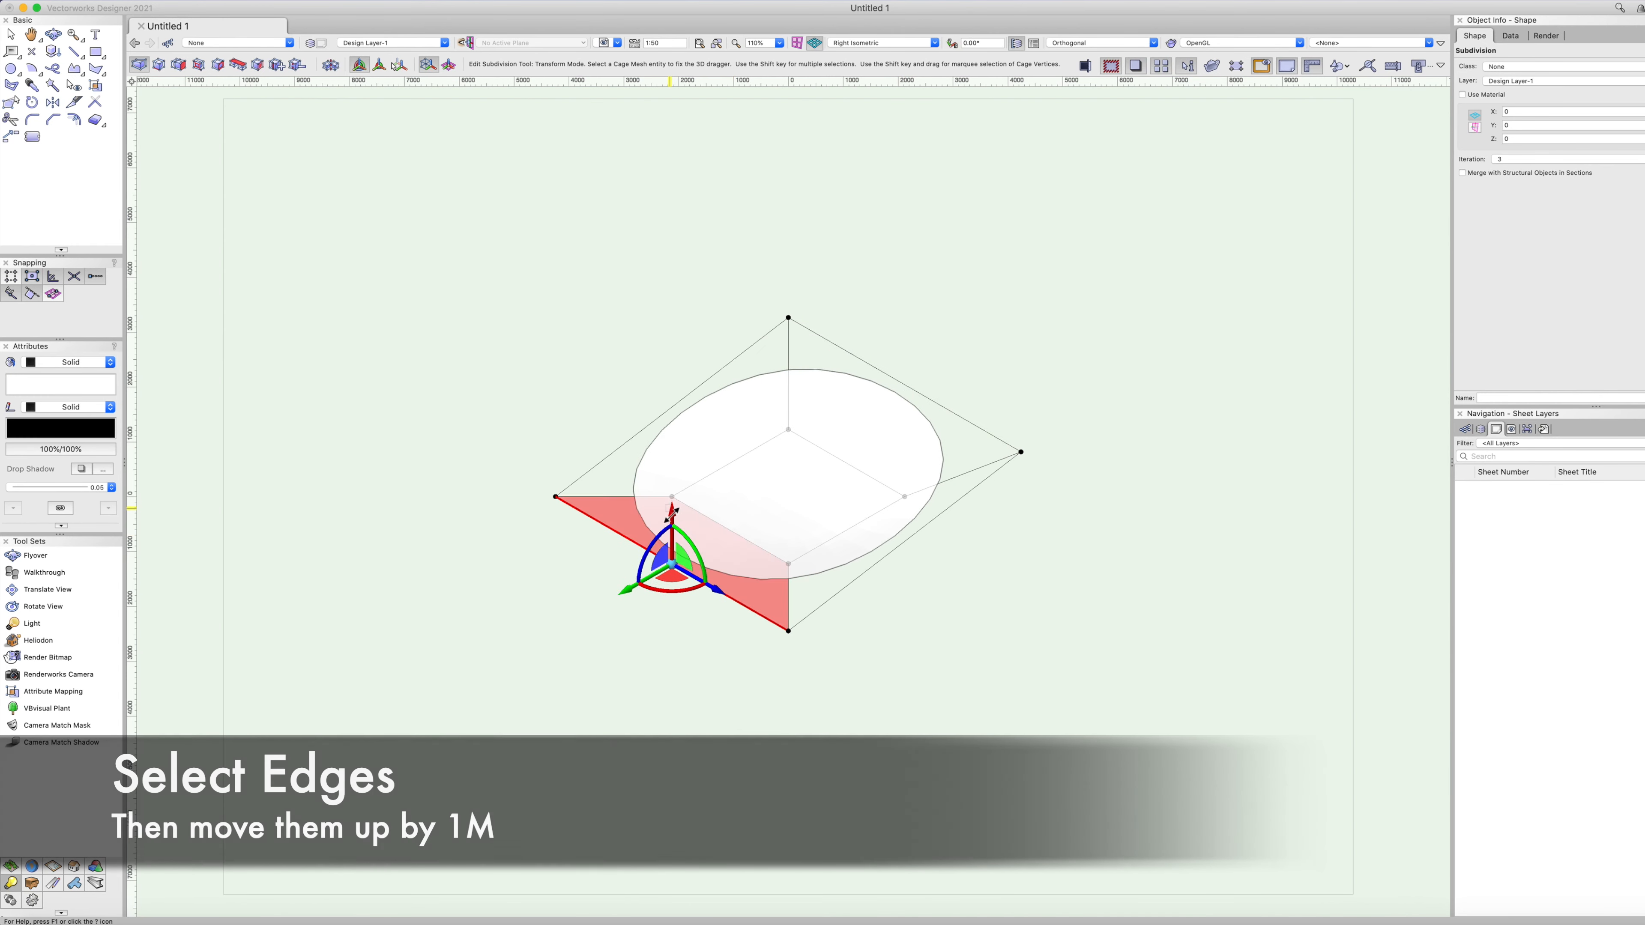
left_click_drag(670, 503, 668, 467)
type("1m")
key("Return")
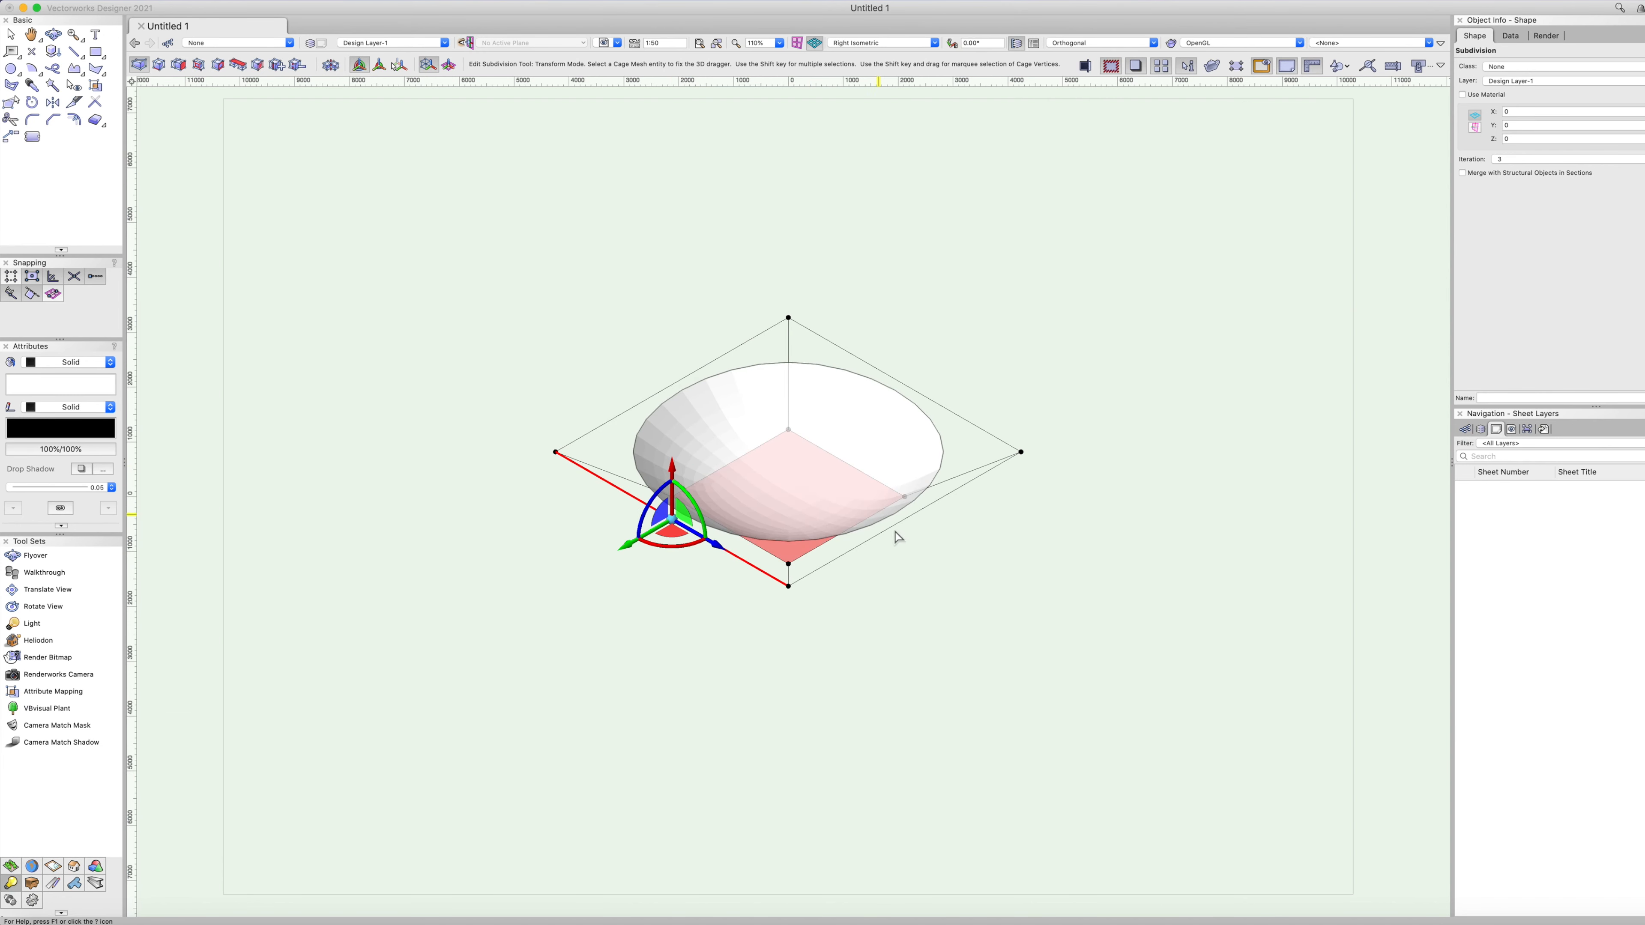
left_click(899, 536)
mouse_move(880, 552)
middle_mouse_down("shift")
mouse_move(844, 570)
mouse_move(838, 519)
mouse_move(764, 437)
mouse_move(639, 492)
mouse_move(625, 551)
mouse_move(764, 615)
mouse_move(845, 620)
middle_mouse_up("shift")
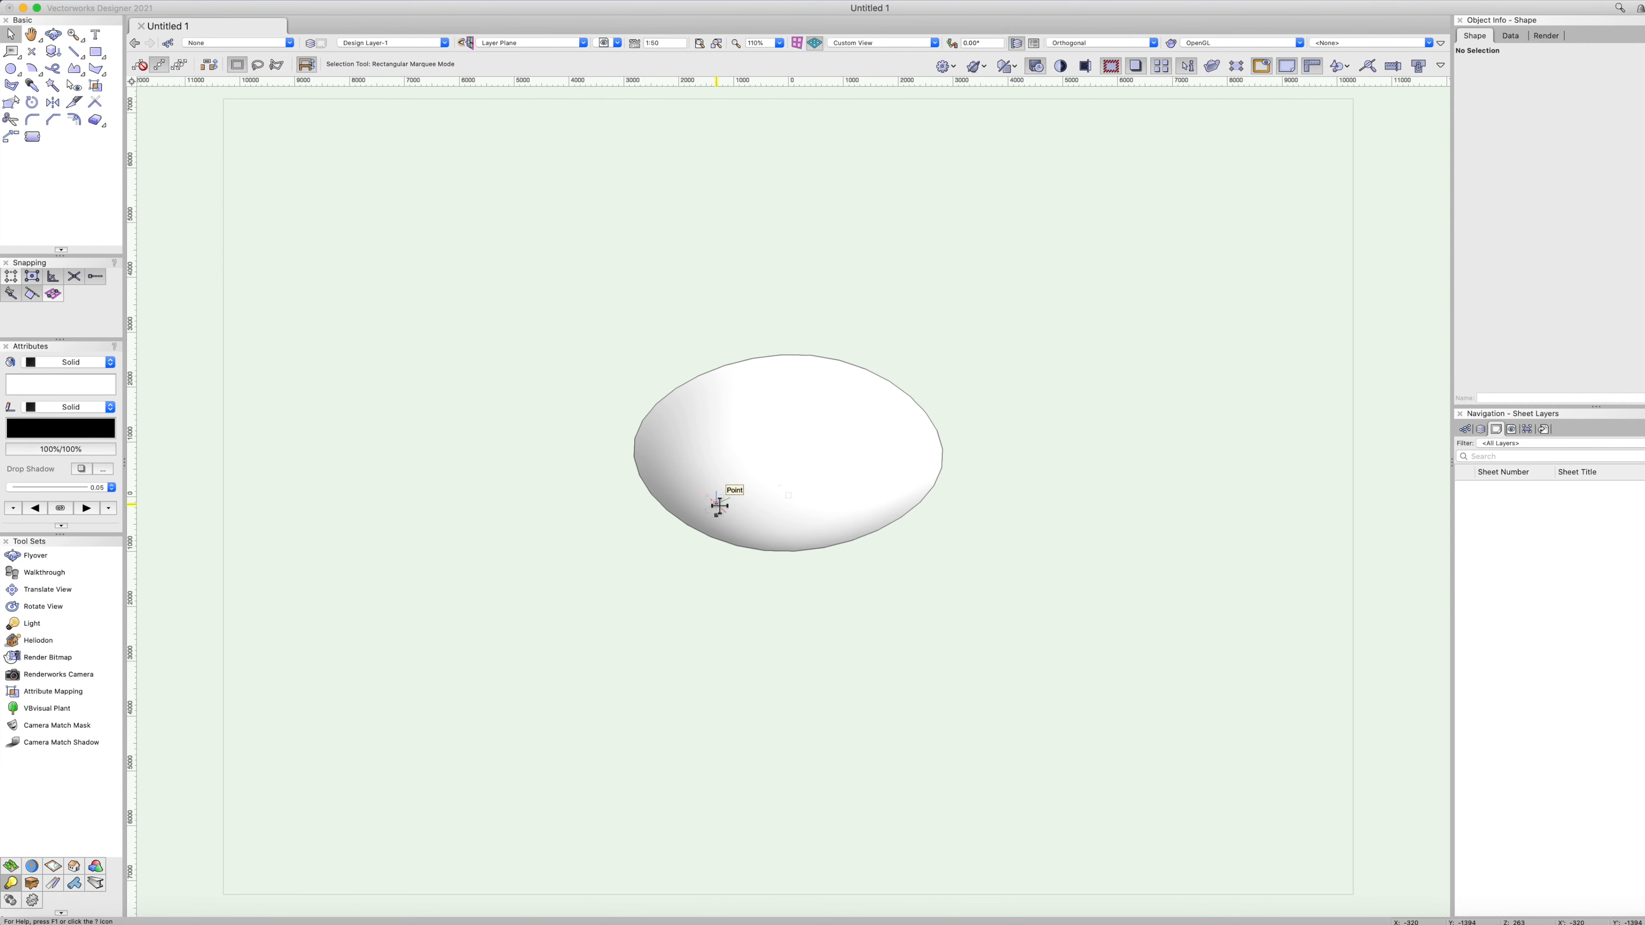
Reopen the subdivision cage in top view and stretch its front outer edge outward by 2m.
key("super+5")
double_click(804, 536)
left_click(782, 663)
left_click_drag(790, 721, 780, 823)
type("2")
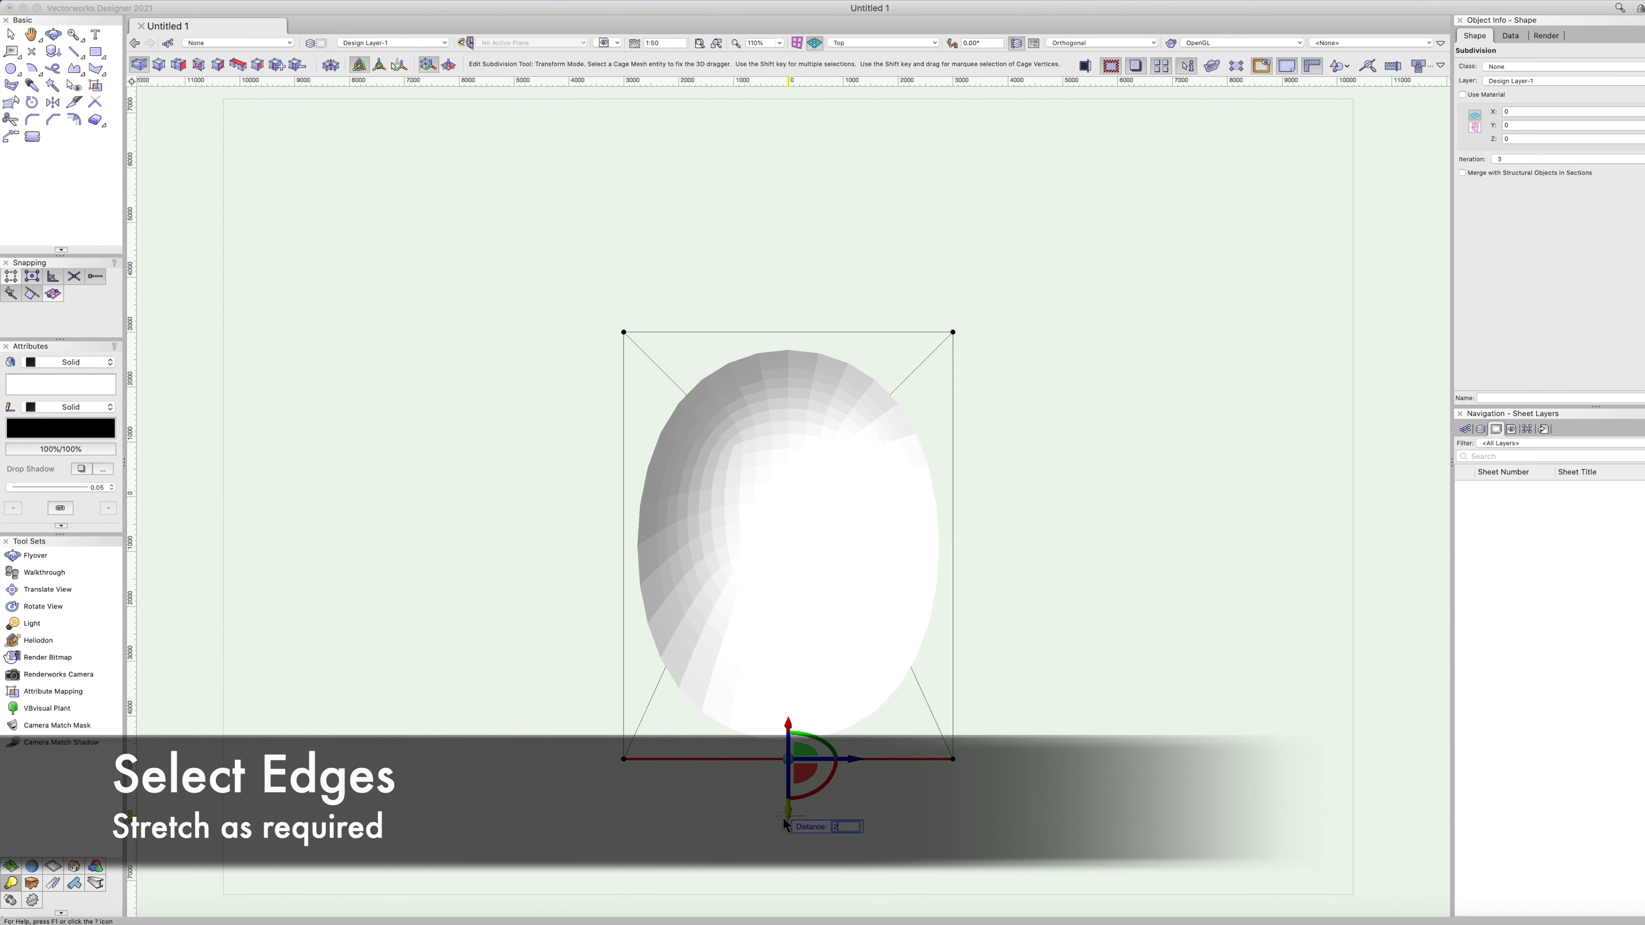
type("m")
key("Return")
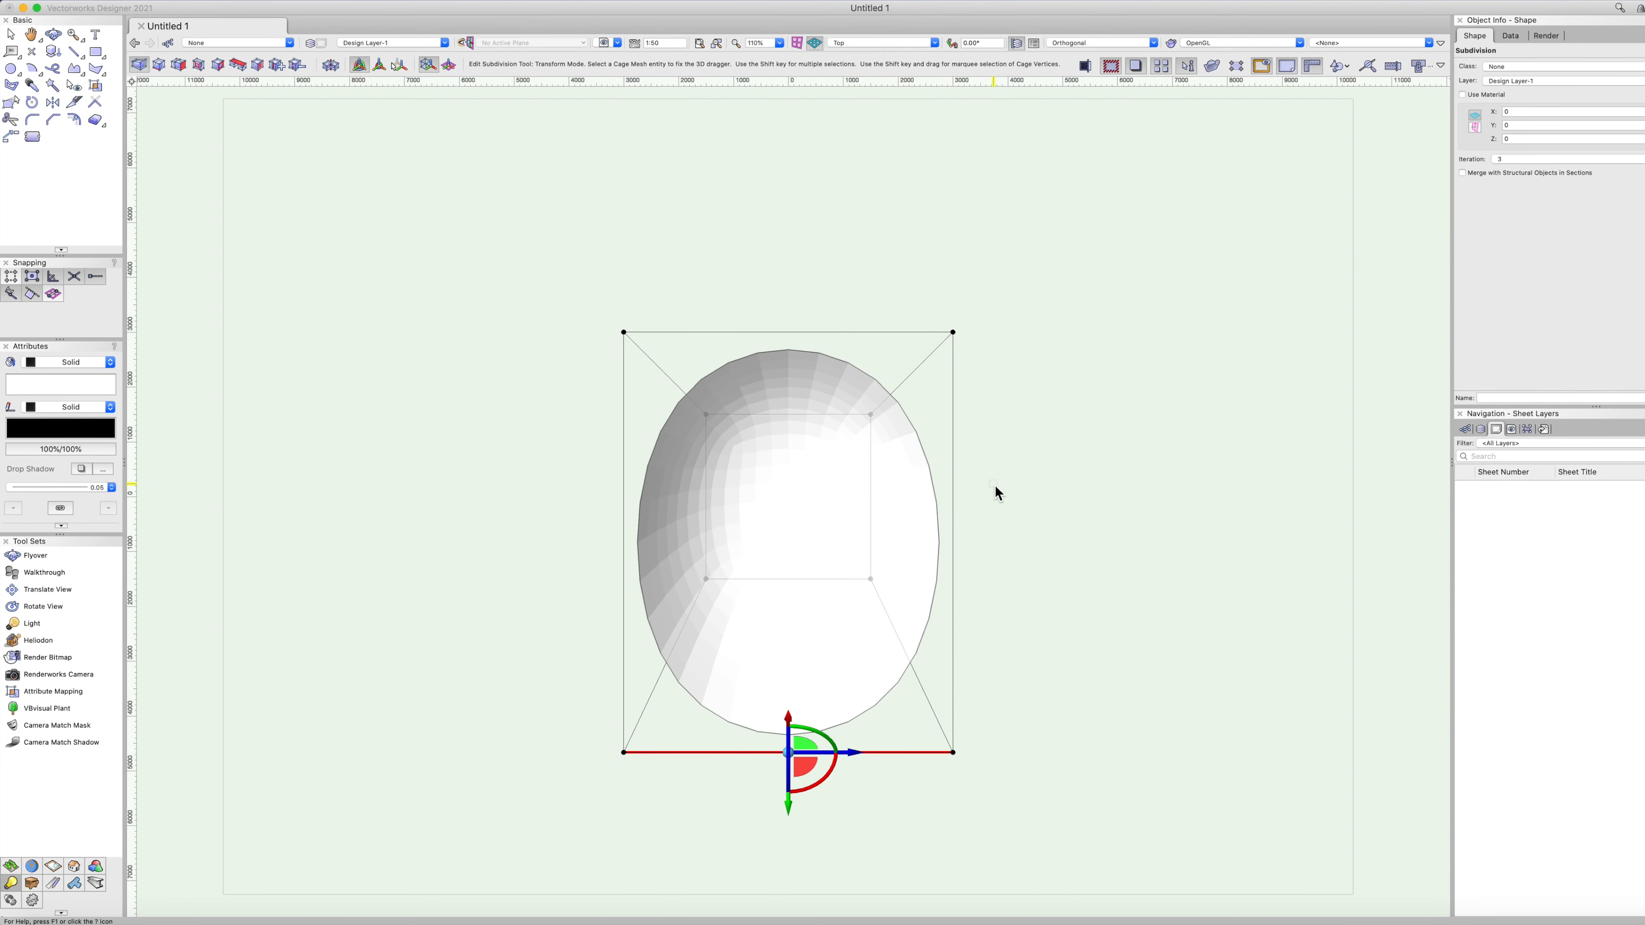
Finish editing the cage and convert the bowl-shaped subdivision to a generic solid.
key("shift+c")
left_click_drag(992, 649, 914, 551)
key("x")
key("c")
left_click_drag(555, 365, 1069, 700)
key("x")
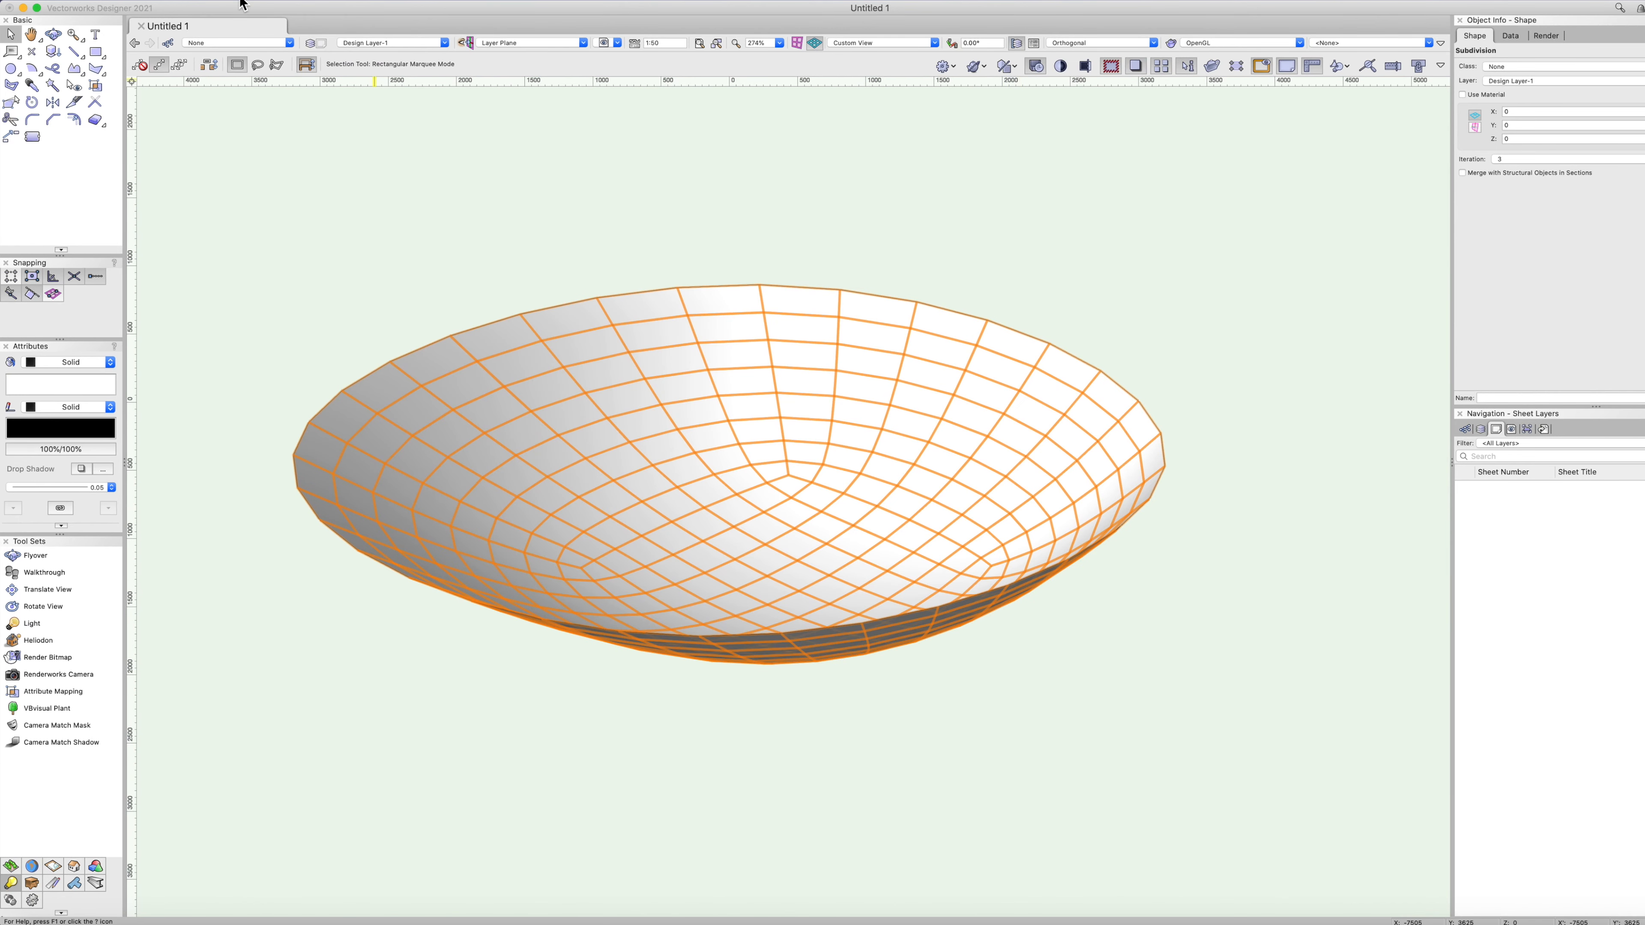
left_click(225, 1)
mouse_move(259, 252)
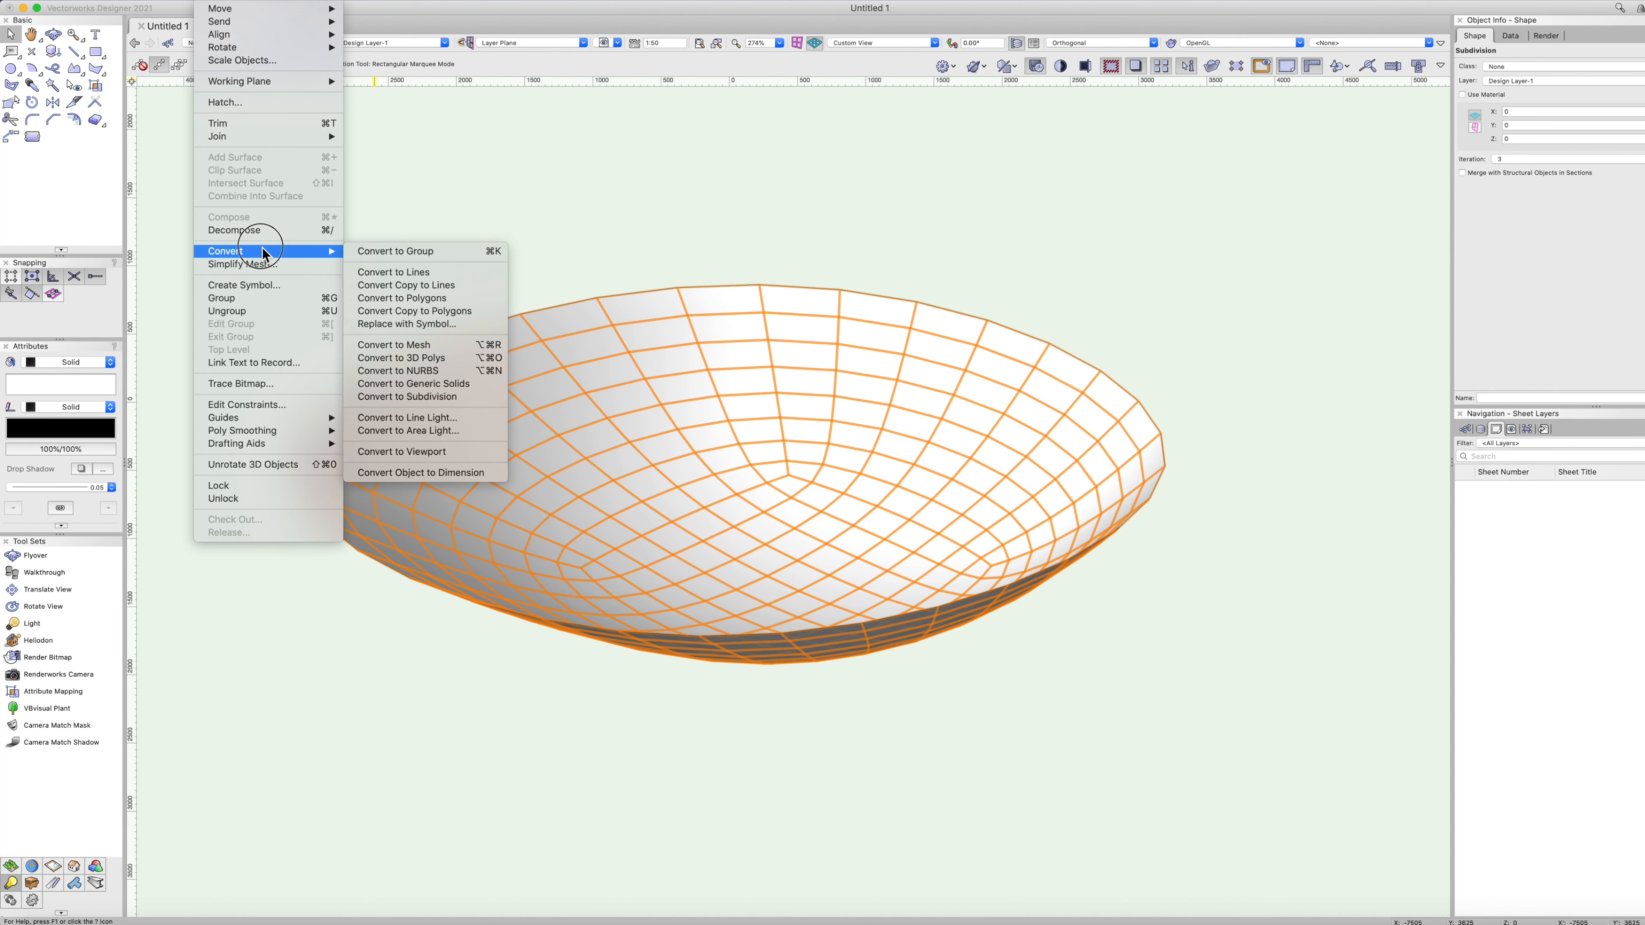
left_click(444, 384)
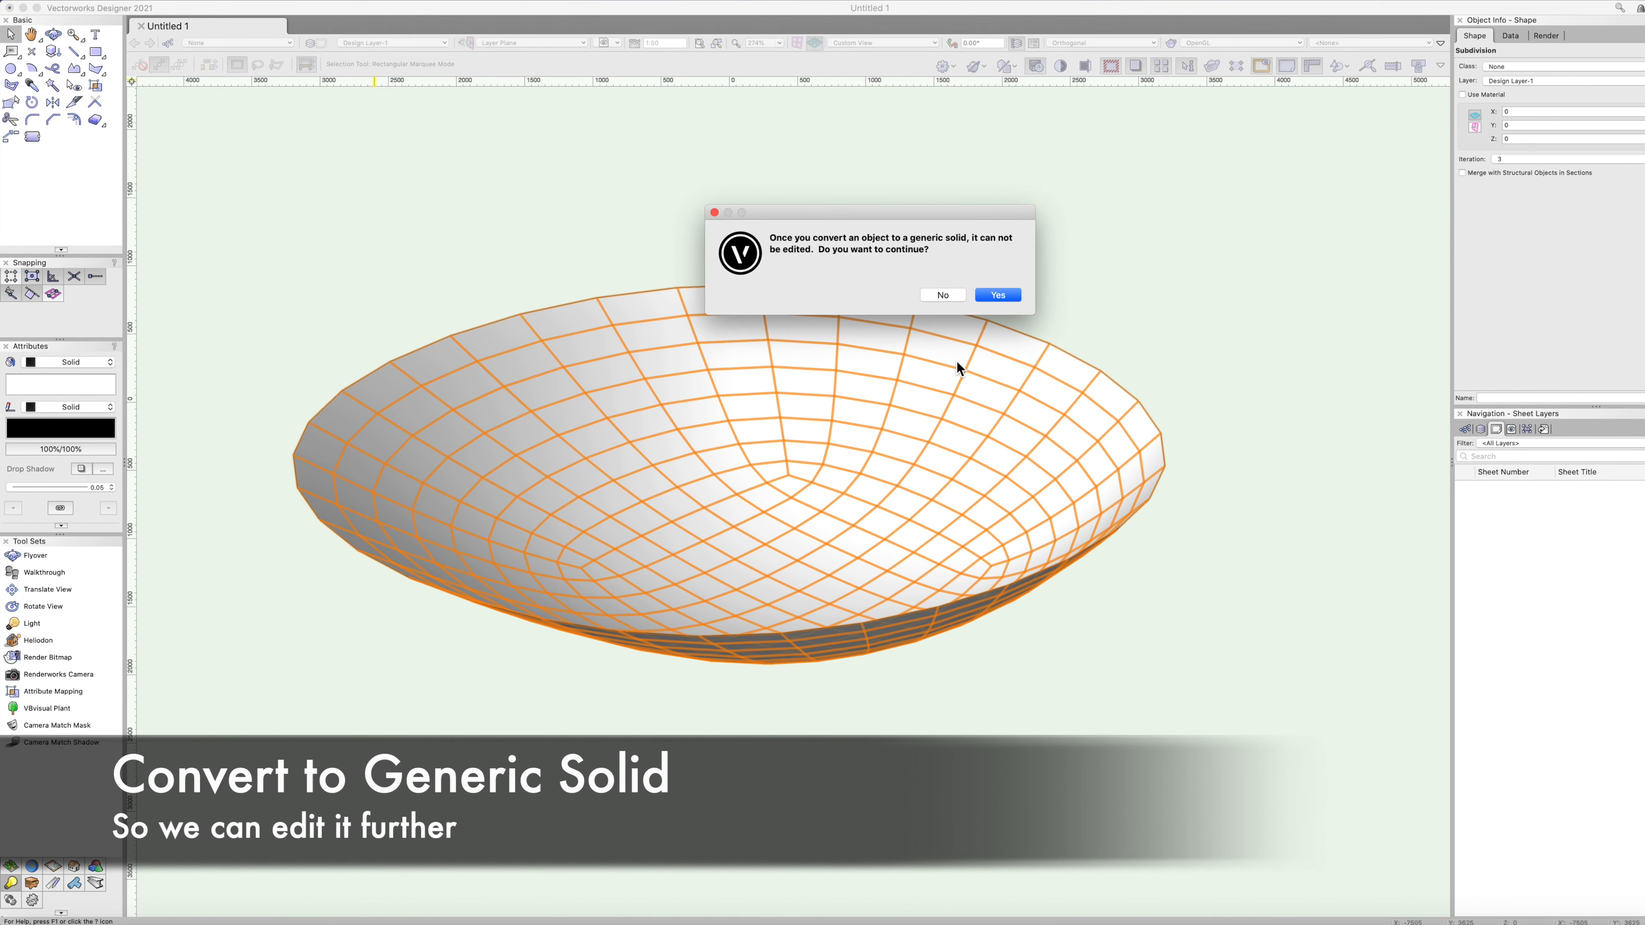
left_click(983, 297)
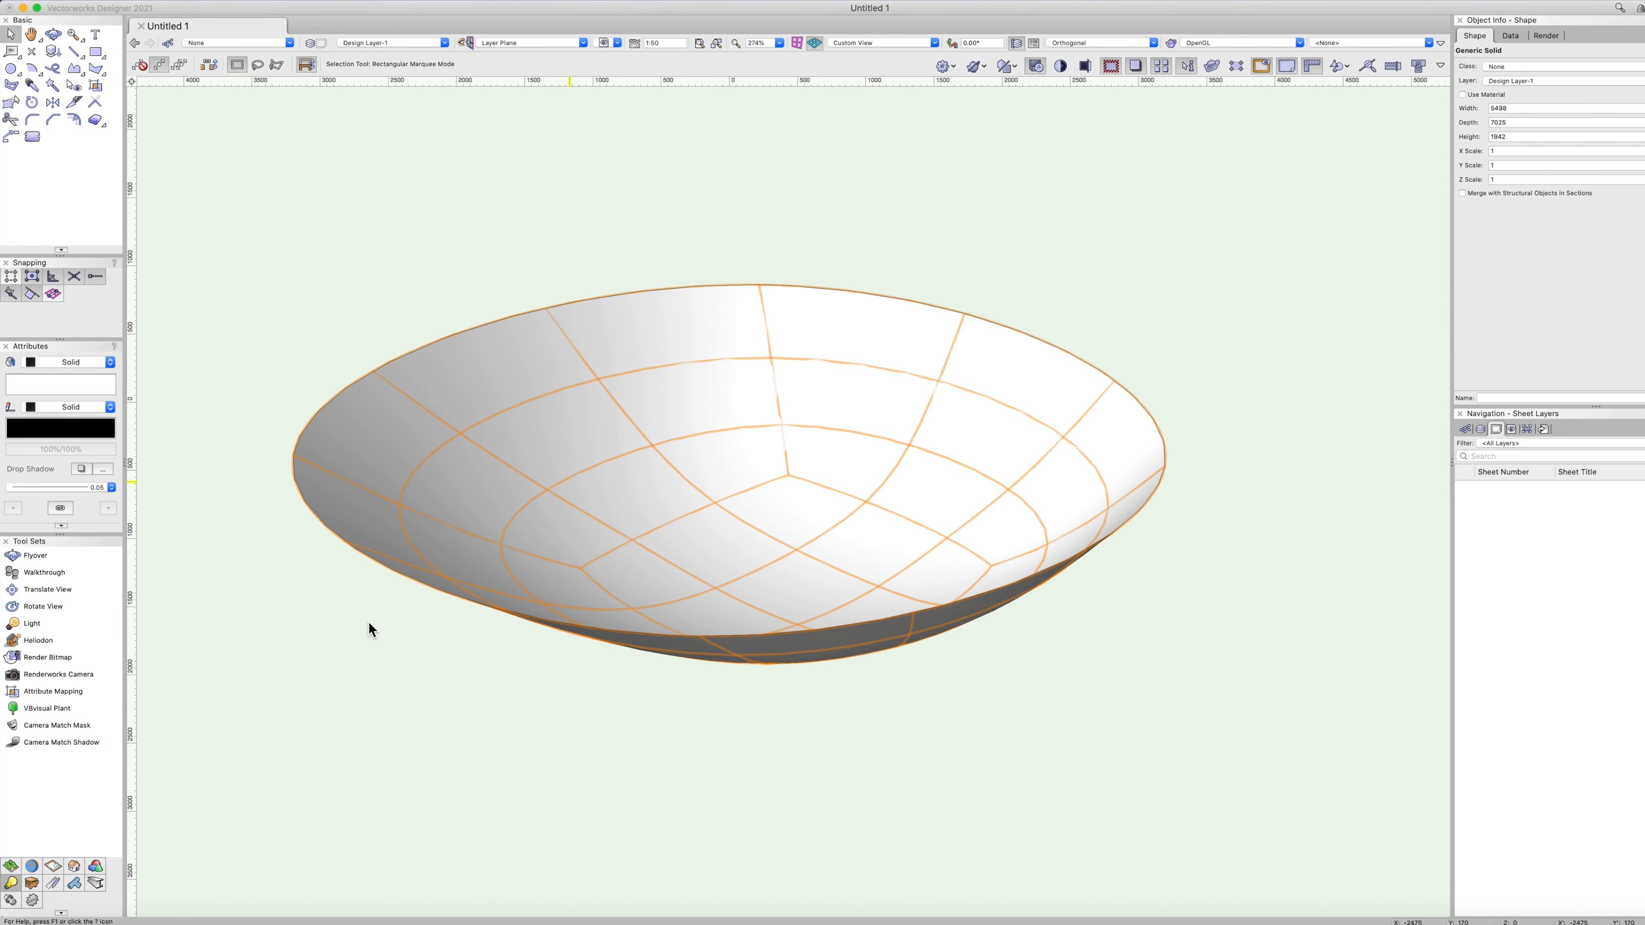
Shell the generic solid with a thickness of 200, using all of its bowl surface faces, and deselect it.
left_click(96, 866)
left_click(194, 570)
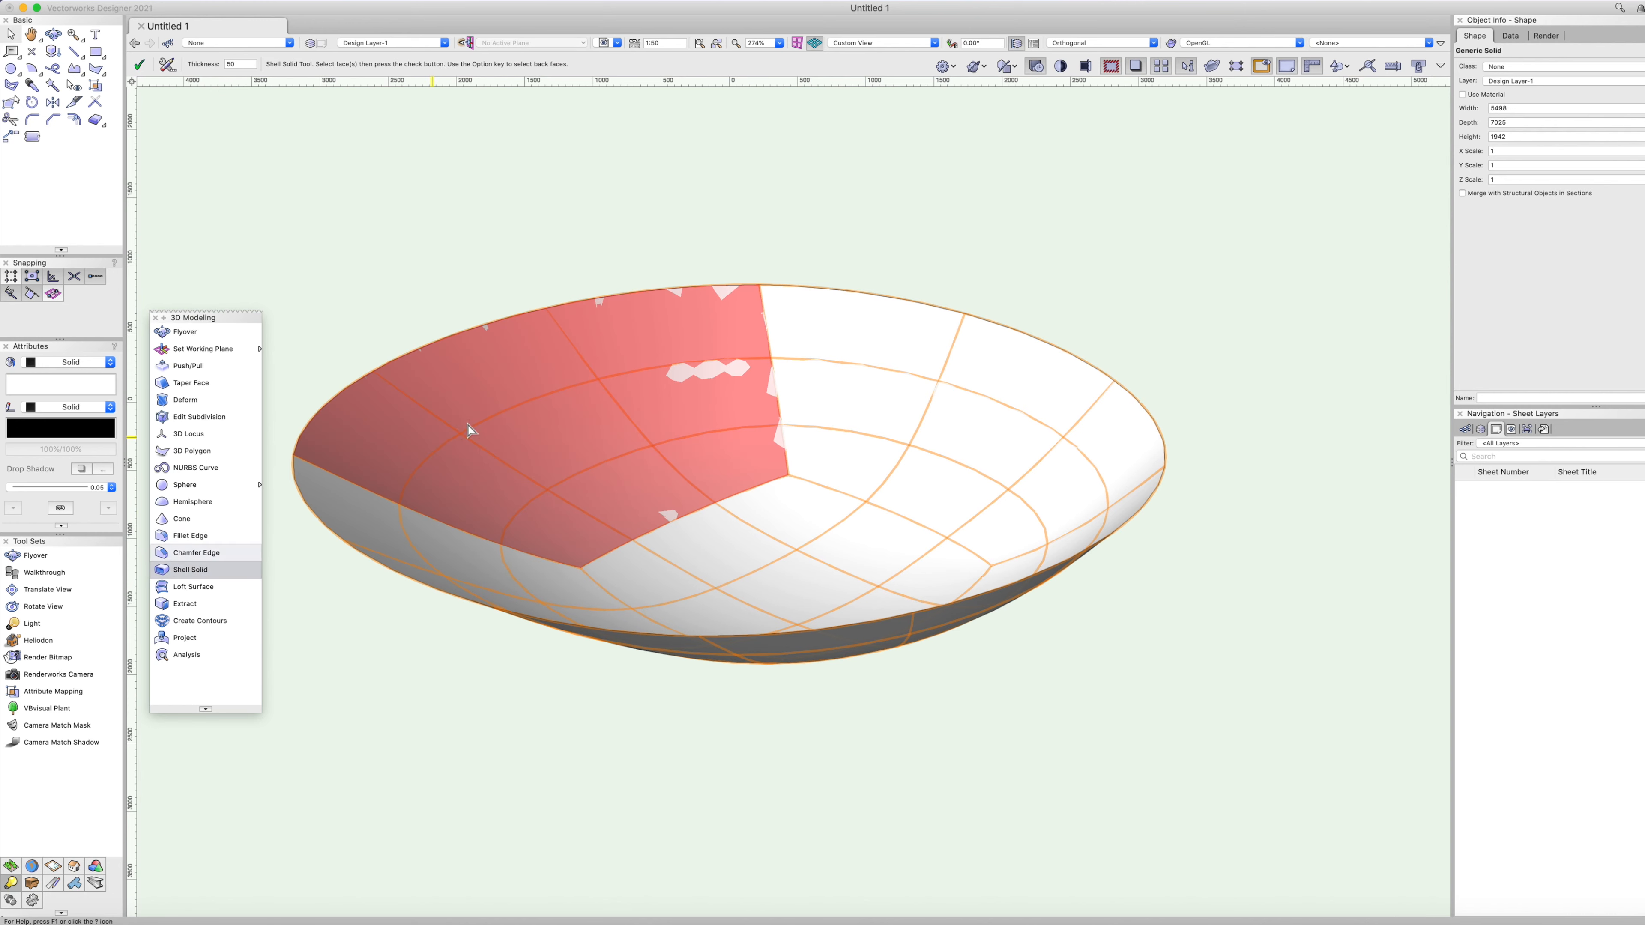
left_click(854, 376, "shift")
left_click(1072, 546, "shift")
left_click(719, 574, "shift")
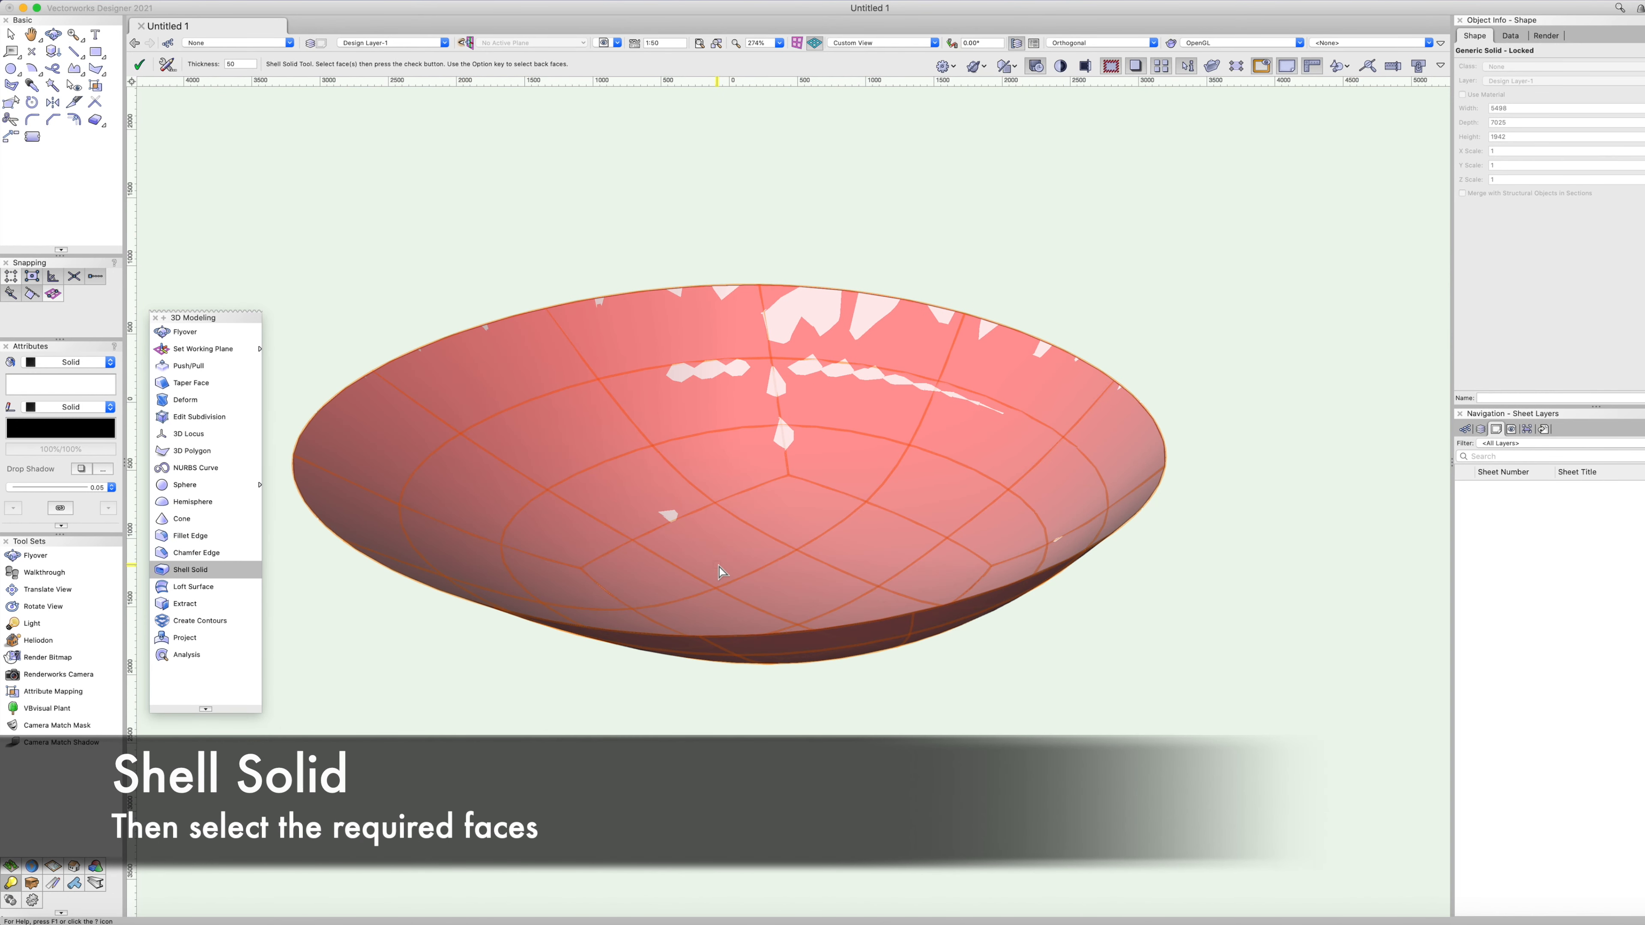
left_click_drag(238, 64, 190, 62)
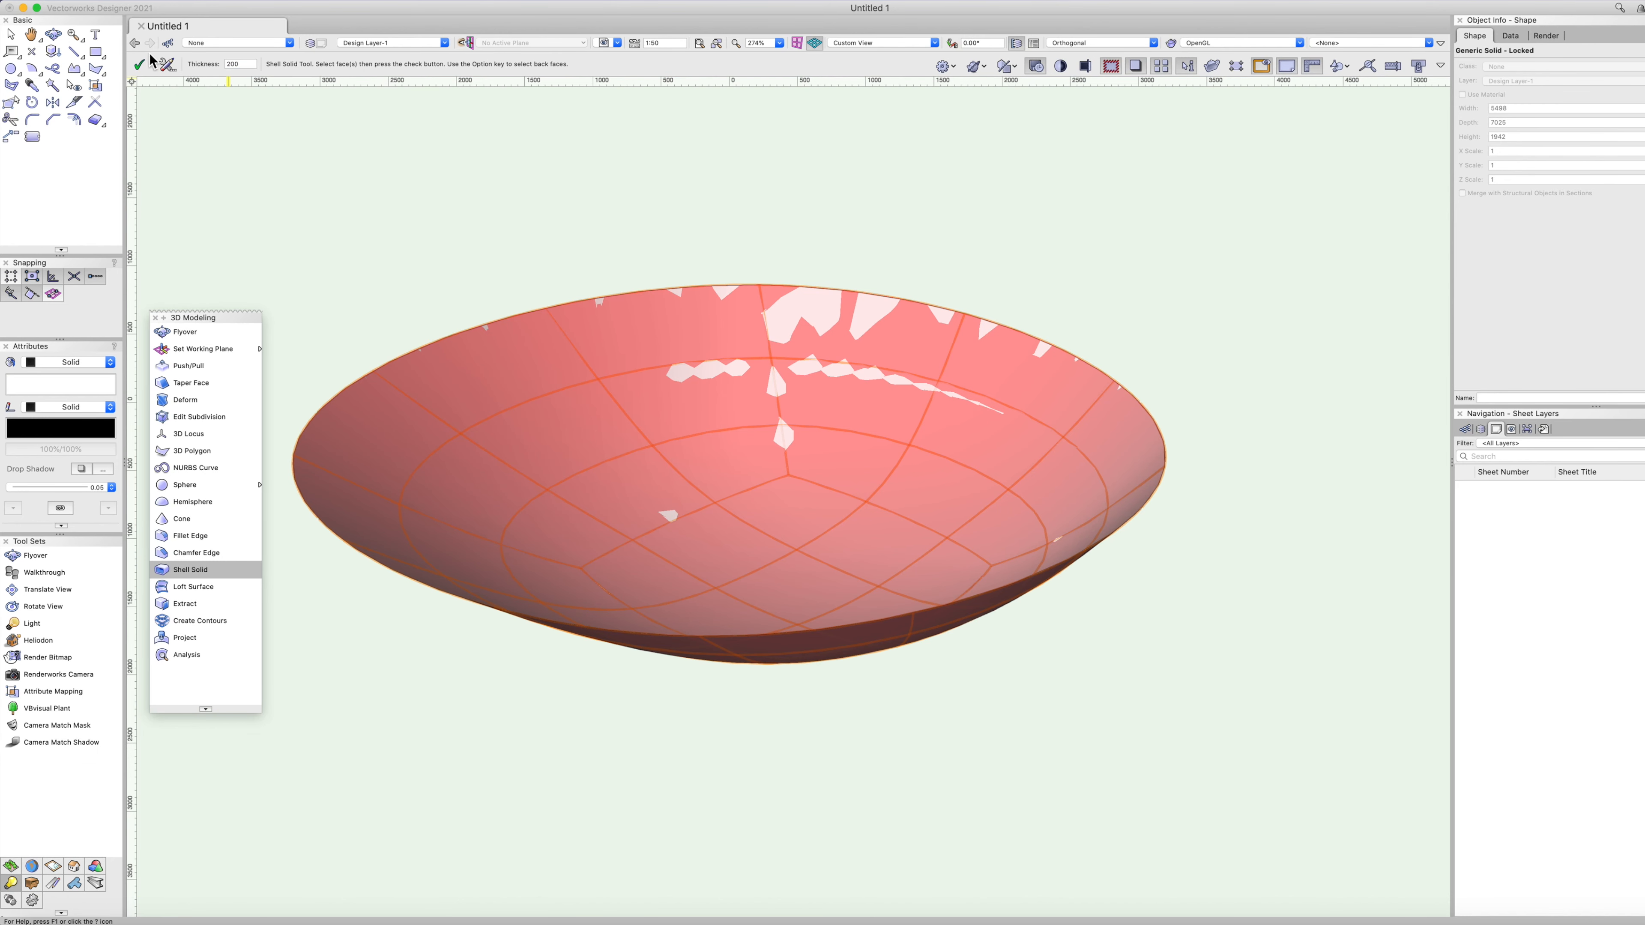
left_click(140, 65)
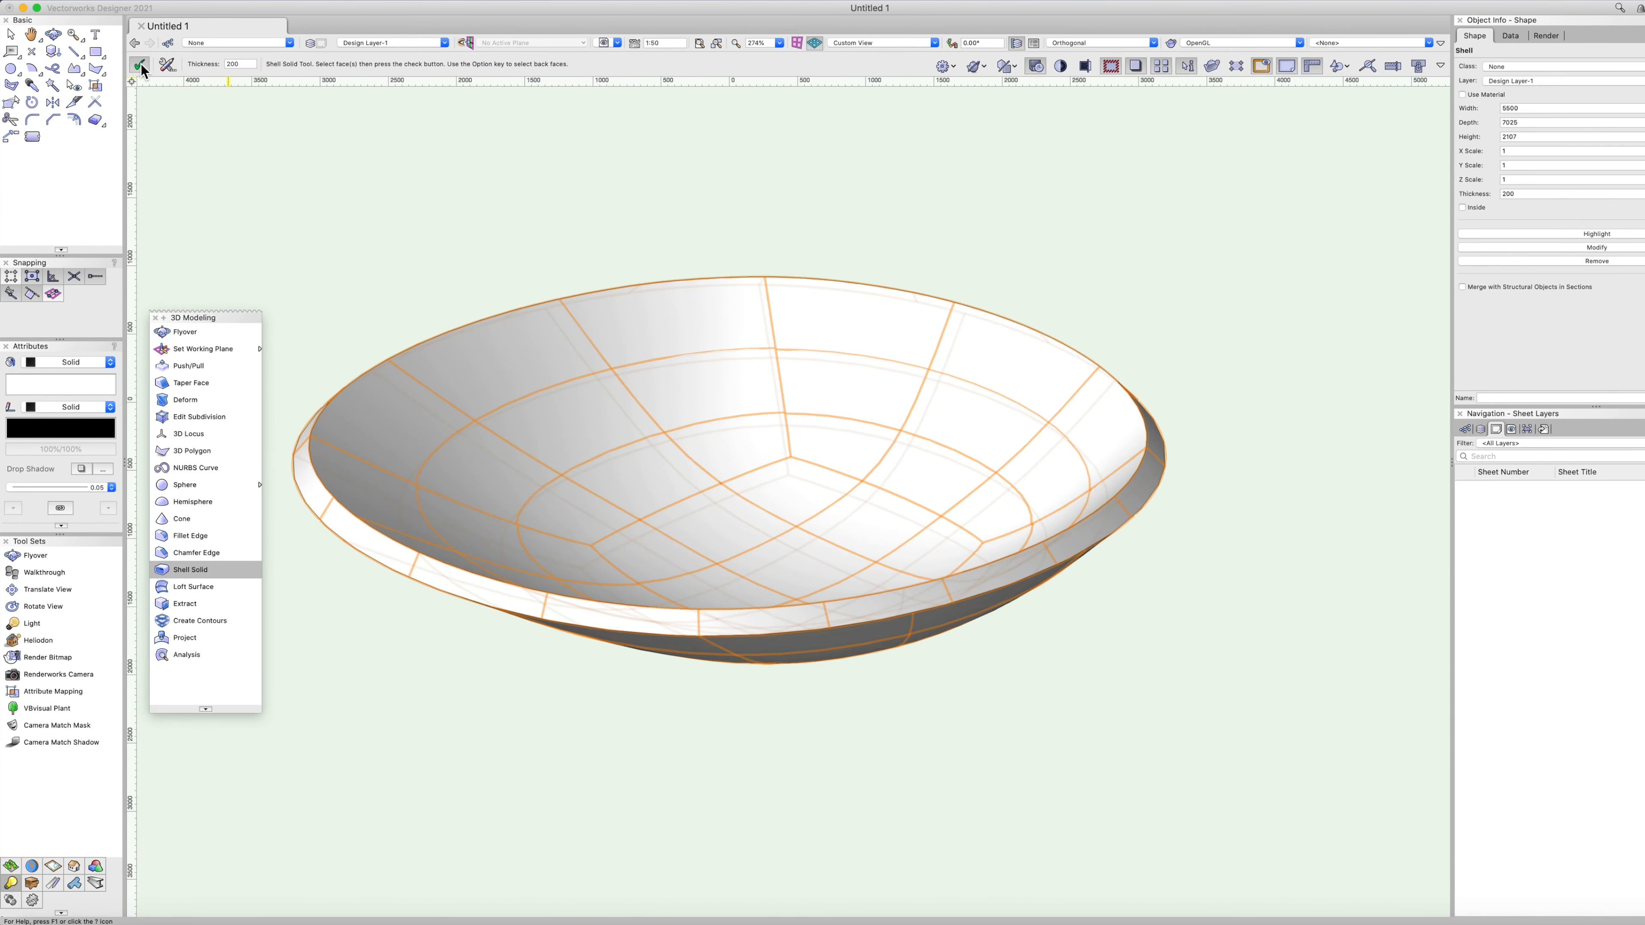
left_click(868, 202)
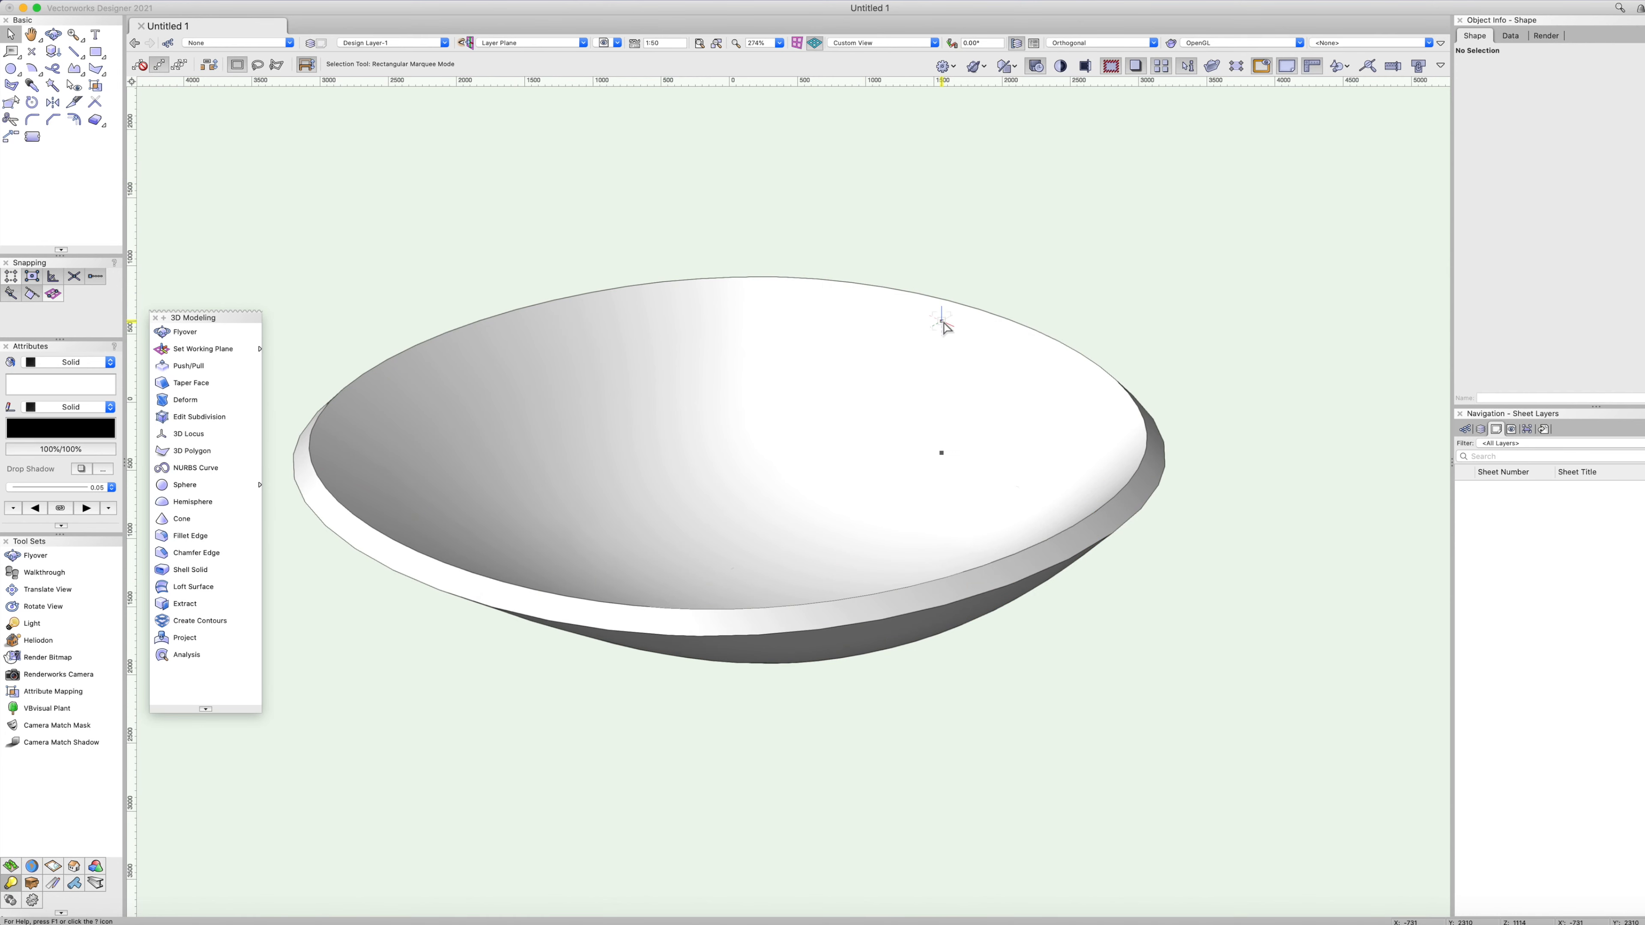
Turn the shell upside down in the right view by rotating it left 90° twice.
middle_click_drag(796, 516, 504, 479, "super")
left_click_drag(503, 480, 411, 508)
key("2")
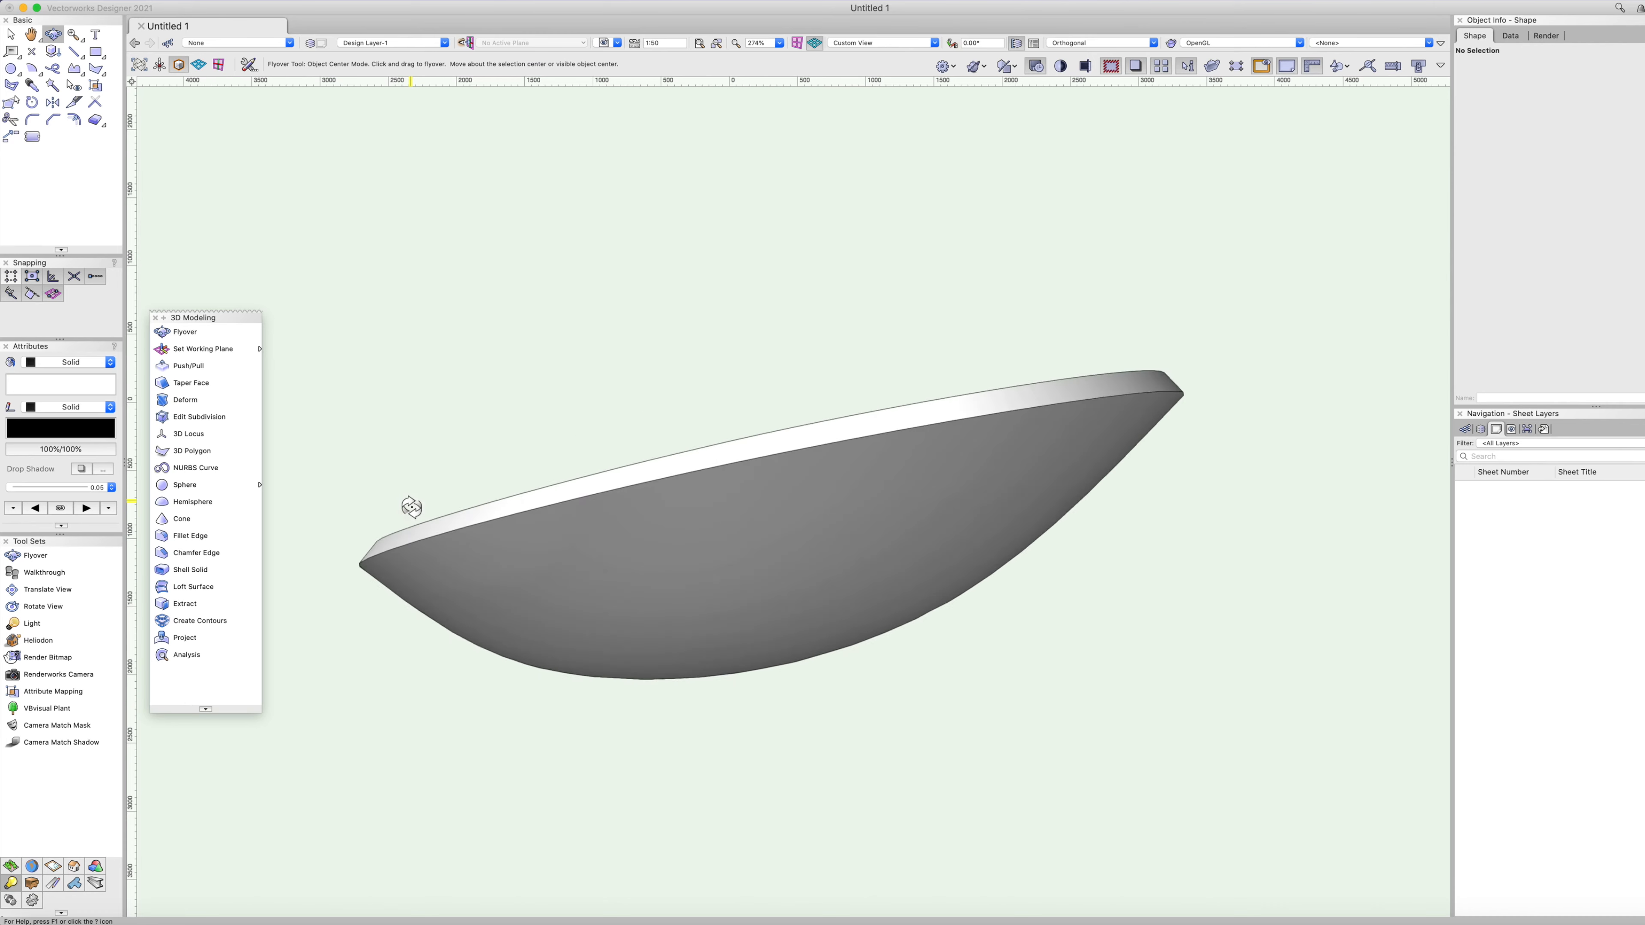
key("6")
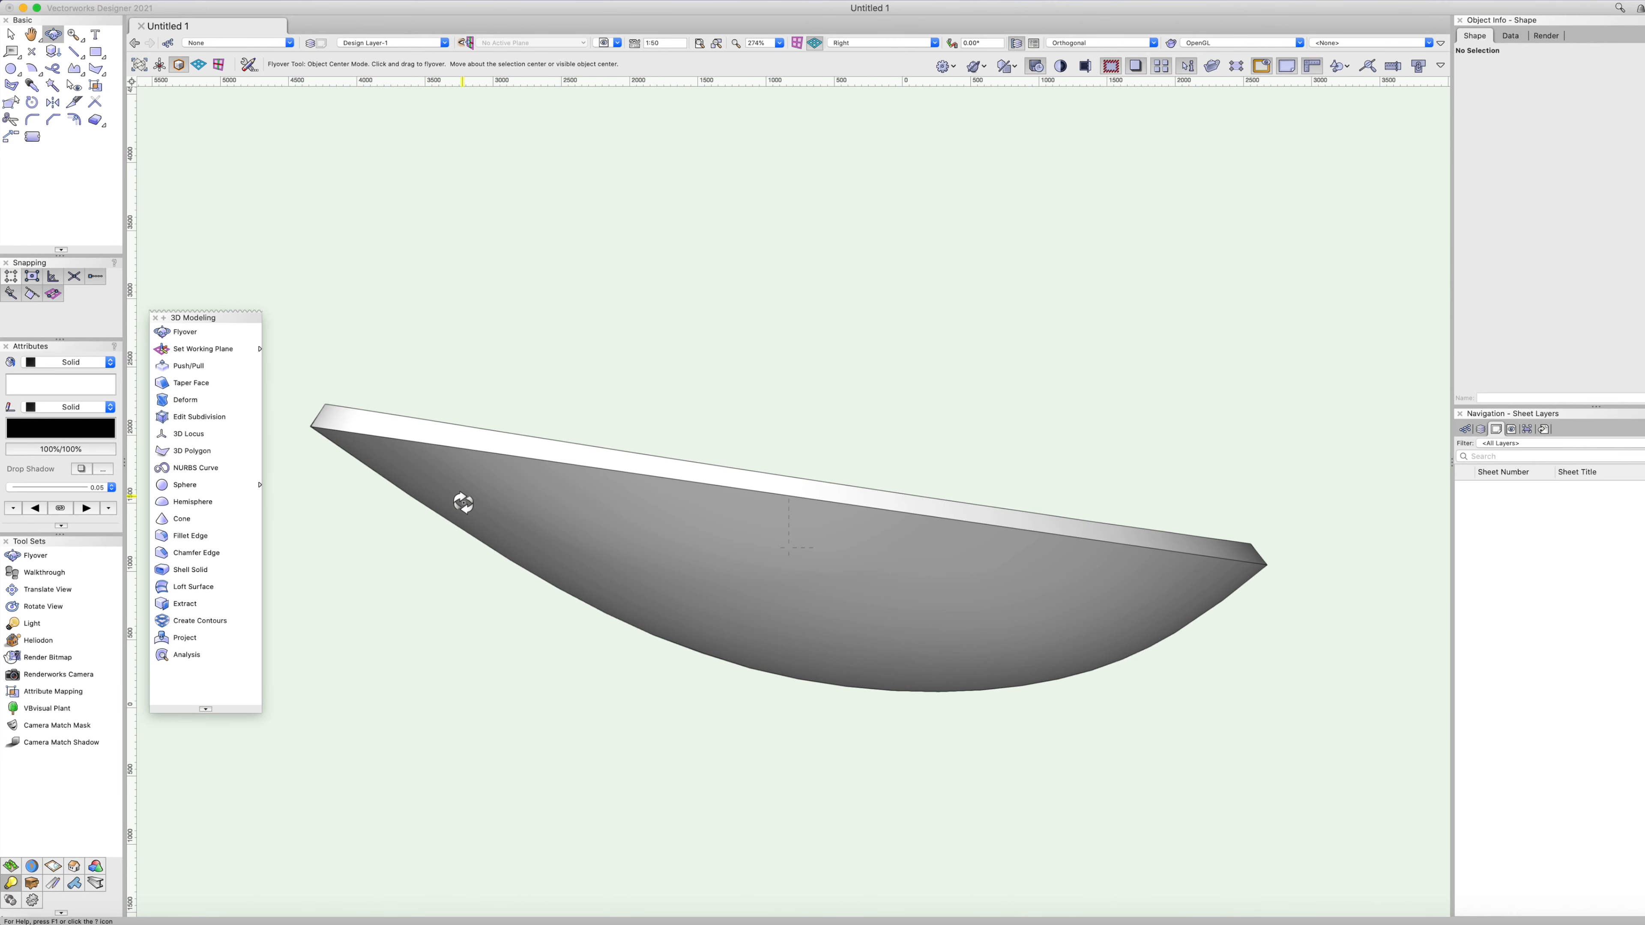
key("3")
key("2")
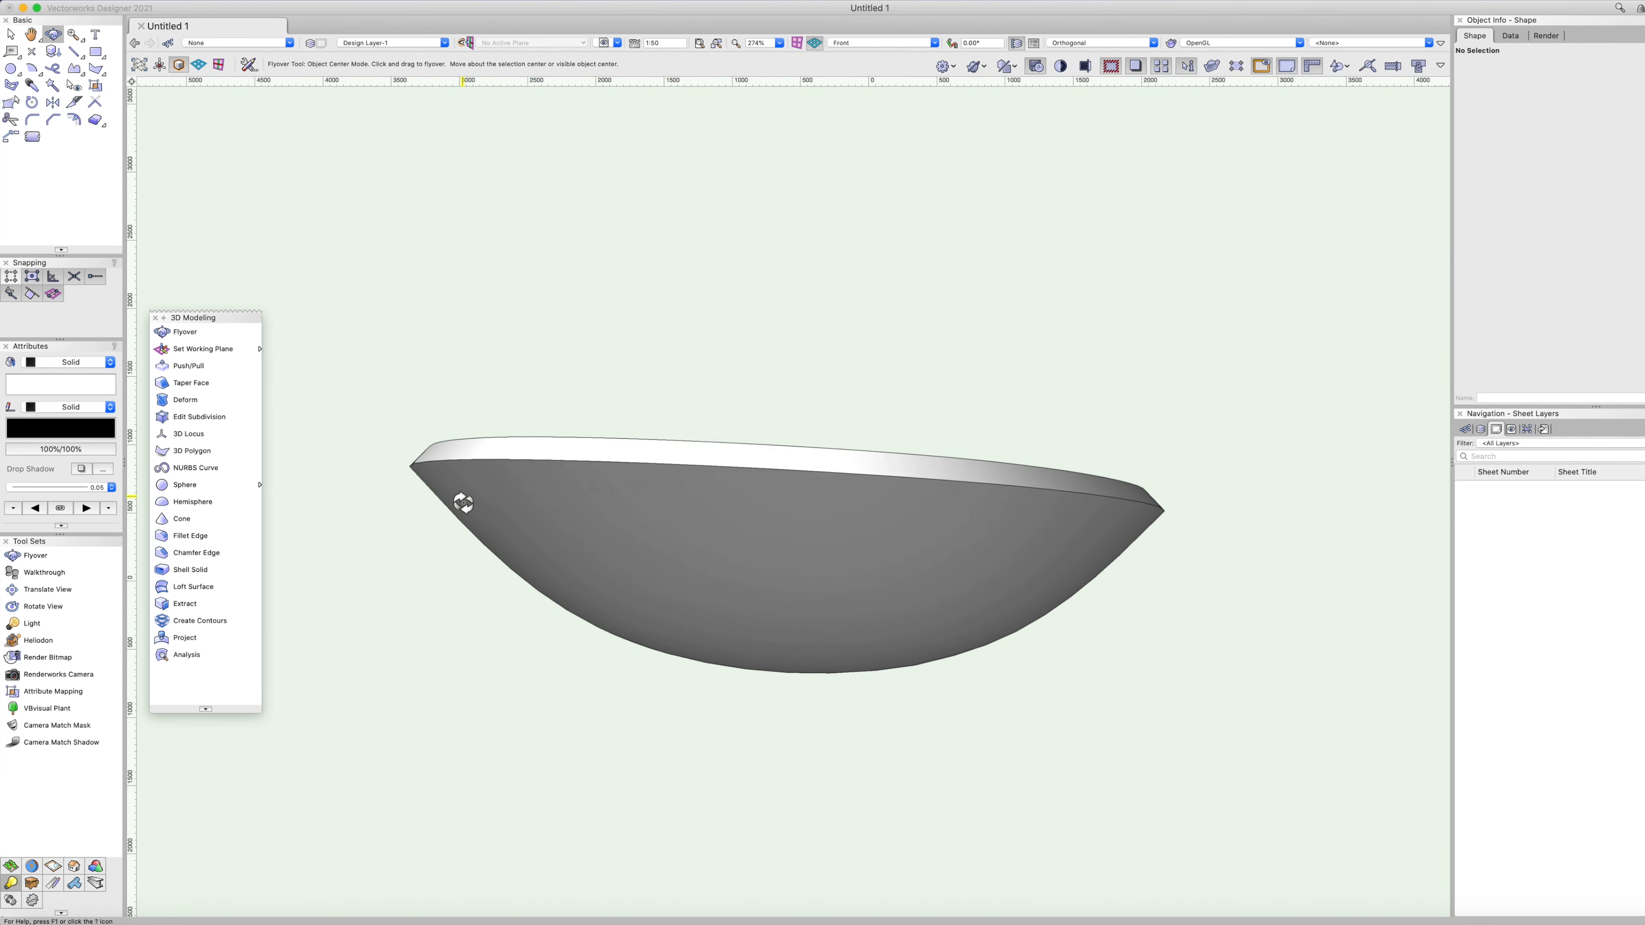
key("x")
left_click(661, 512)
key("2")
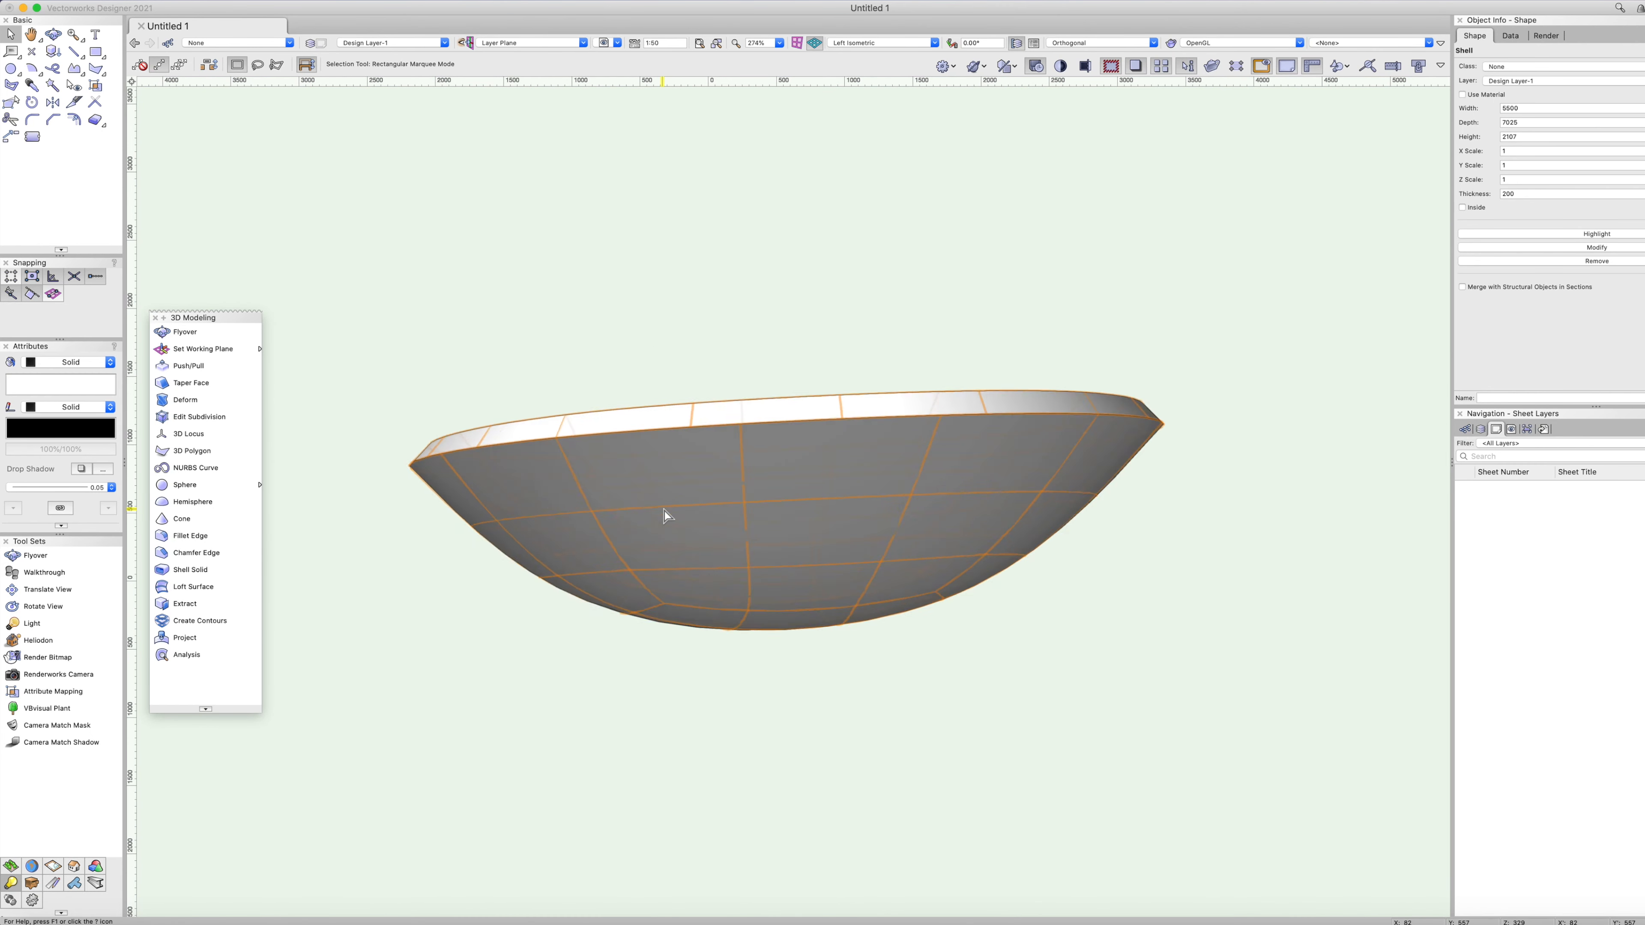
key("6")
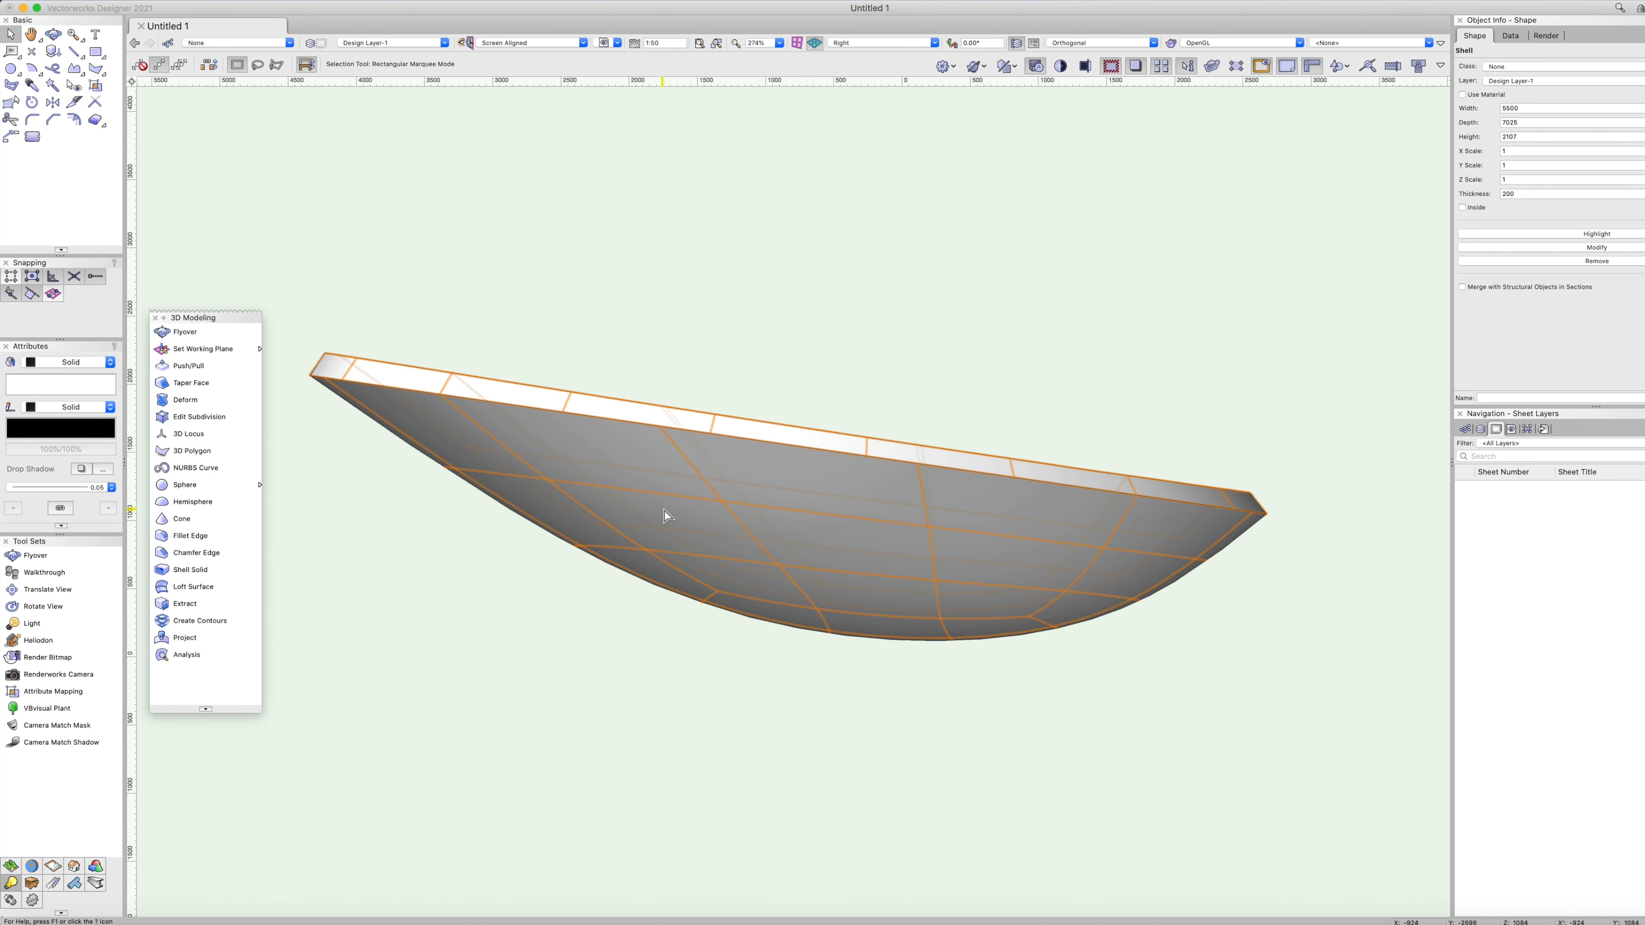
key("super+l")
key("super+l")
Apply the Wood-Ash texture from Vectorworks Texture Pack 2 to the upturned shell, close the resource library and deselect the shell.
key("shift+c")
left_click_drag(953, 604, 599, 691)
key("x")
key("super+r")
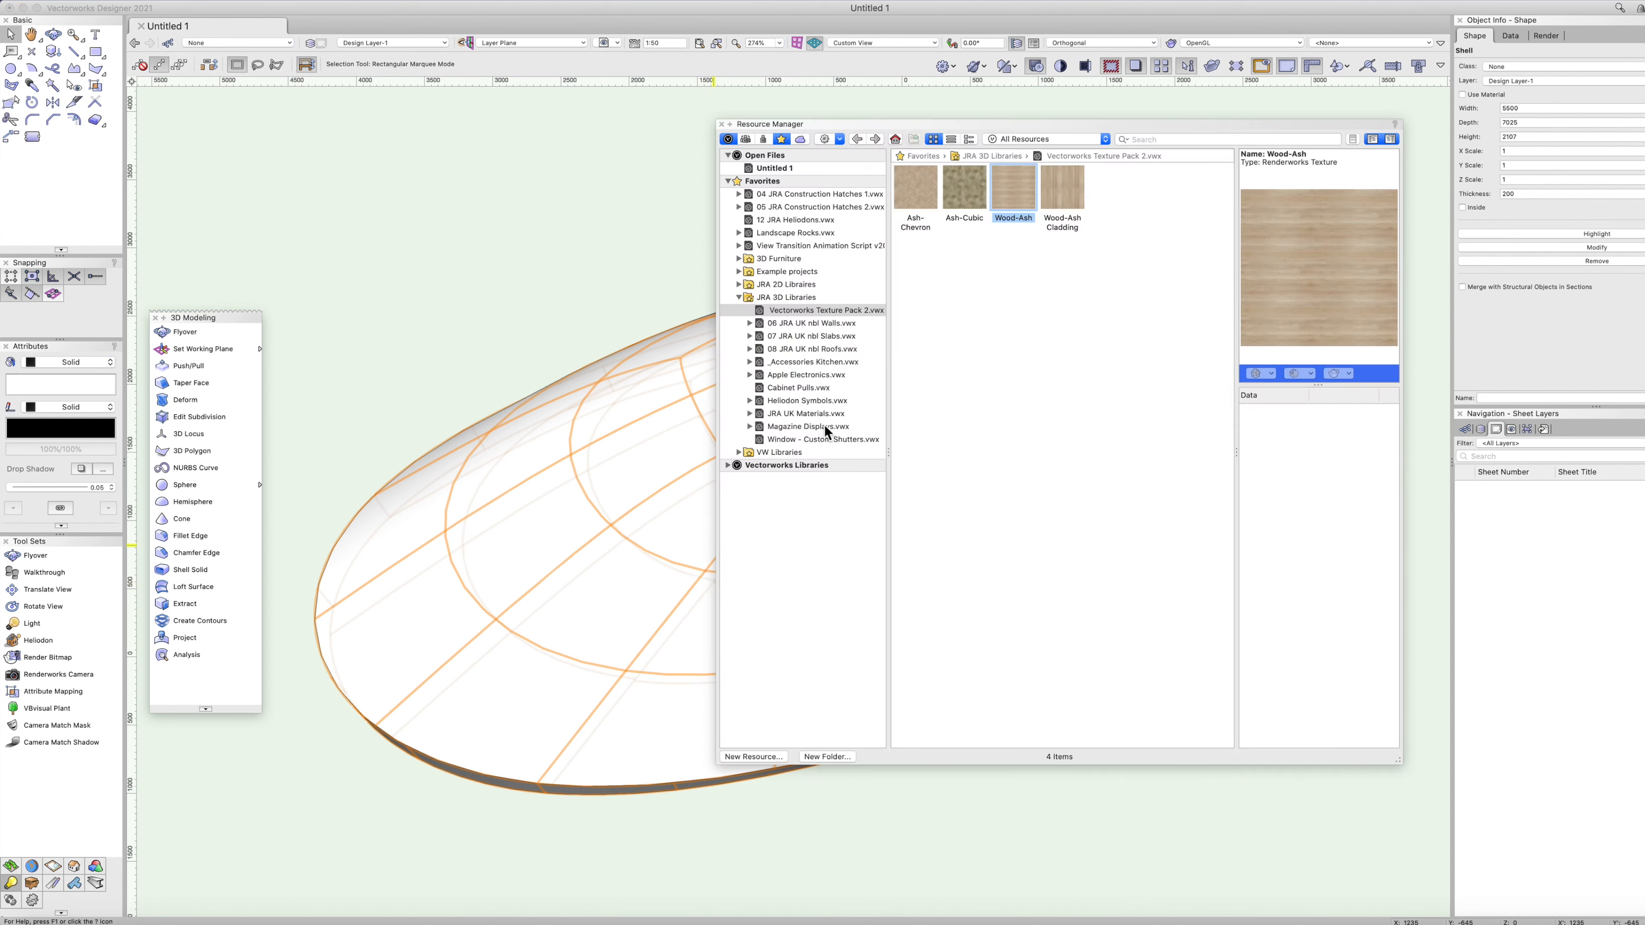
double_click(1015, 190)
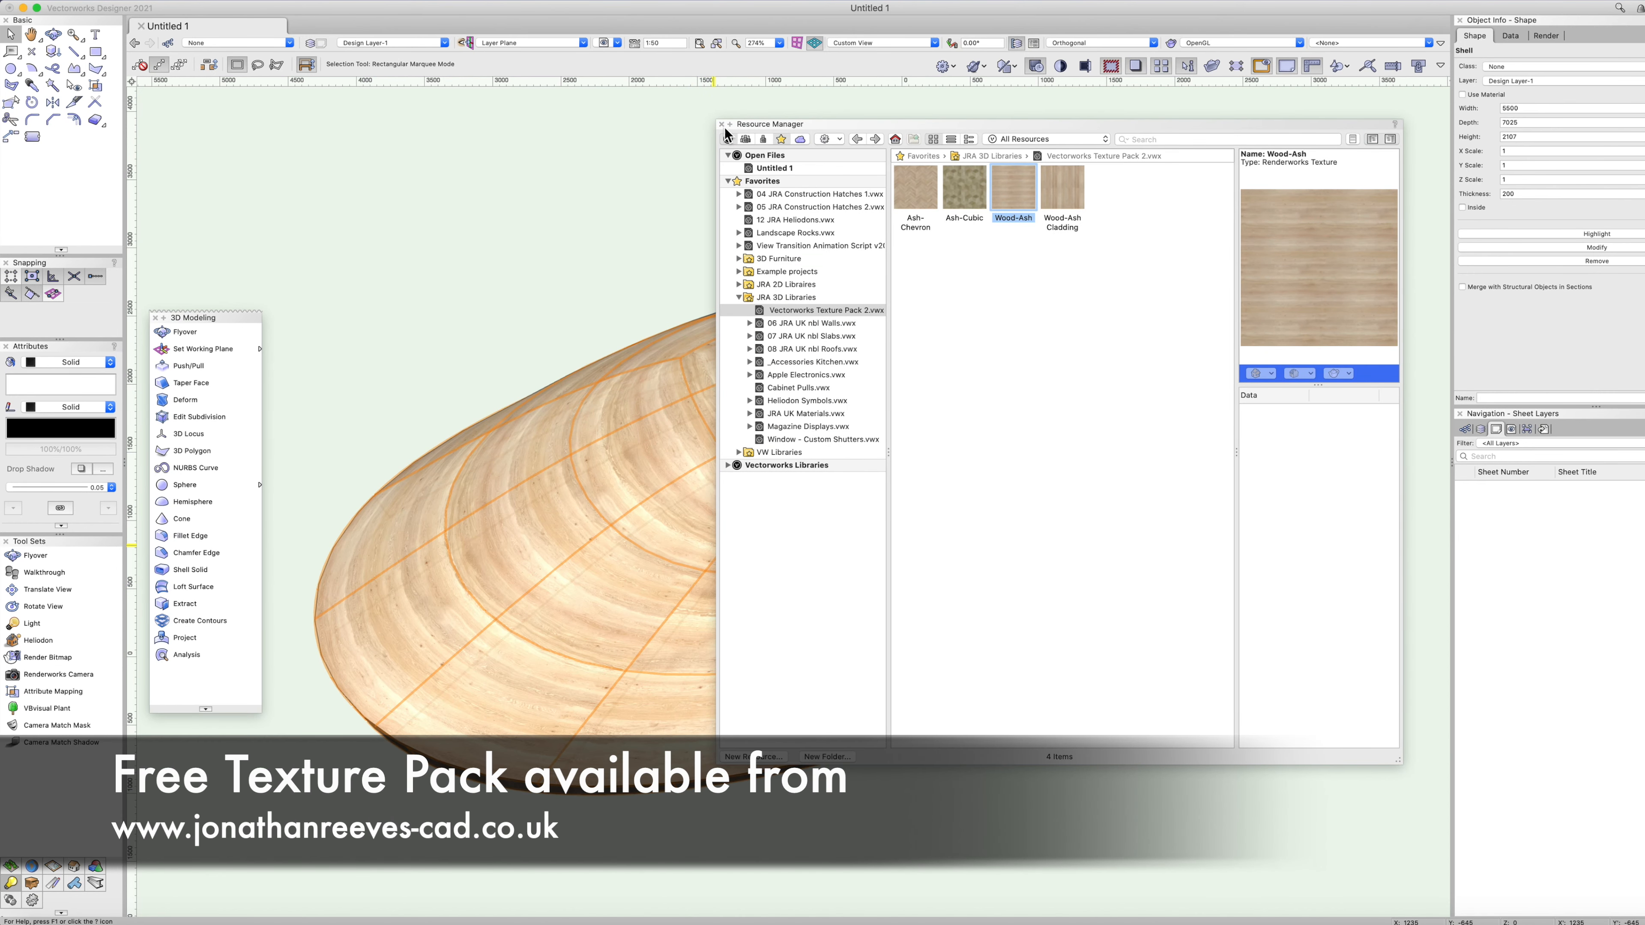
left_click(722, 124)
left_click(697, 175)
Draw a circle of 1m radius in Top/Plan view, centred on the squarish middle panel of the roof.
key("shift+c")
left_click_drag(819, 628, 882, 654)
key("x")
key("super+5")
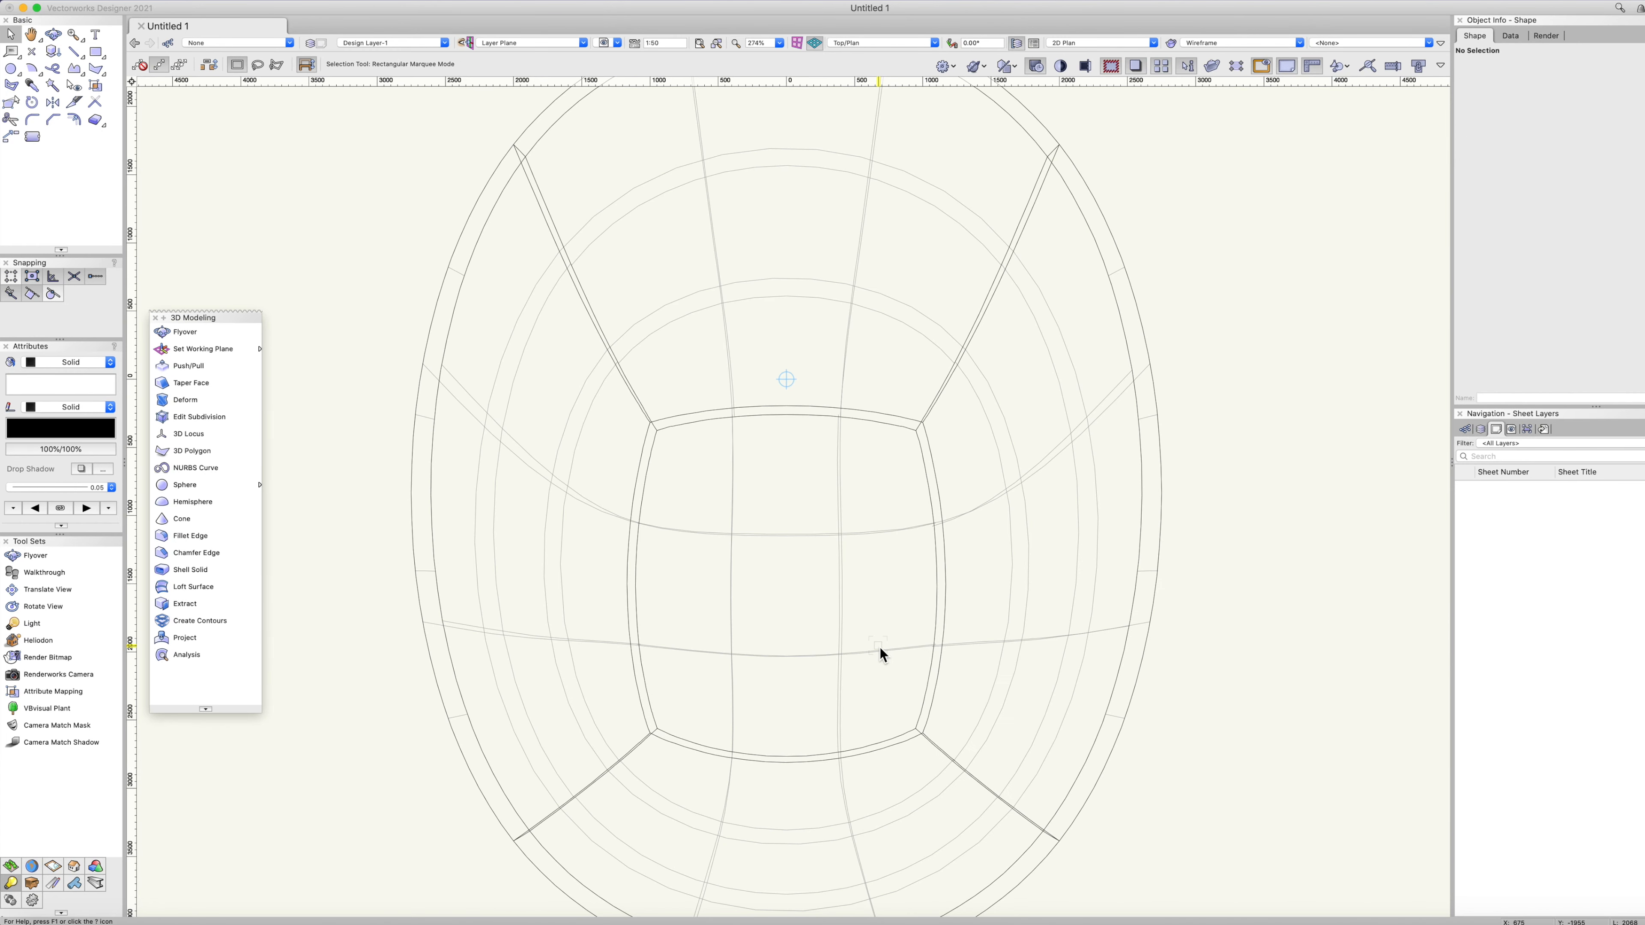
key("6")
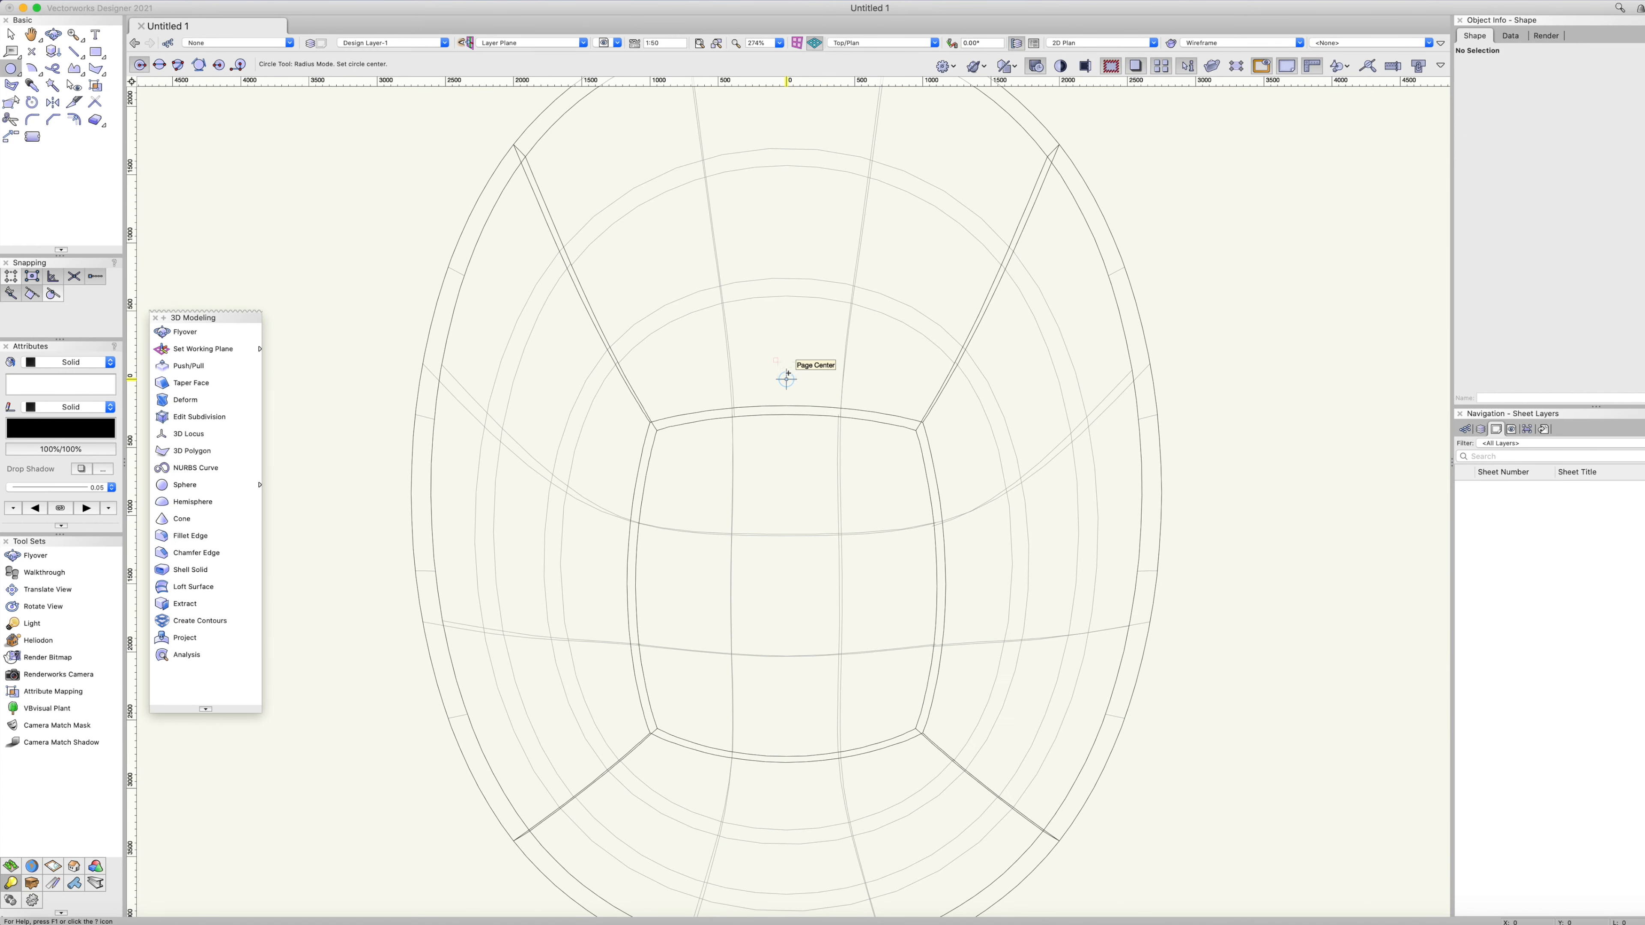
left_click(786, 586)
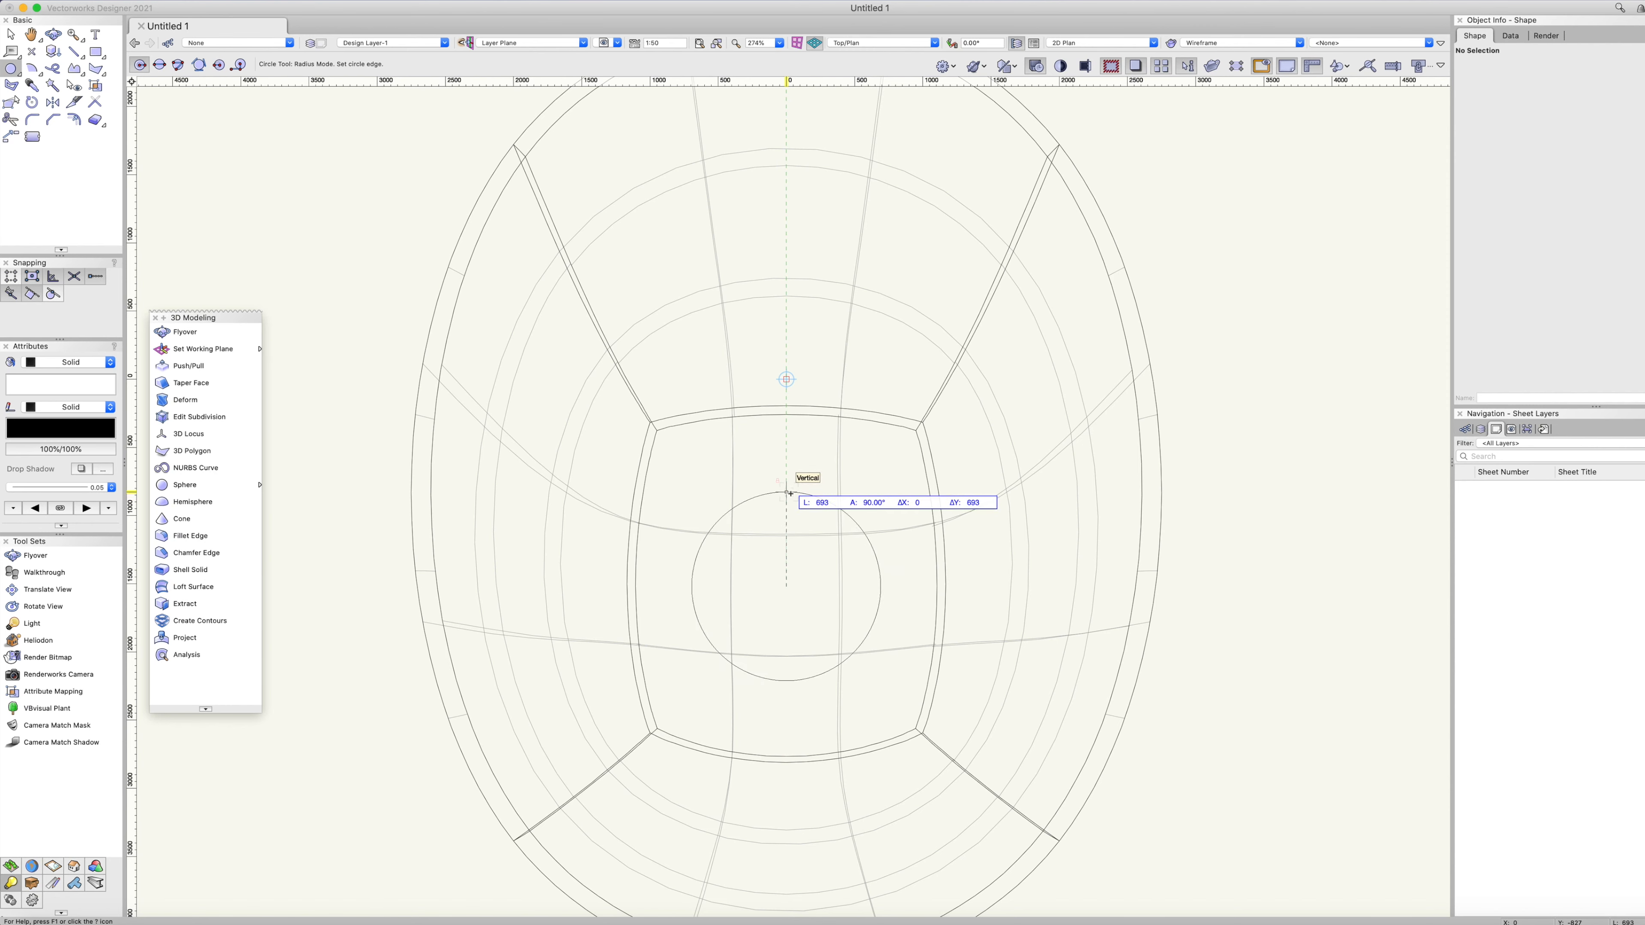
type("1200")
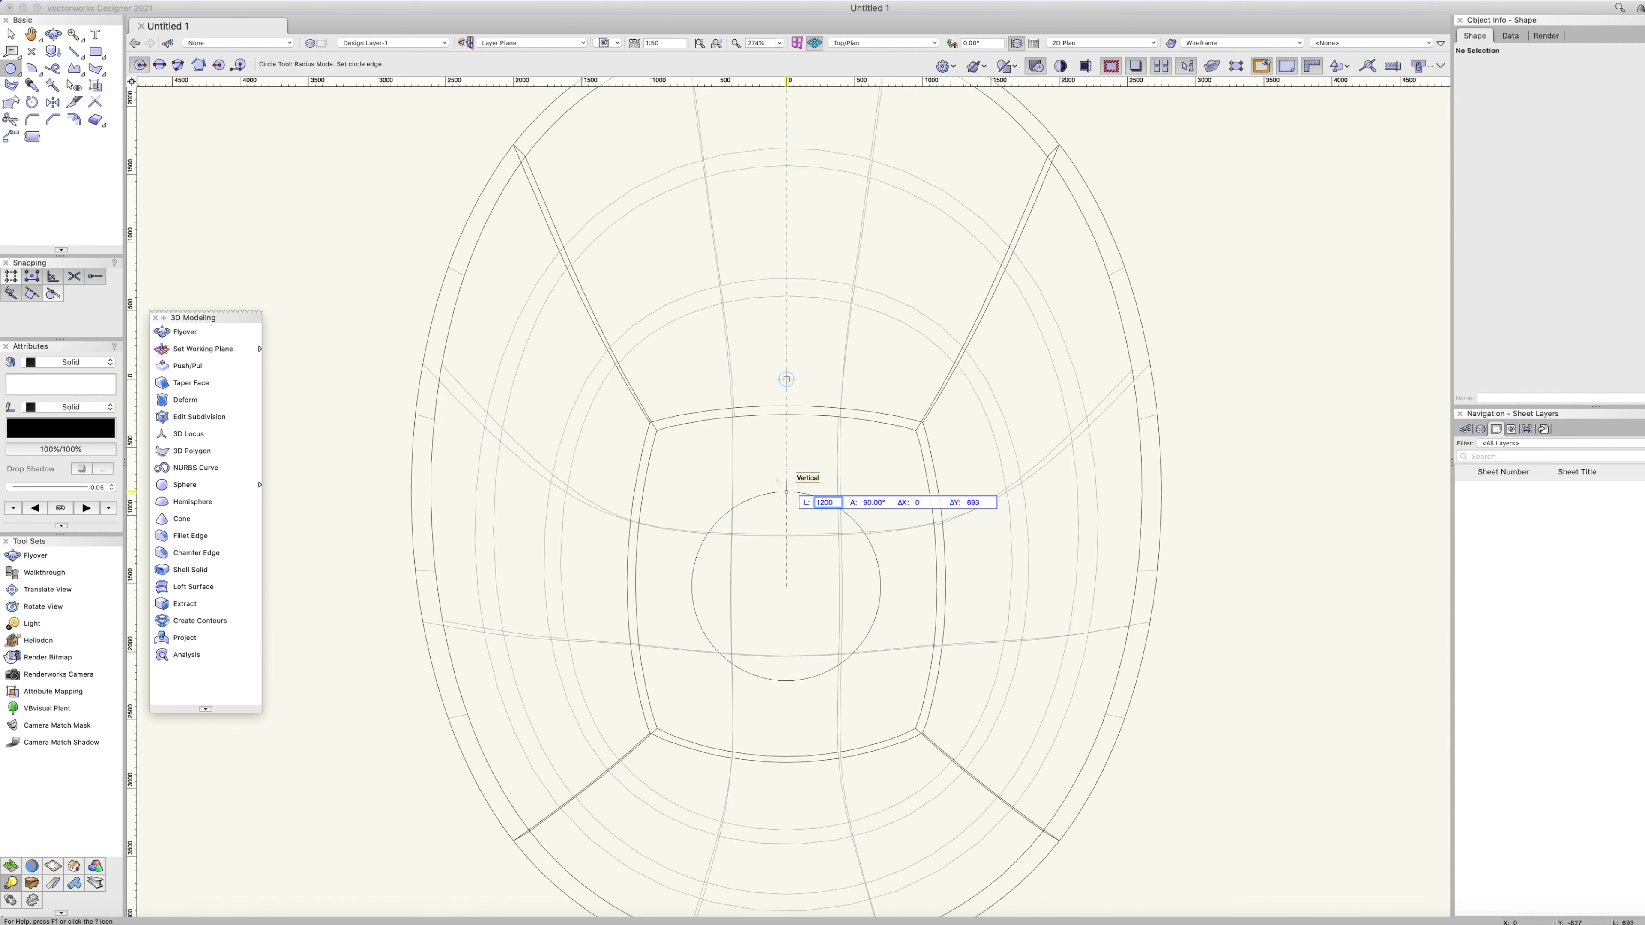
key("Return")
key("Tab")
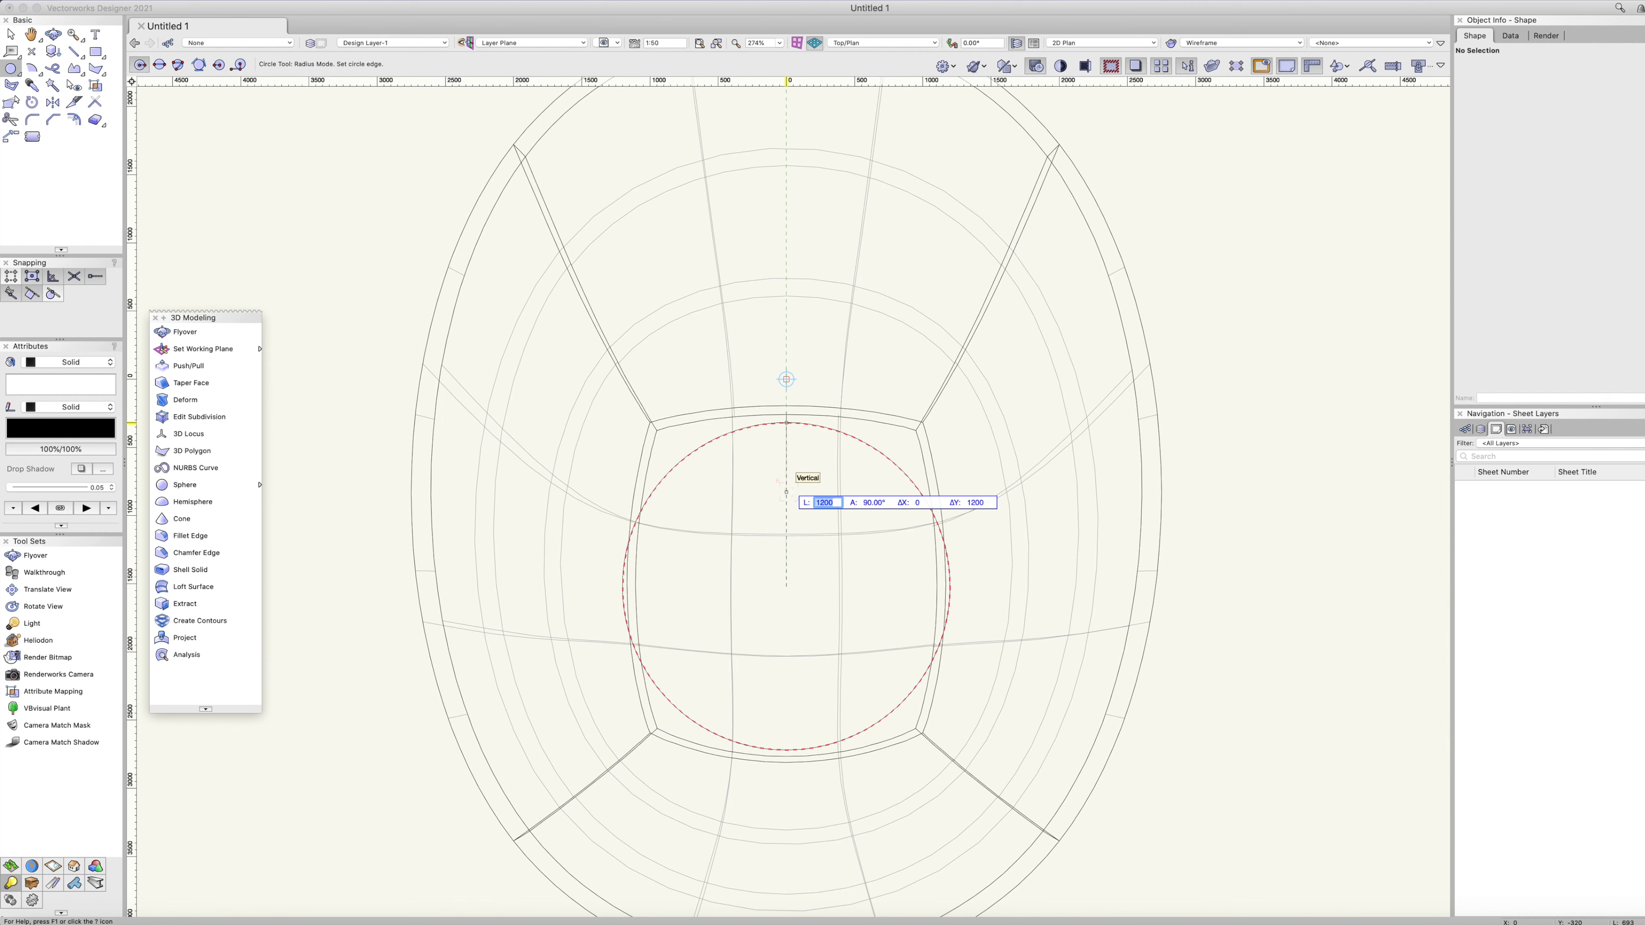
type("1m")
key("Return")
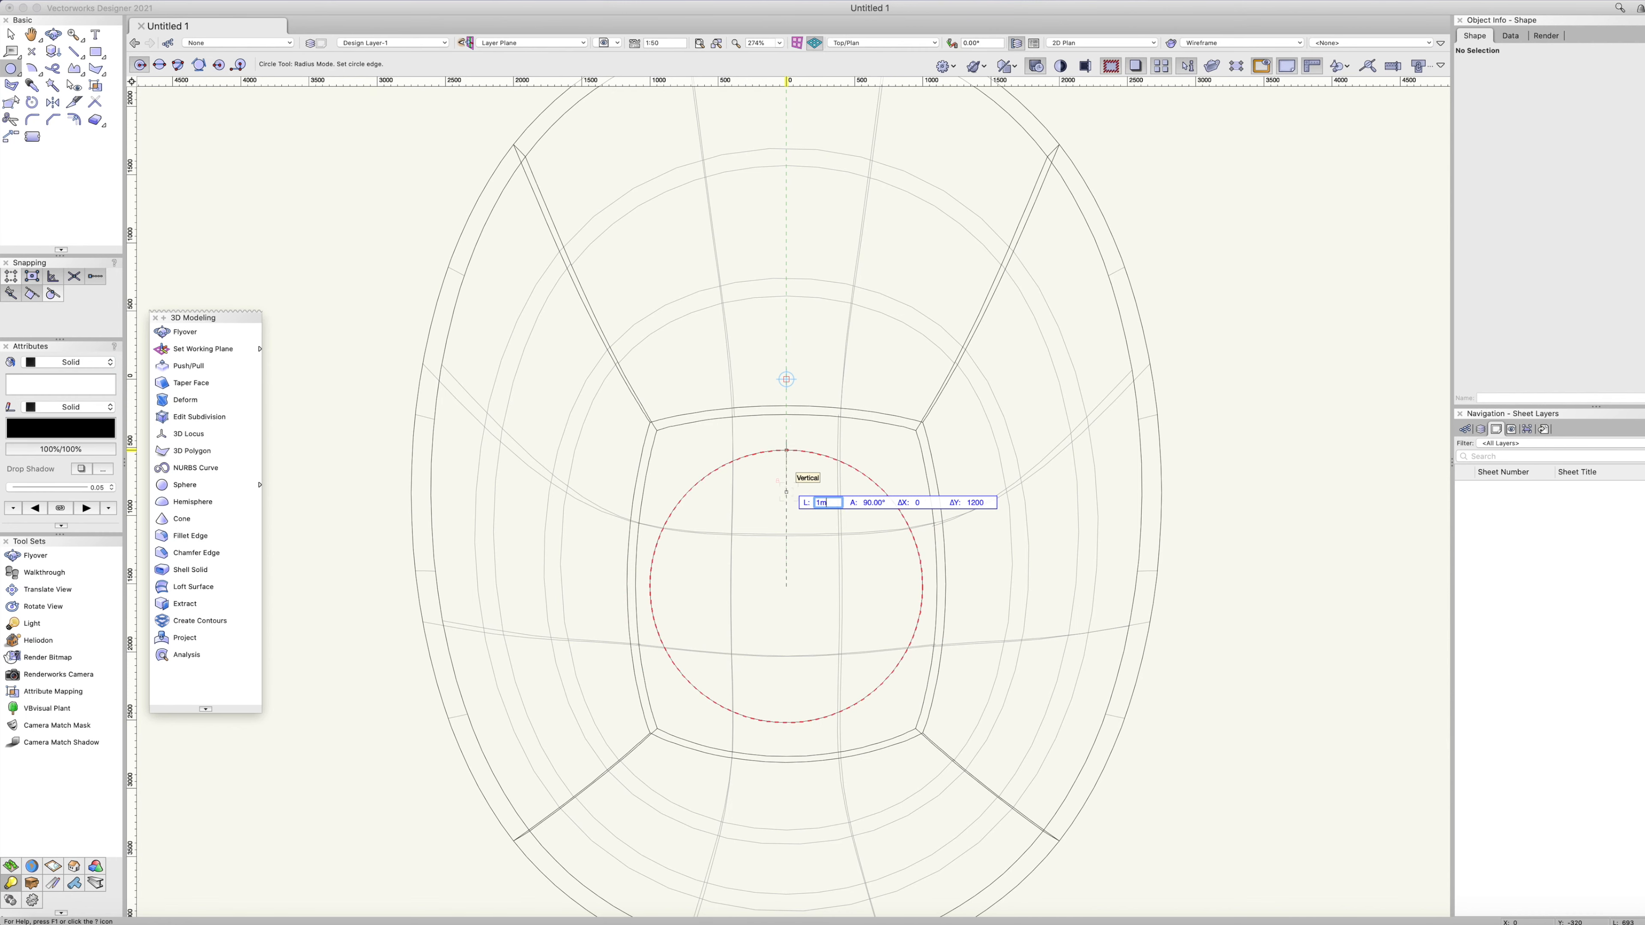
left_click(788, 491)
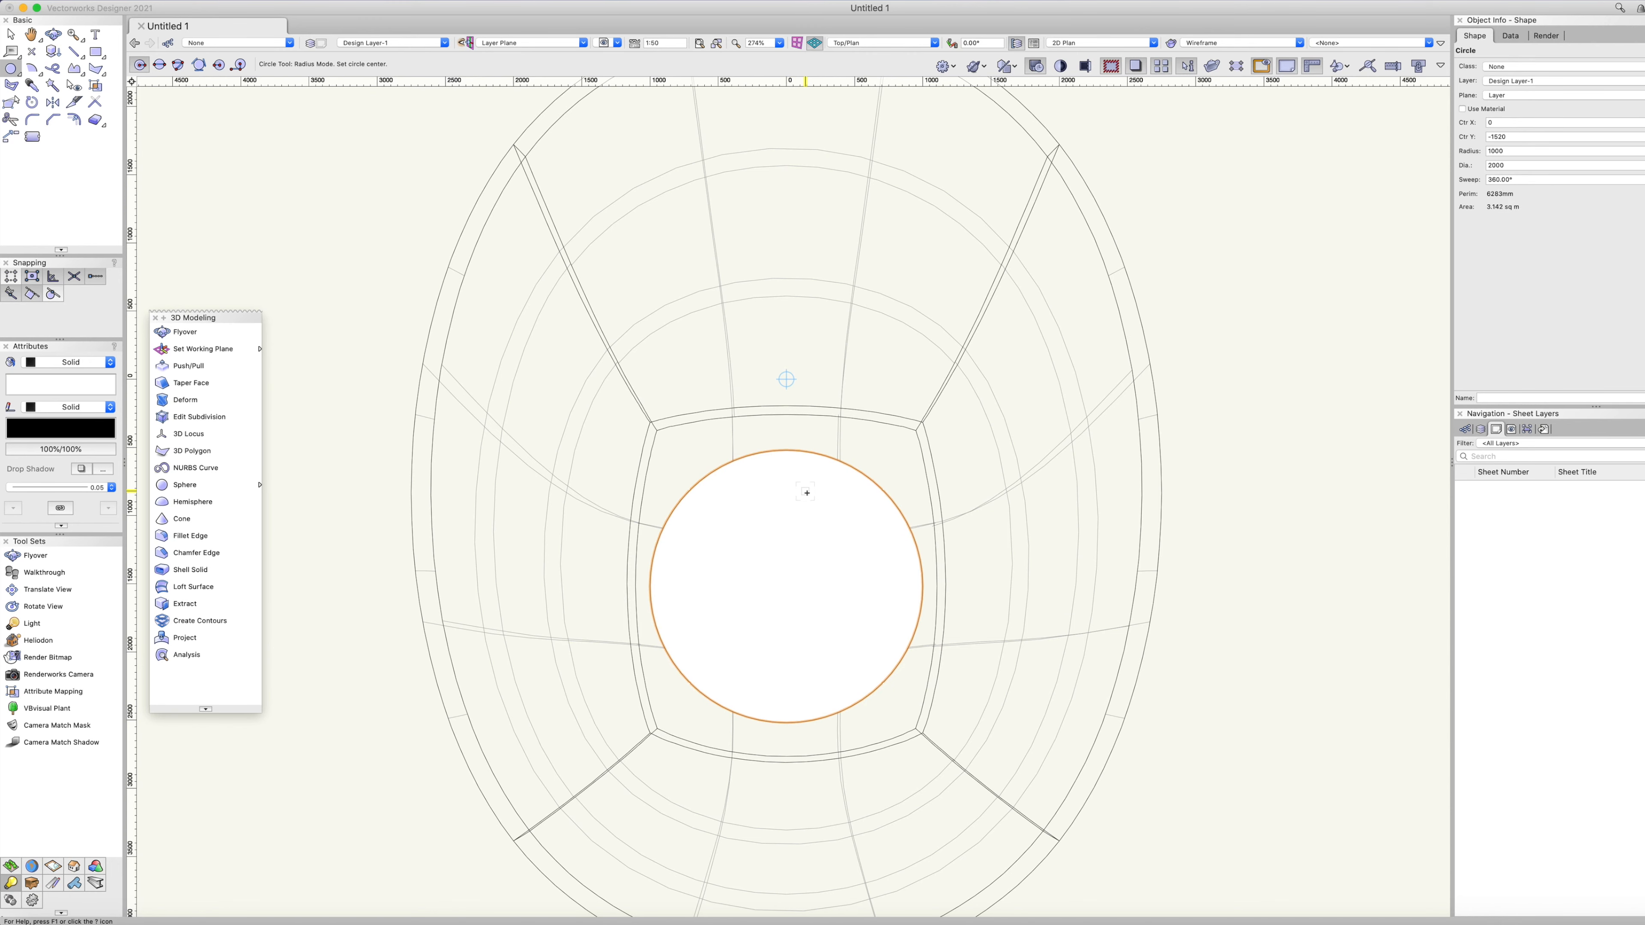
Extrude the circle 3m in the right isometric view so it passes up through the roof.
key("3")
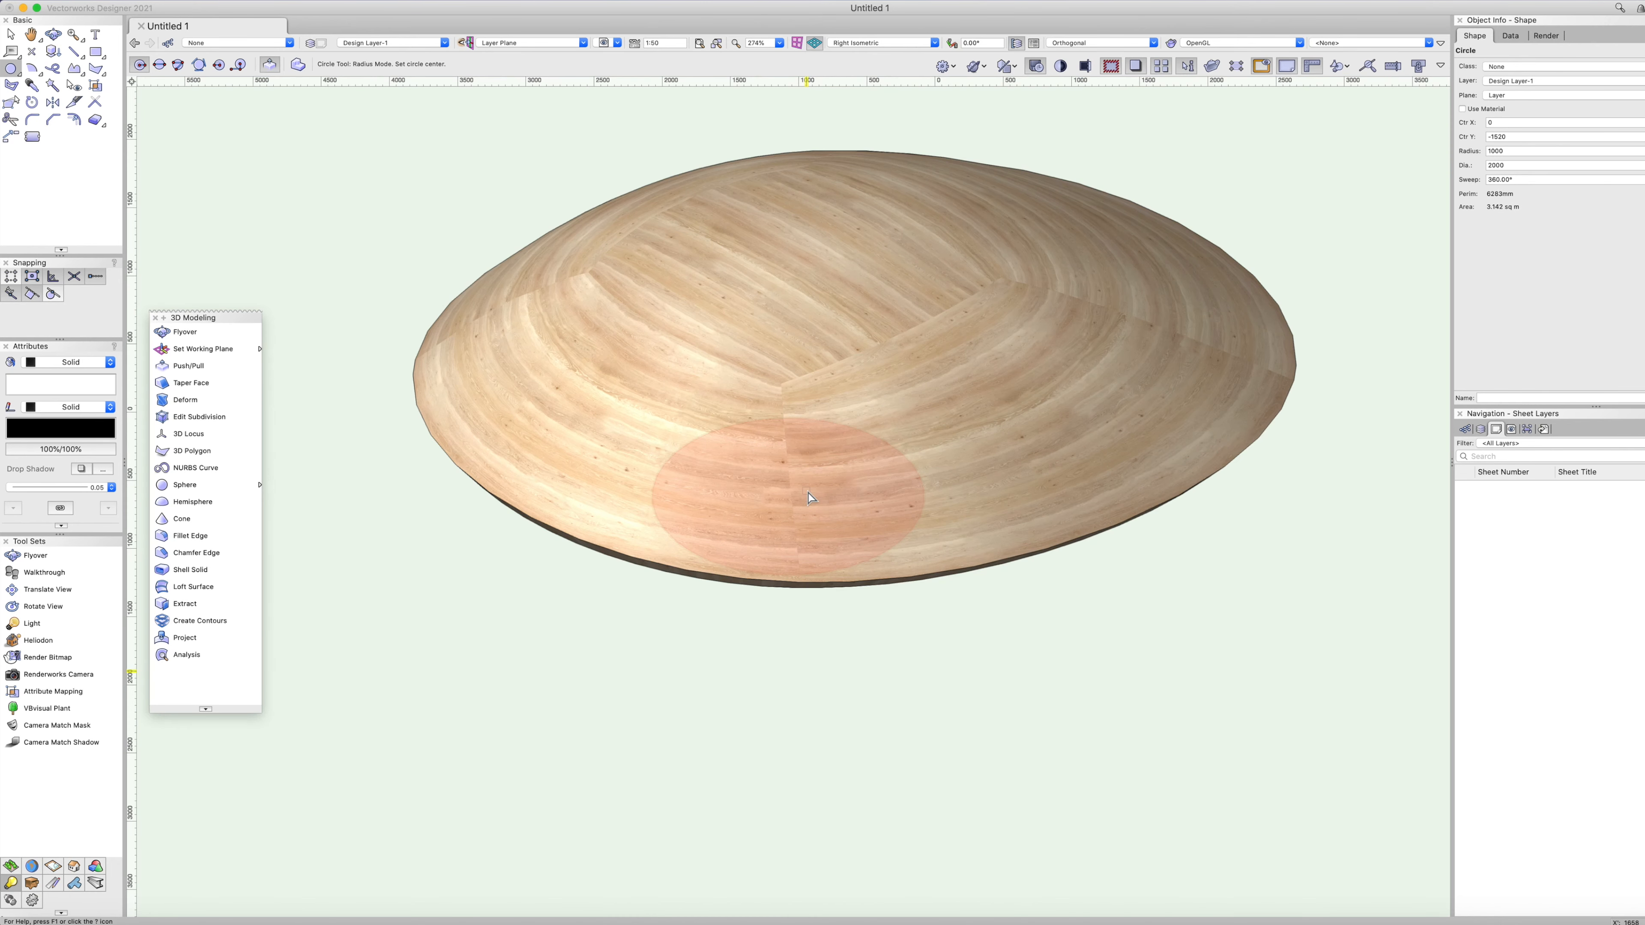
key("x")
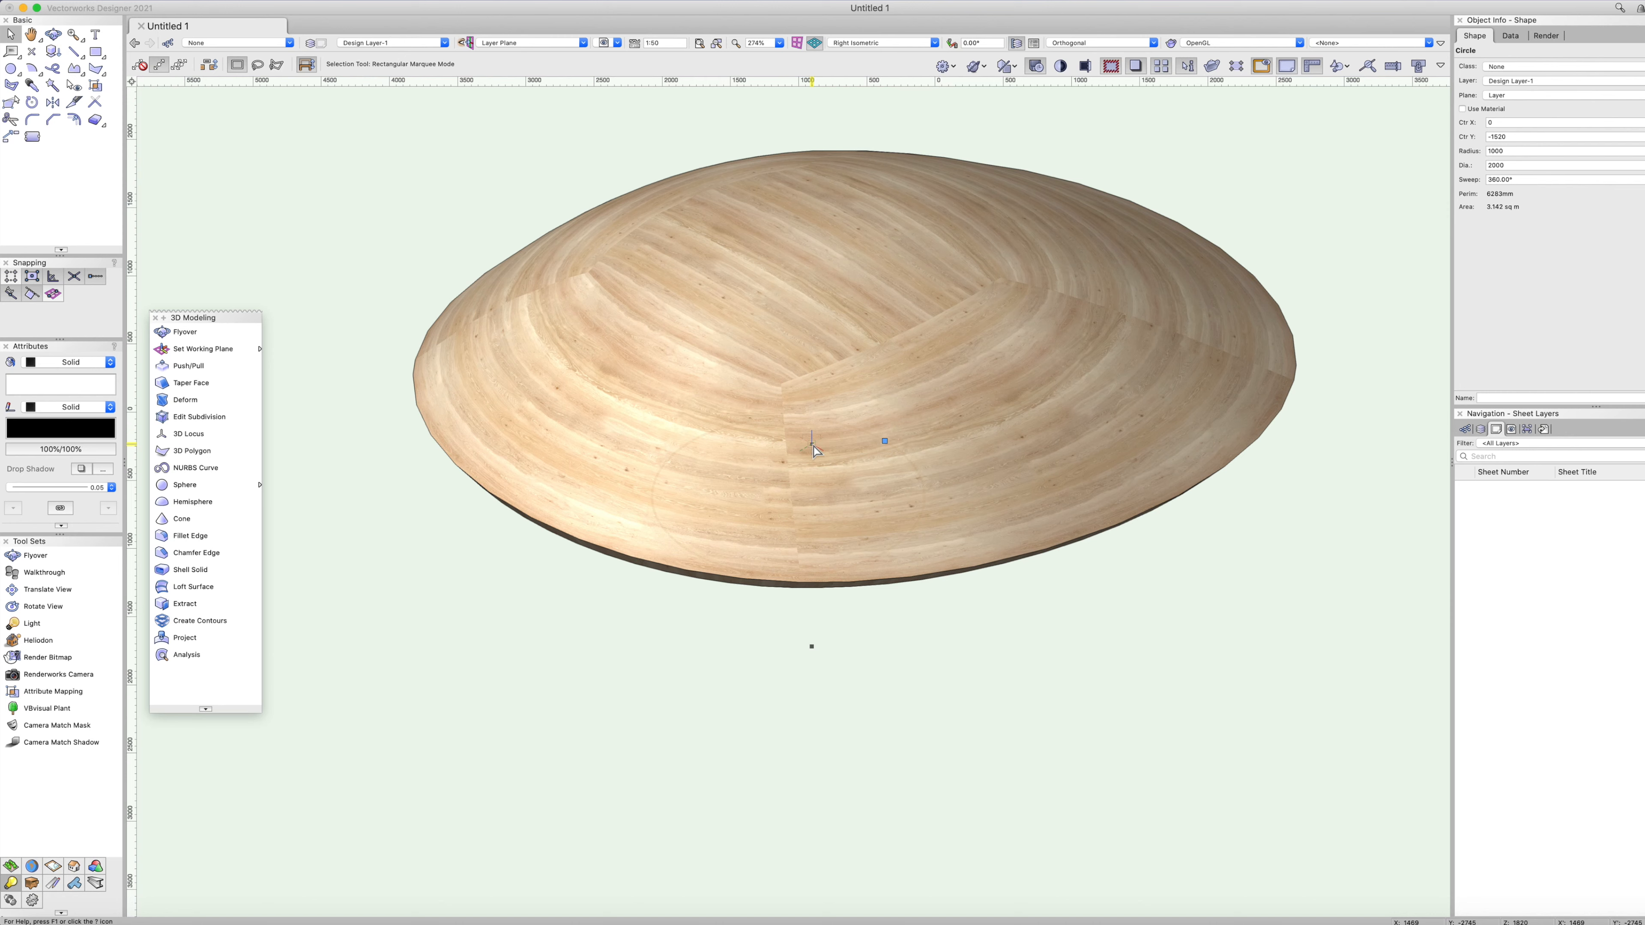
key("super+e")
key("Escape")
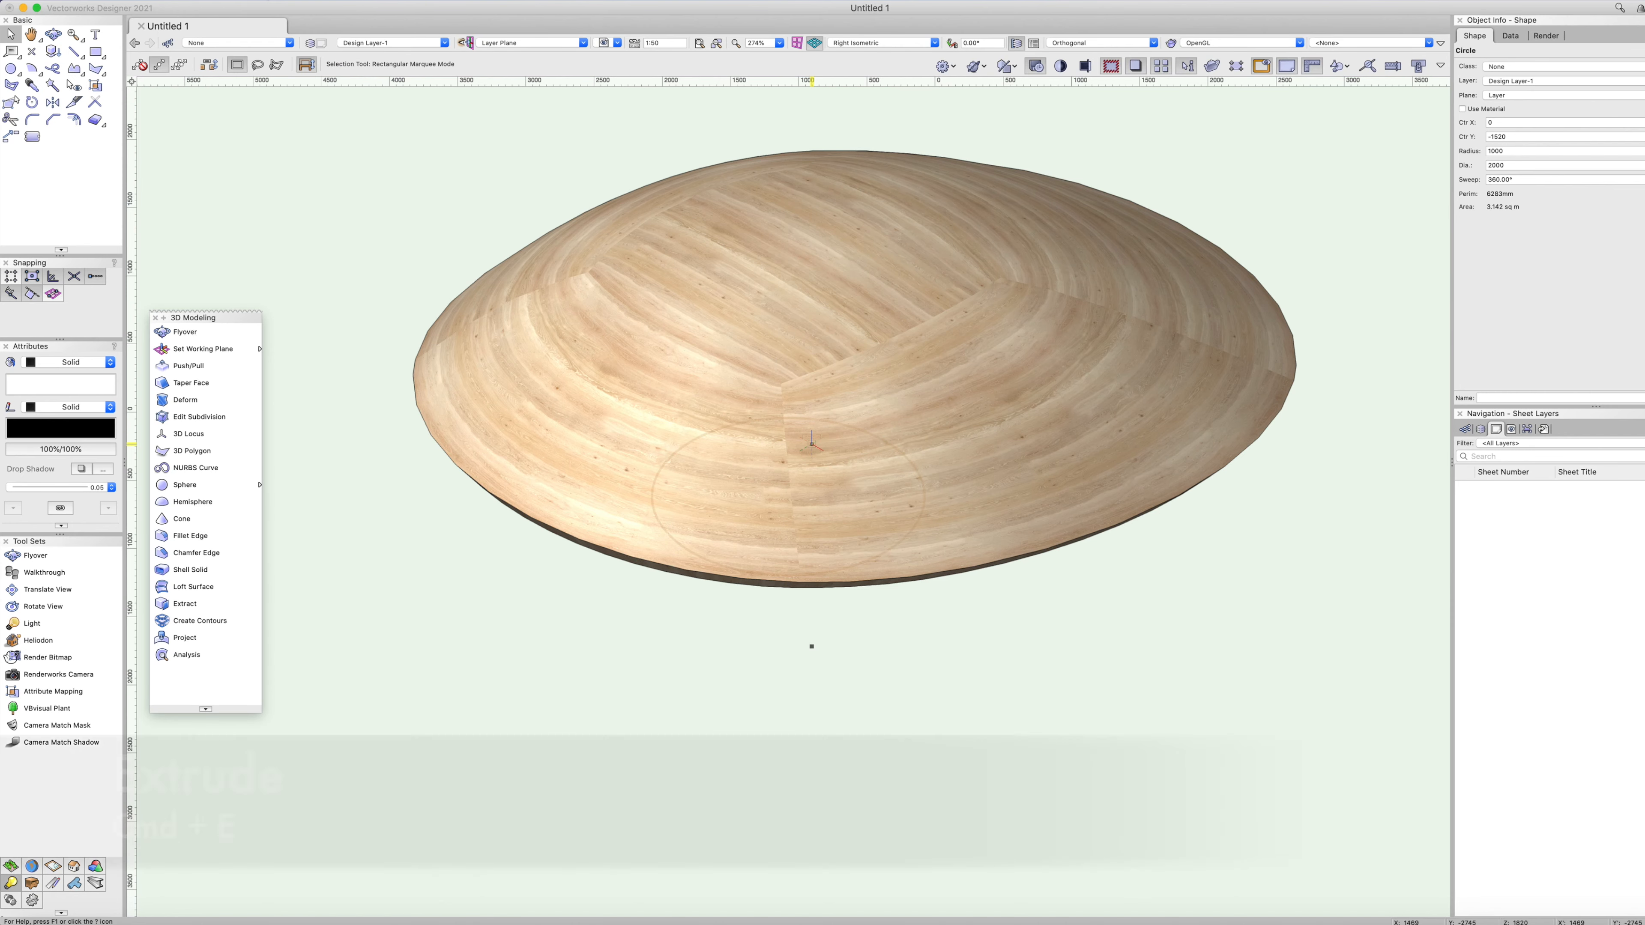
left_click(266, 0)
left_click(283, 67)
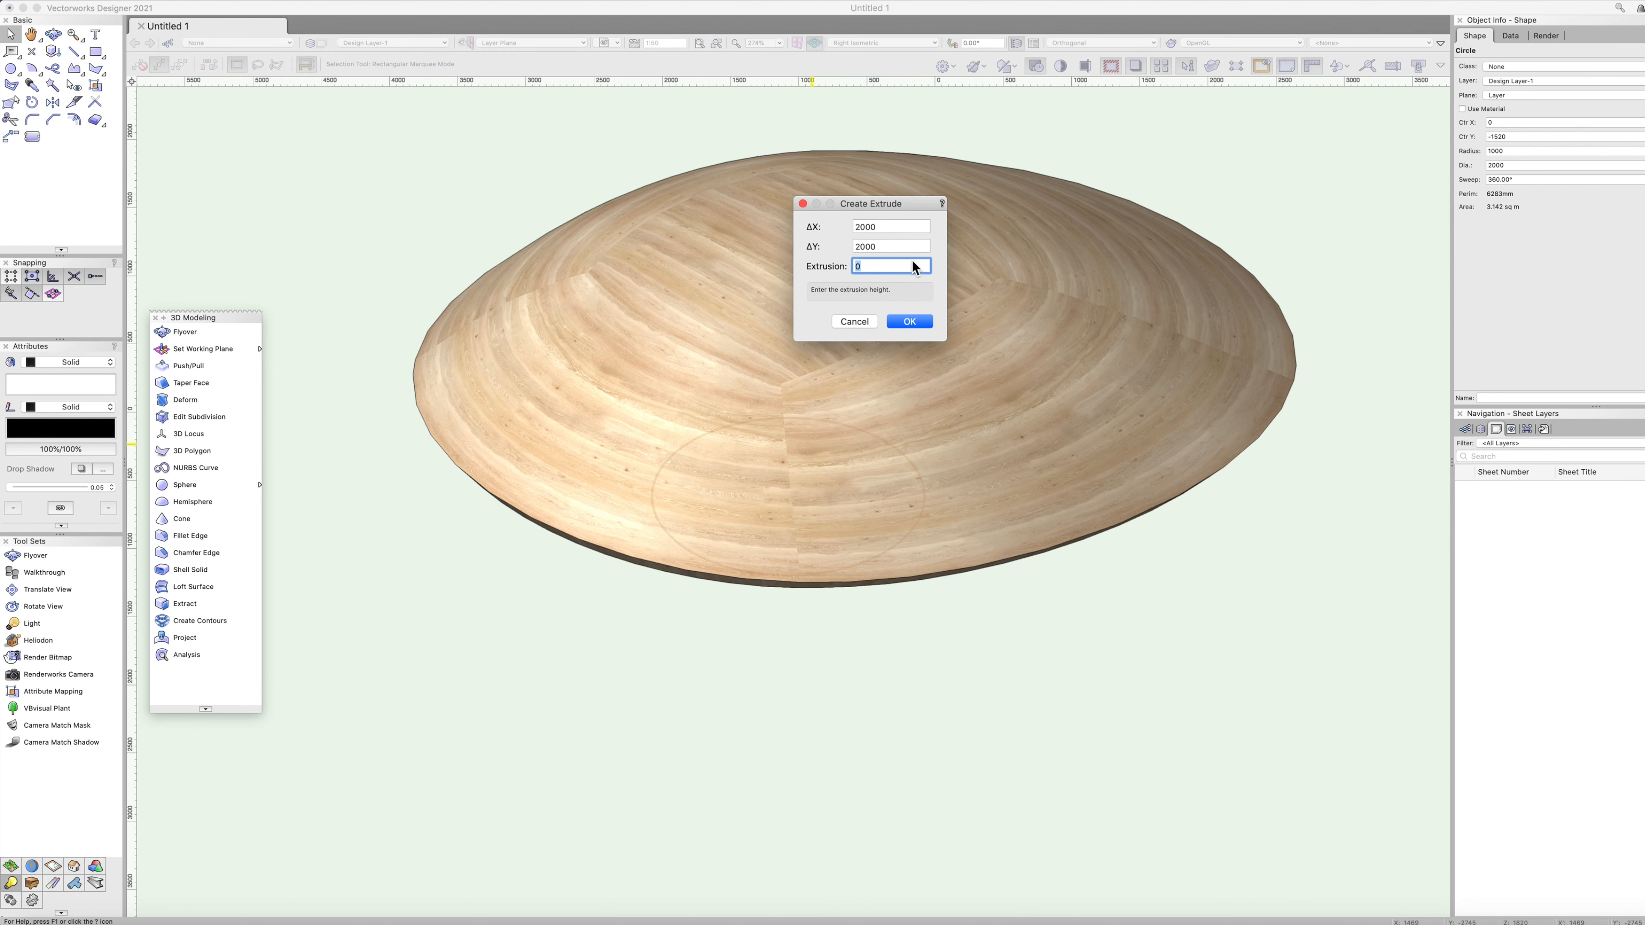
type("3m")
key("Return")
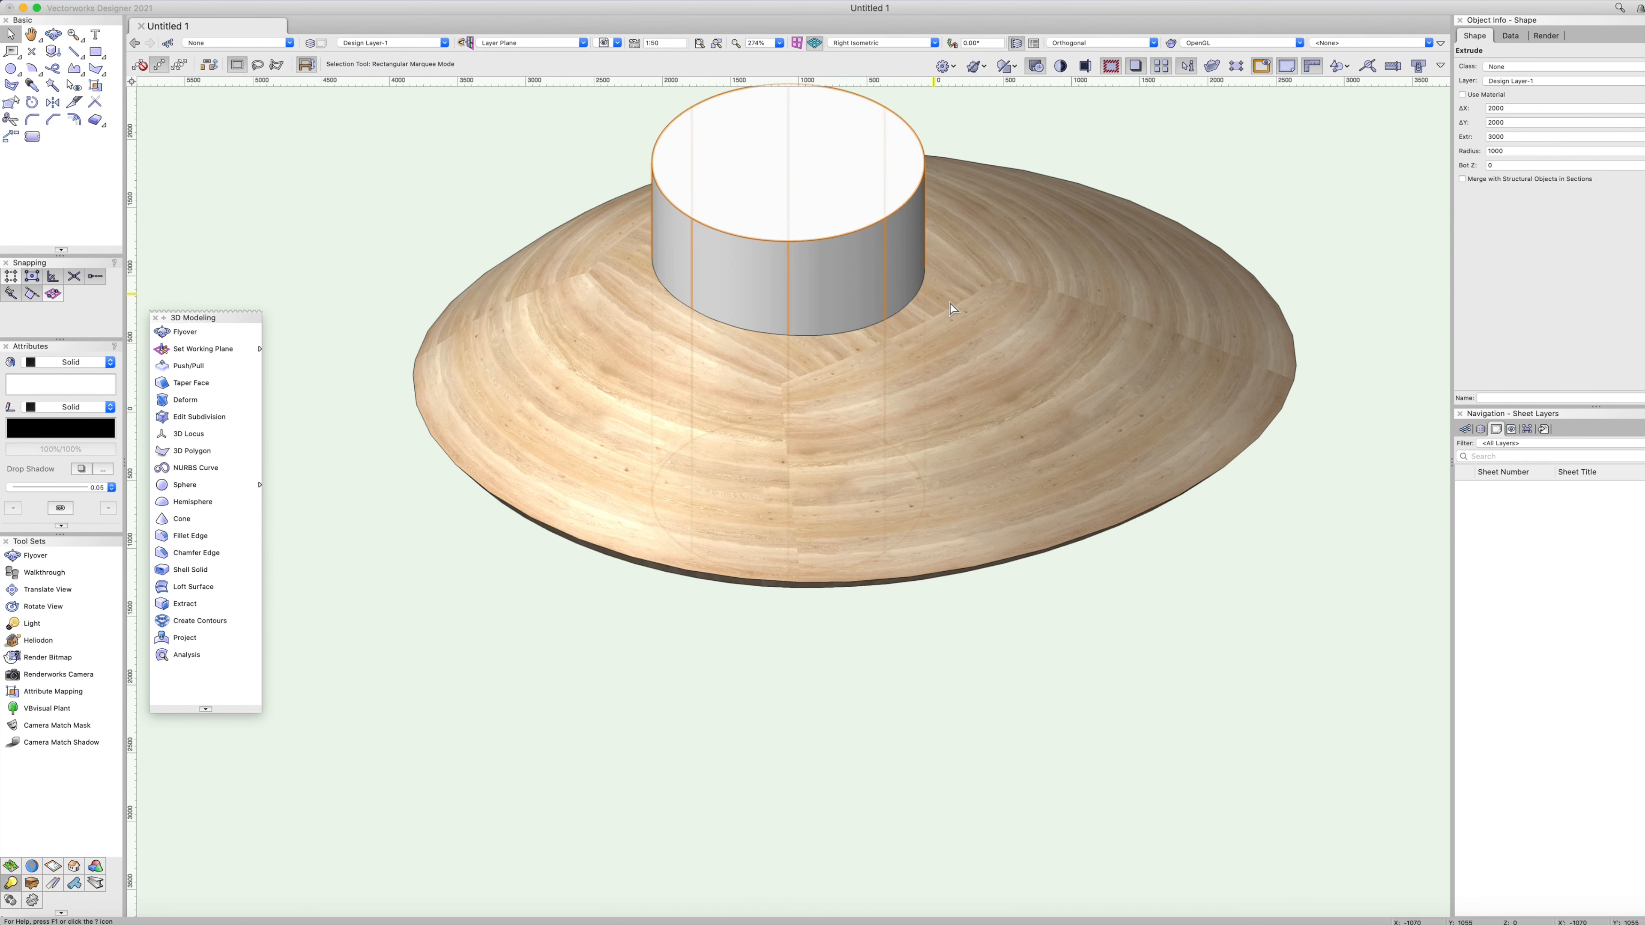
Subtract the cylinder from the wooden roof shell to cut a round hole, without retaining the subtracting object, and deselect the result.
left_click(982, 311, "shift")
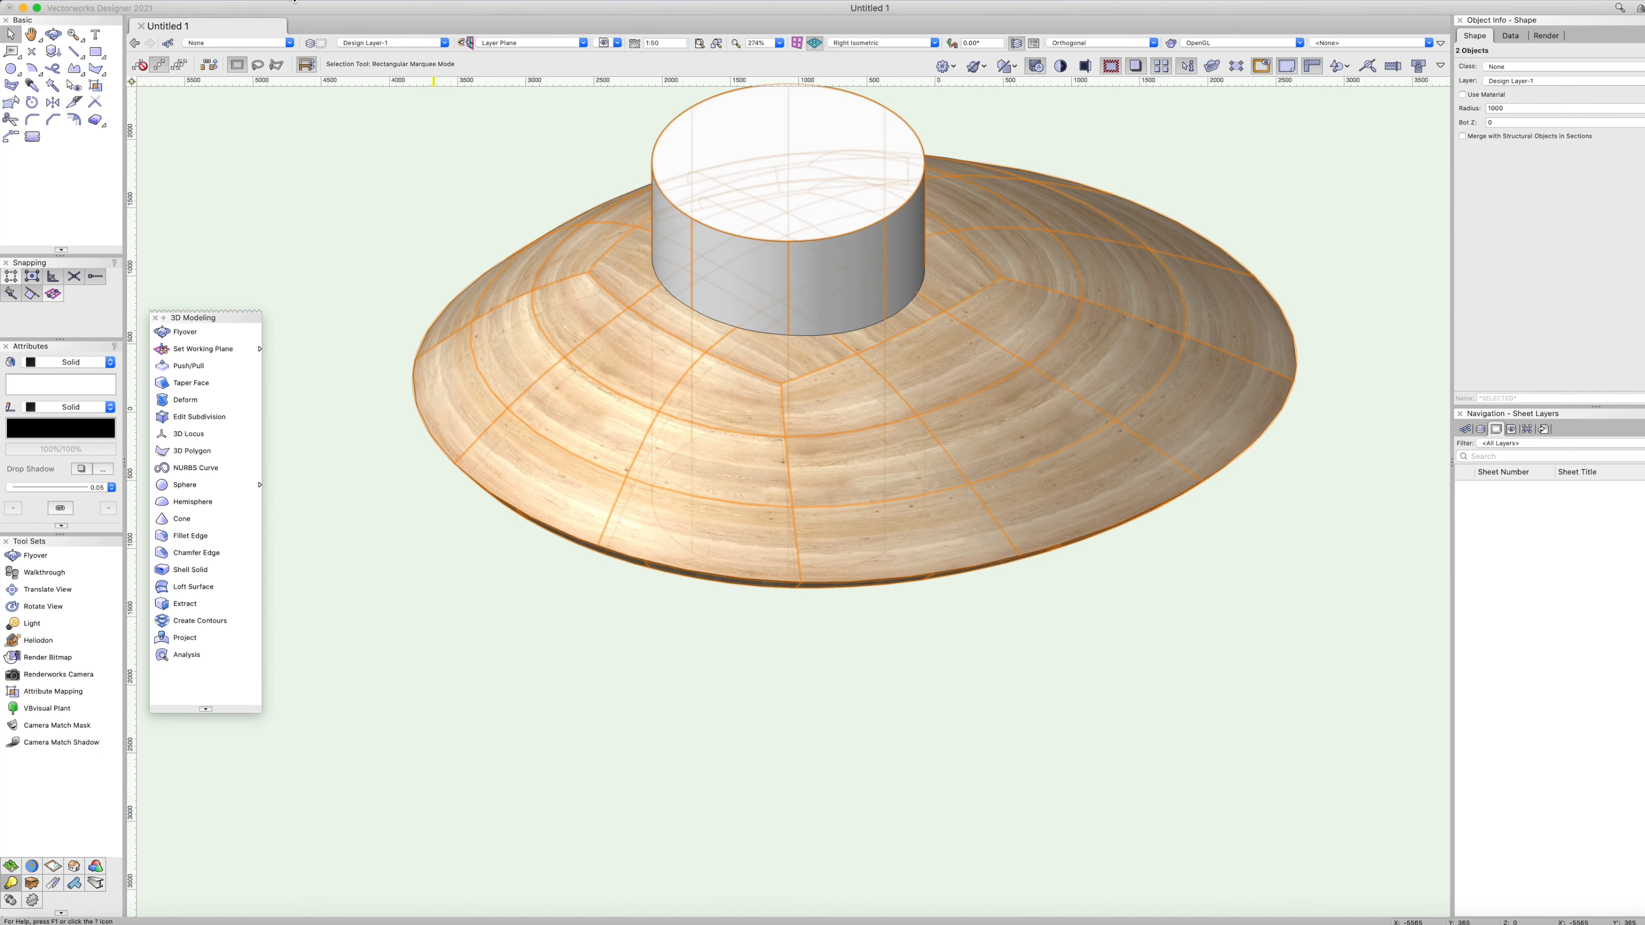
left_click(240, 1)
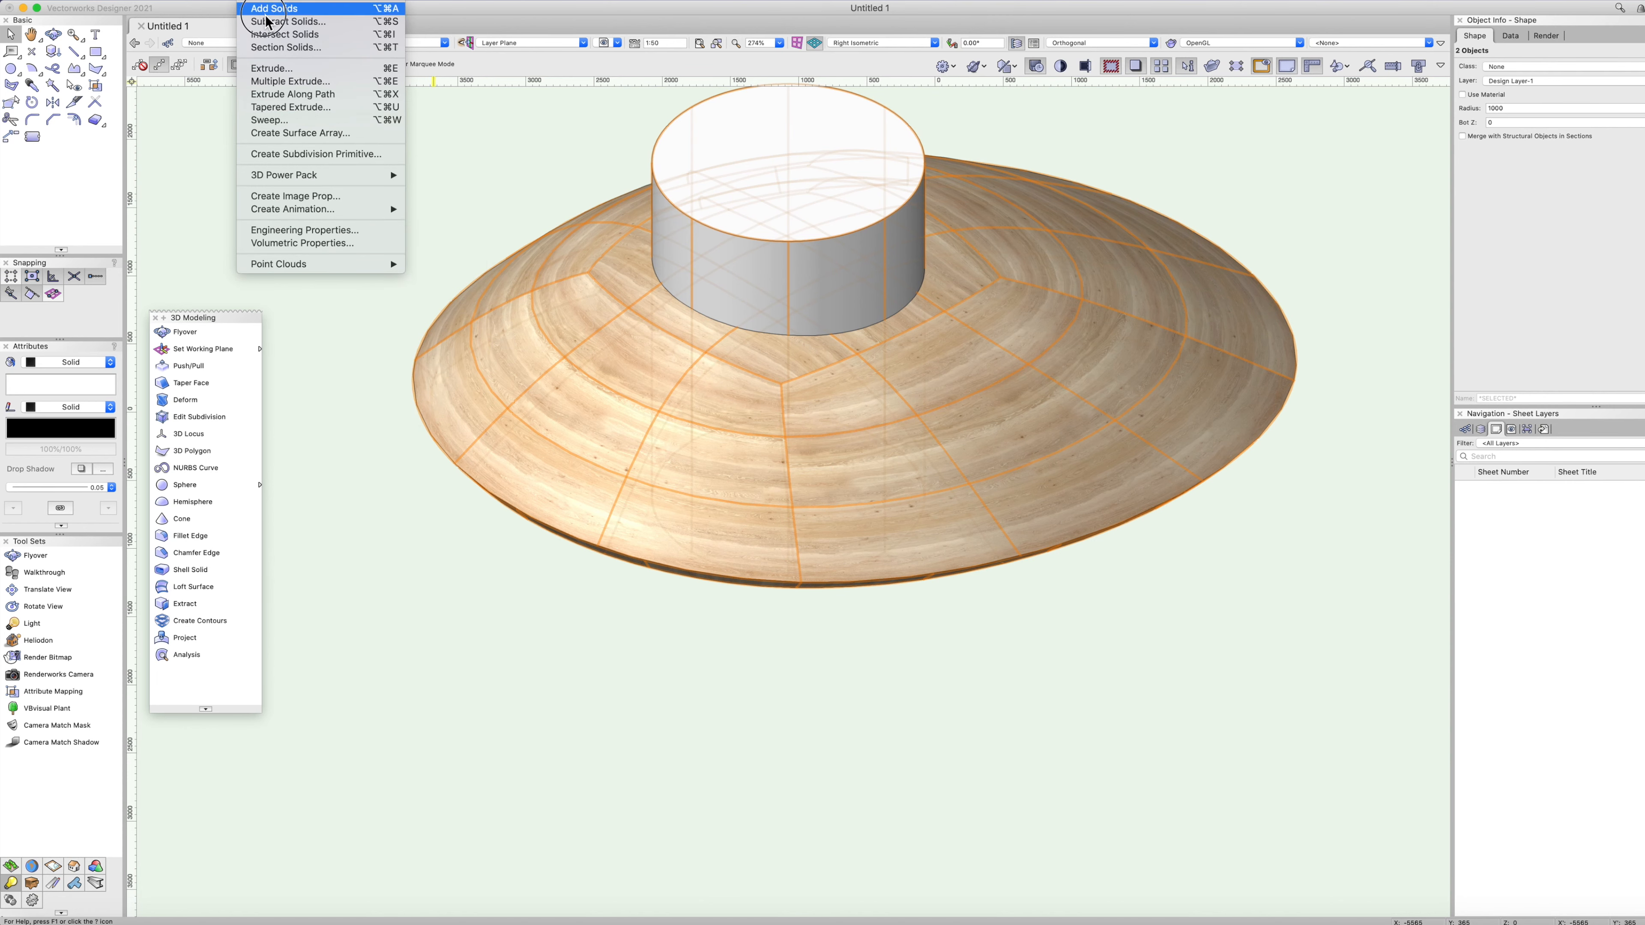
left_click(288, 21)
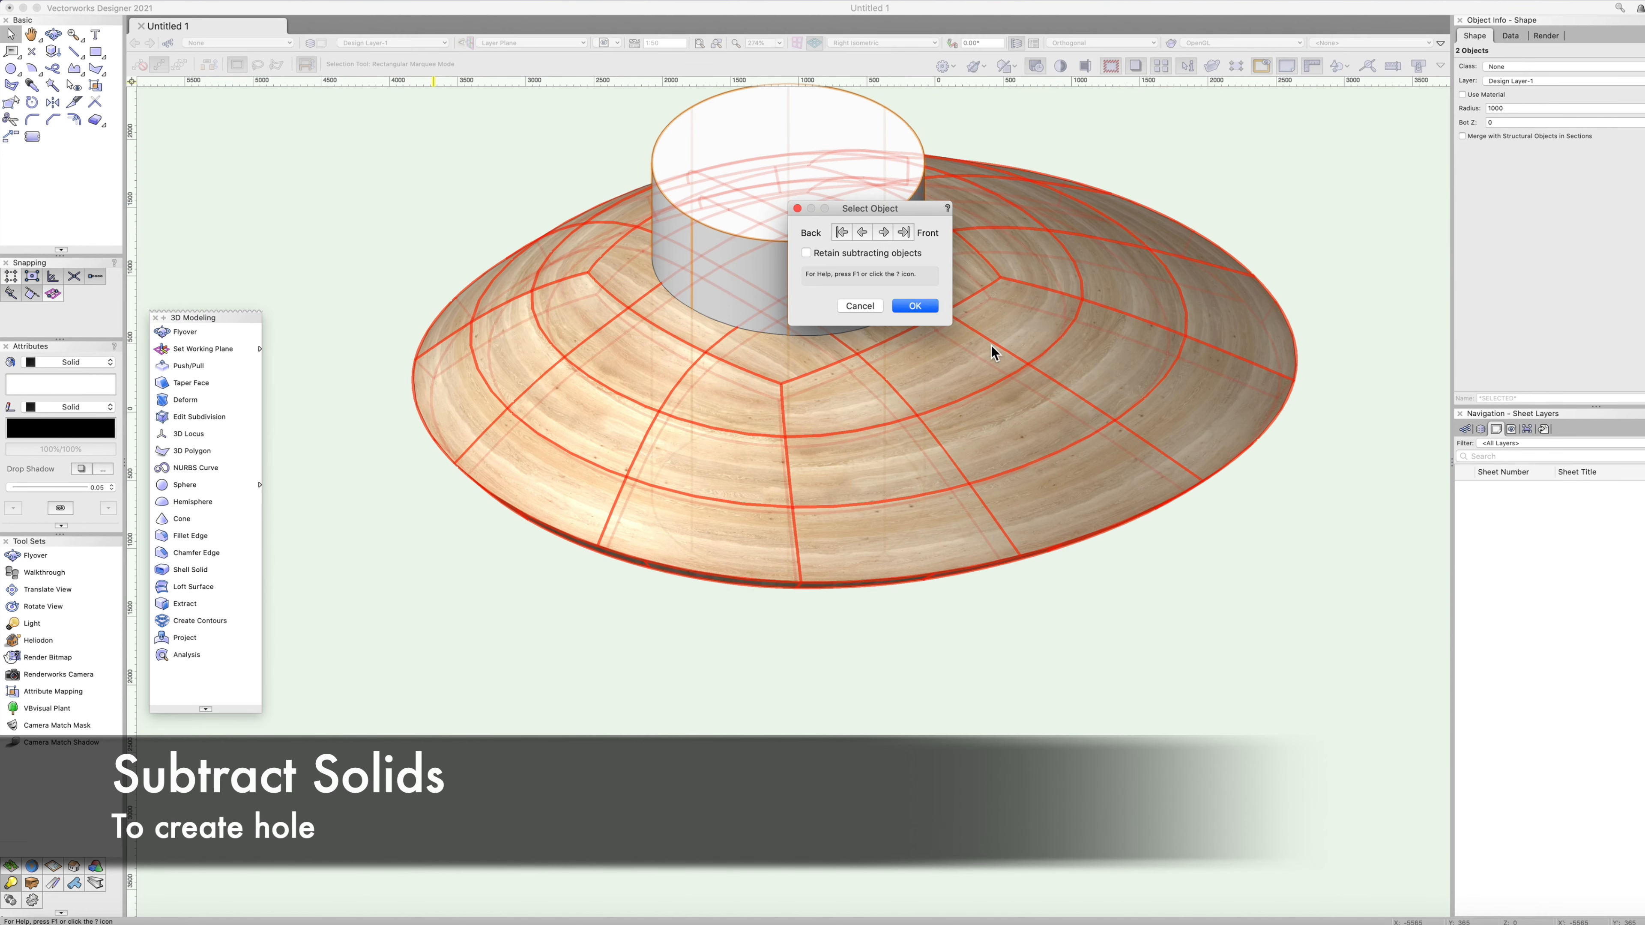
left_click(918, 307)
left_click(1210, 128)
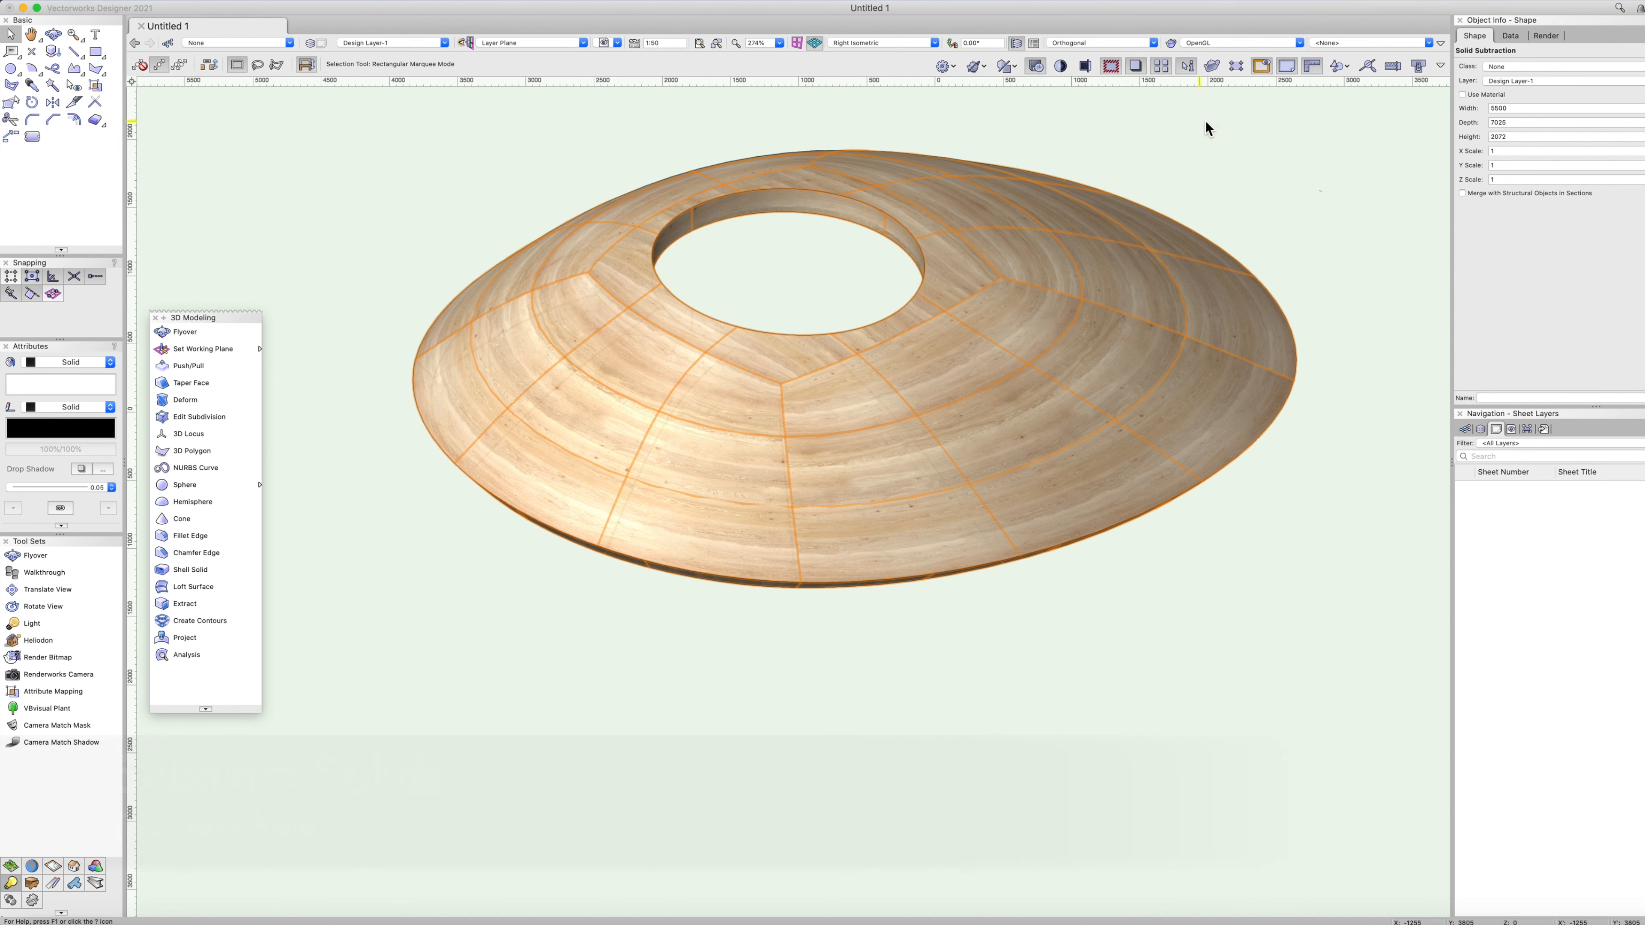
Edit the roof's solid subtraction, copy both the cylinder and the original shell, and exit the solid.
scroll(940, 430, "up", 2)
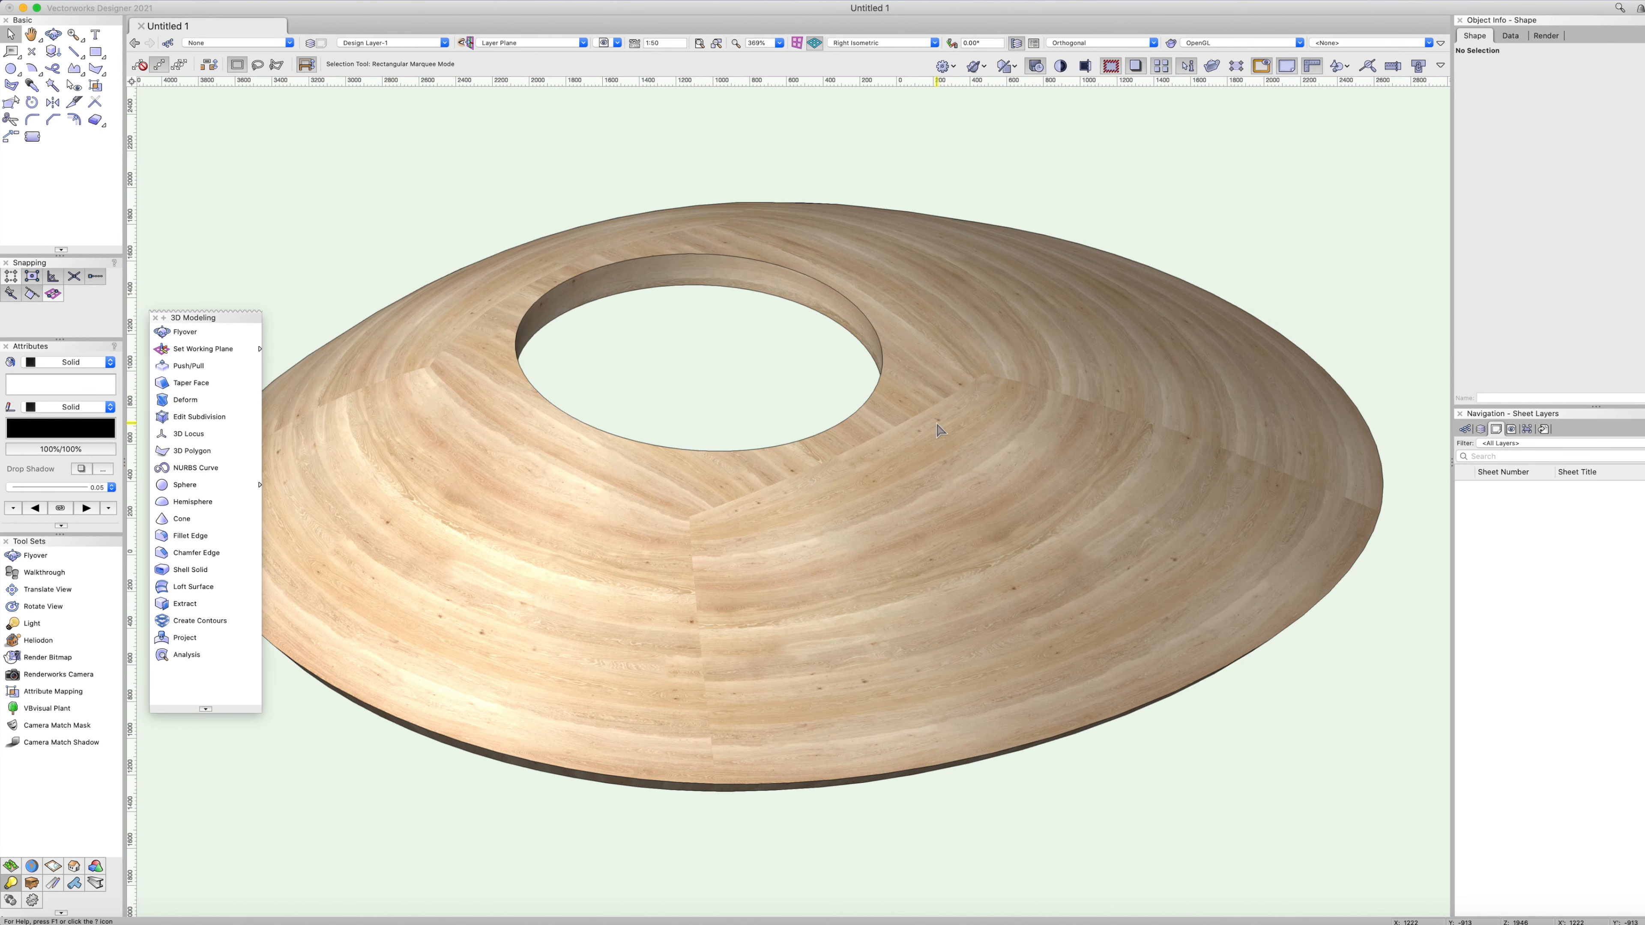
left_click(870, 326)
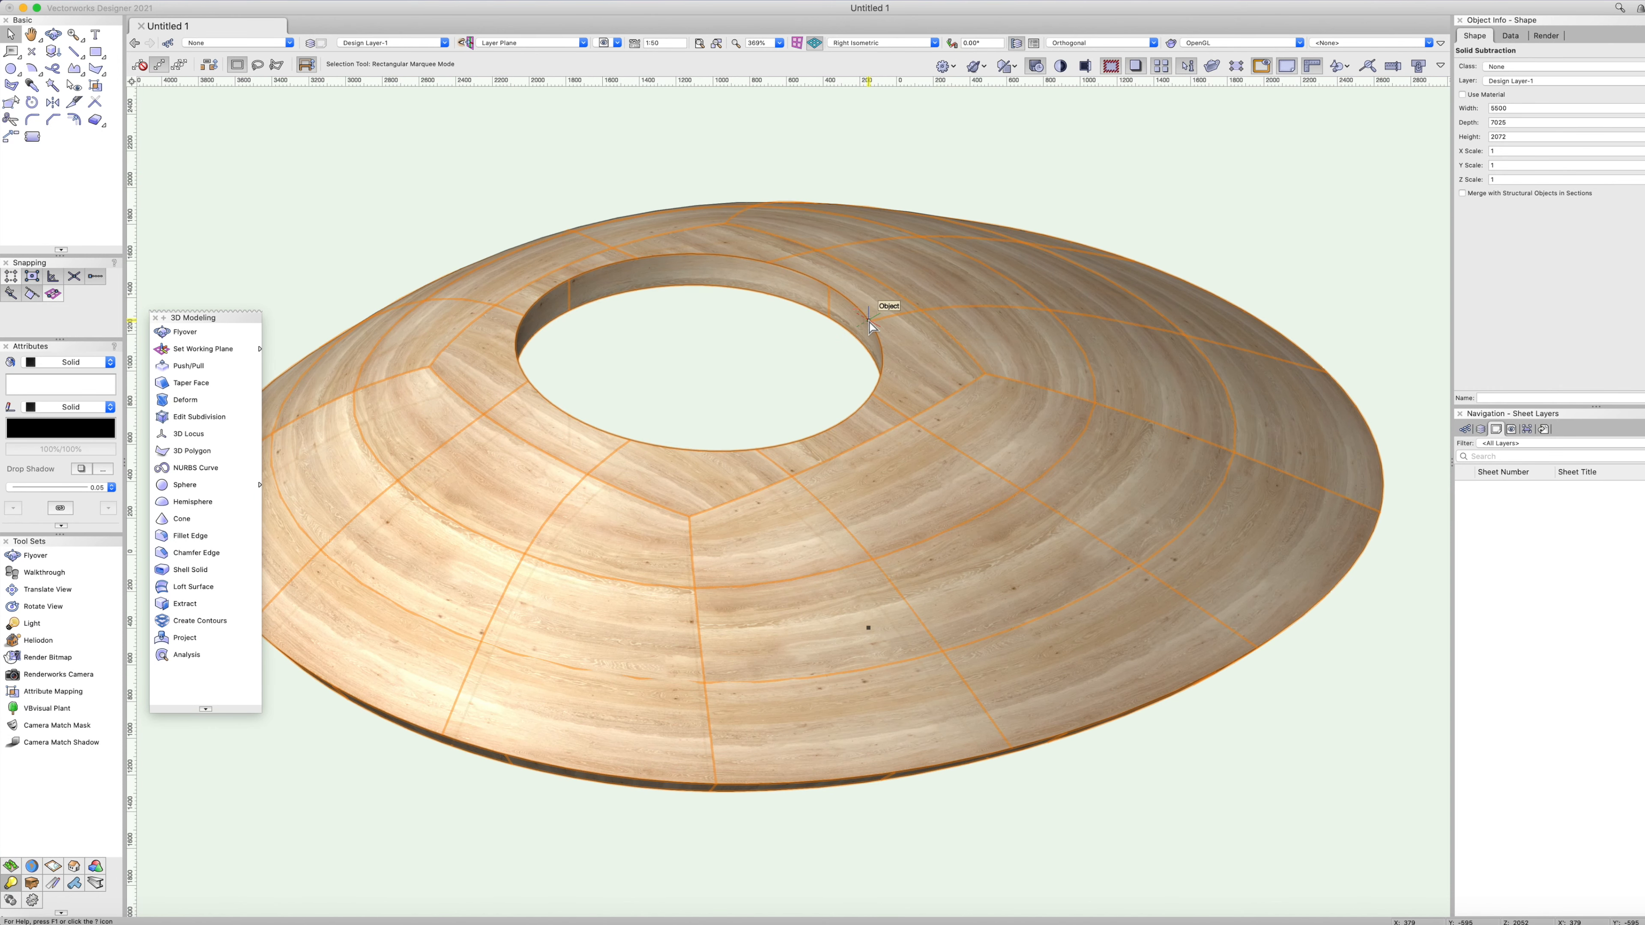
right_click(869, 326)
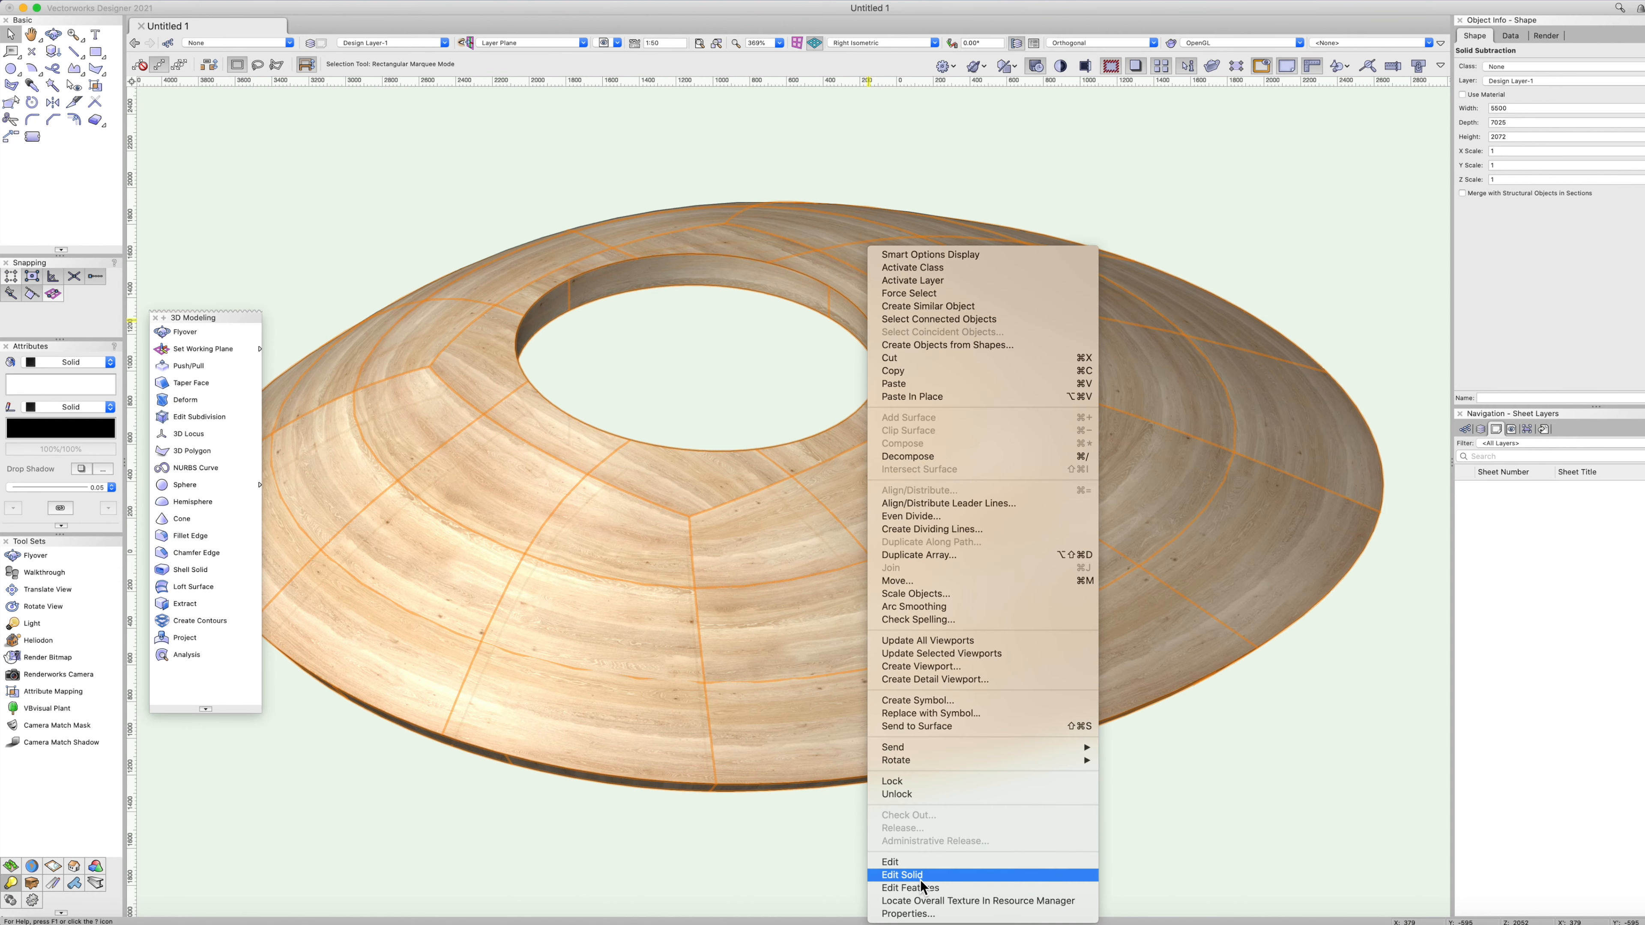
left_click(924, 876)
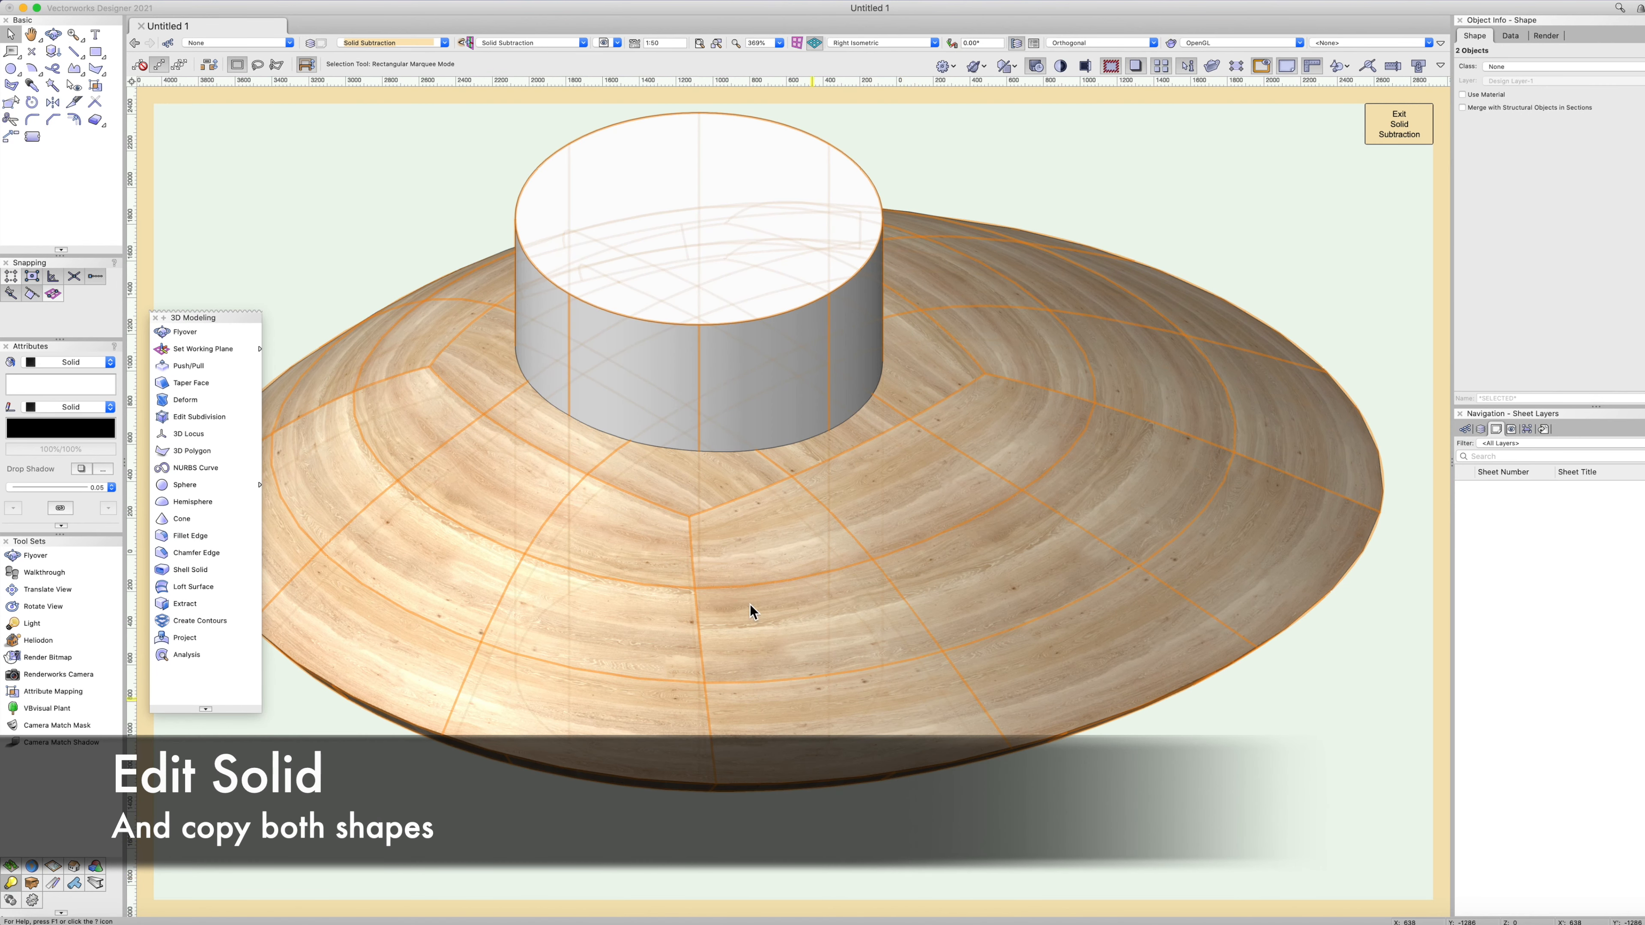
left_click(149, 5)
left_click(155, 62)
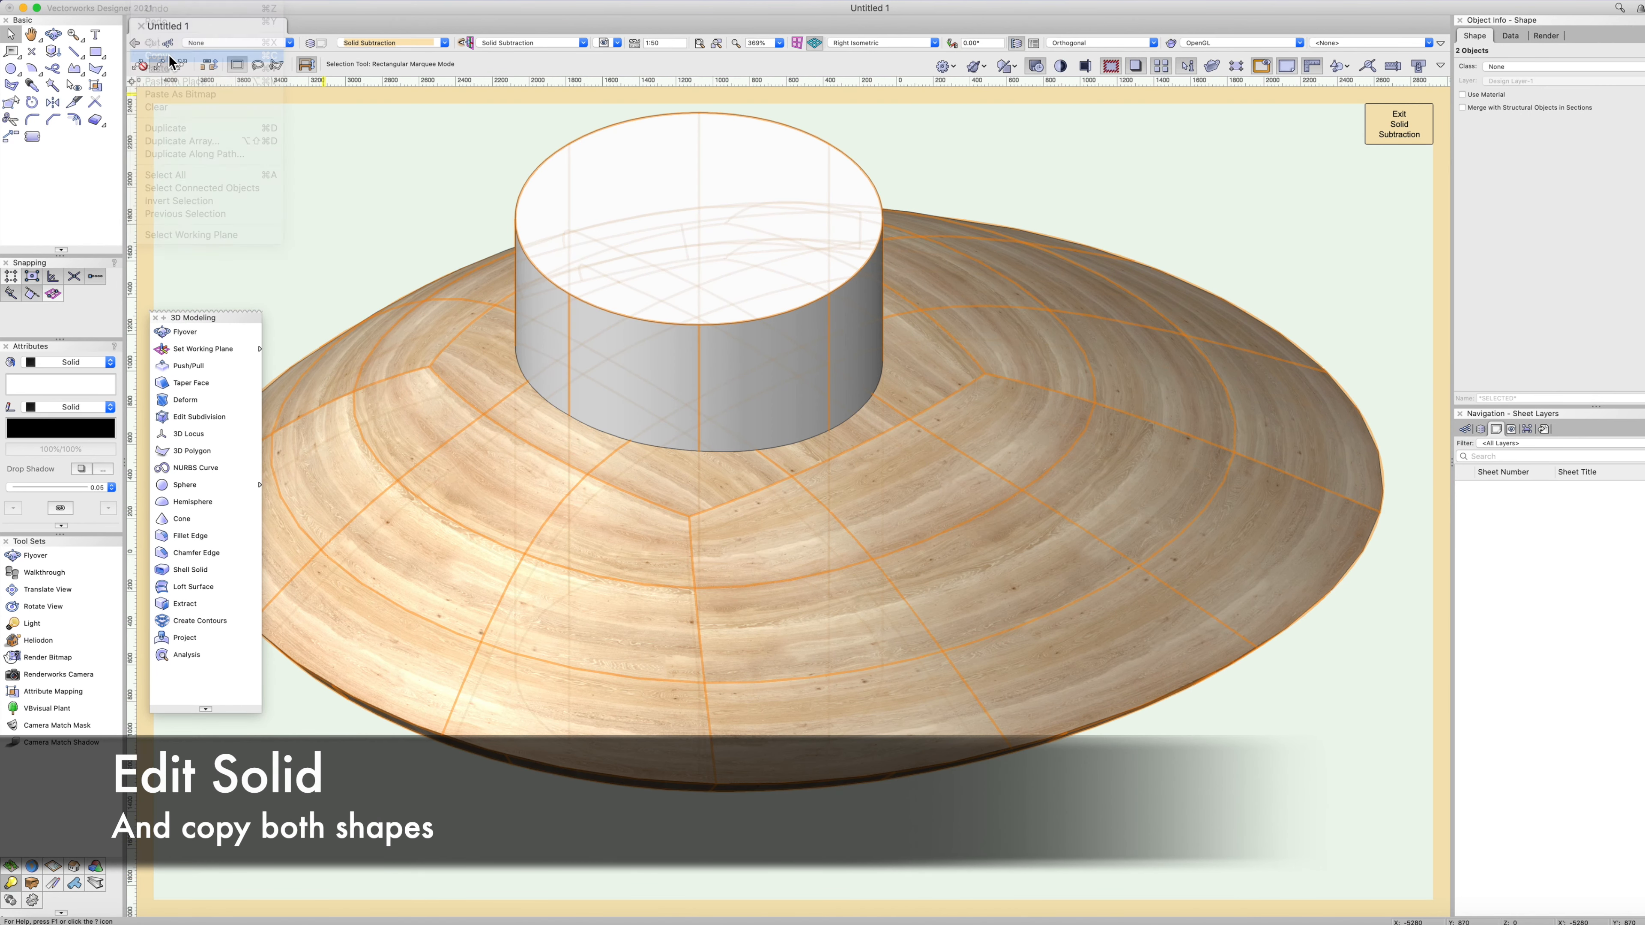
left_click(1413, 124)
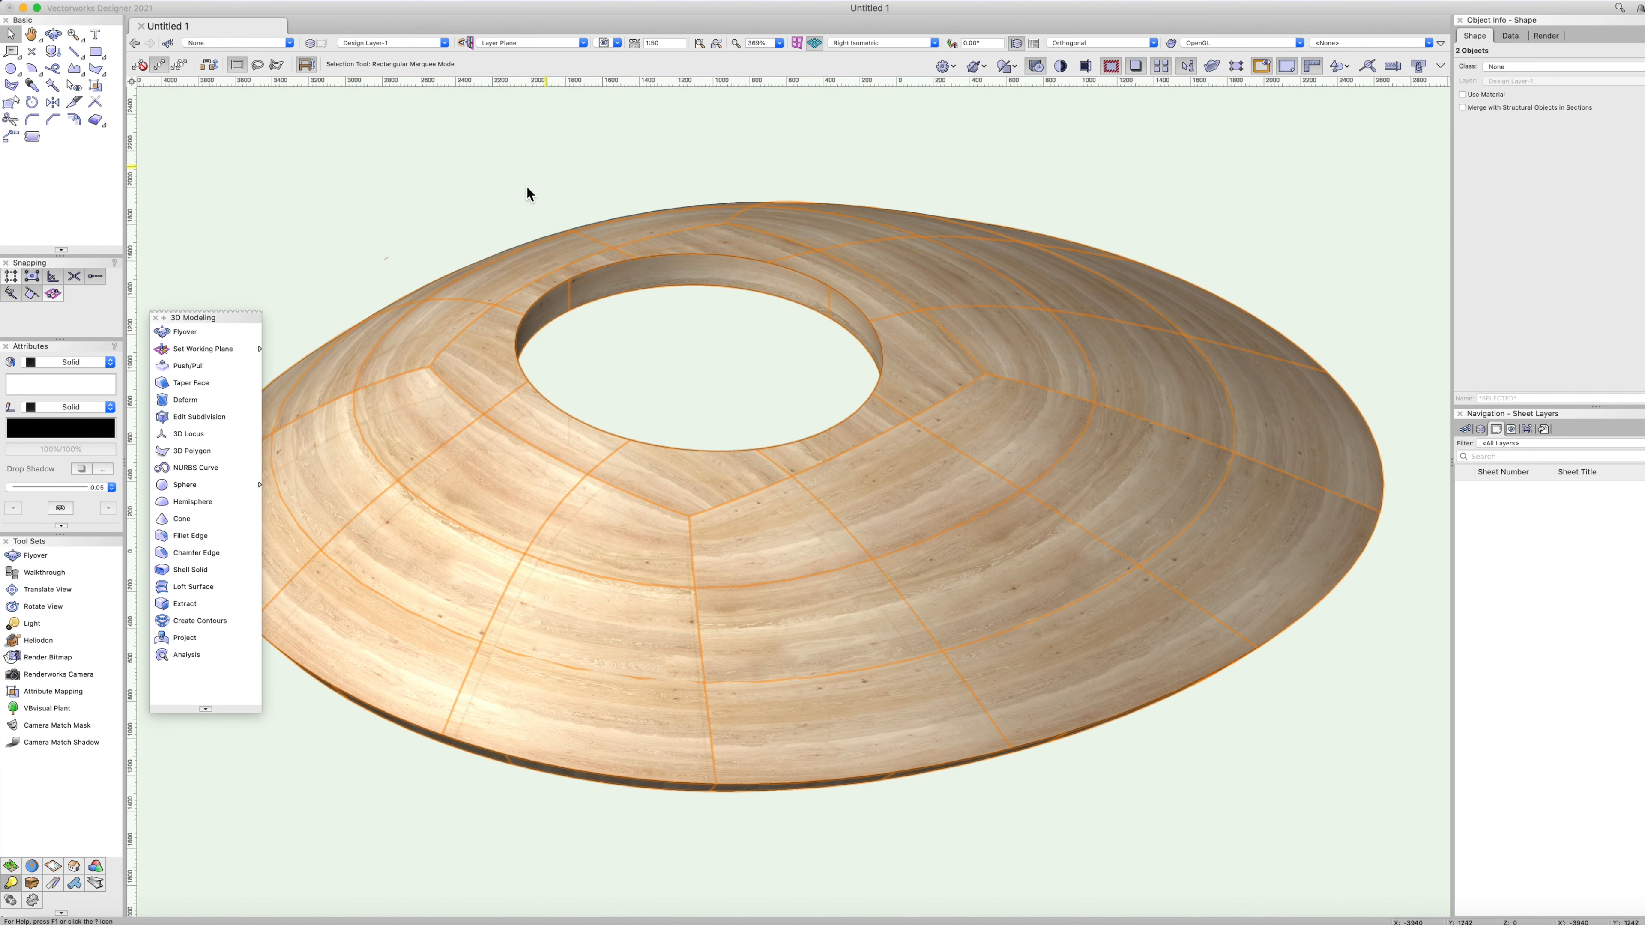
Paste the copied cylinder and shell in place and intersect the two solids to form a disc filling the roof hole.
left_click(149, 5)
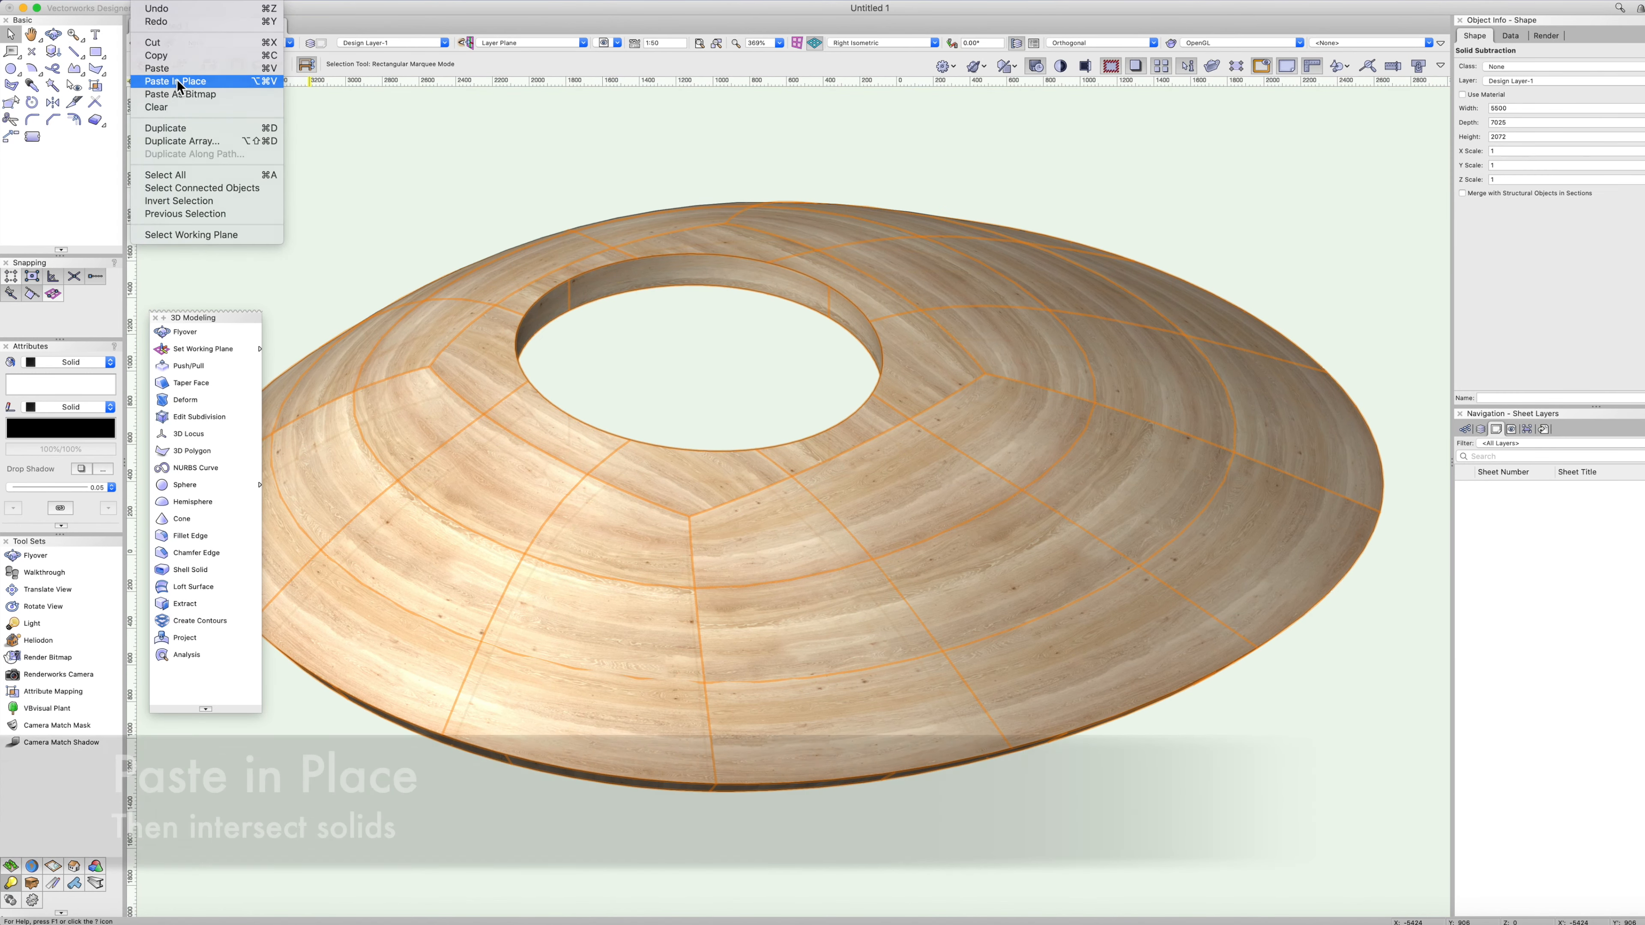
left_click(169, 78)
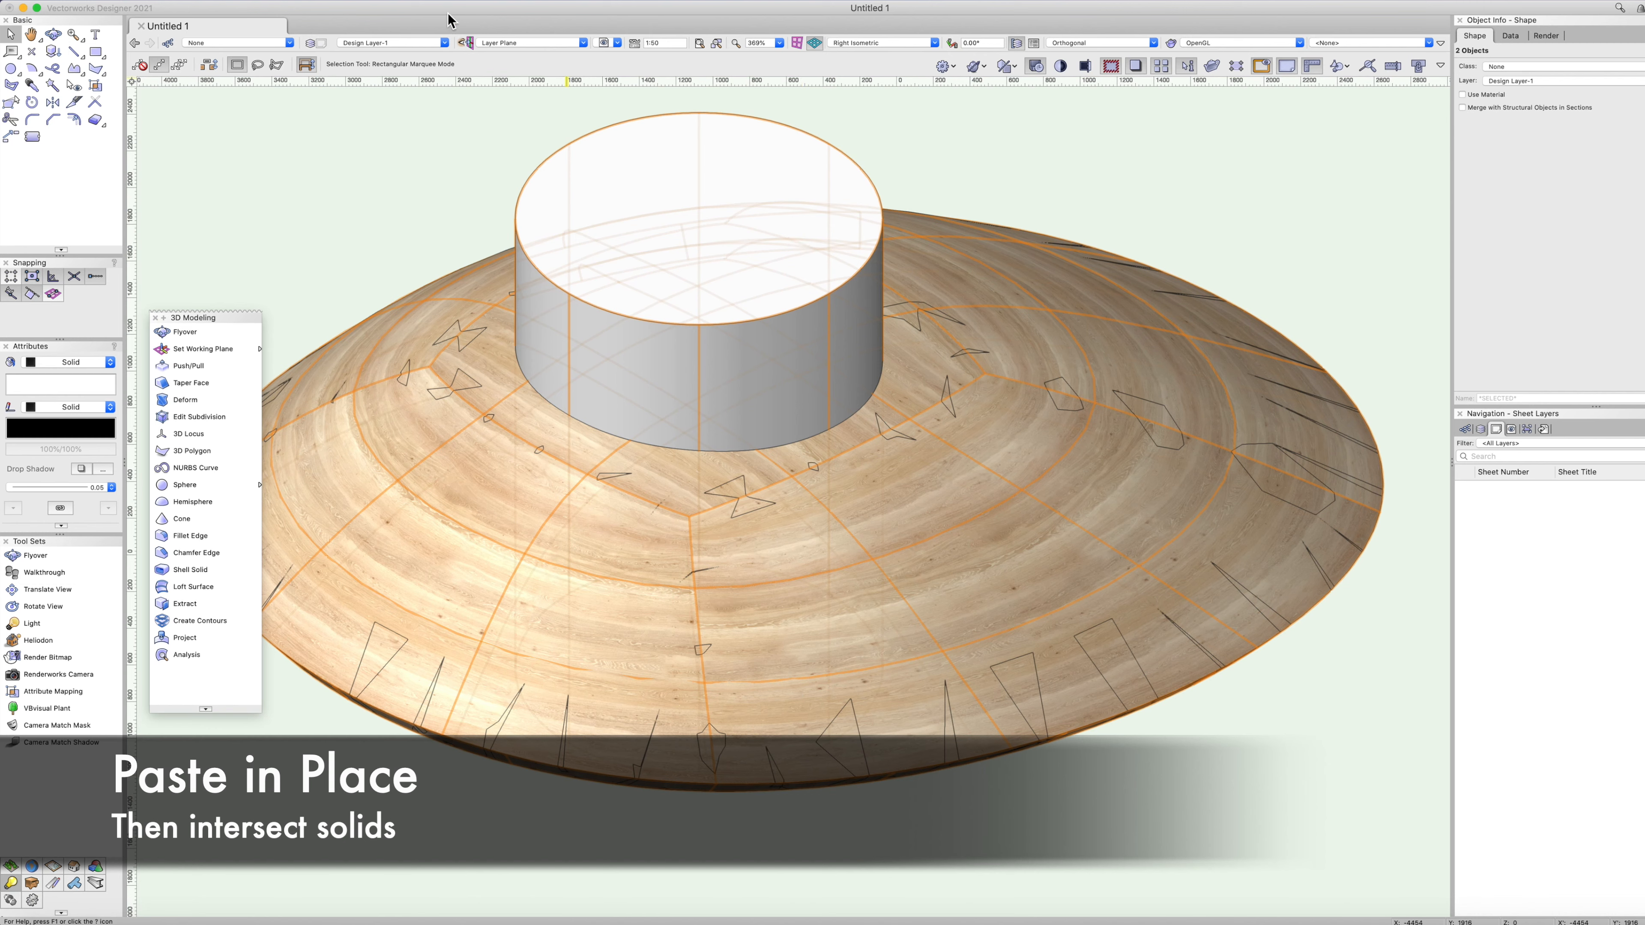
left_click(249, 5)
left_click(261, 40)
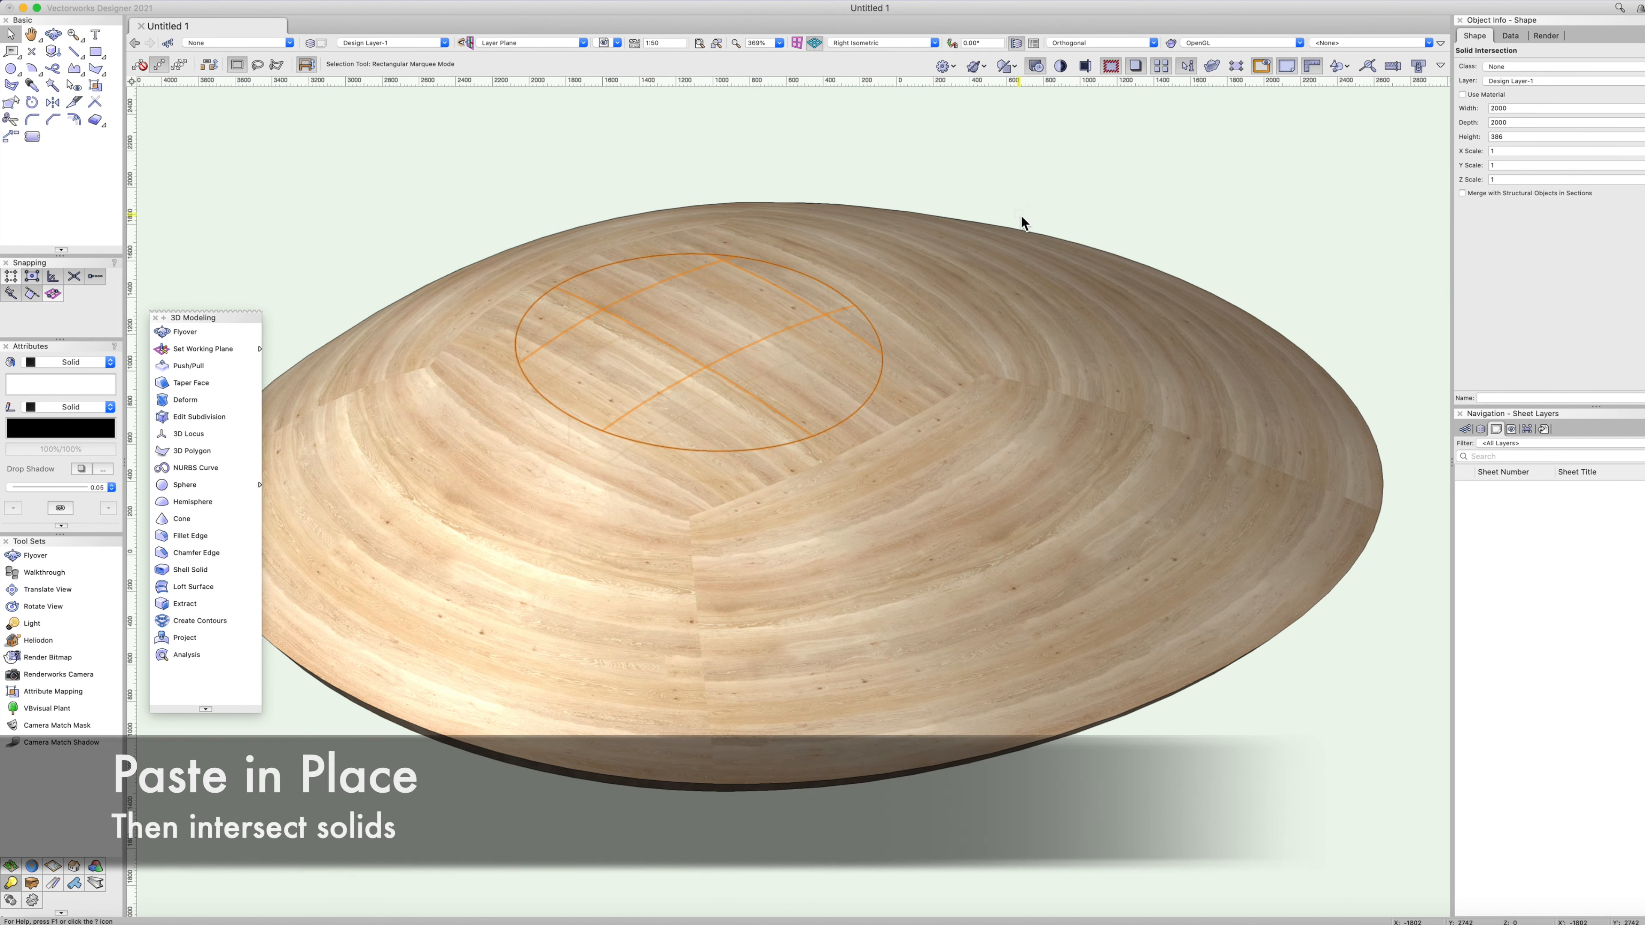
Search the resources for glass, apply the Glass Clear Blue RT texture to the disc and deselect it.
key("super+r")
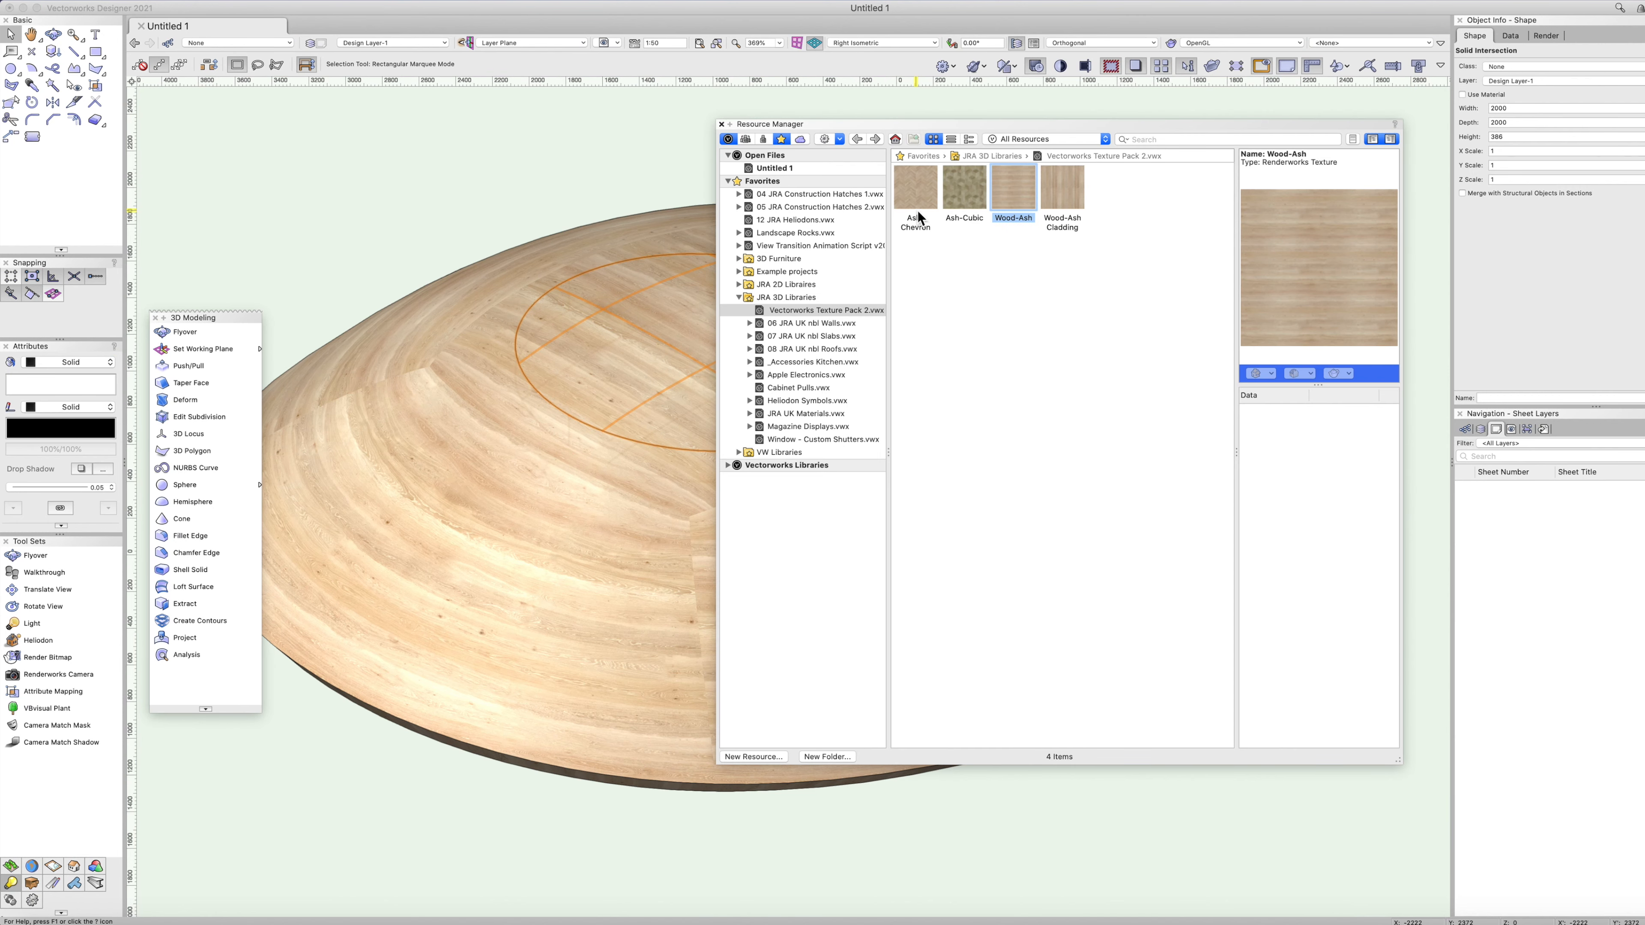
left_click(1148, 140)
type("glass")
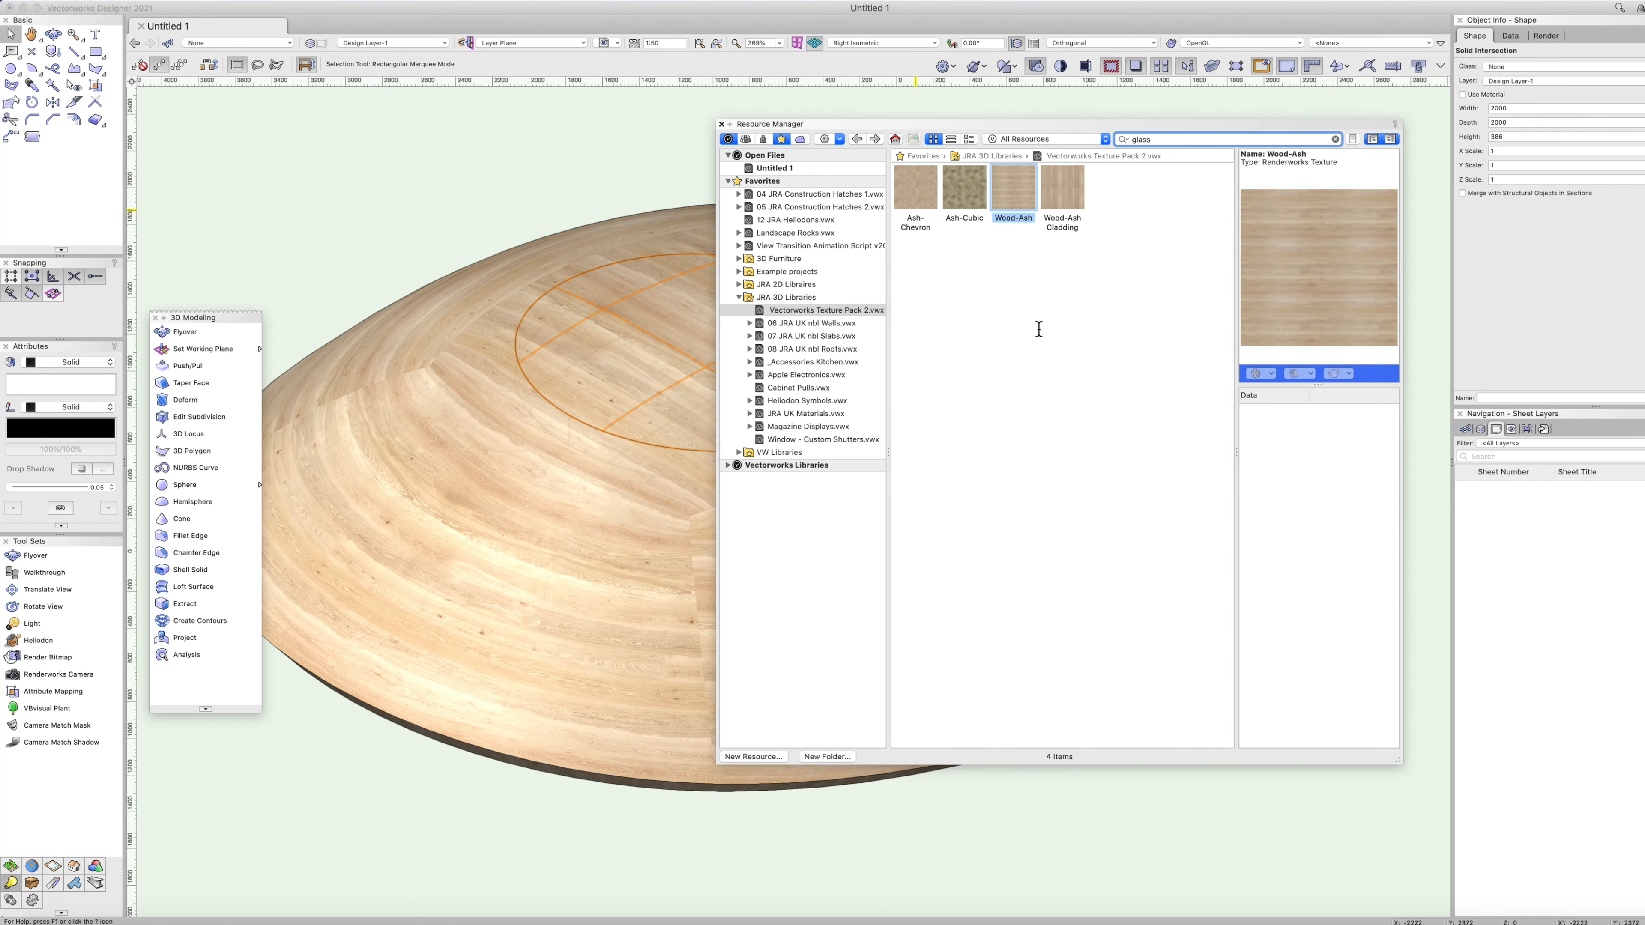
key("Return")
double_click(923, 671)
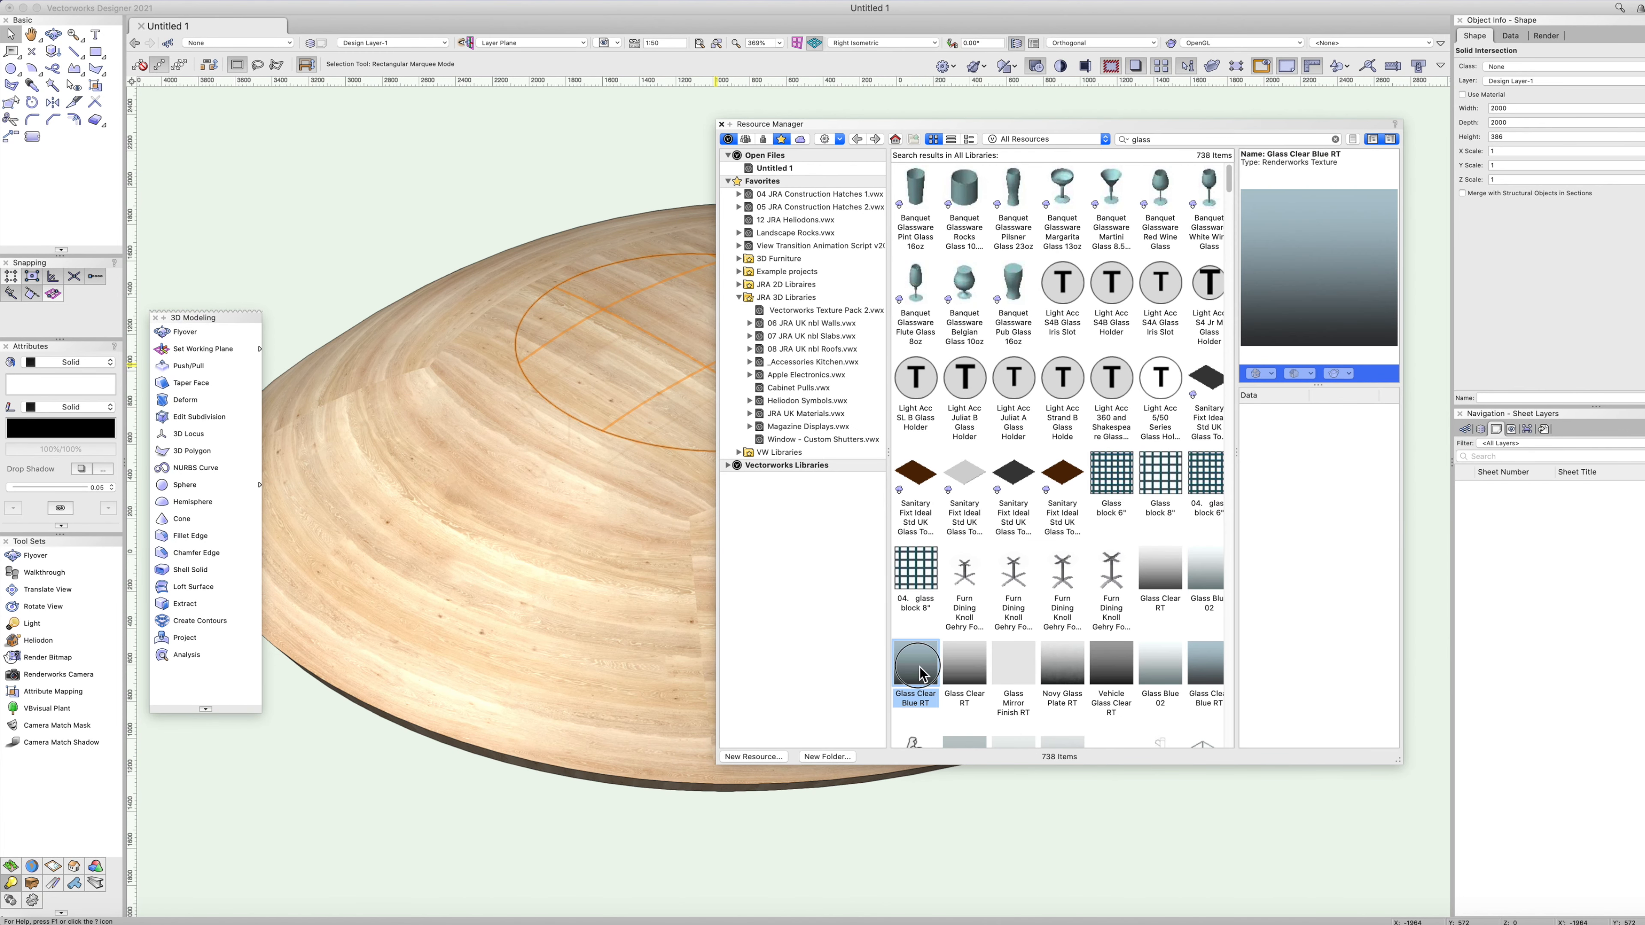
left_click(721, 124)
left_click(952, 132)
Select the glass disc in the roof opening and cut it to the clipboard.
key("shift+c")
left_click_drag(724, 473, 671, 467)
key("x")
left_click(639, 334)
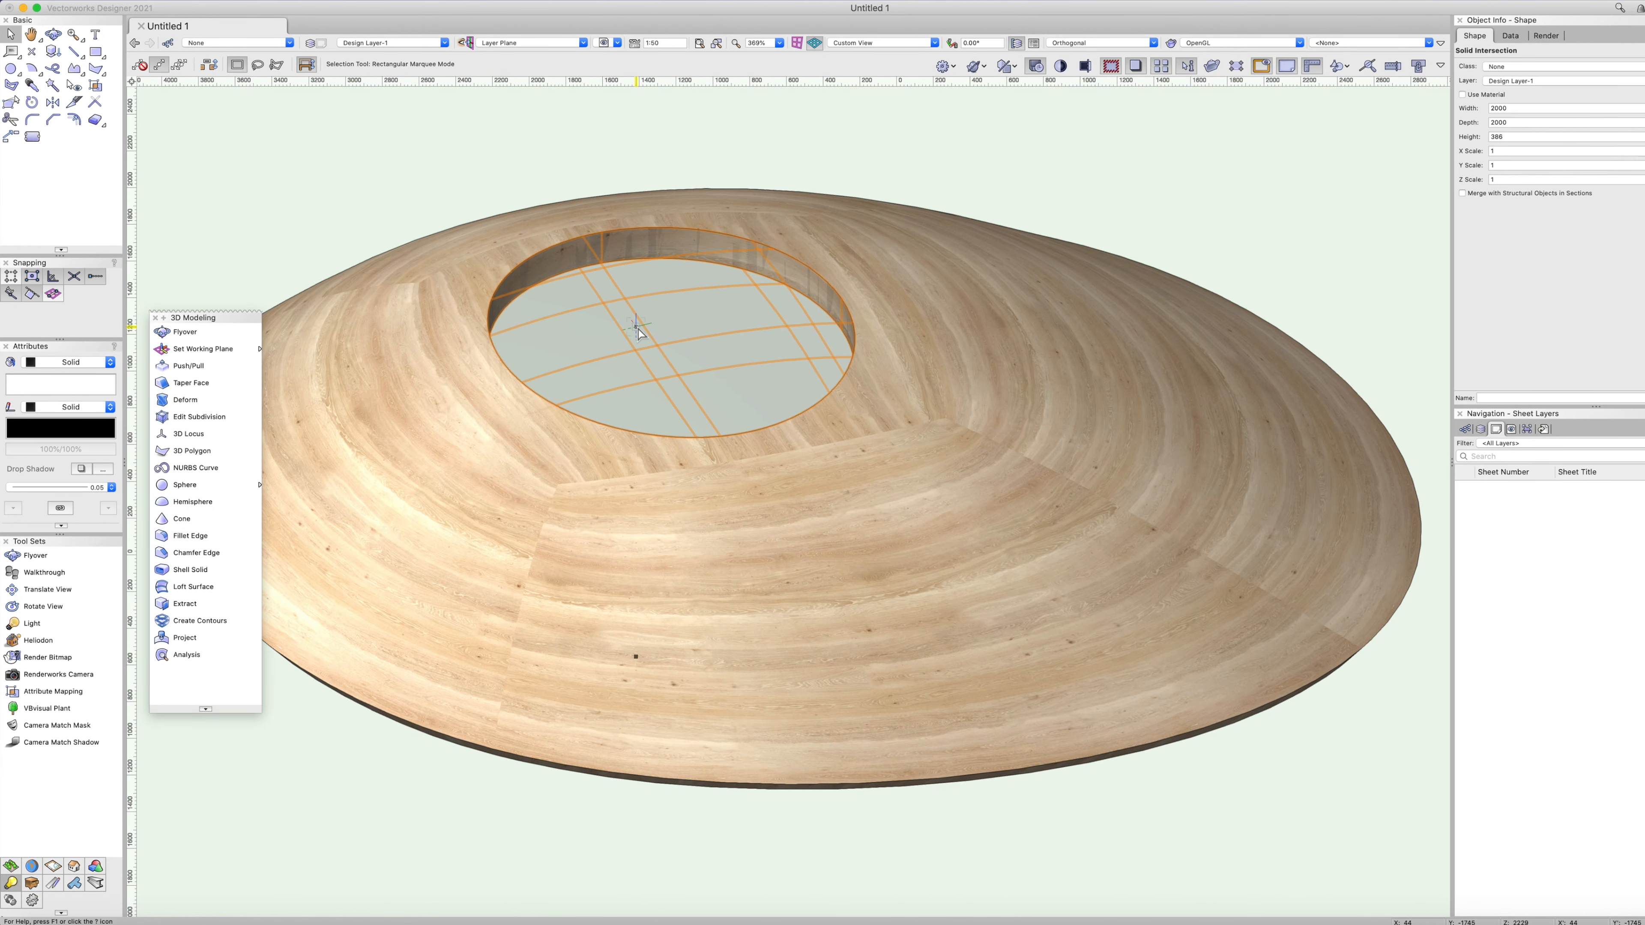
left_click(362, 162)
Extract the inner rim face of the roof hole as a NURBS surface.
left_click(192, 605)
left_click(683, 257)
left_click(138, 66)
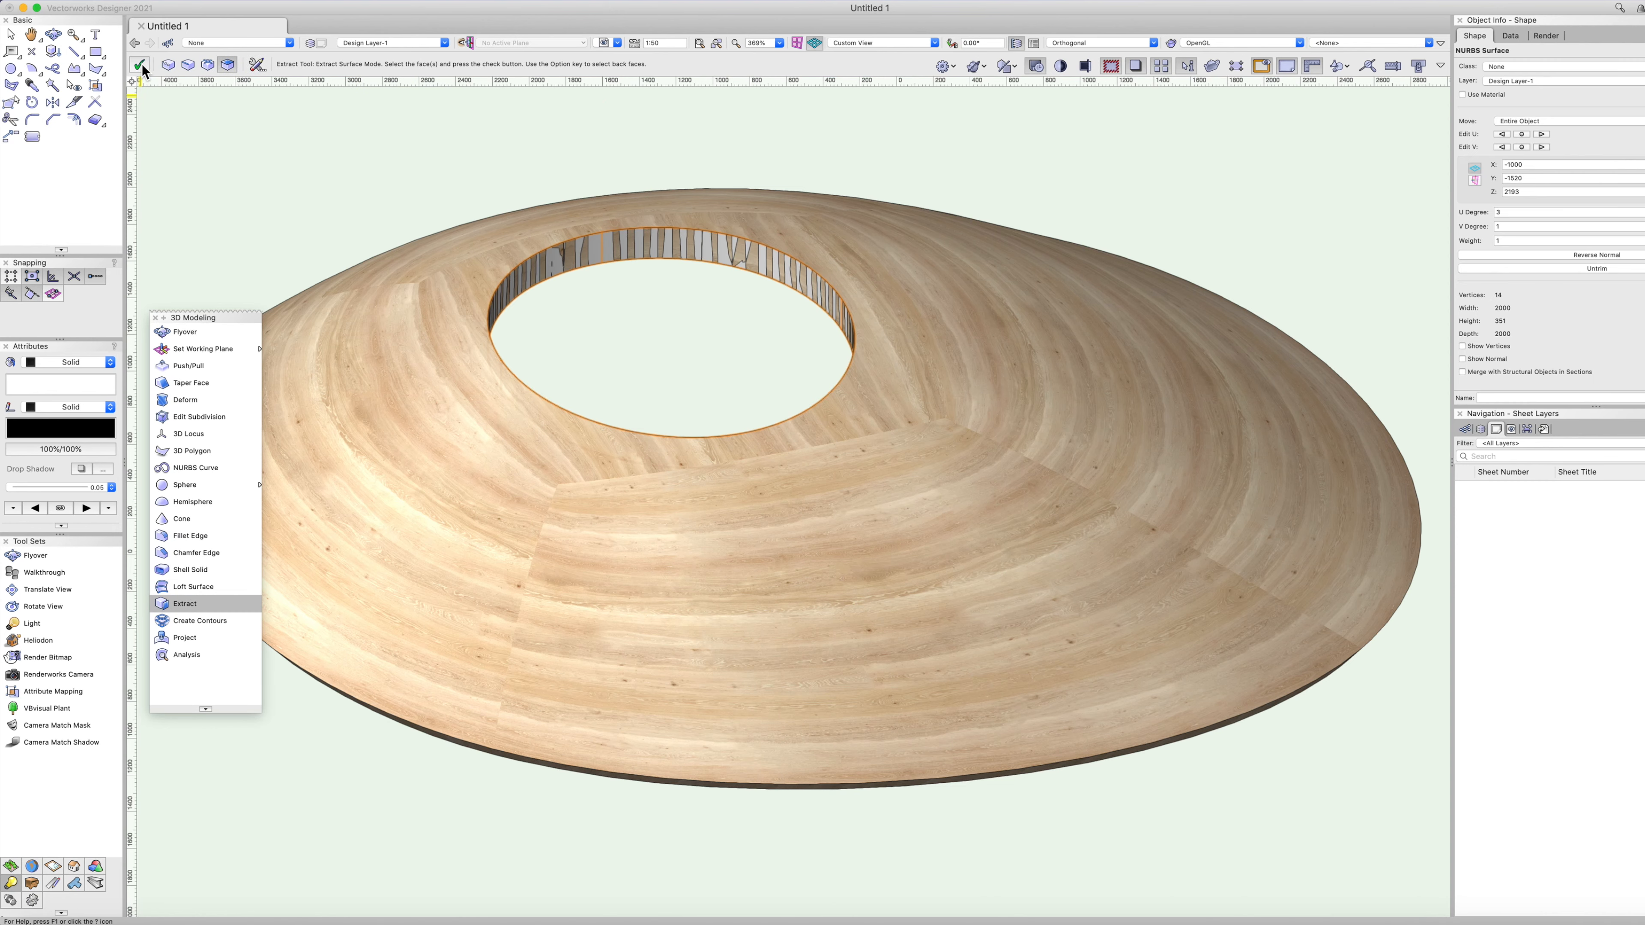
Shell the extracted rim surface of the roof hole into a ring frame and set its thickness to 50.
left_click(678, 245)
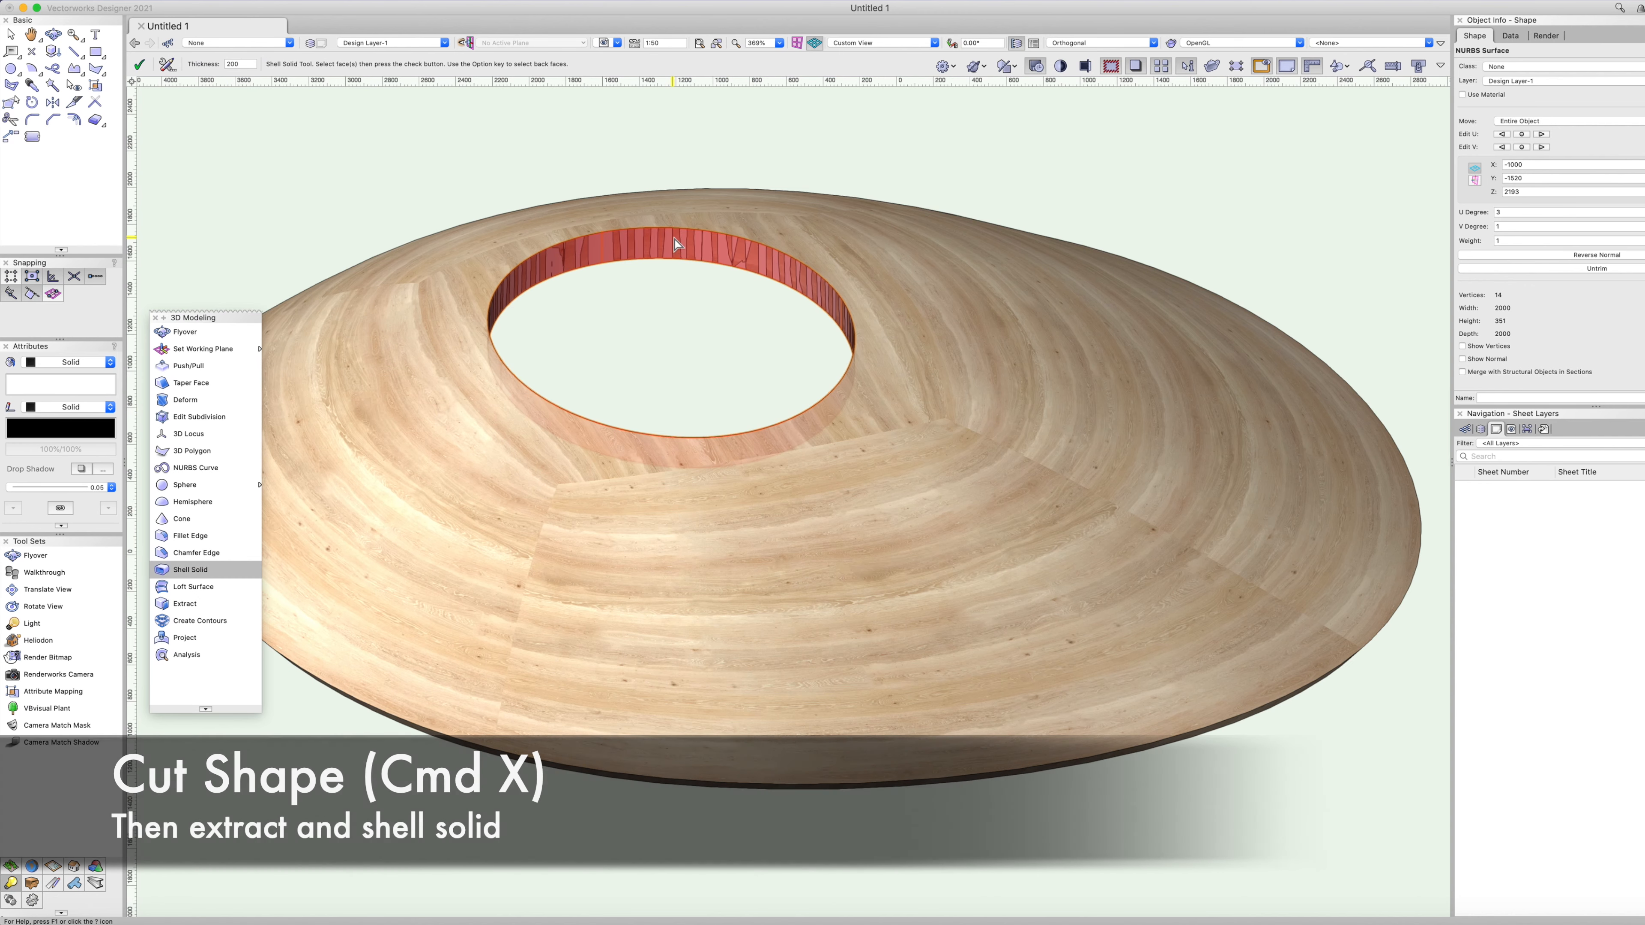
left_click(139, 64)
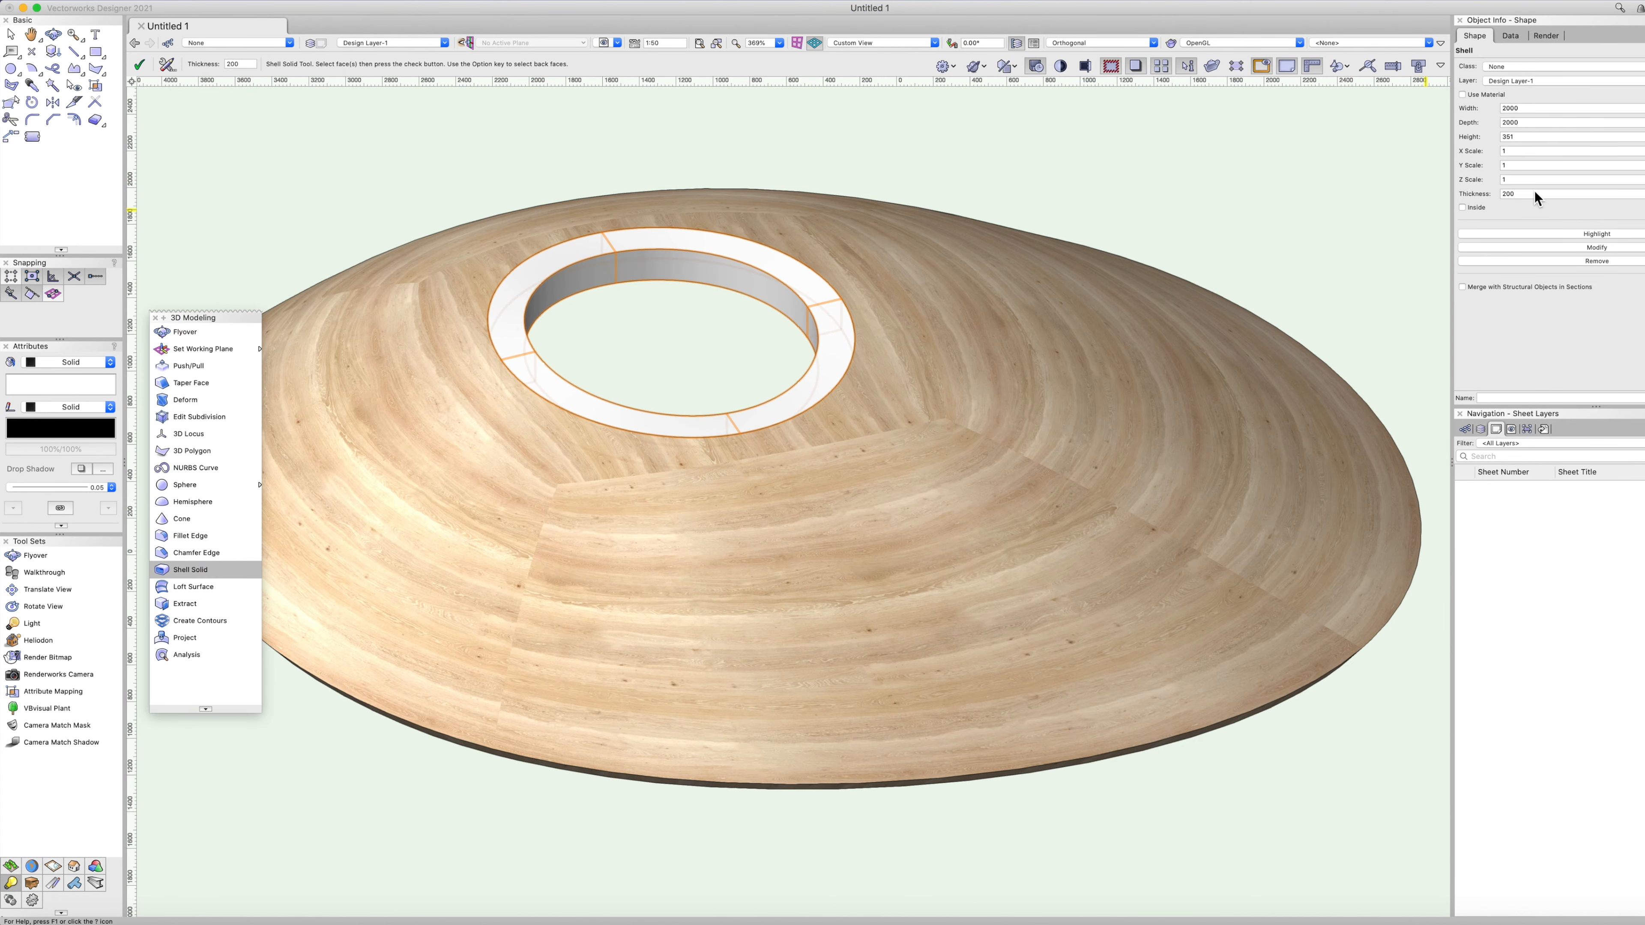
double_click(1533, 195)
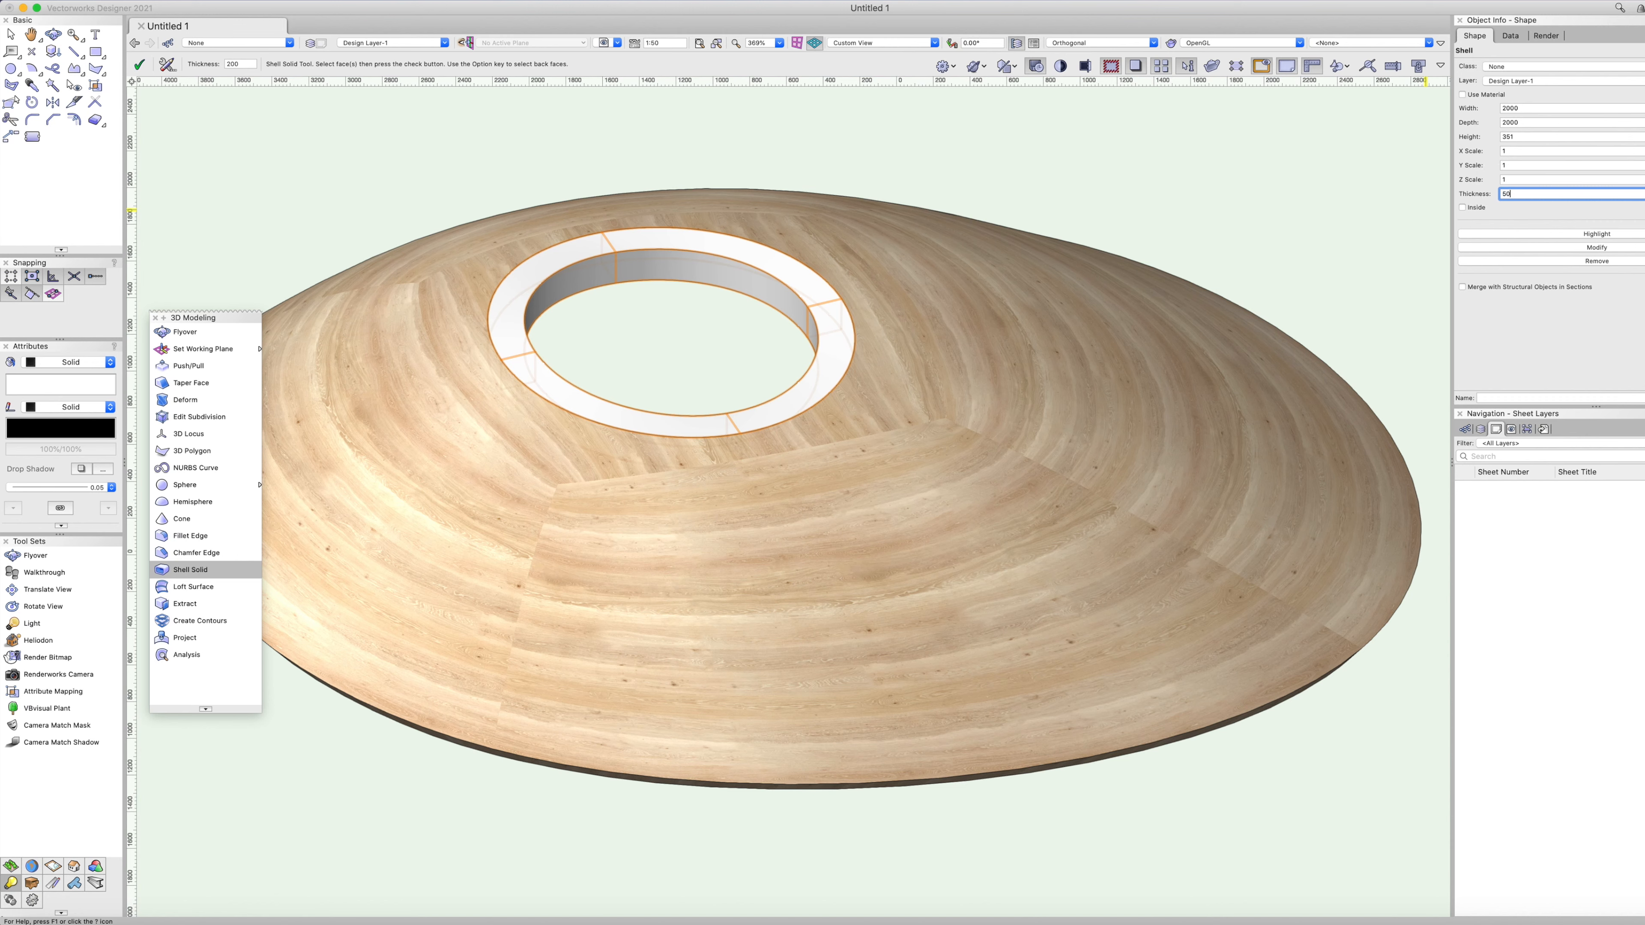
key("Return")
Give the ring frame a dark grey fill colour from the Classic Vectorworks Colors.
key("e")
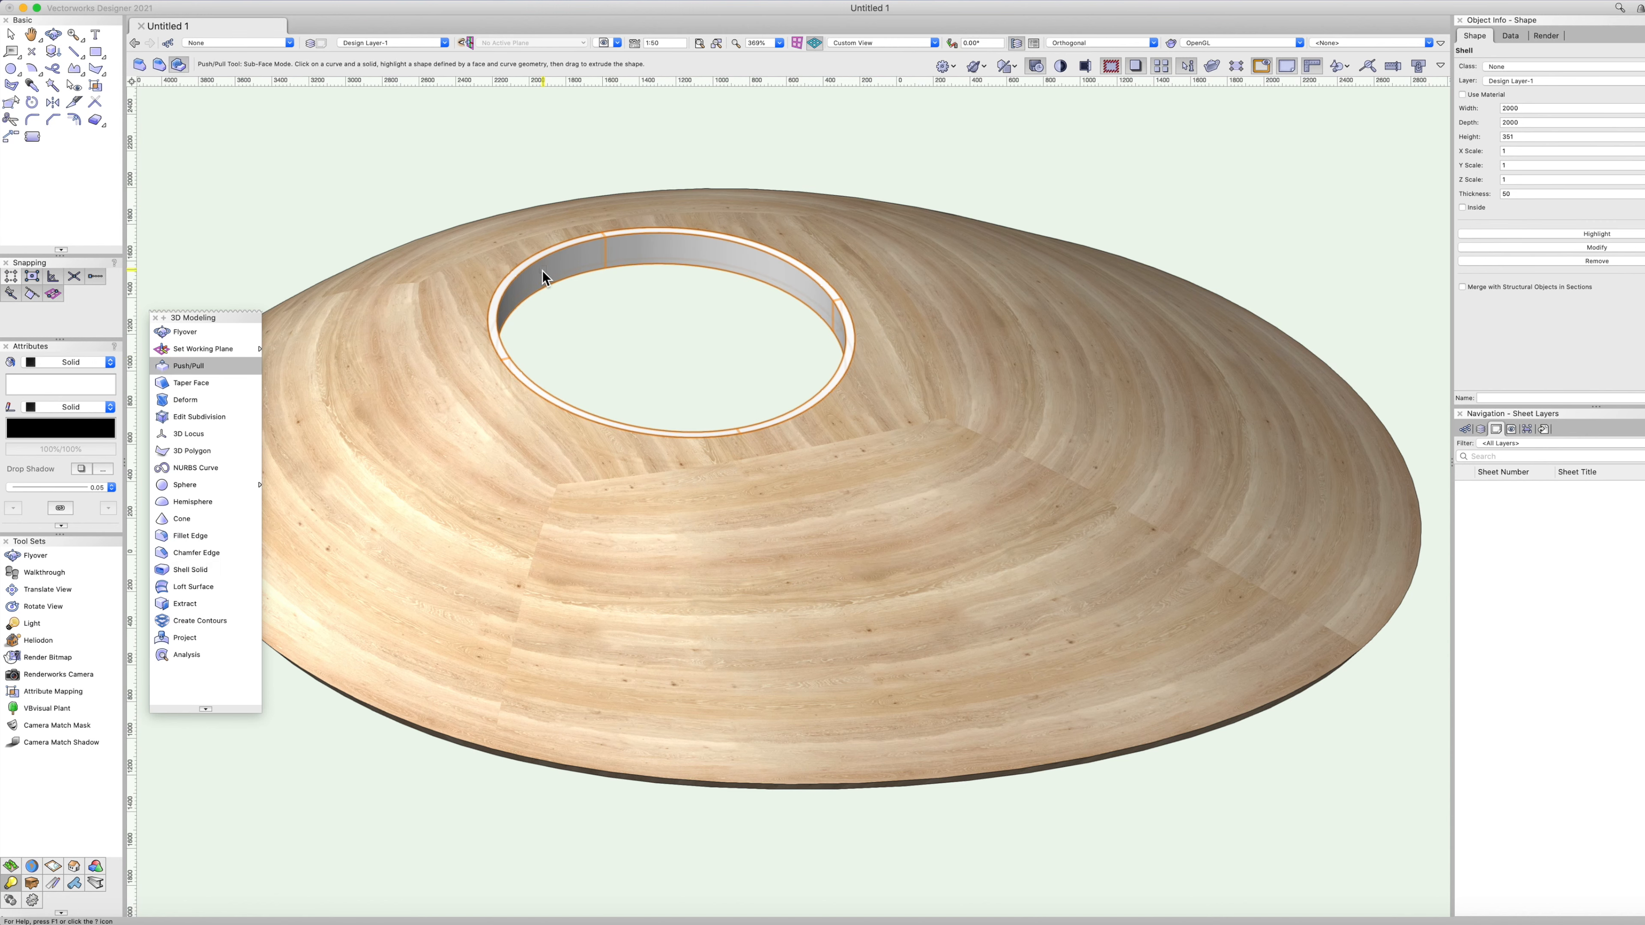
left_click(75, 383)
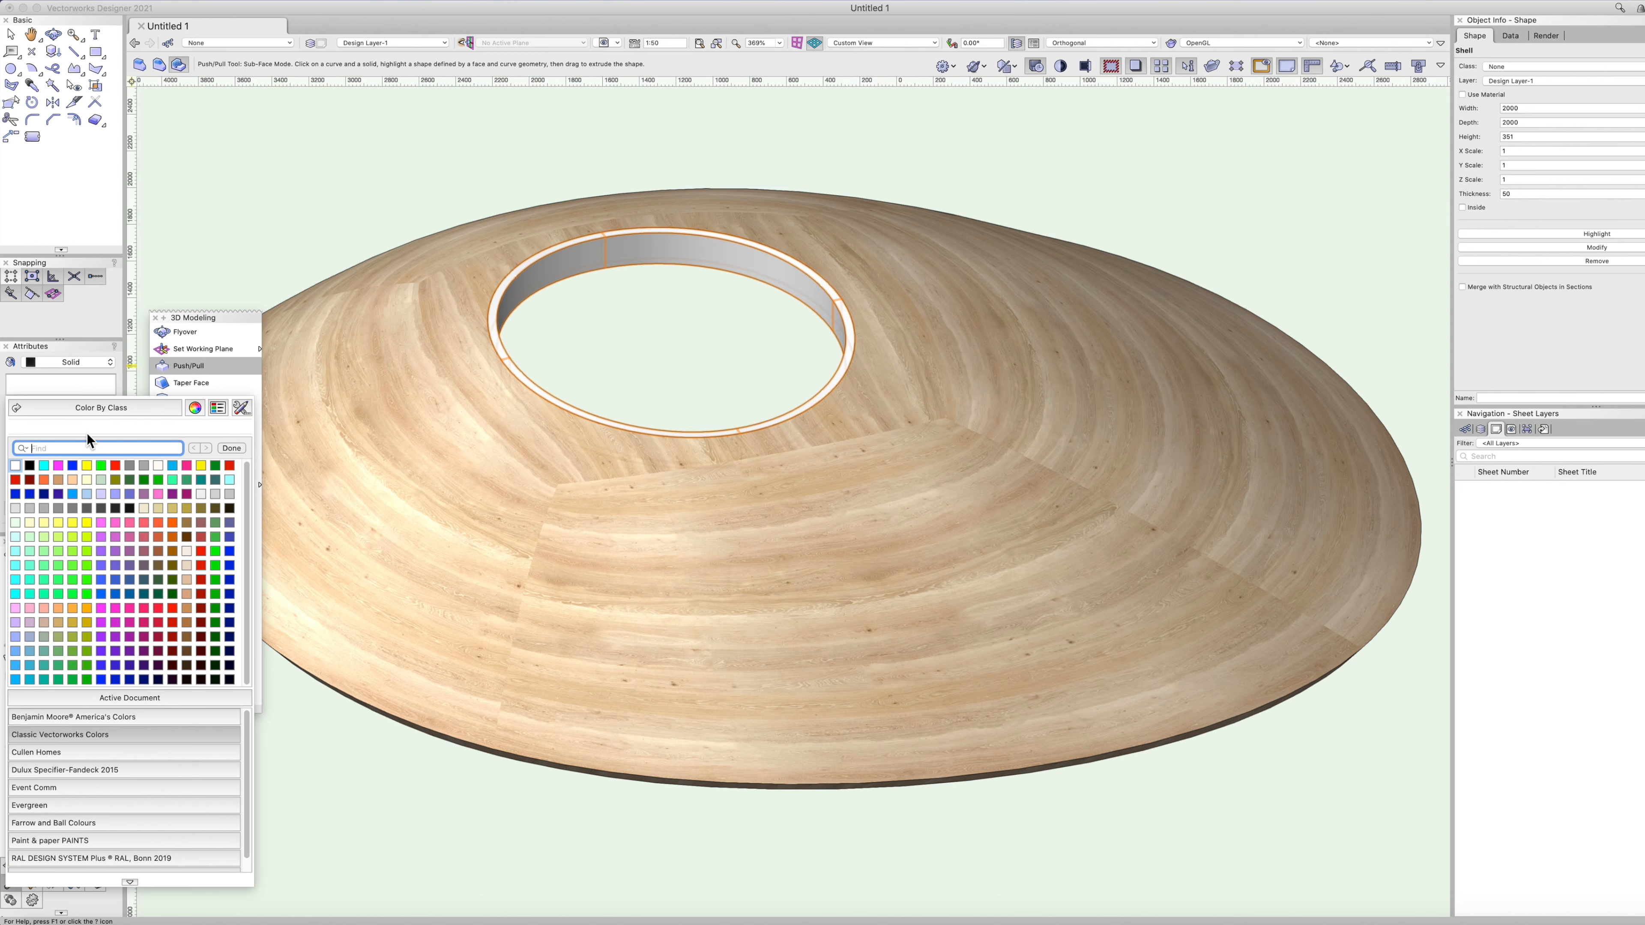
left_click(68, 508)
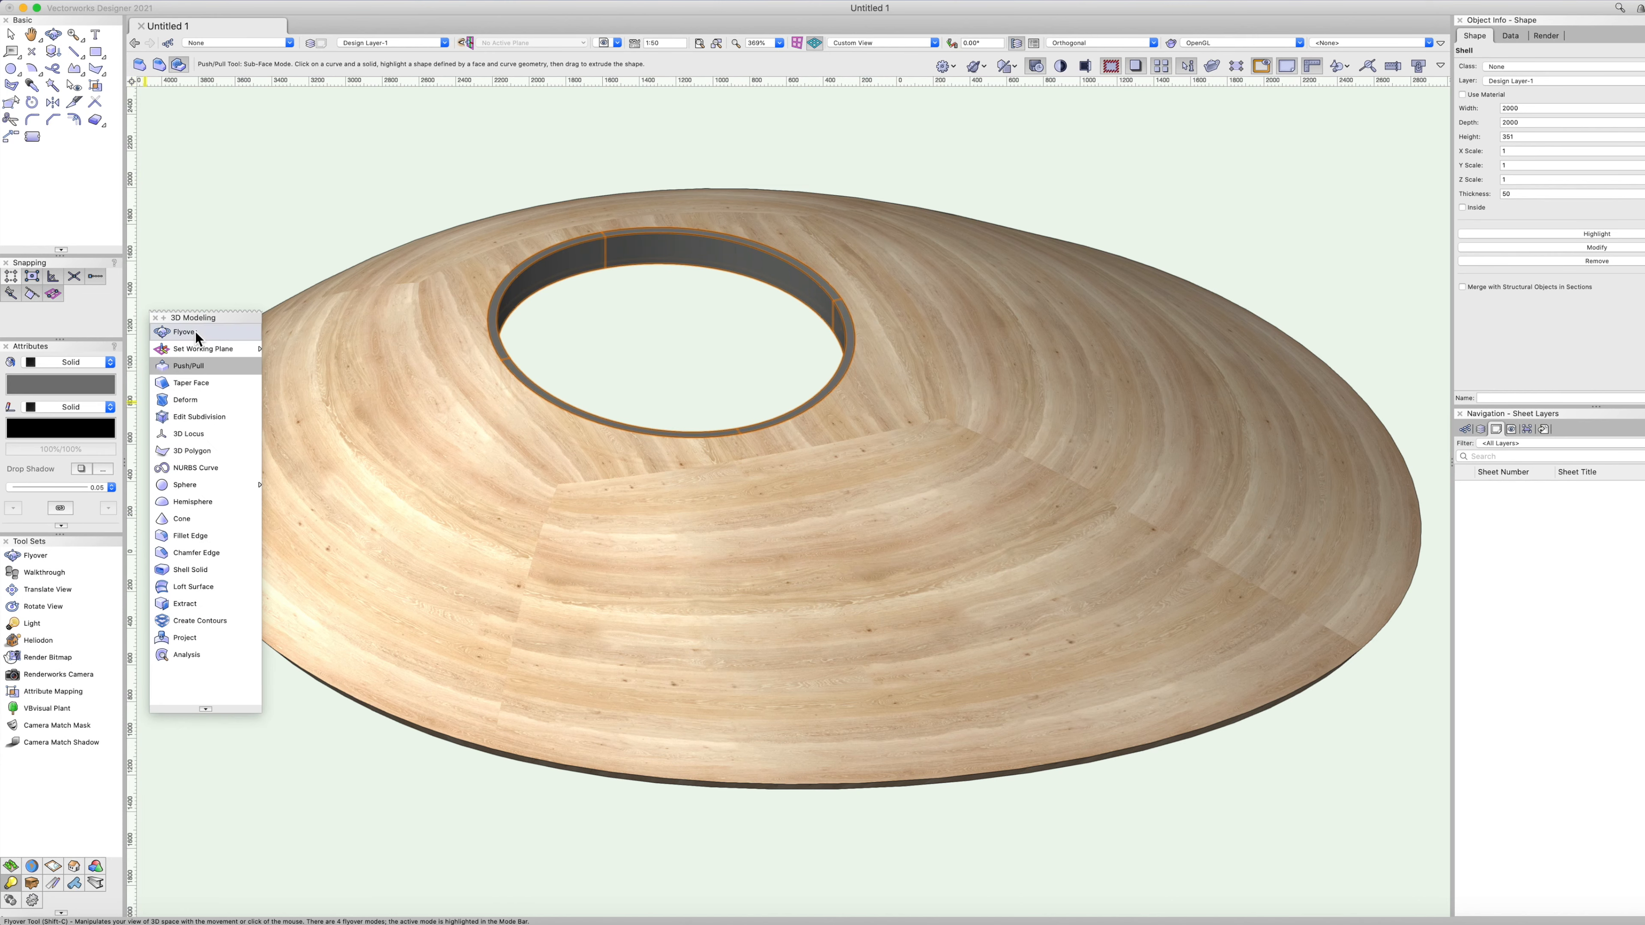
Paste the cut glass disc back in place inside the ring frame and clear the selection.
left_click(145, 1)
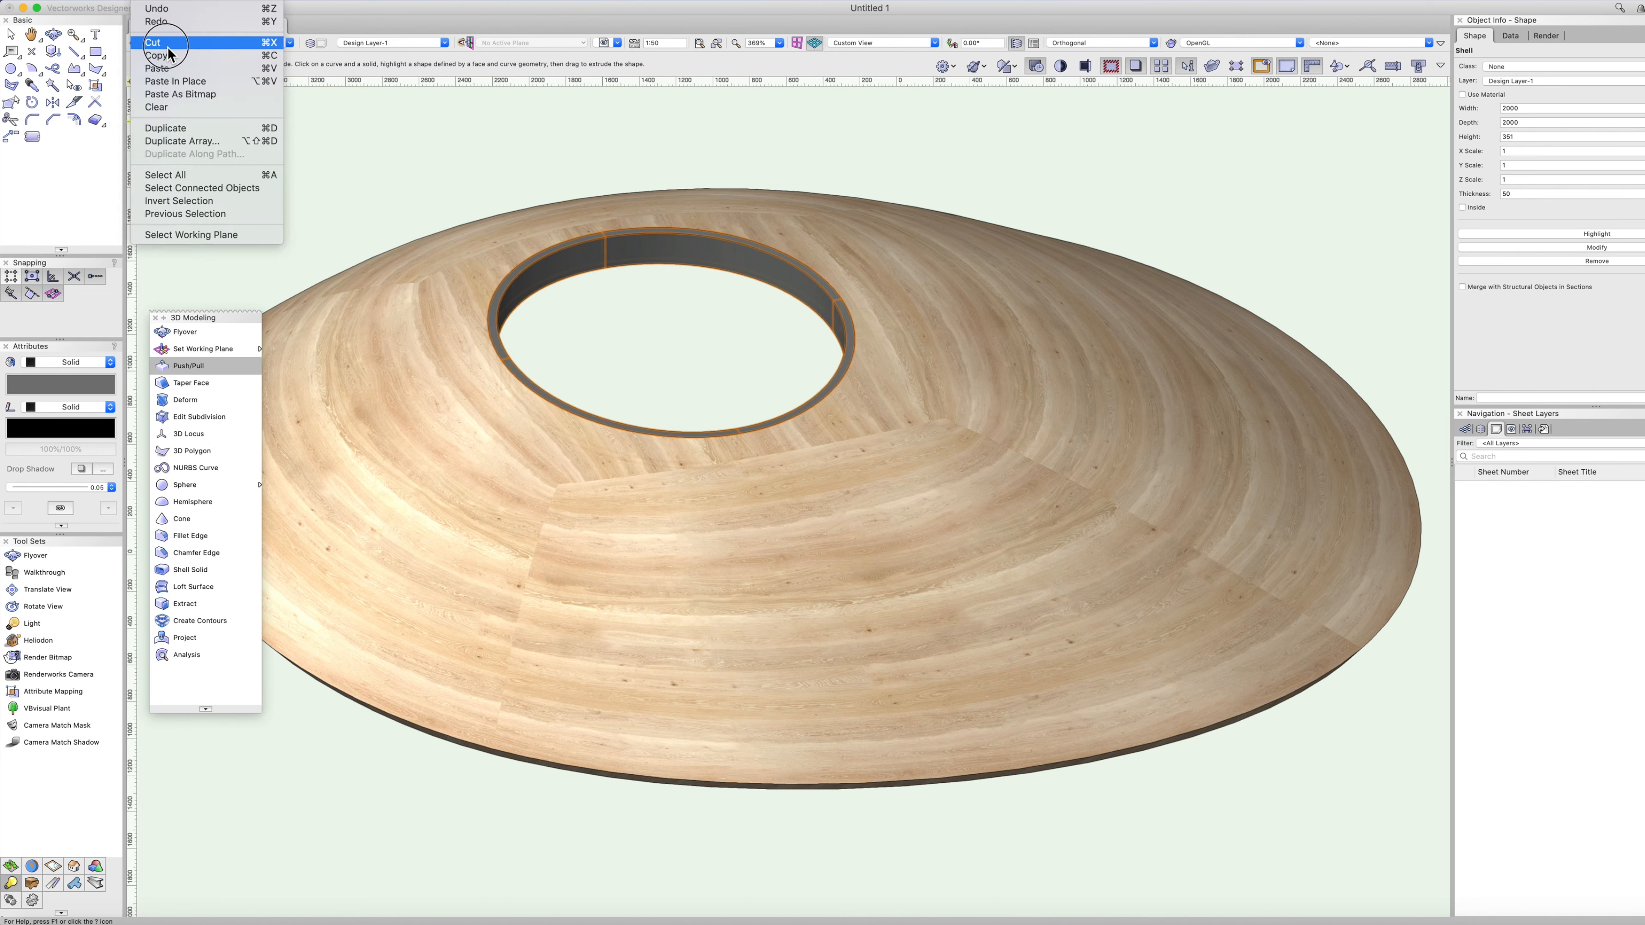
left_click(175, 81)
key("x")
key("x")
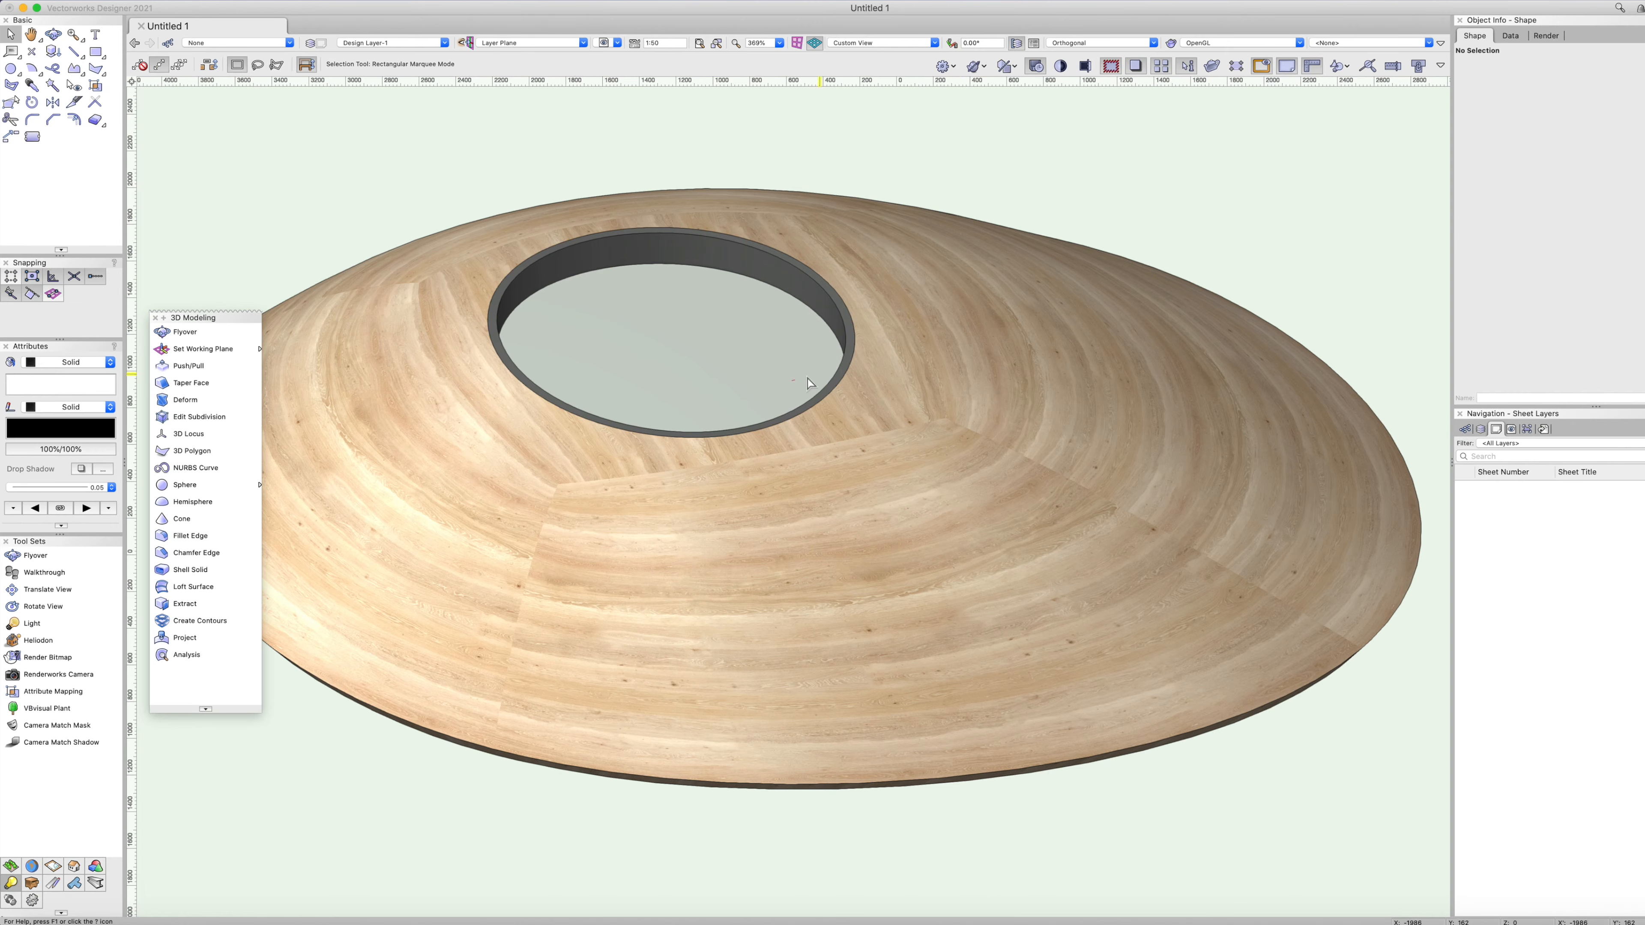
Fillet the entire upper outer edge of the roof with a constant radius of 100, using X-ray view to pick the hidden edge.
key("shift+c")
mouse_move(734, 566)
left_mouse_down()
mouse_move(863, 599)
mouse_move(840, 526)
mouse_move(774, 508)
mouse_move(683, 519)
mouse_move(697, 382)
mouse_move(555, 552)
mouse_move(720, 551)
left_mouse_up()
key("x")
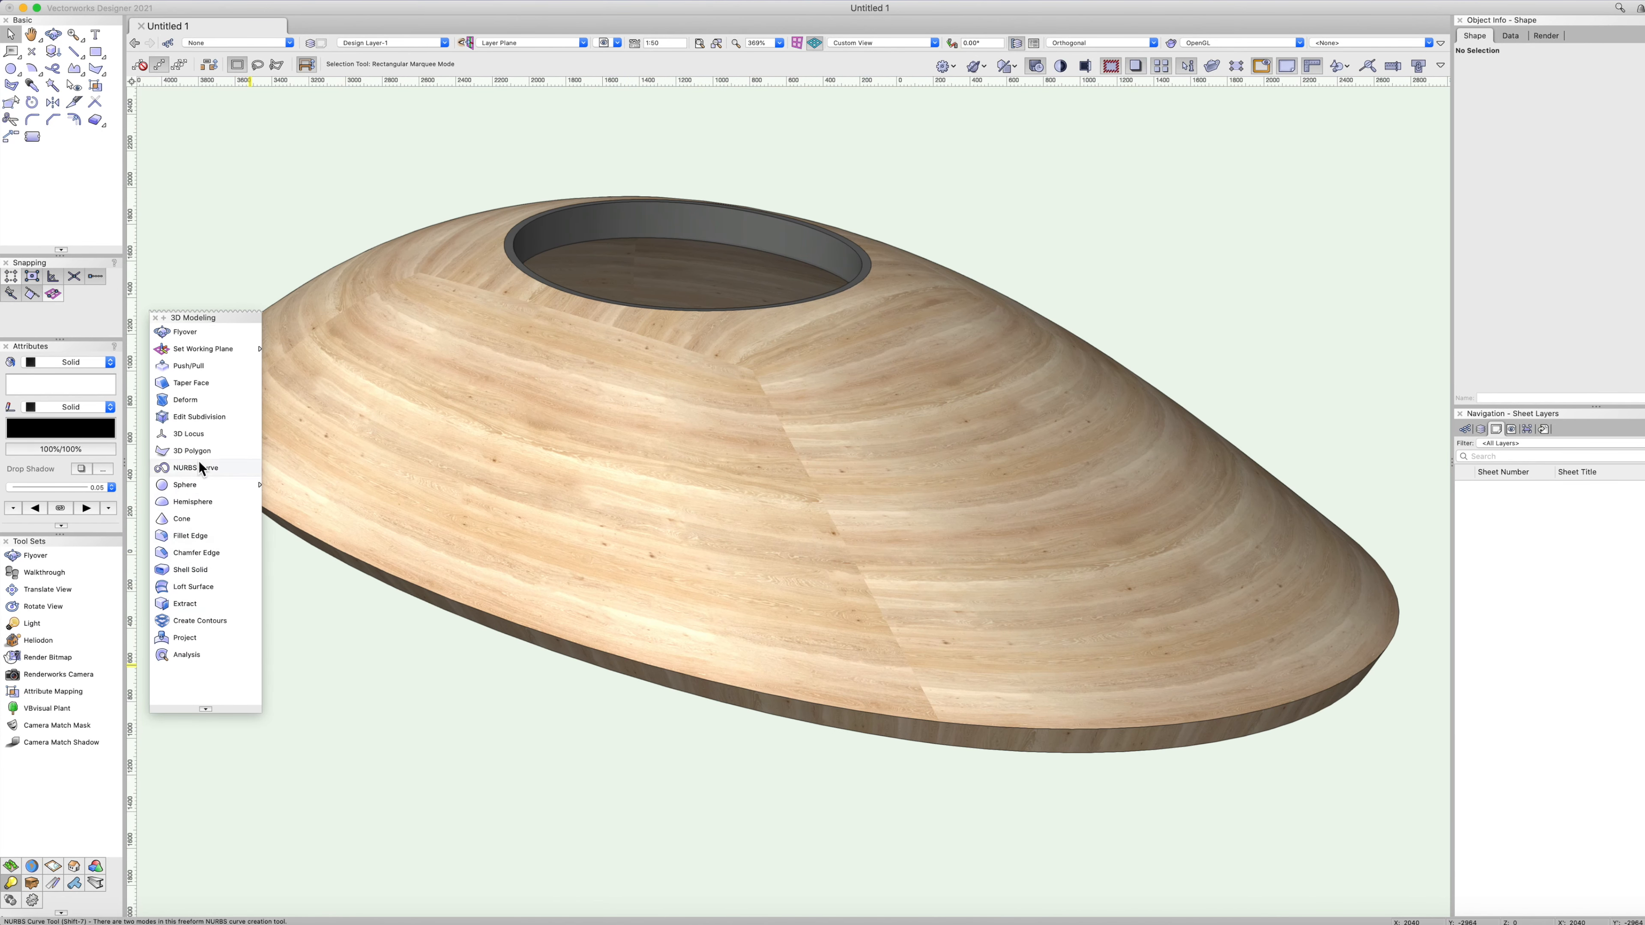
left_click(190, 536)
left_click(1011, 730, "shift")
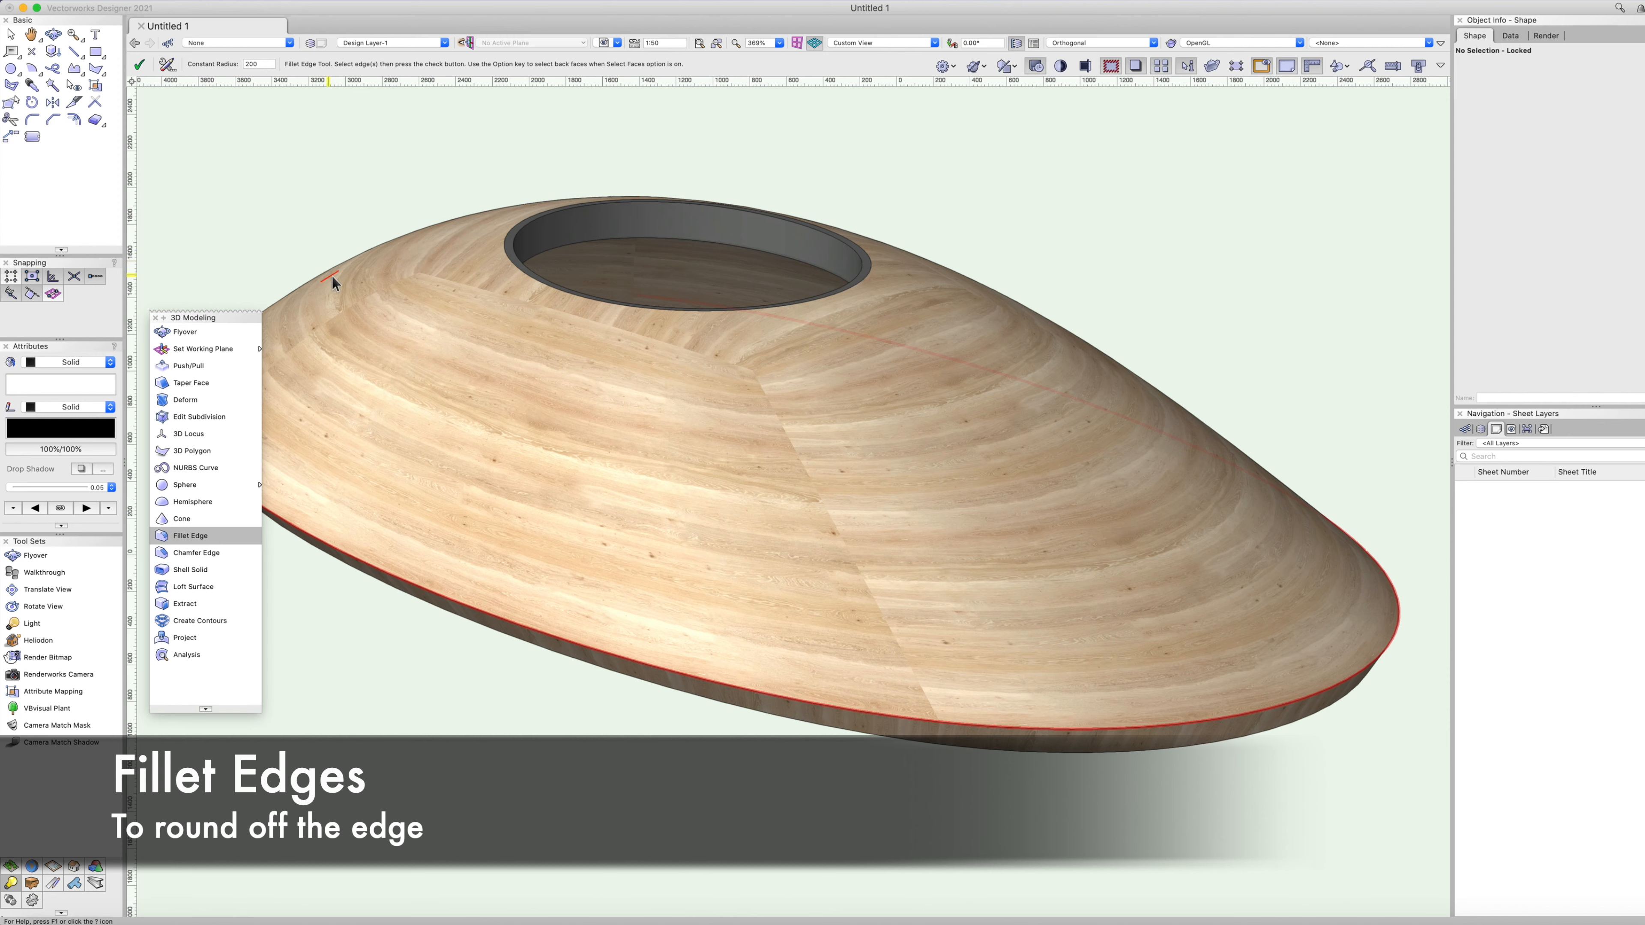
key("b")
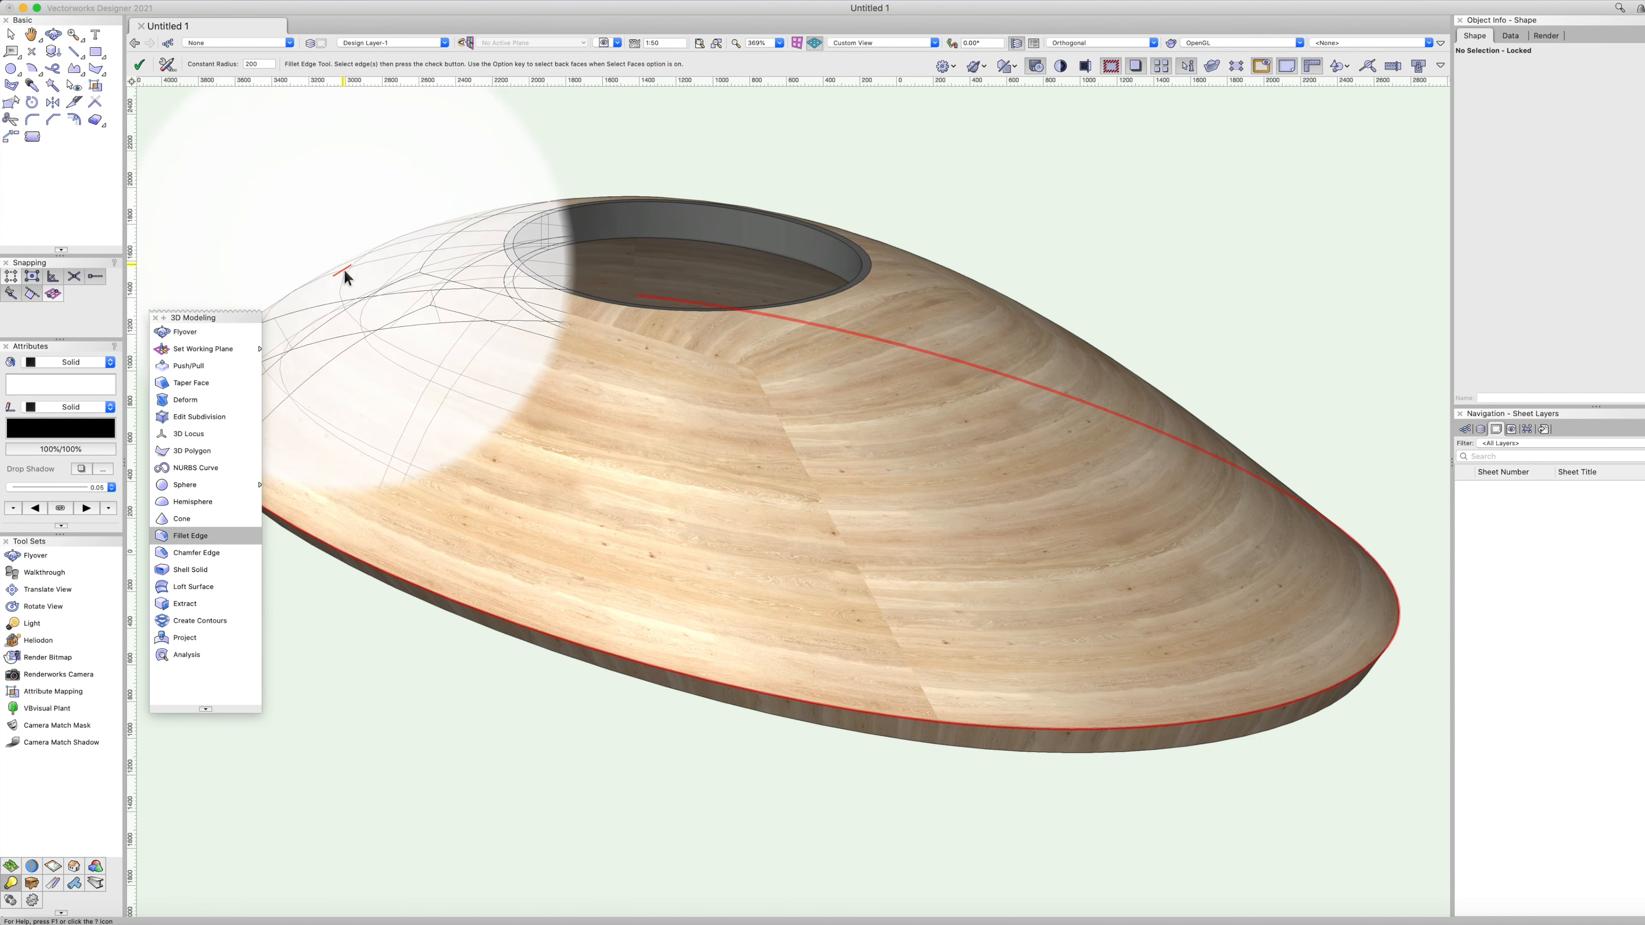
left_click(342, 298, "shift")
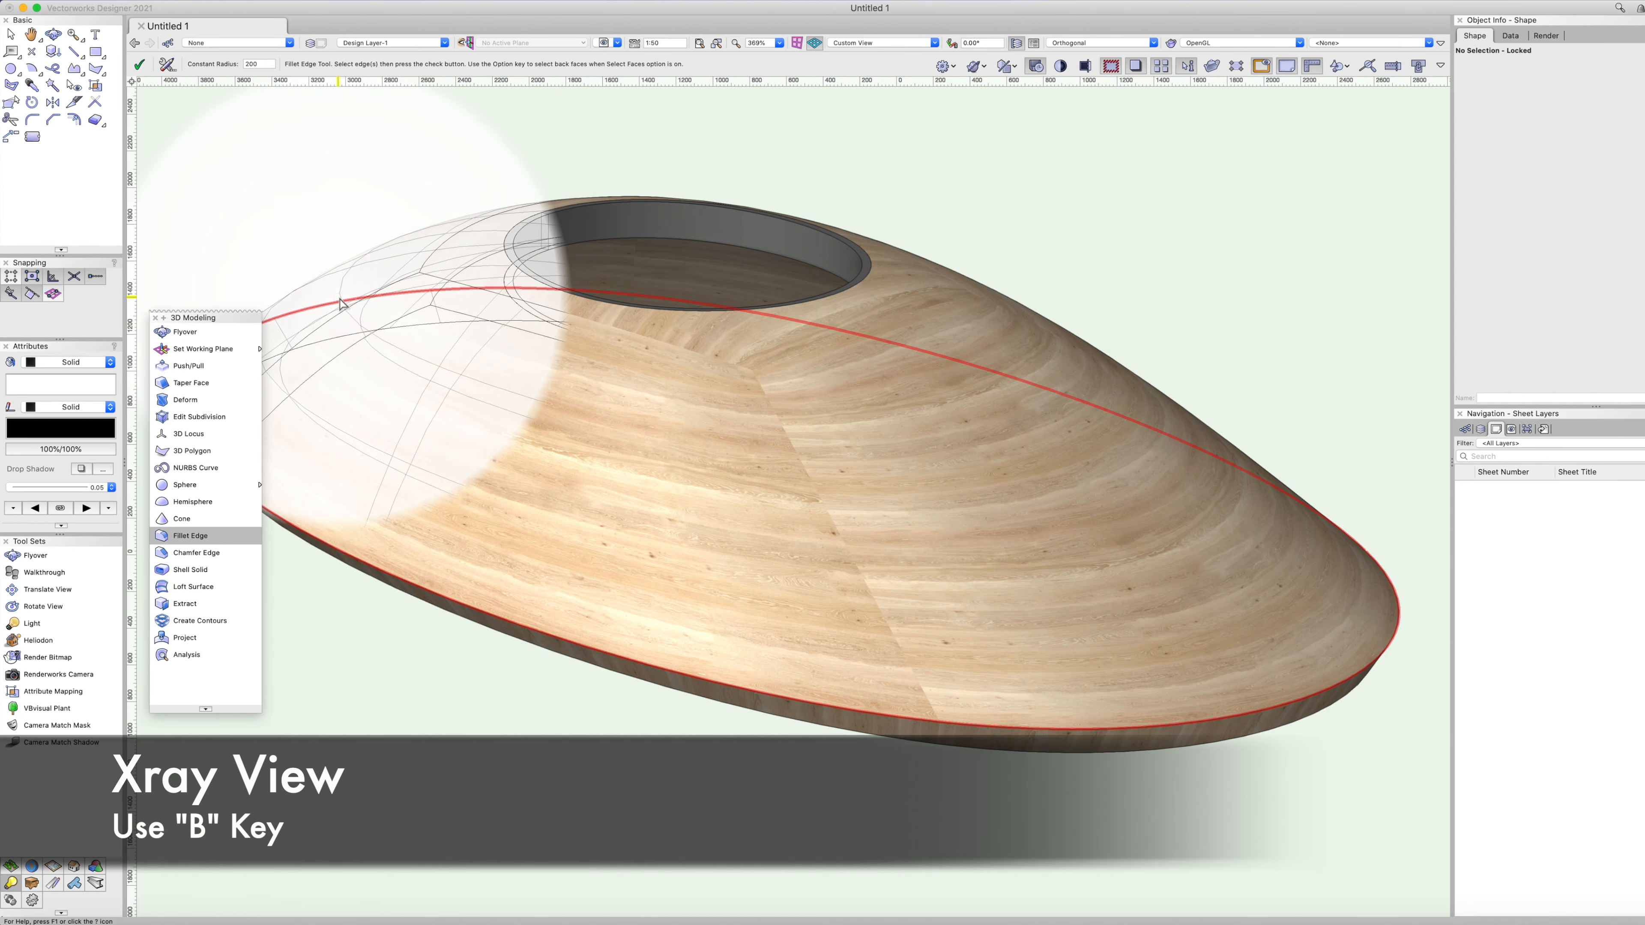
left_click(155, 318)
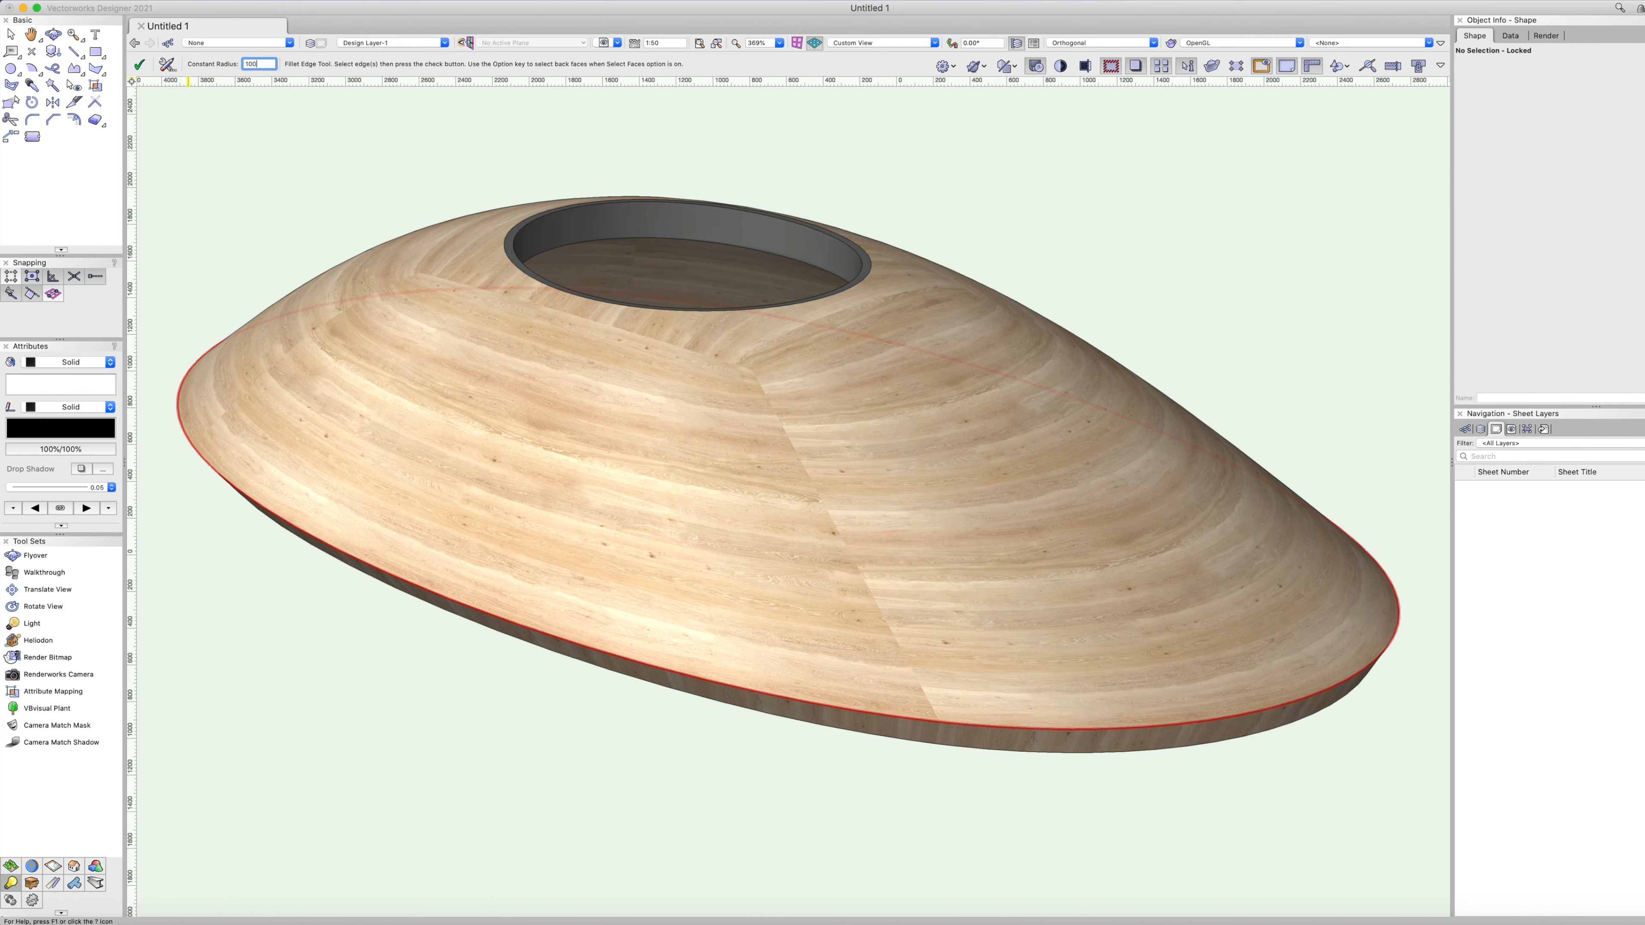
left_click(147, 69)
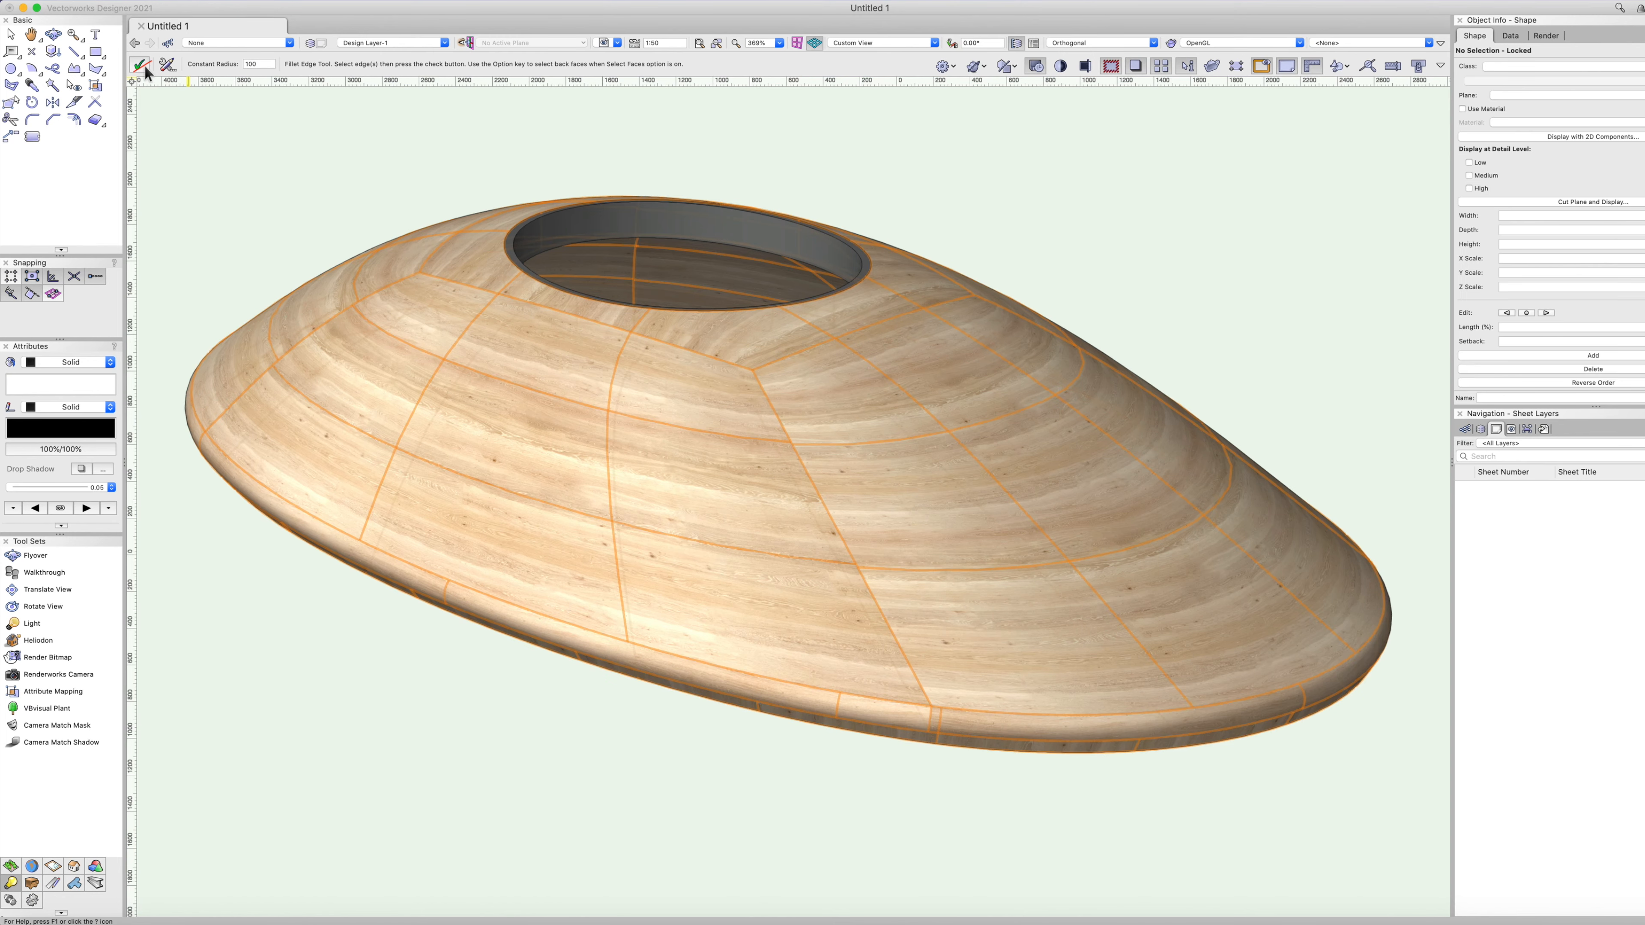
Create a new design layer named Roof 2 and make the Roof 1 layer invisible.
middle_click_drag(996, 739, 935, 782, "shift")
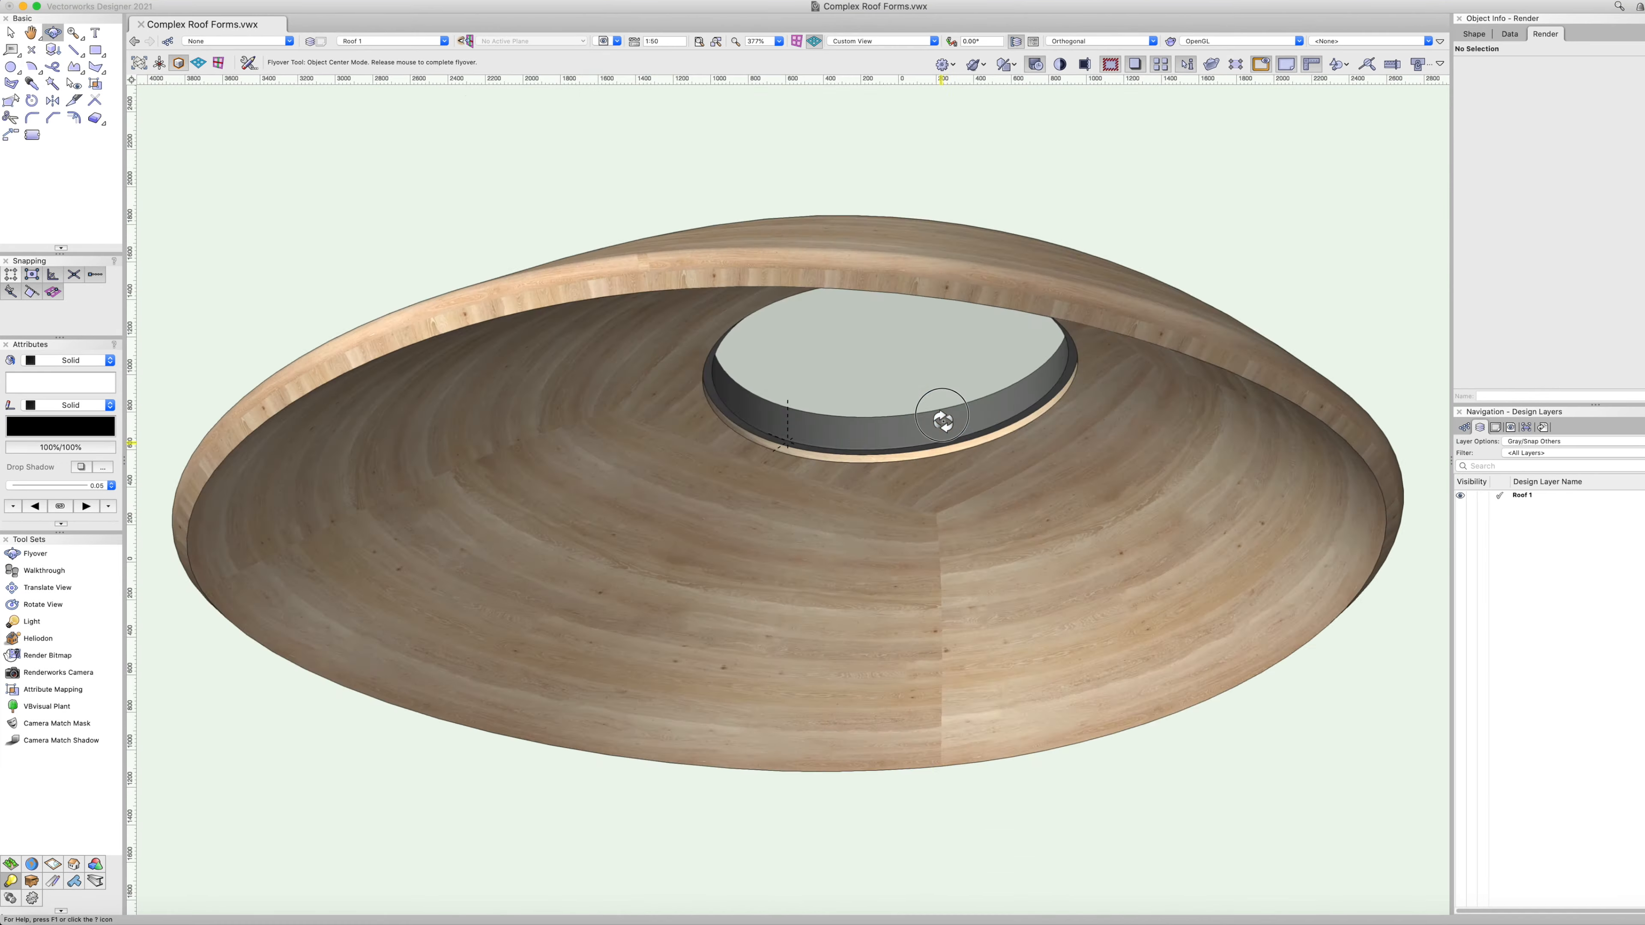
left_click_drag(944, 415, 1240, 556)
key("x")
left_click(1561, 552)
right_click(1530, 543)
left_click(1547, 538)
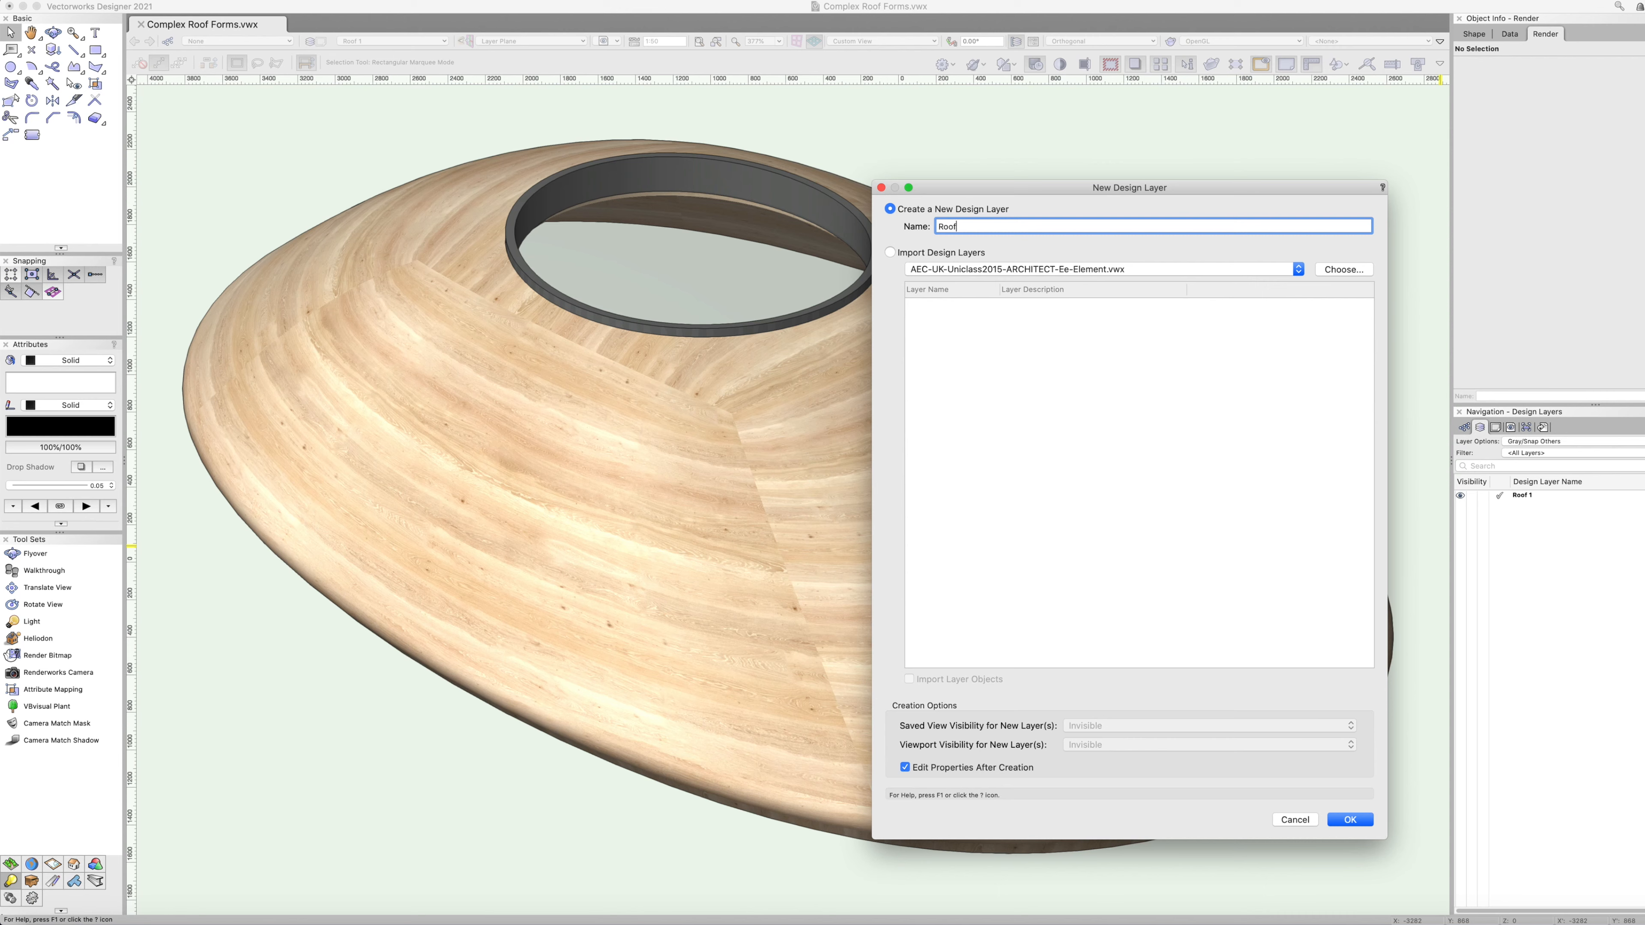
key("Return")
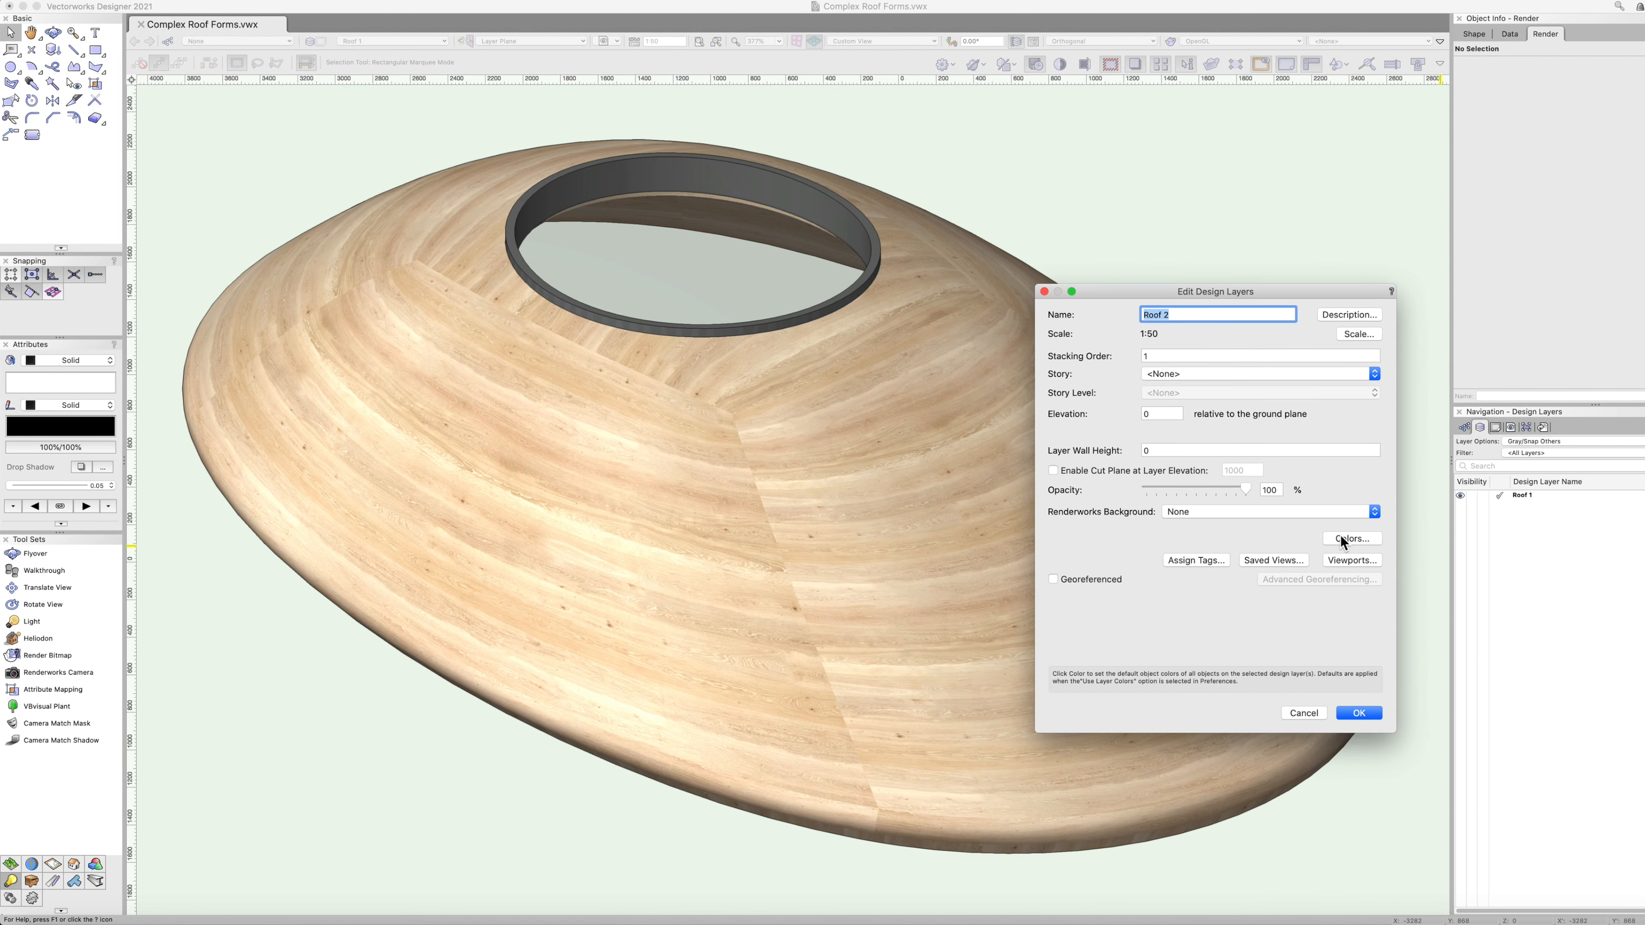
key("Return")
left_click(1471, 508)
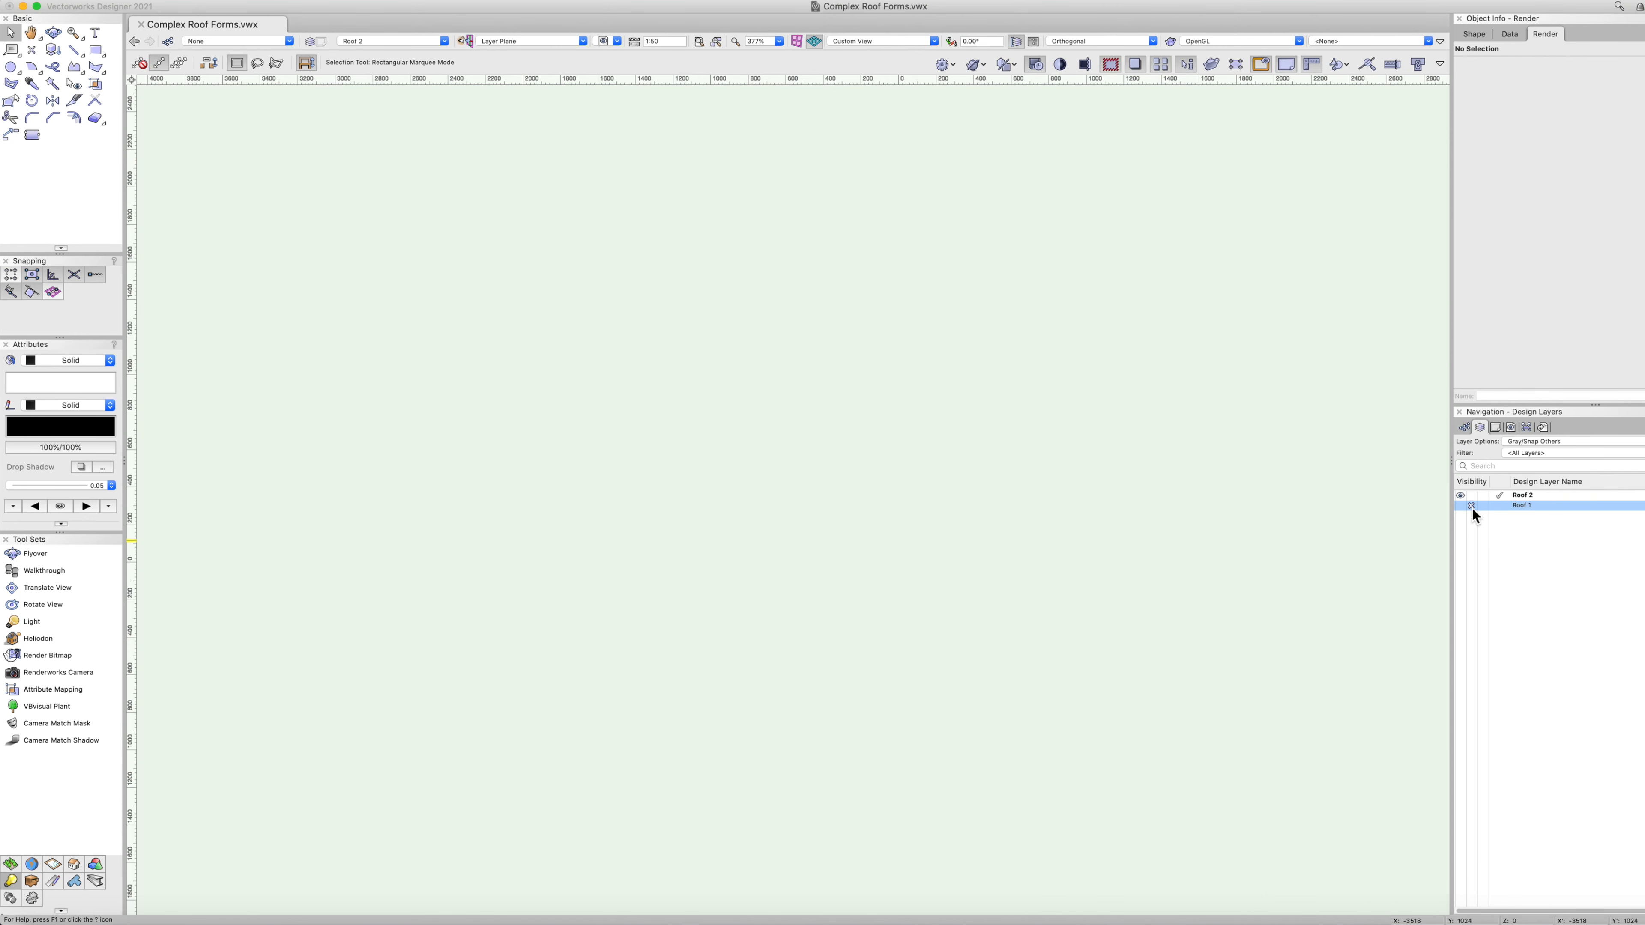
In plan view, create a Ring subdivision primitive with major radius 5000, minor radius 2500 and 8 major segments, centred on the origin.
key("super+5")
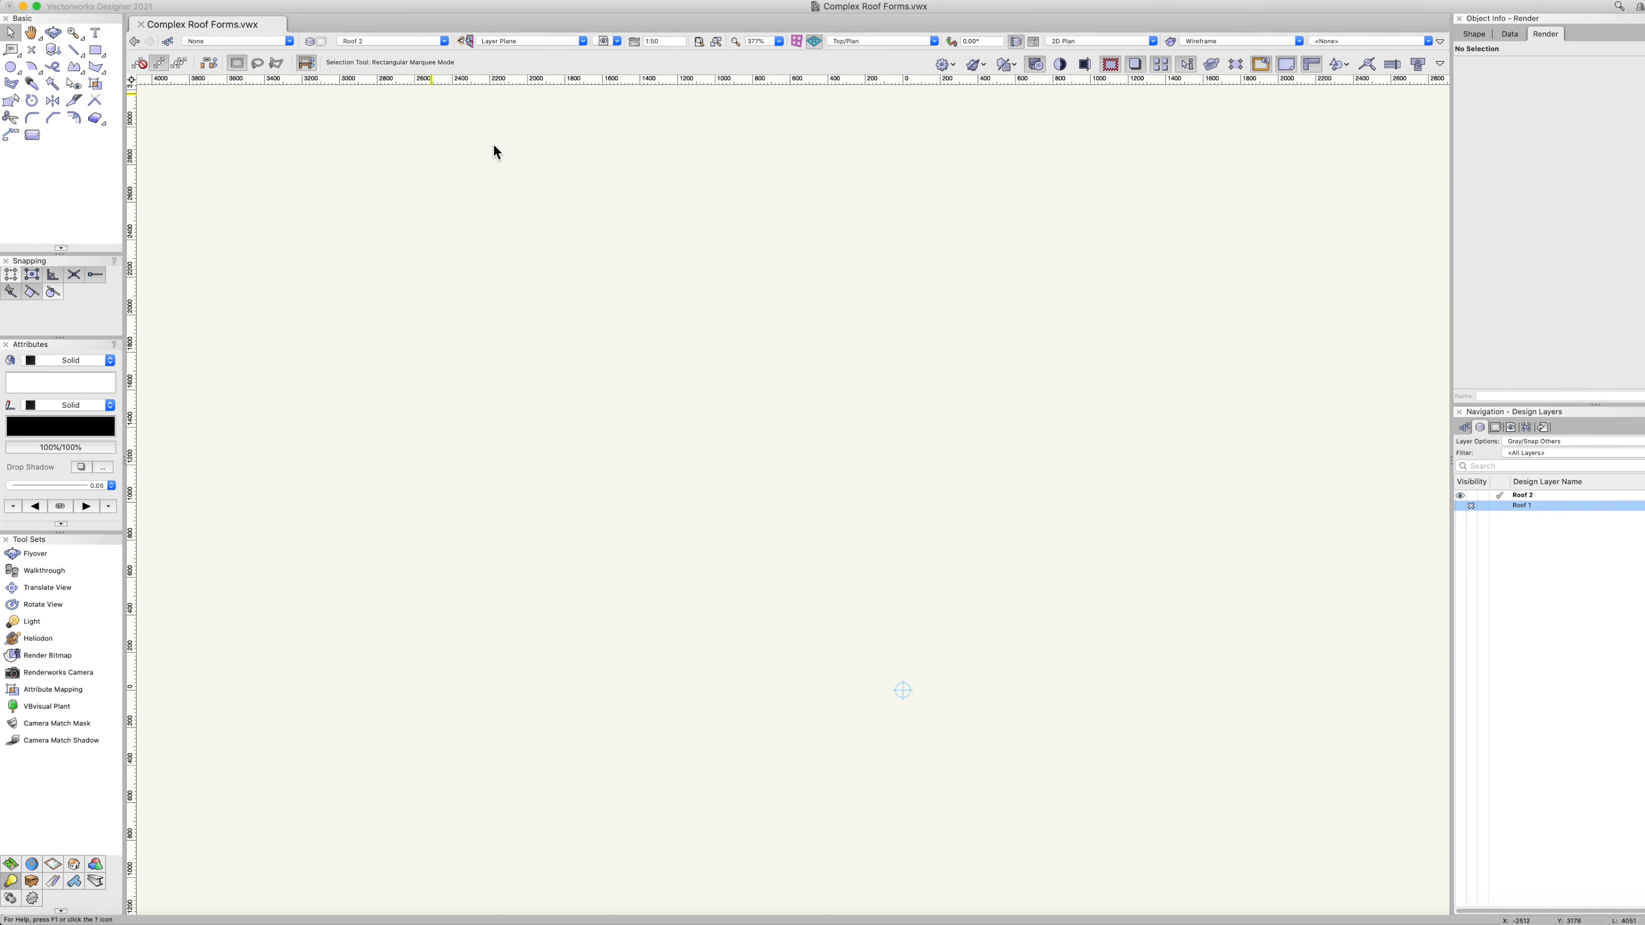
key("super+4")
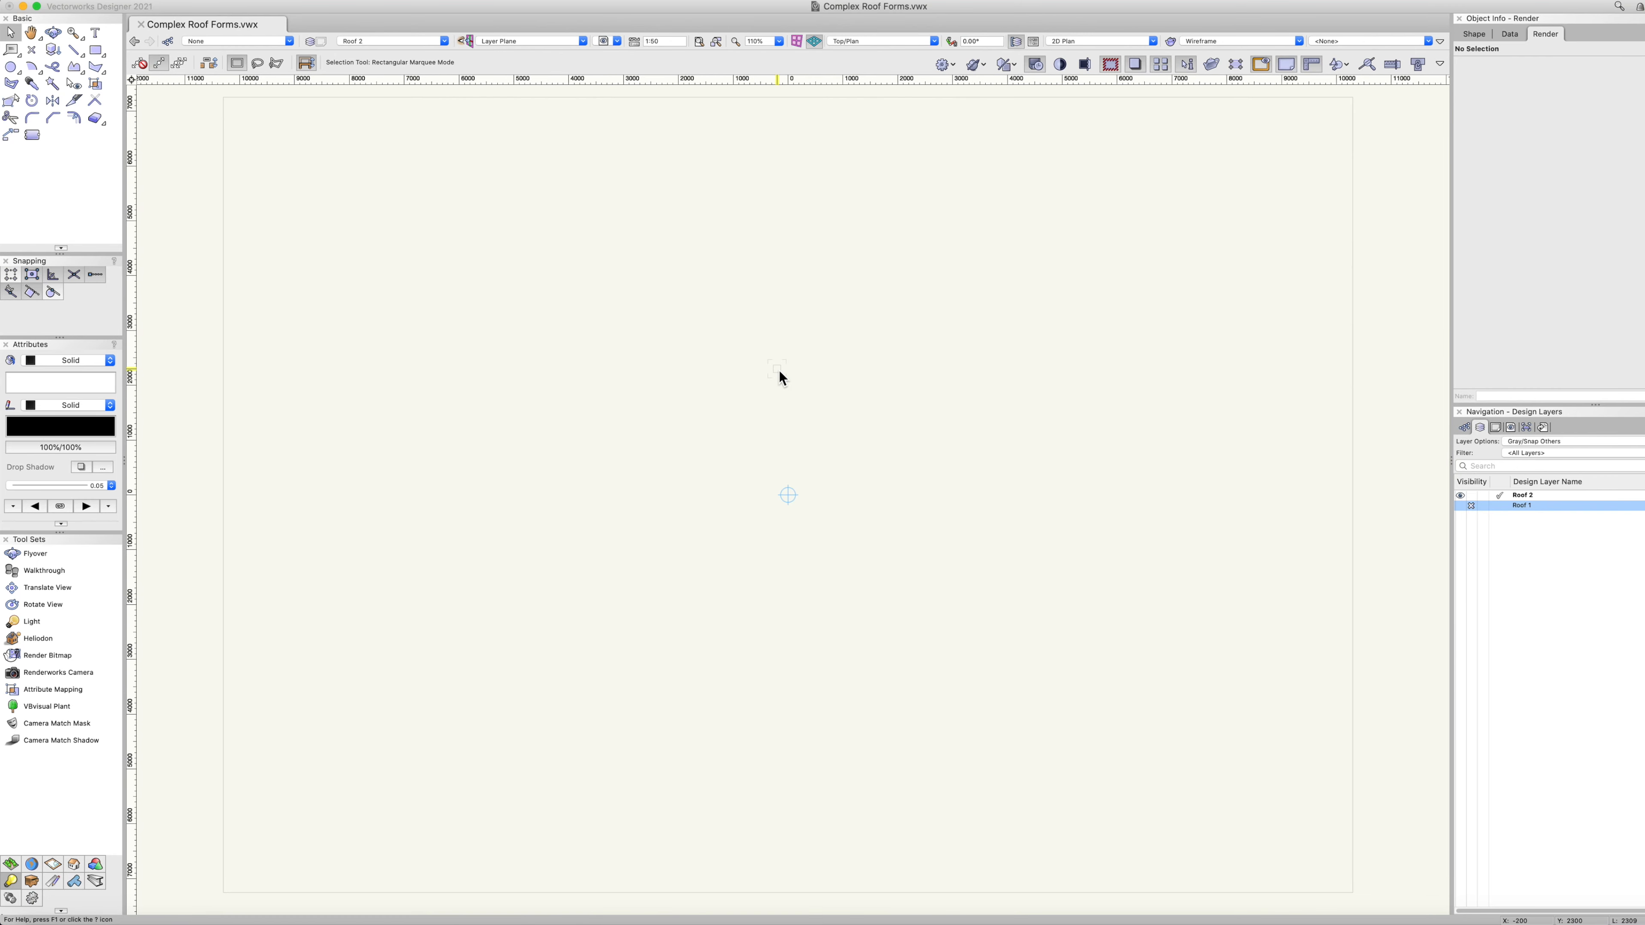
left_click(258, 3)
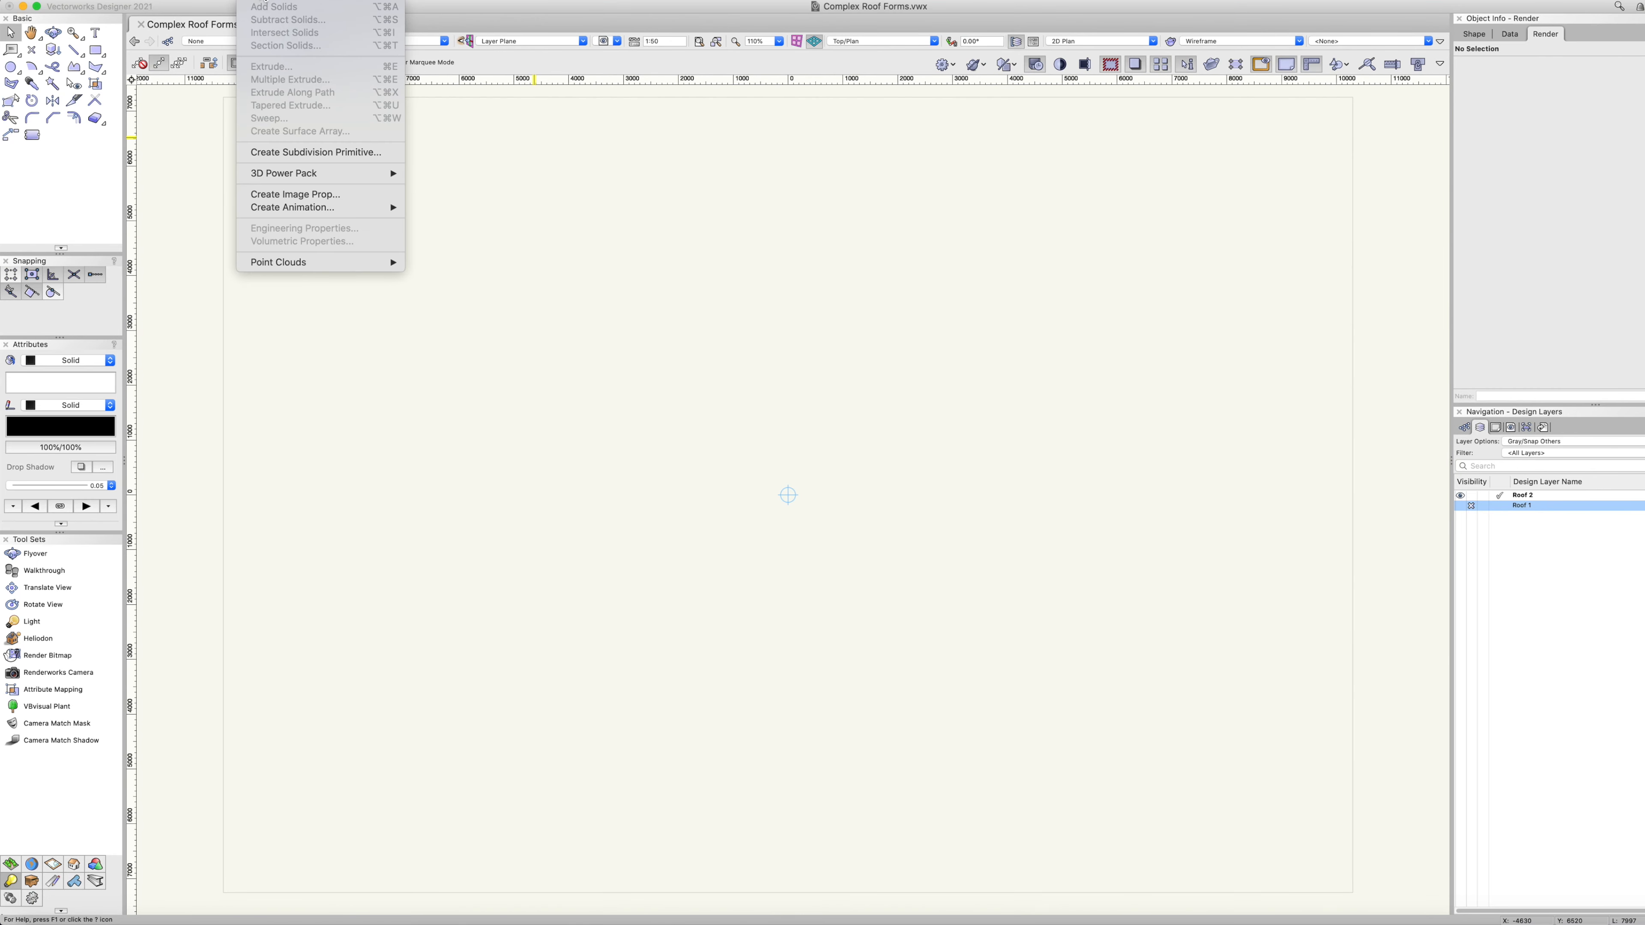
left_click(348, 159)
left_click(888, 153)
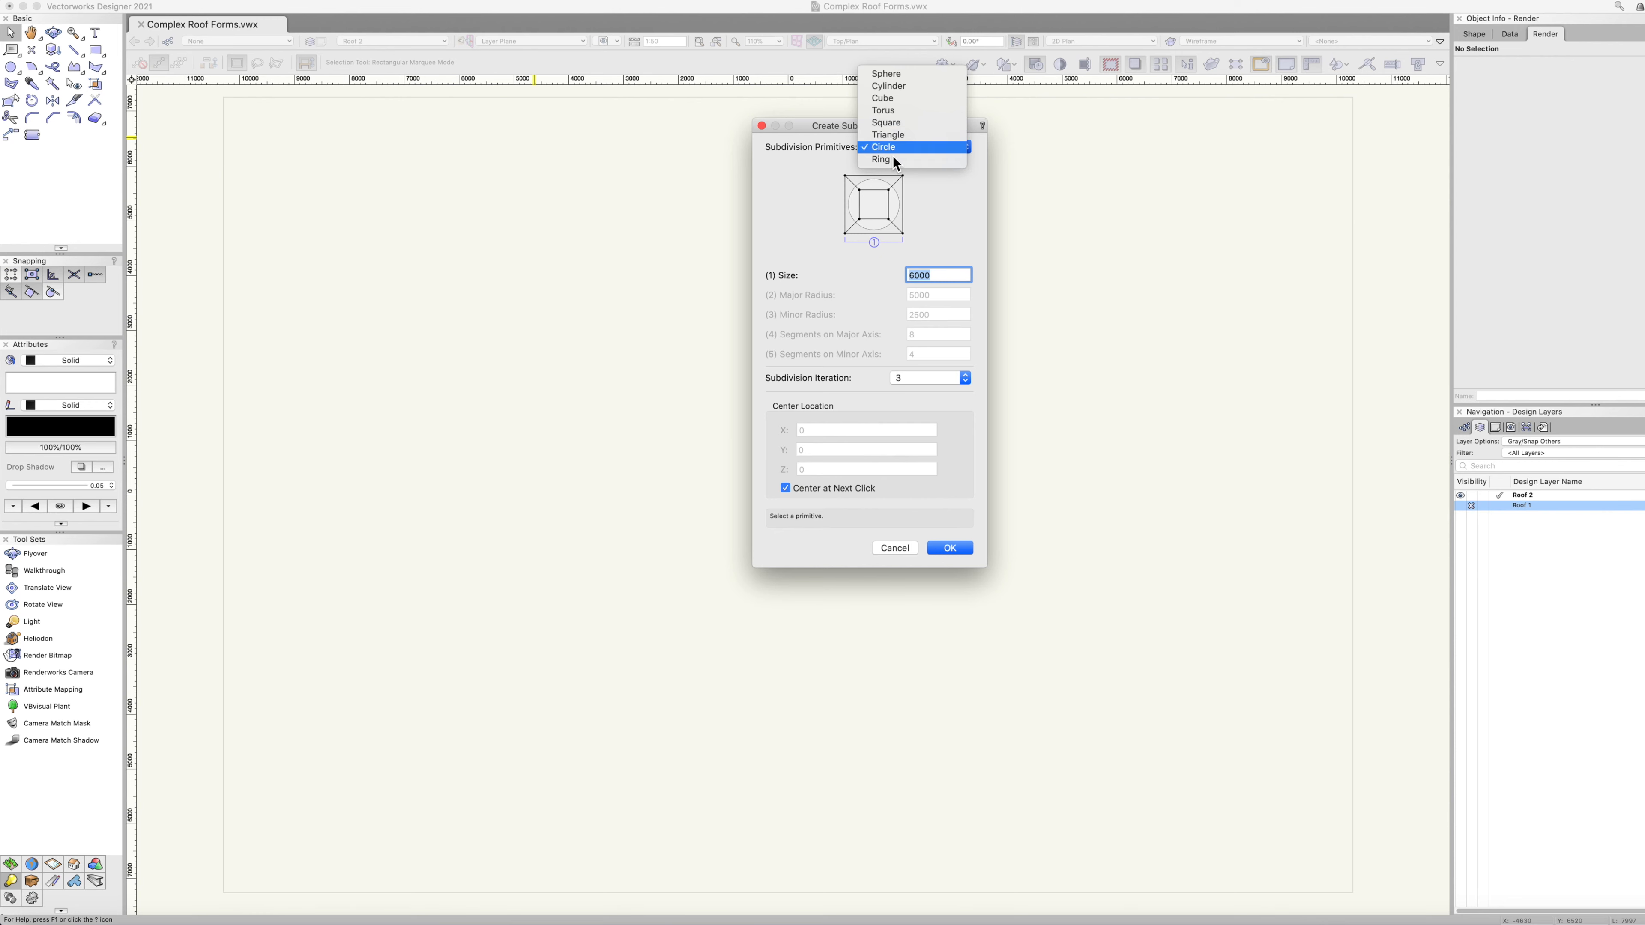
left_click(894, 159)
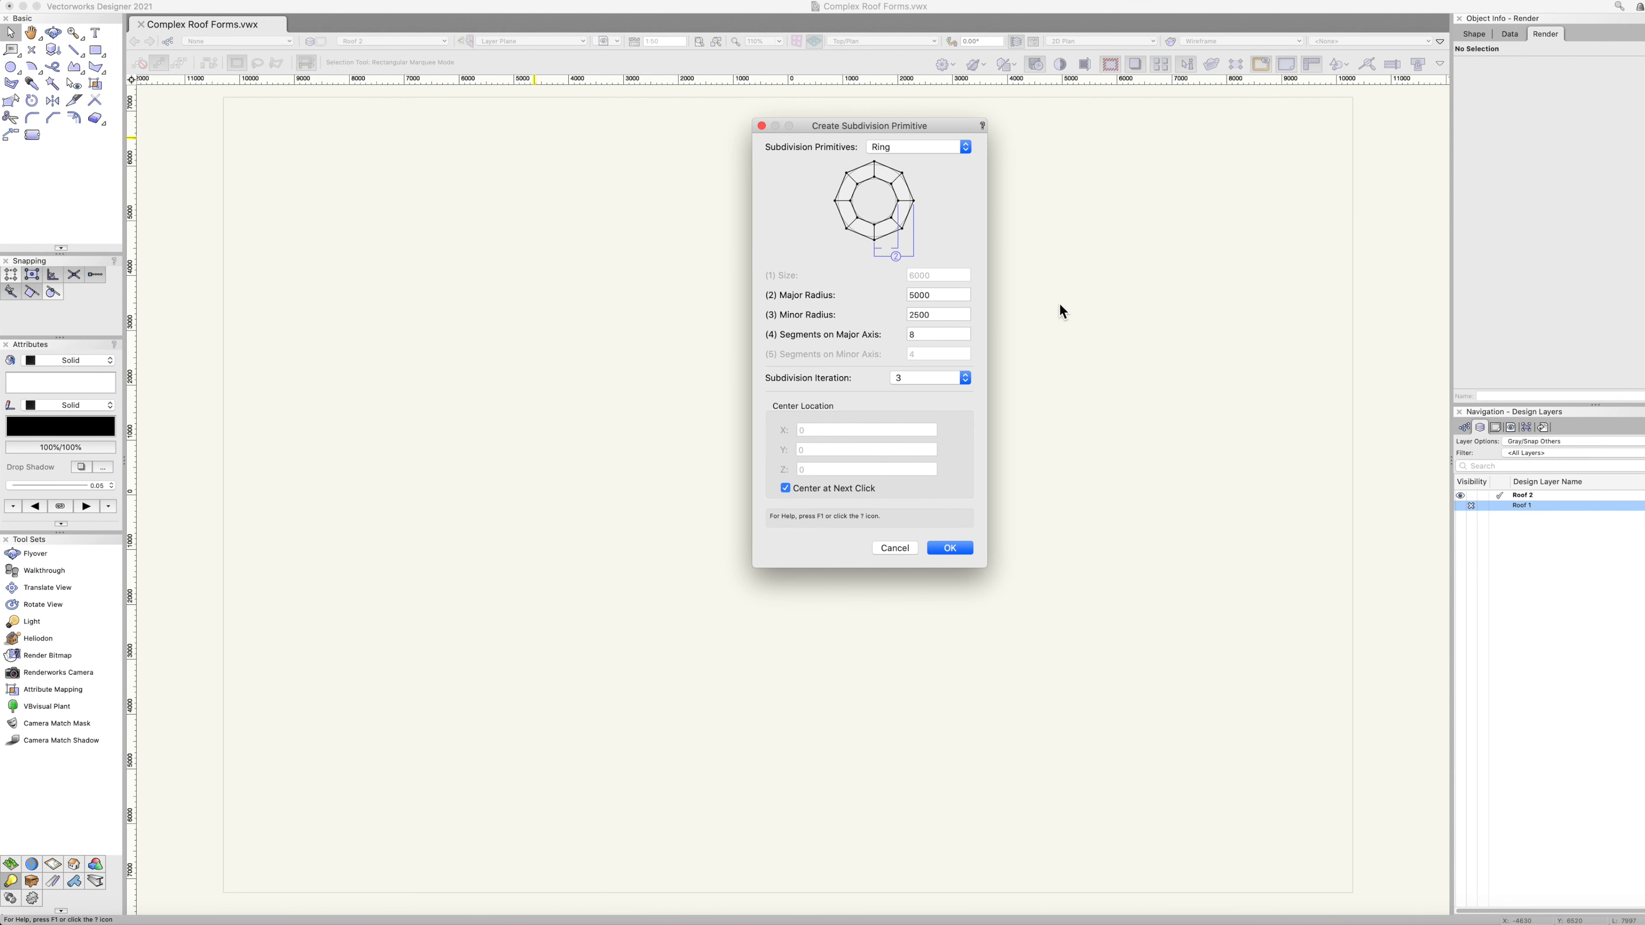
left_click(950, 548)
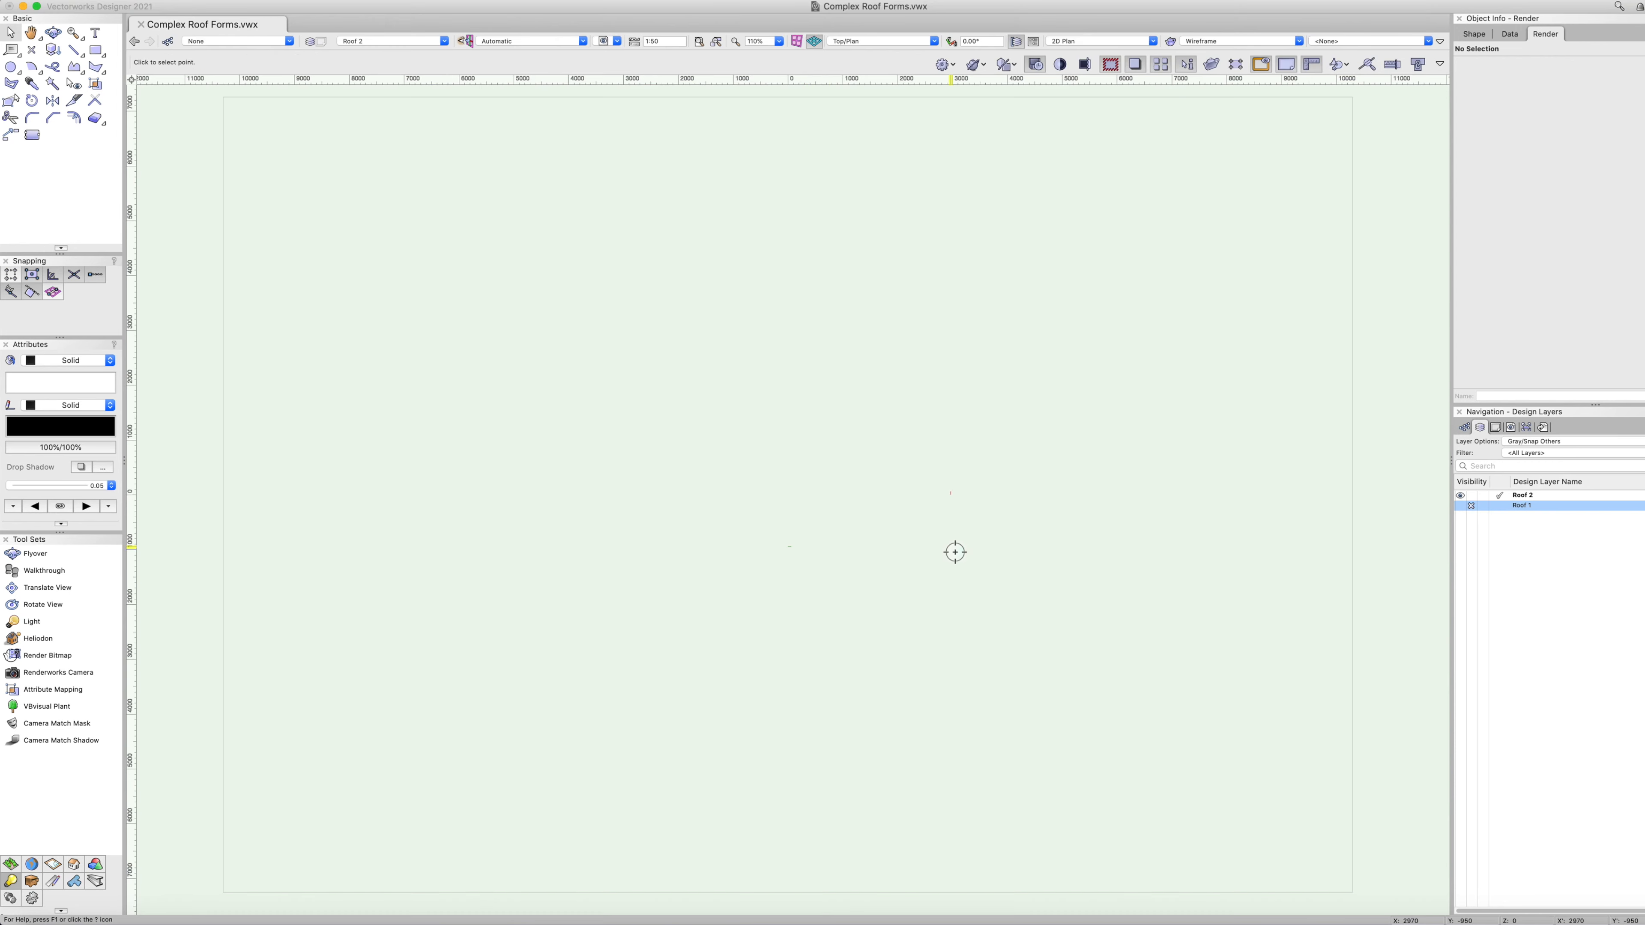
left_click(795, 494)
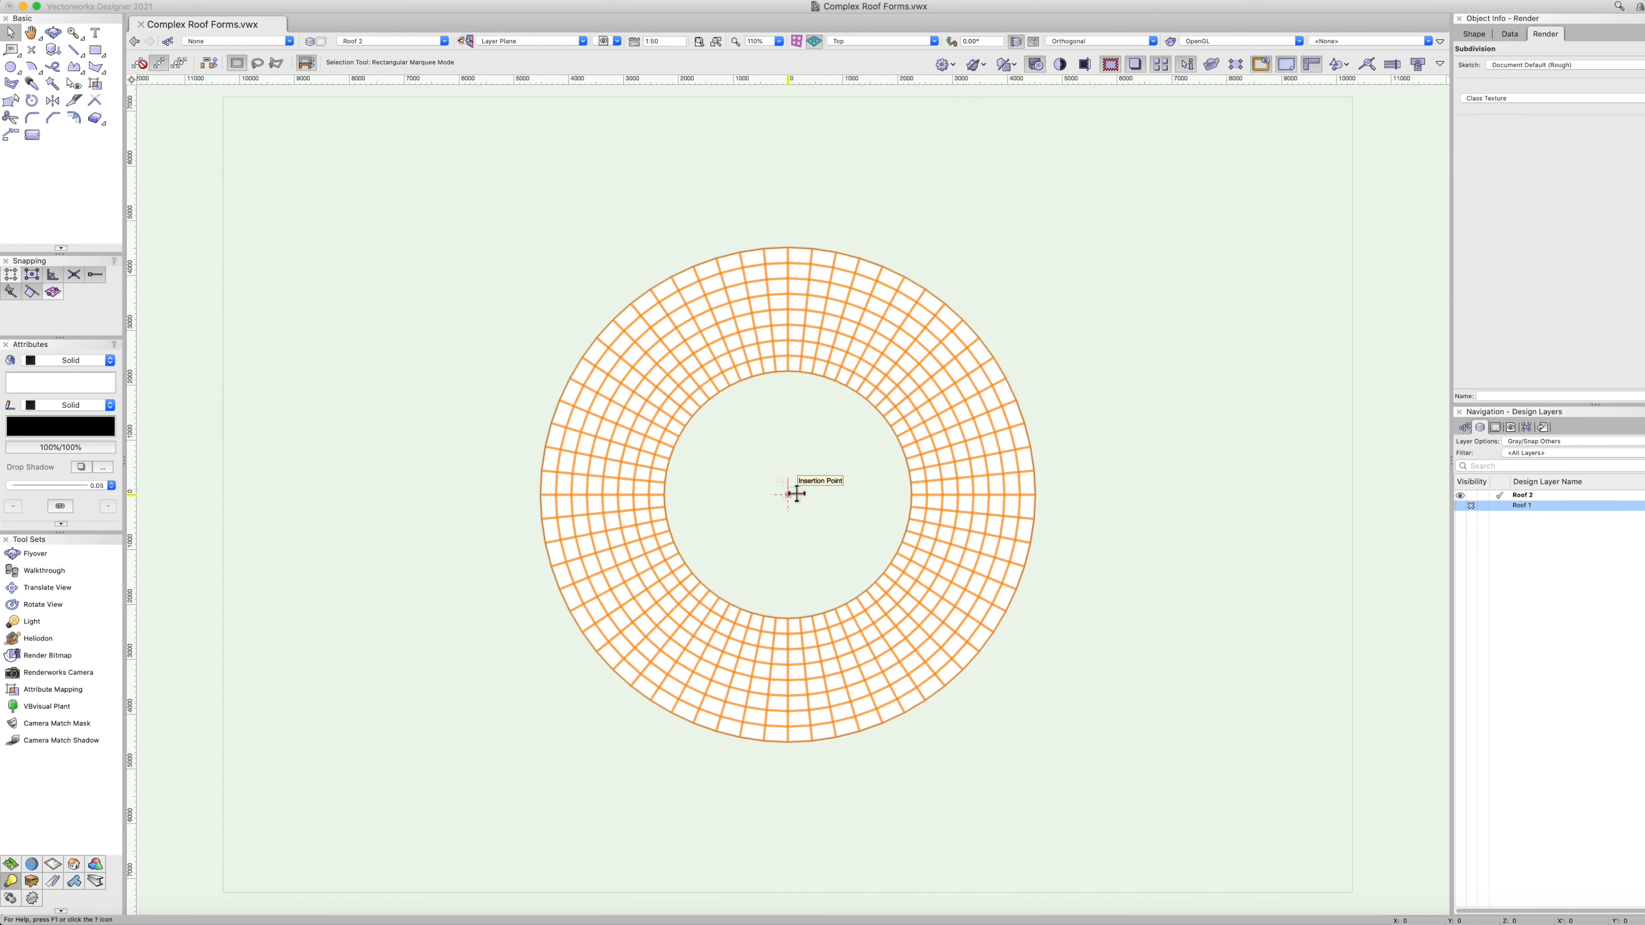
Edit the ring's subdivision cage and raise the two adjacent outer edges at the plan's upper side vertically by 1 m.
double_click(801, 248)
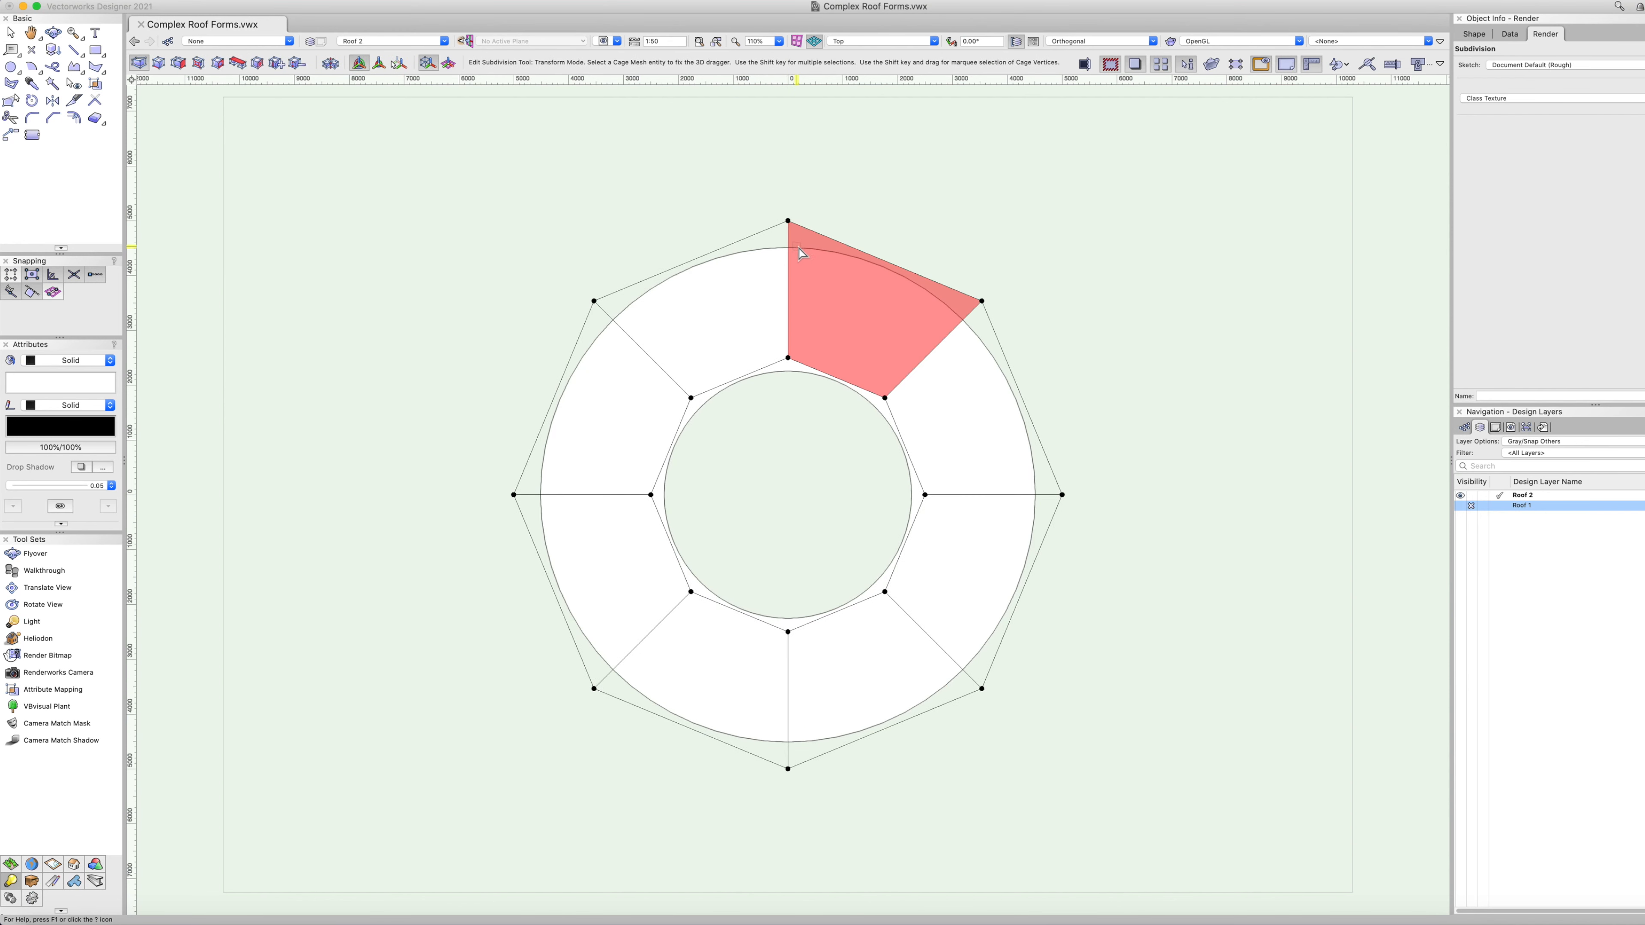
left_click(754, 238)
left_click(838, 241, "shift")
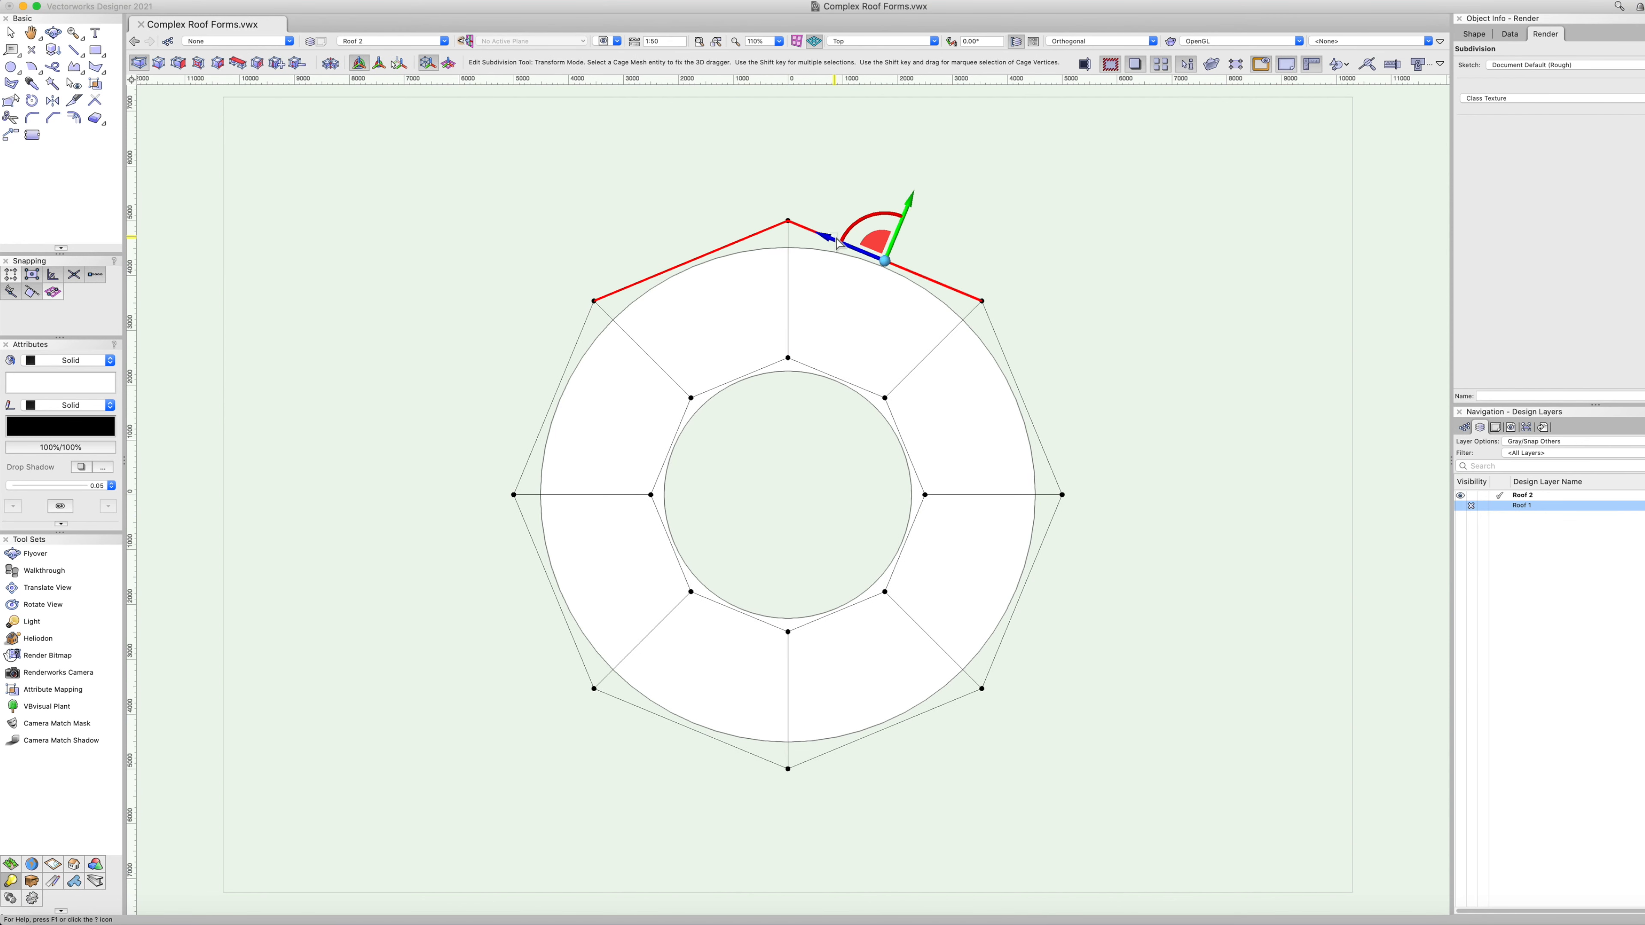
key("KP_3")
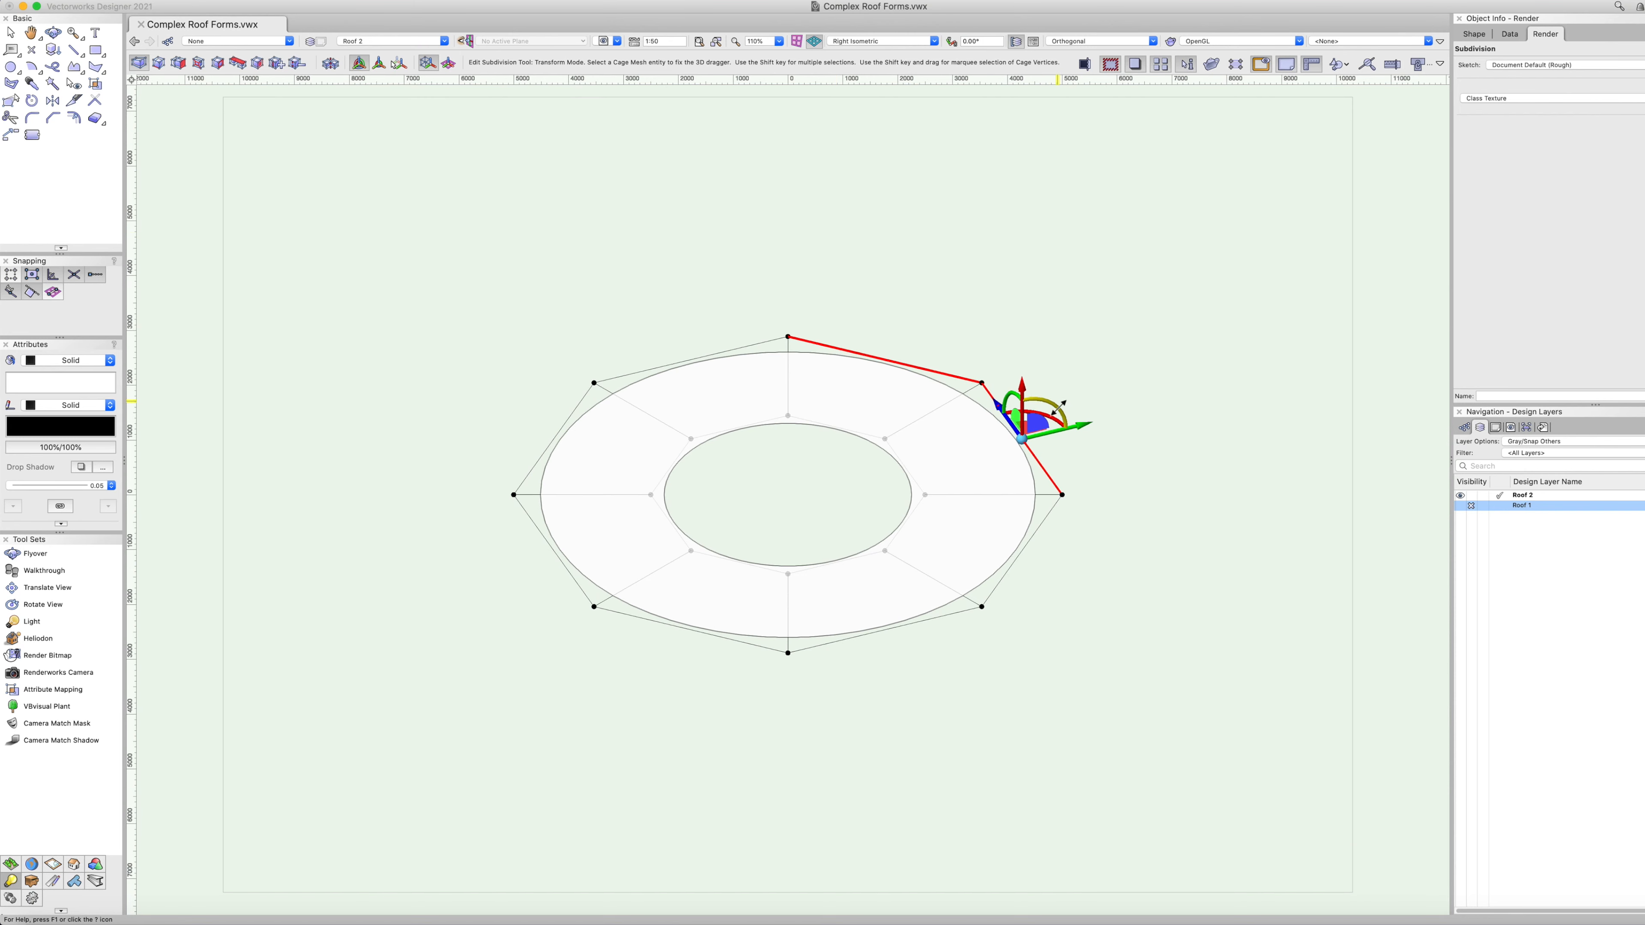
left_click_drag(1027, 384, 1022, 354)
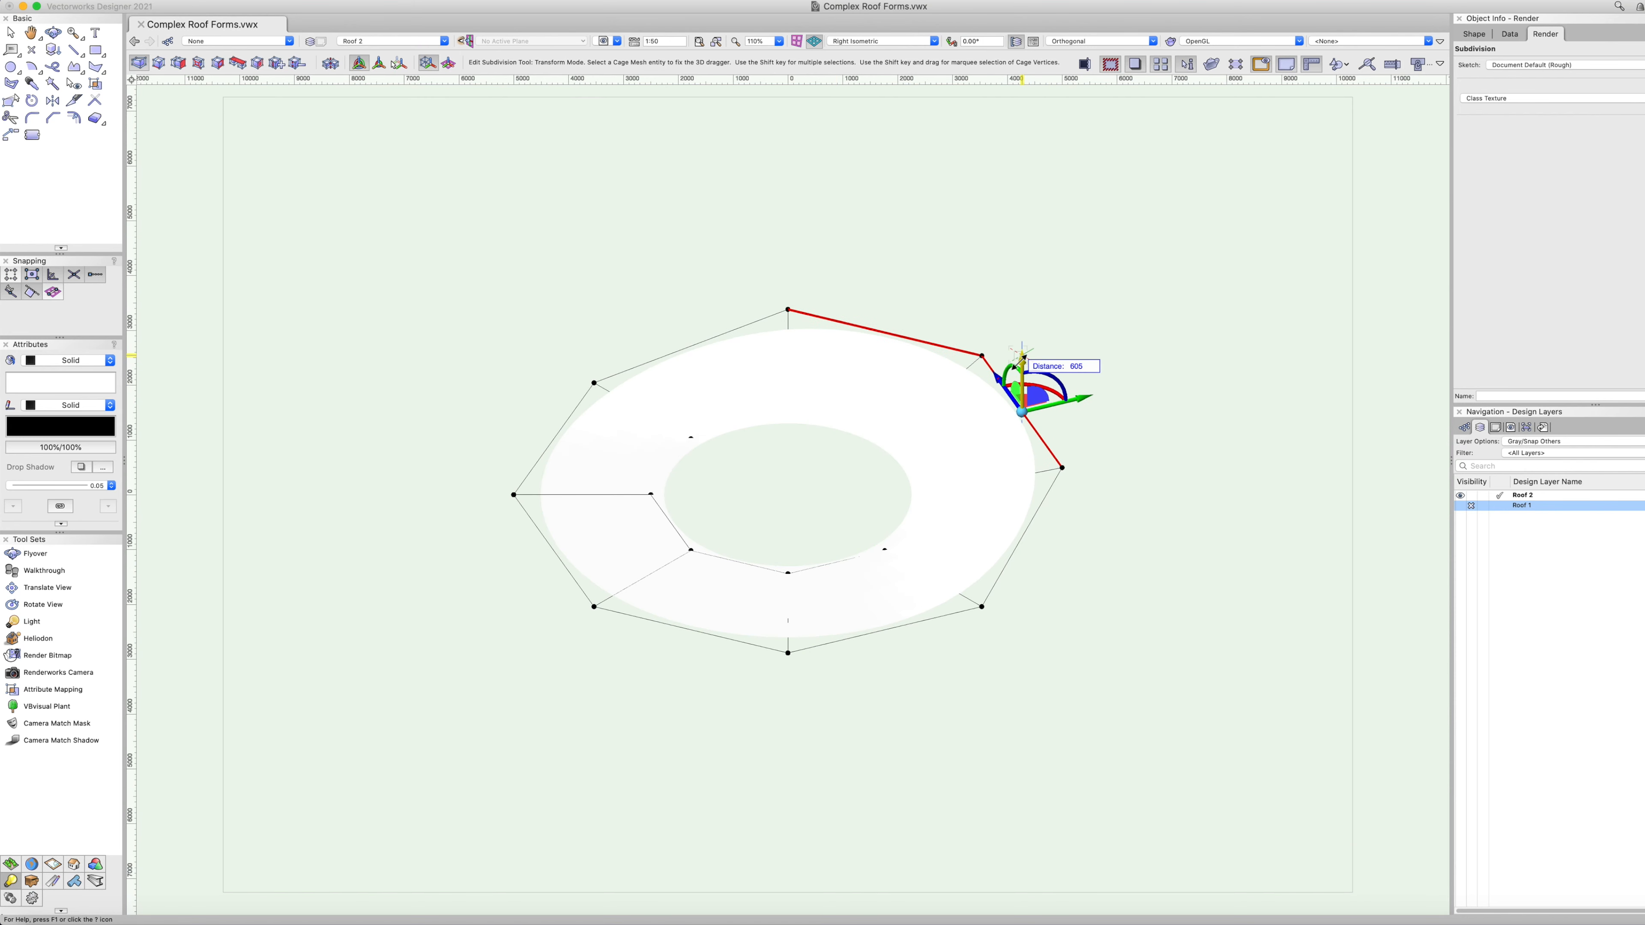
type("1m")
key("Return")
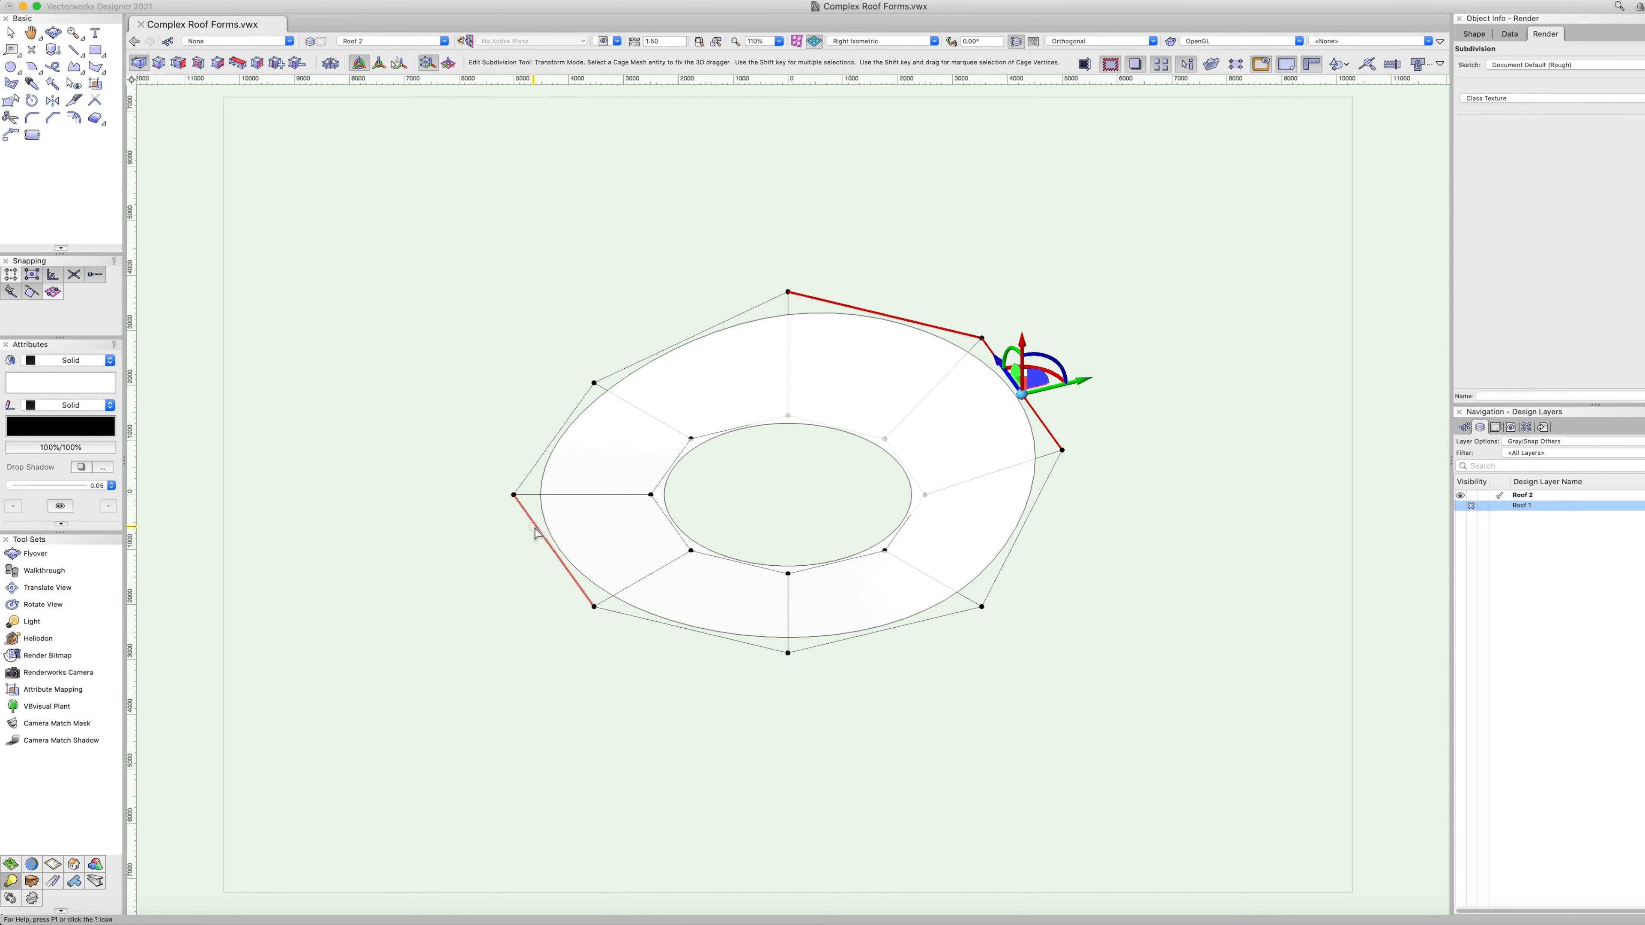
Raise the two adjacent outer cage edges on the opposite side of the ring vertically to match the first raised pair.
key("F5")
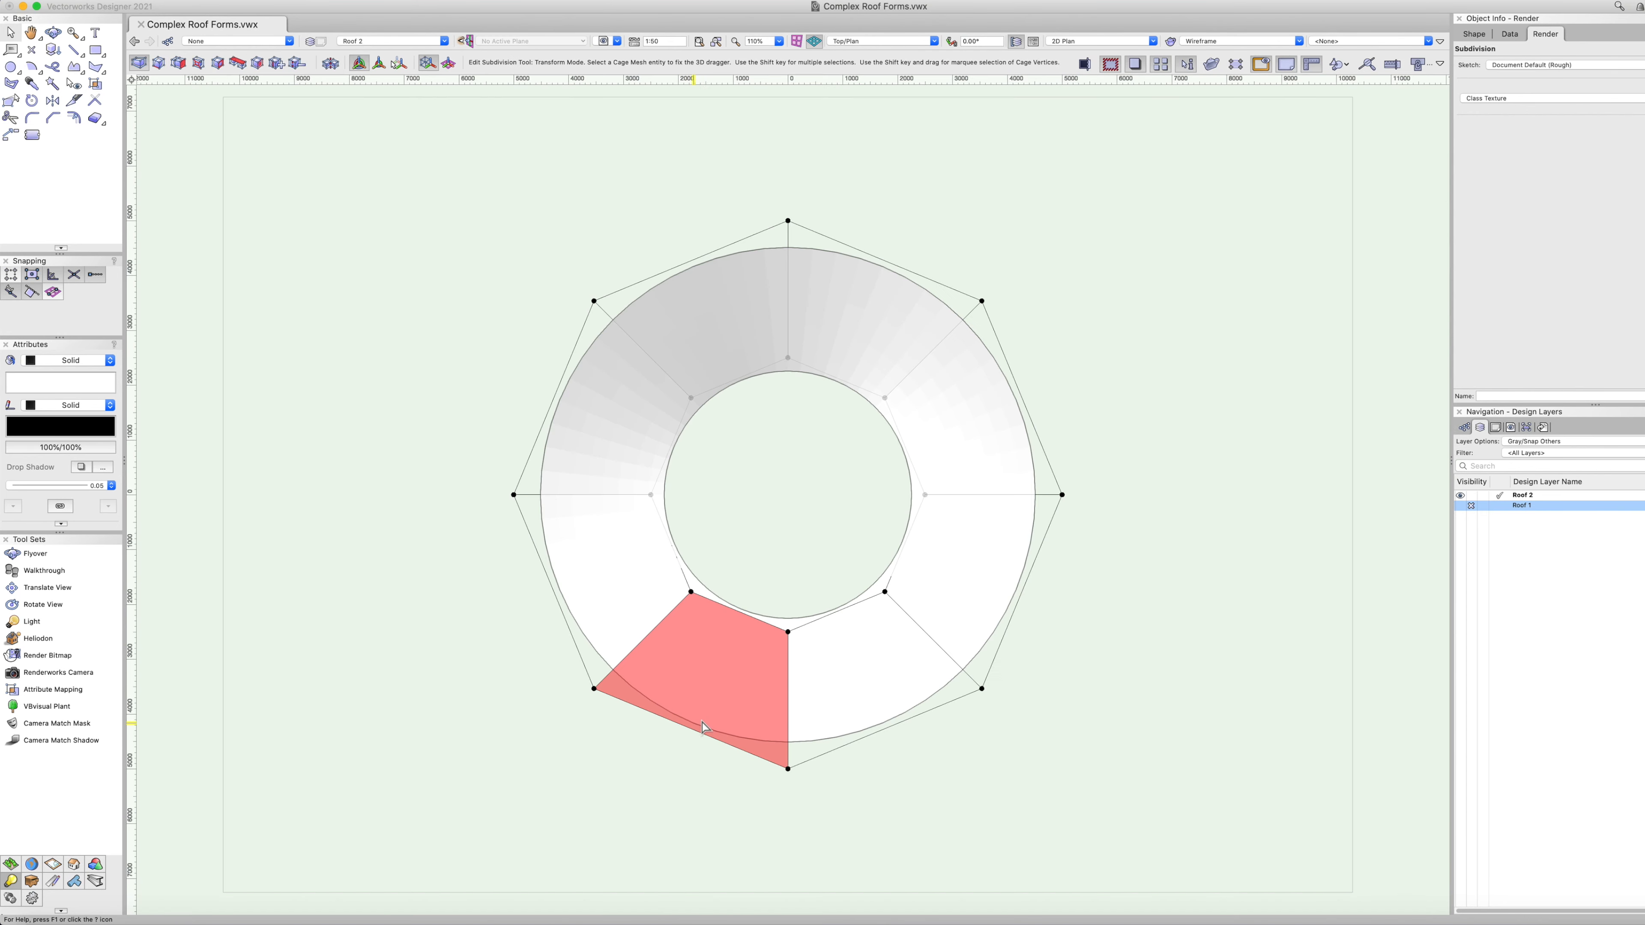
left_click(698, 735)
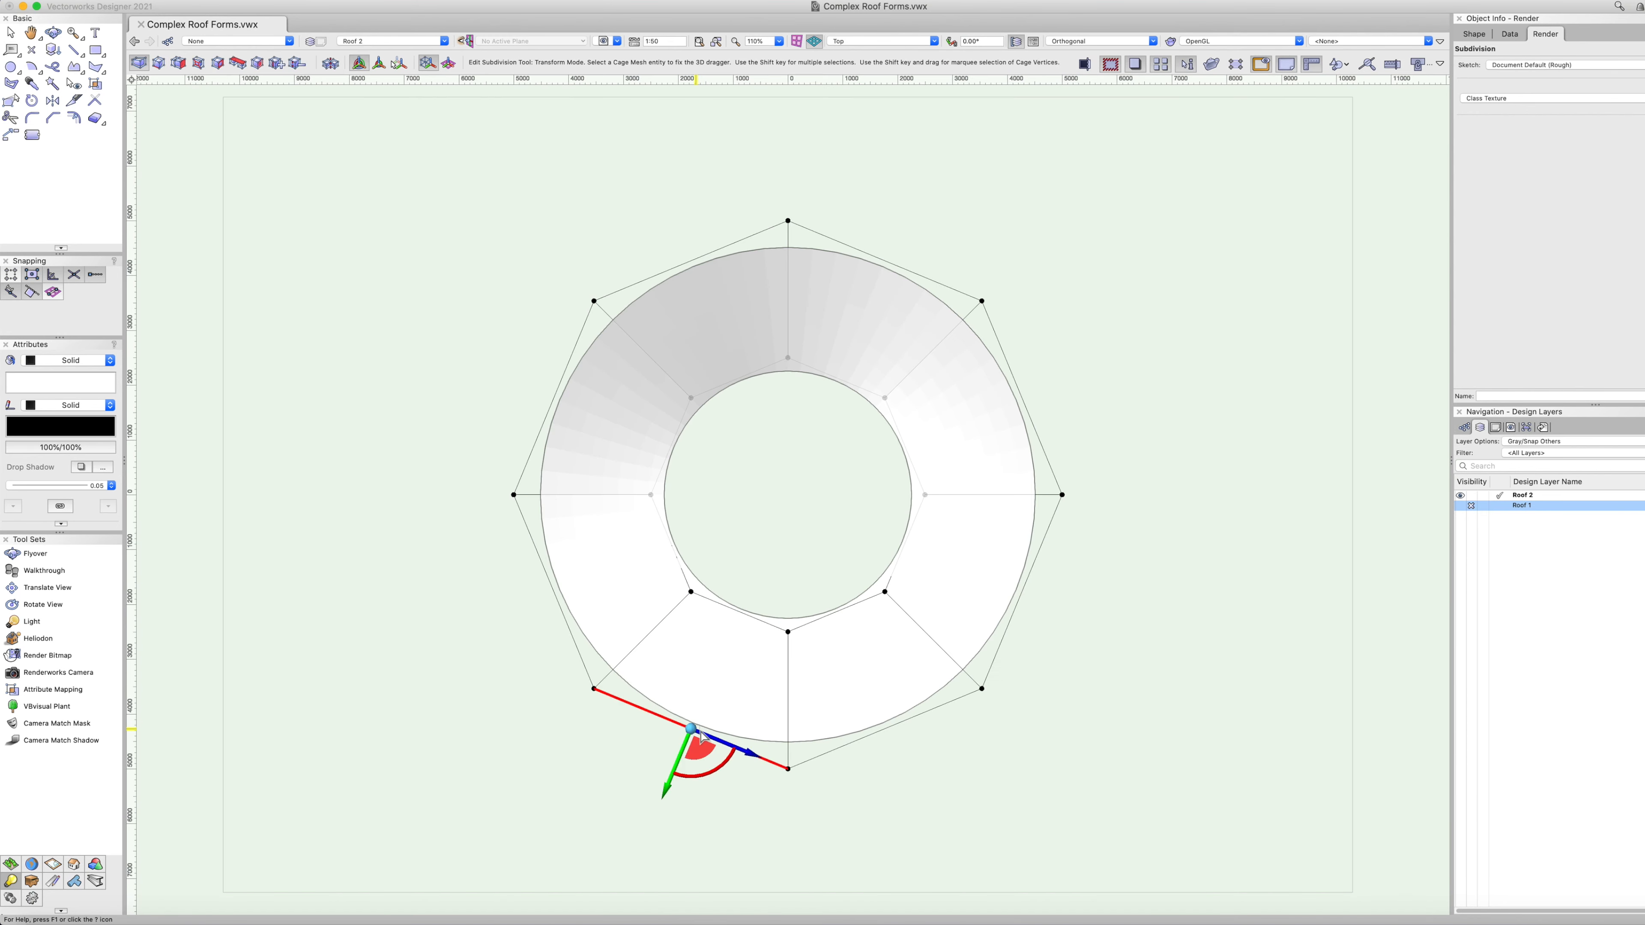
left_click(875, 743, "shift")
key("3")
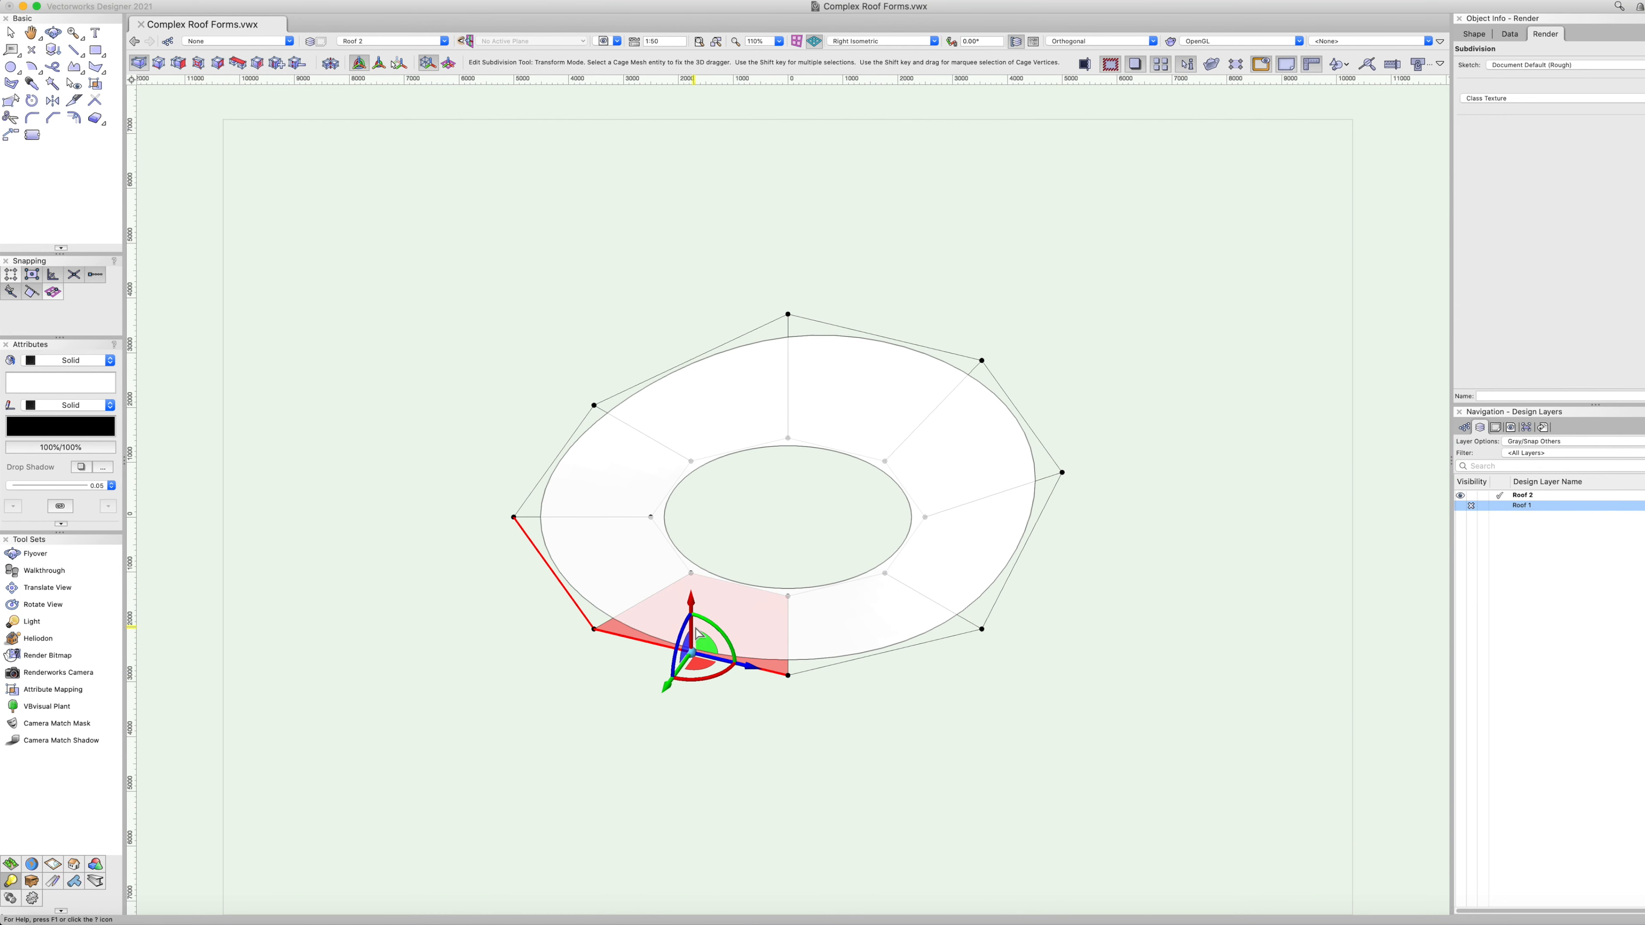
left_click(690, 610)
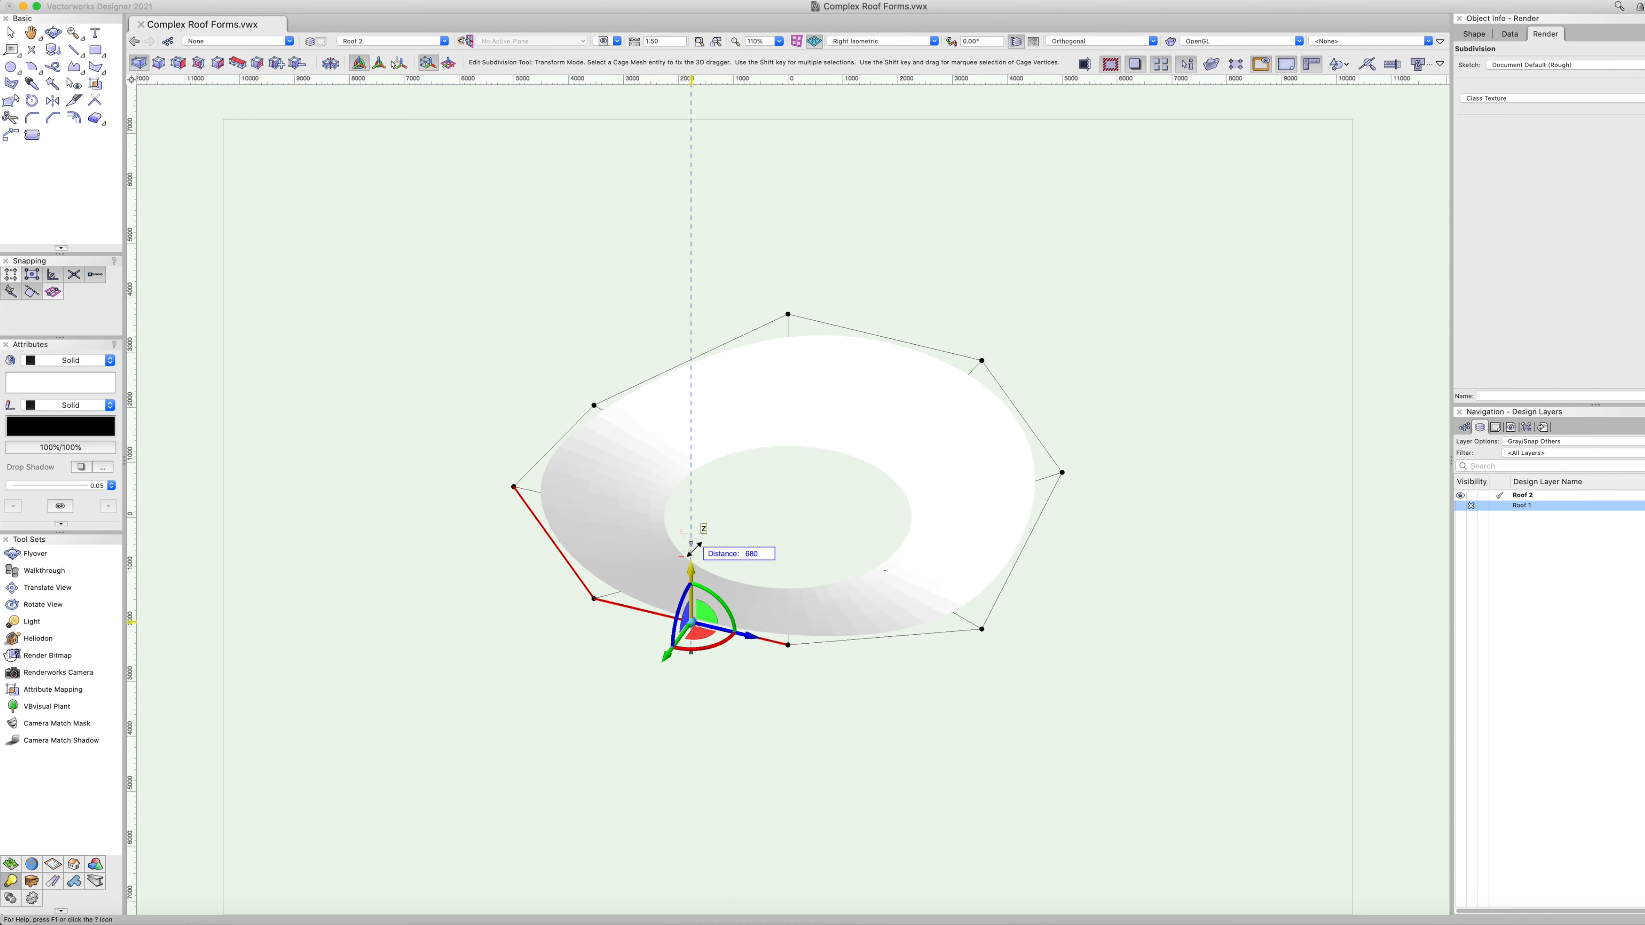
left_click(691, 549)
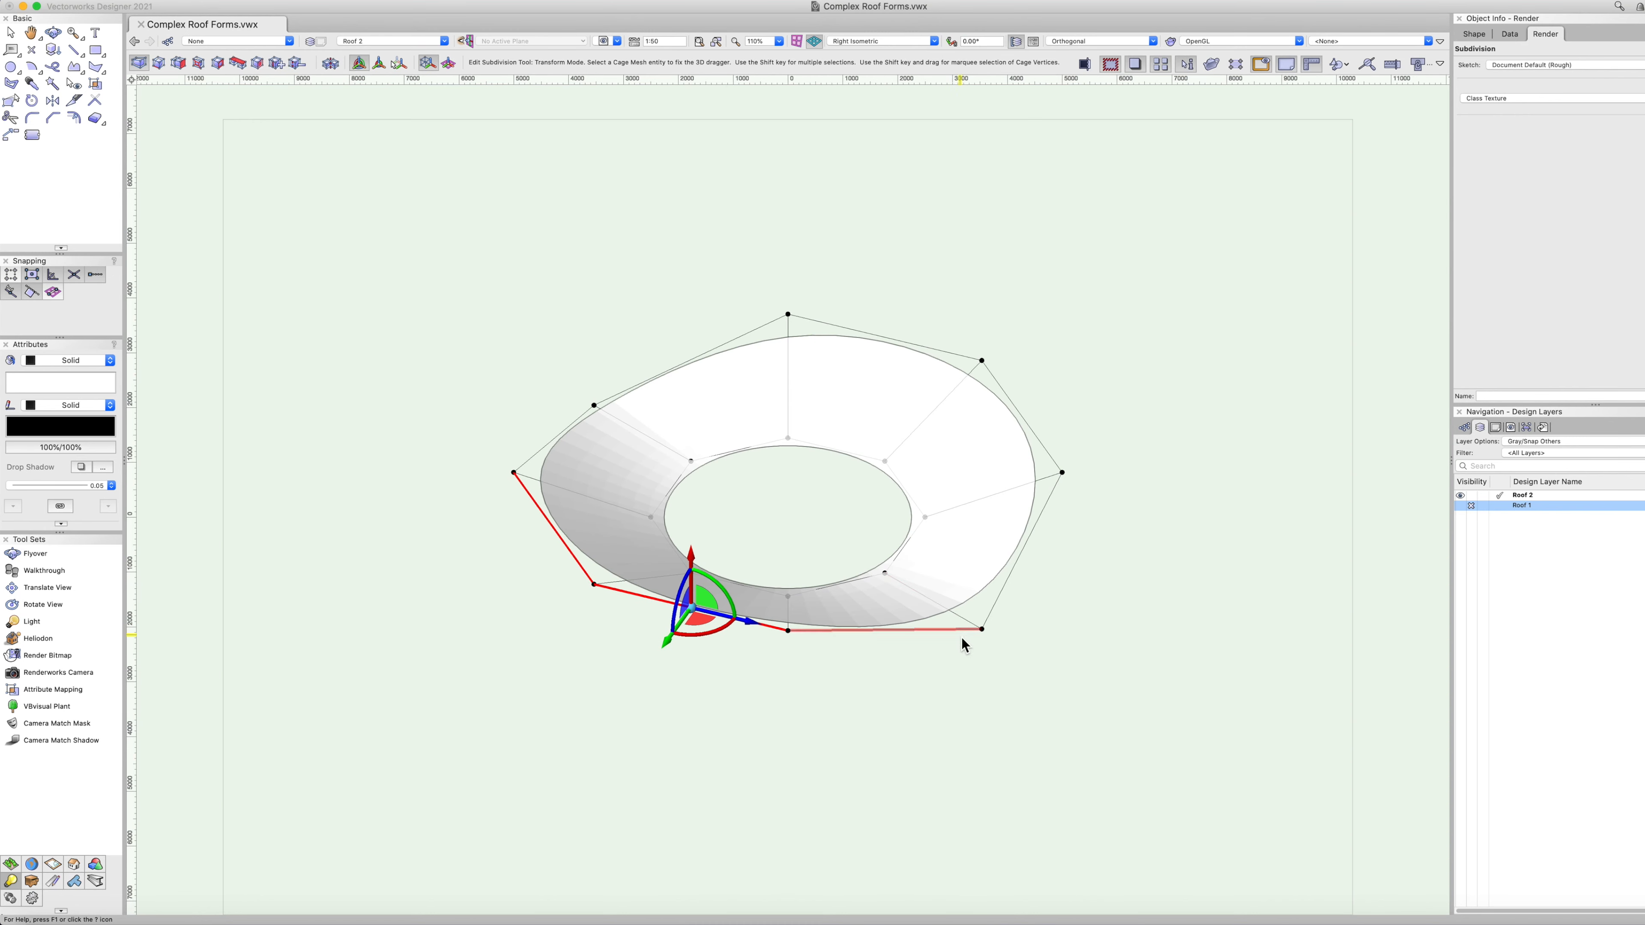
Move each of the two opposite outer cage vertices between the raised edge pairs by -1000 mm, lowering those ends of the ring.
left_click(982, 629)
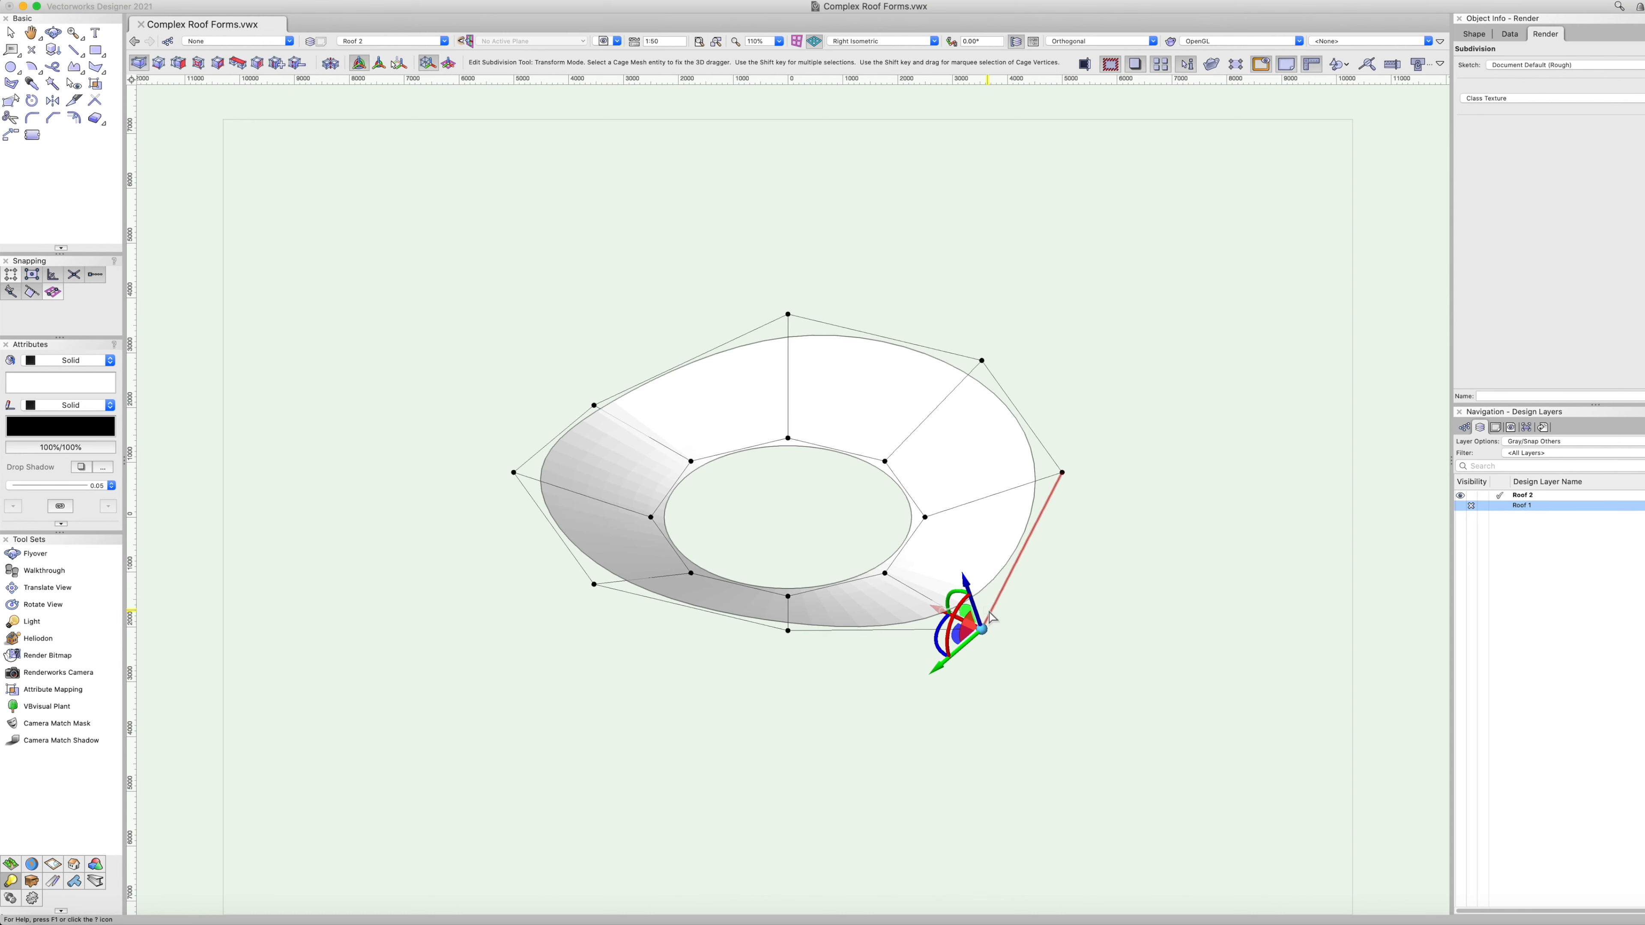
left_click(971, 588)
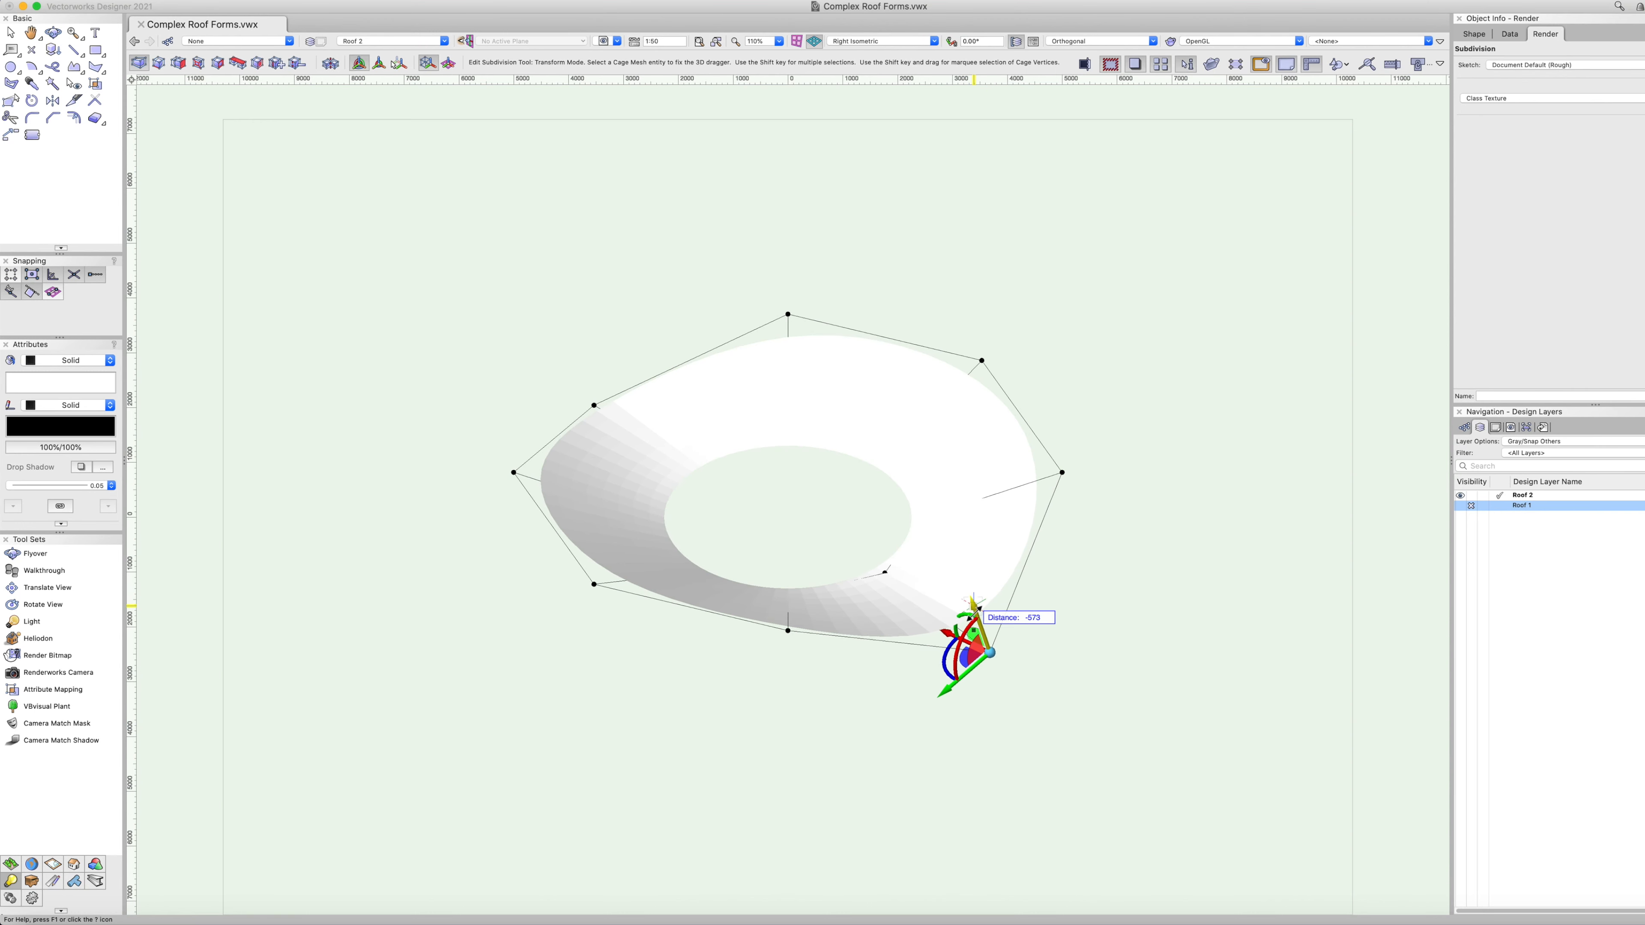
type("-1m")
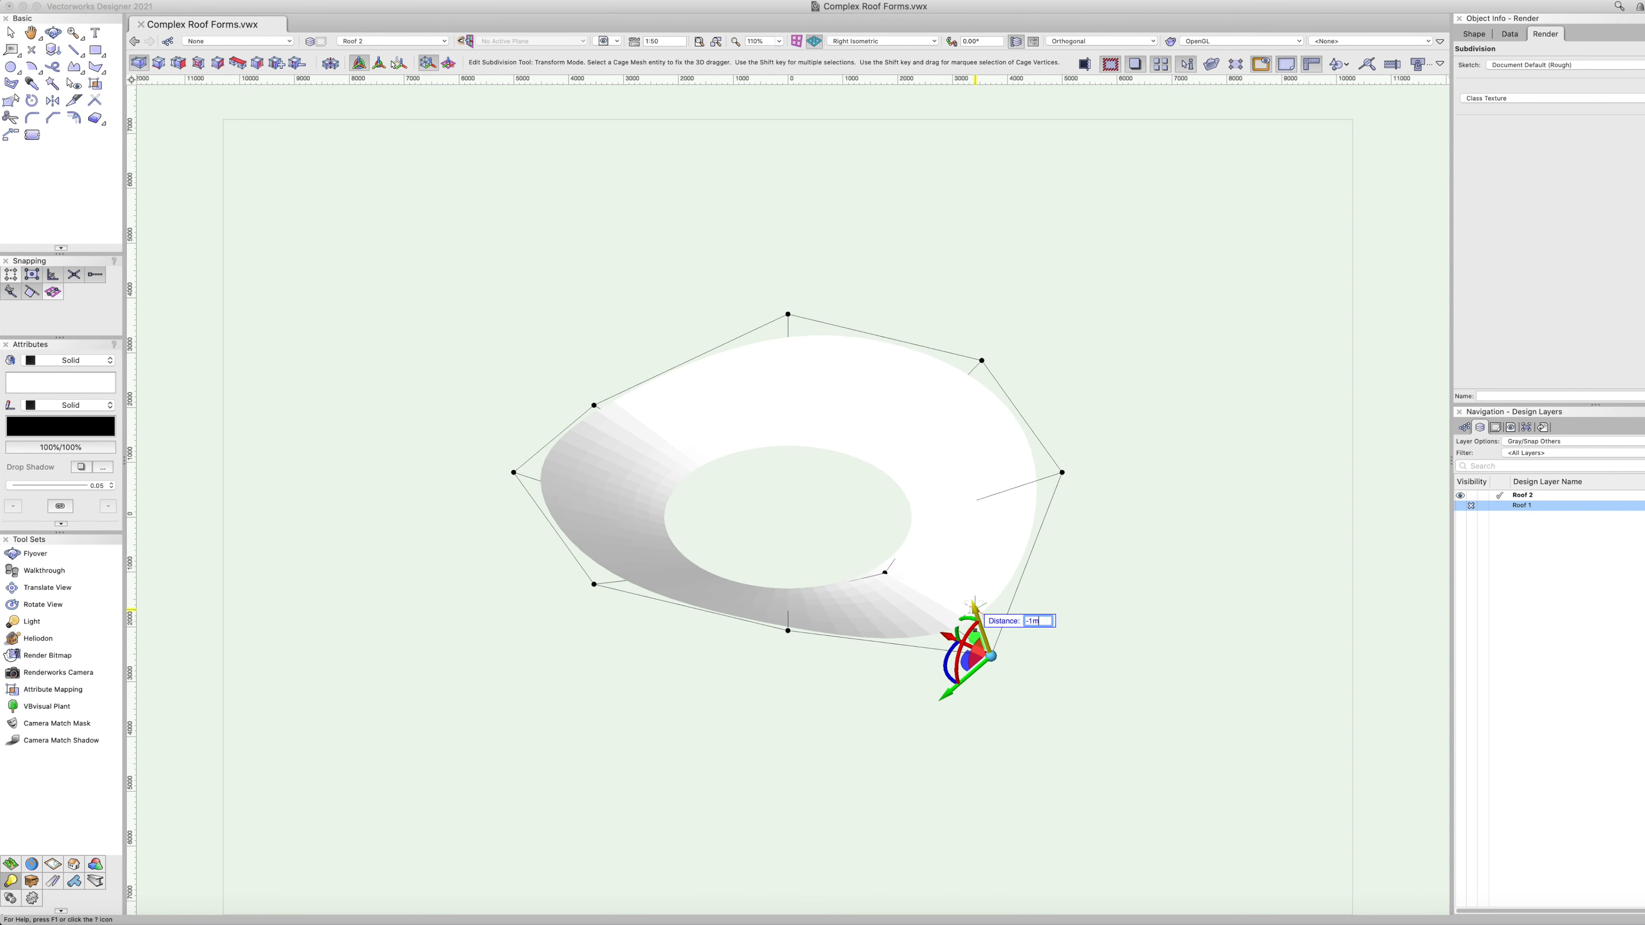
key("Return")
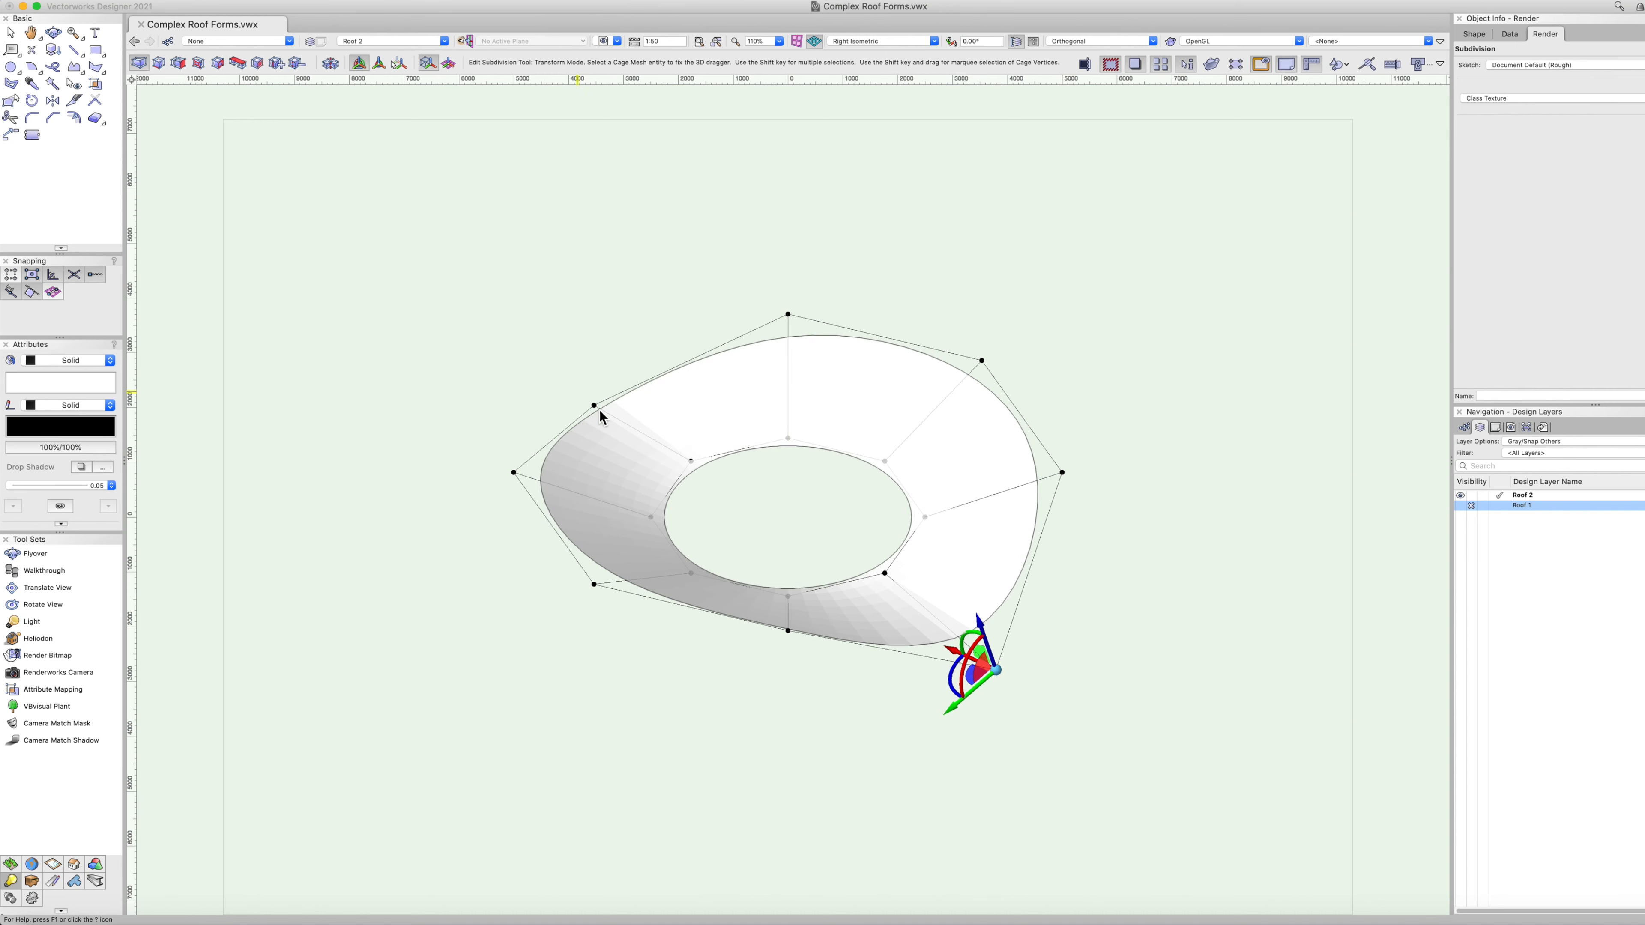
left_click(595, 406)
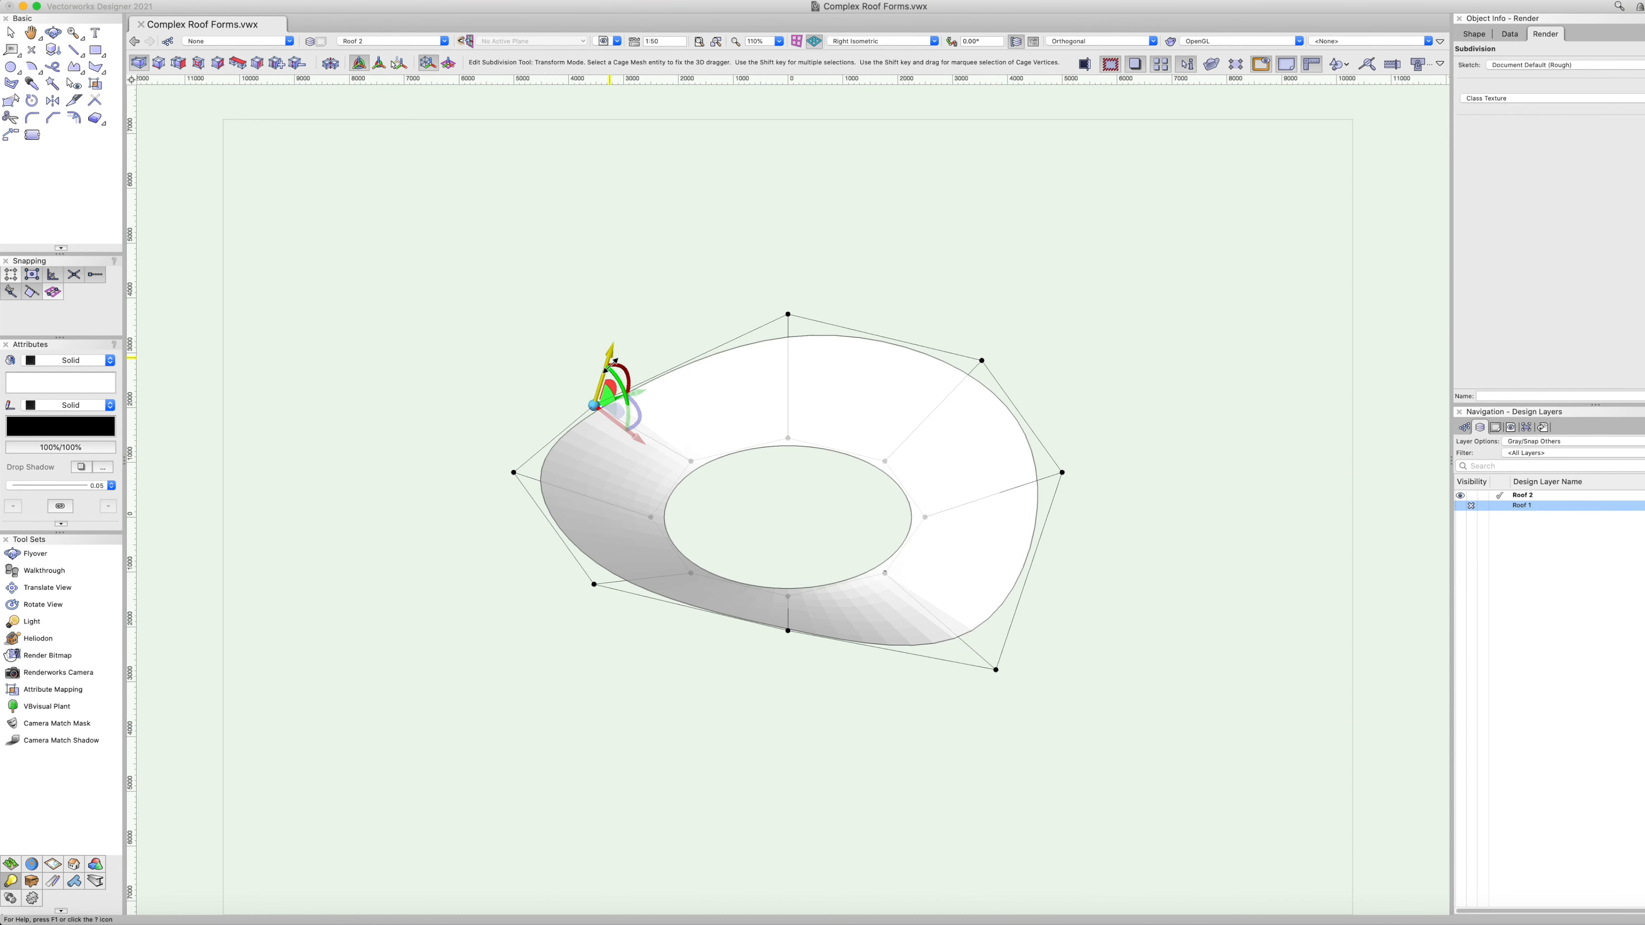
left_click_drag(612, 361, 599, 388)
type("-1000")
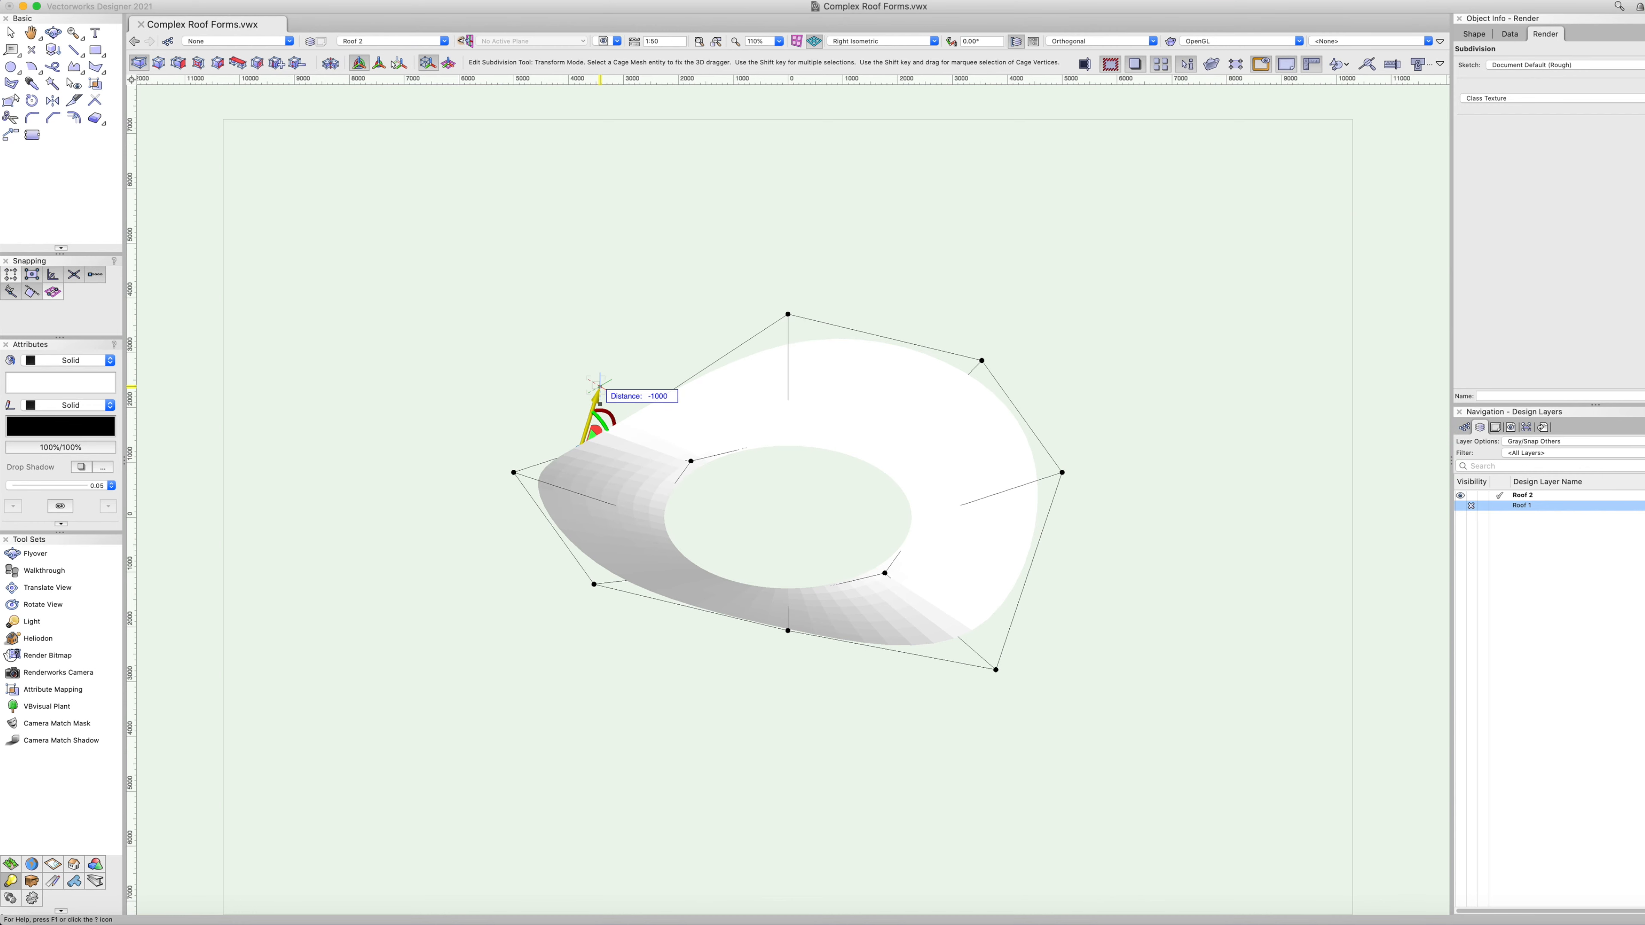
key("Return")
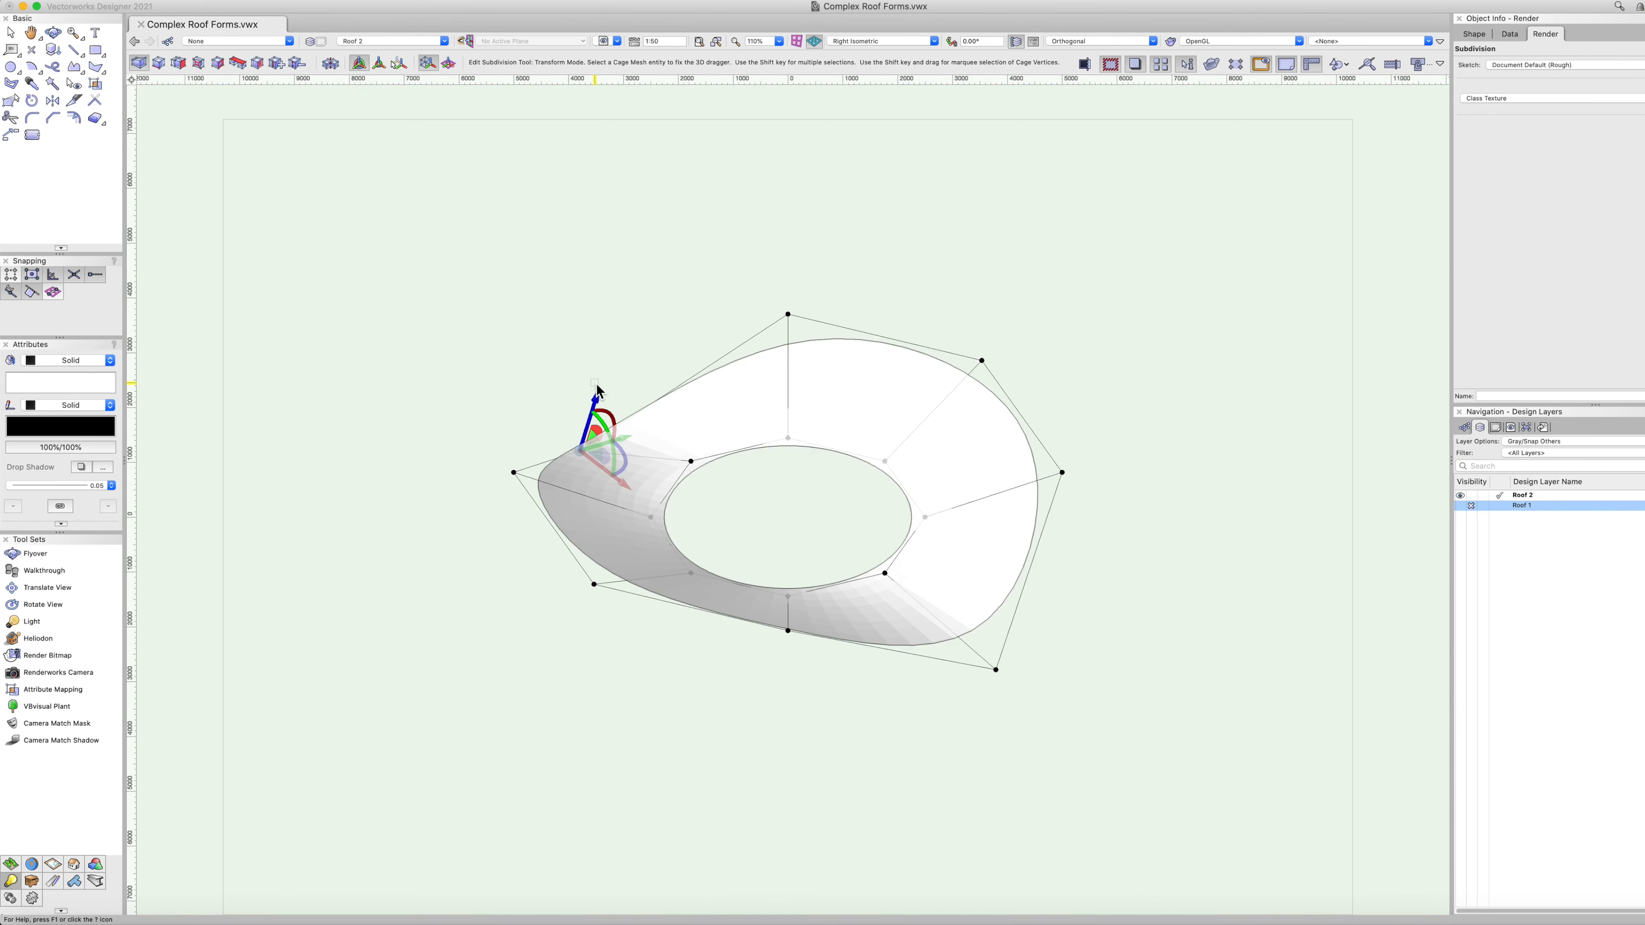
key("x")
Convert the shaped ring subdivision to a generic solid.
key("shift+c")
left_click_drag(944, 676, 885, 645)
key("F5")
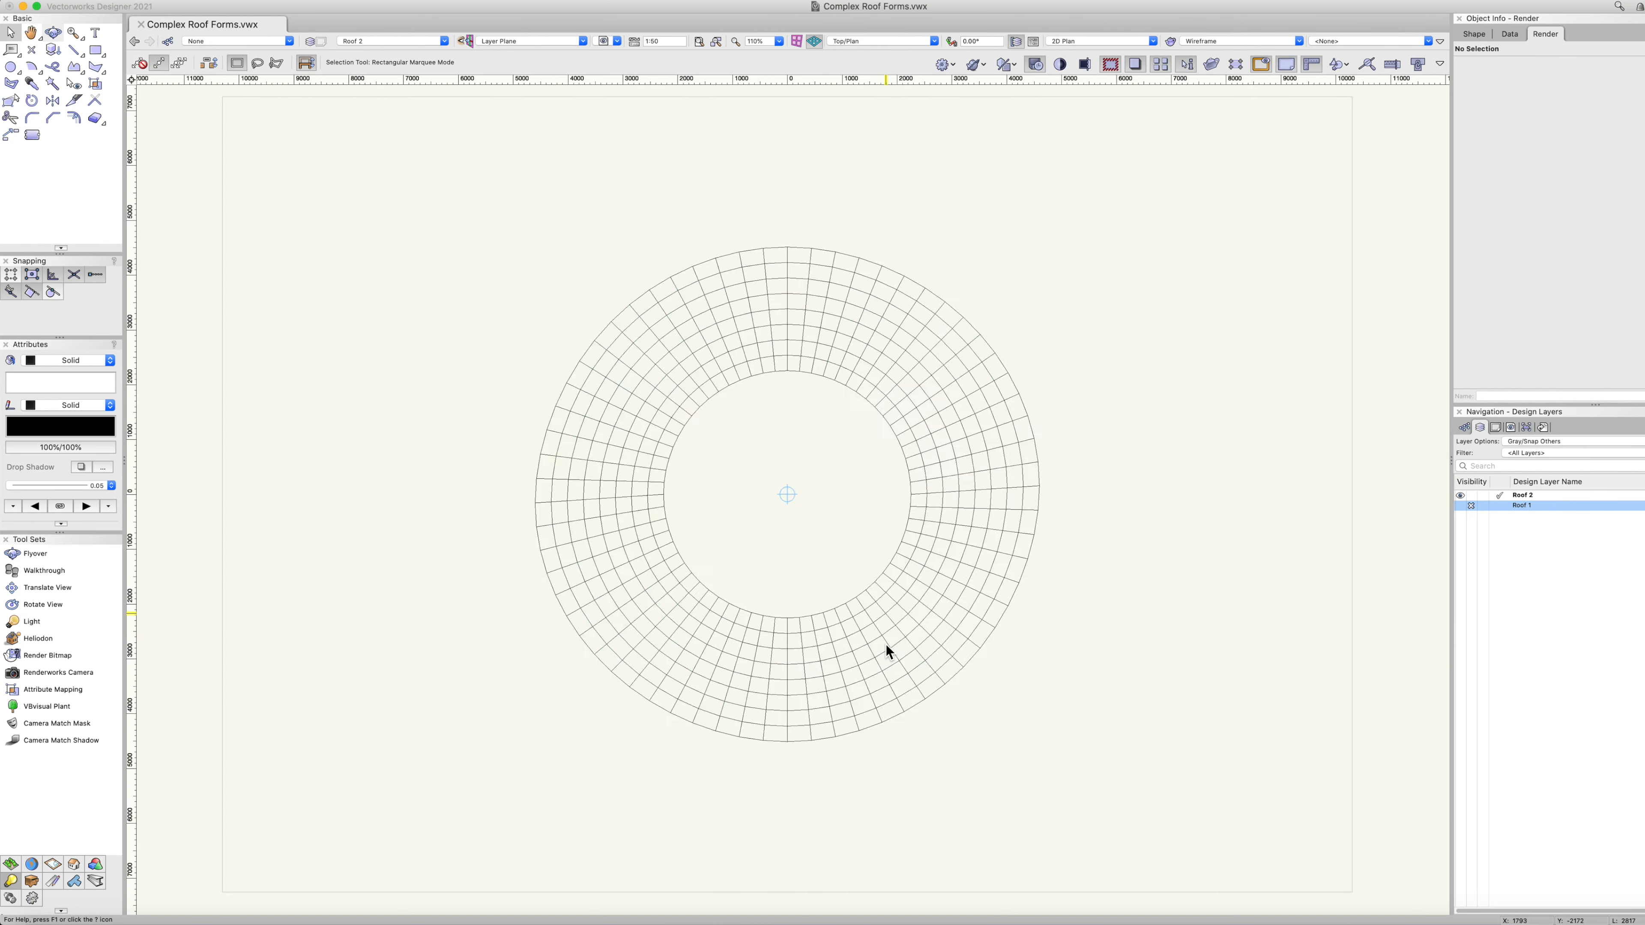
key("6")
key("3")
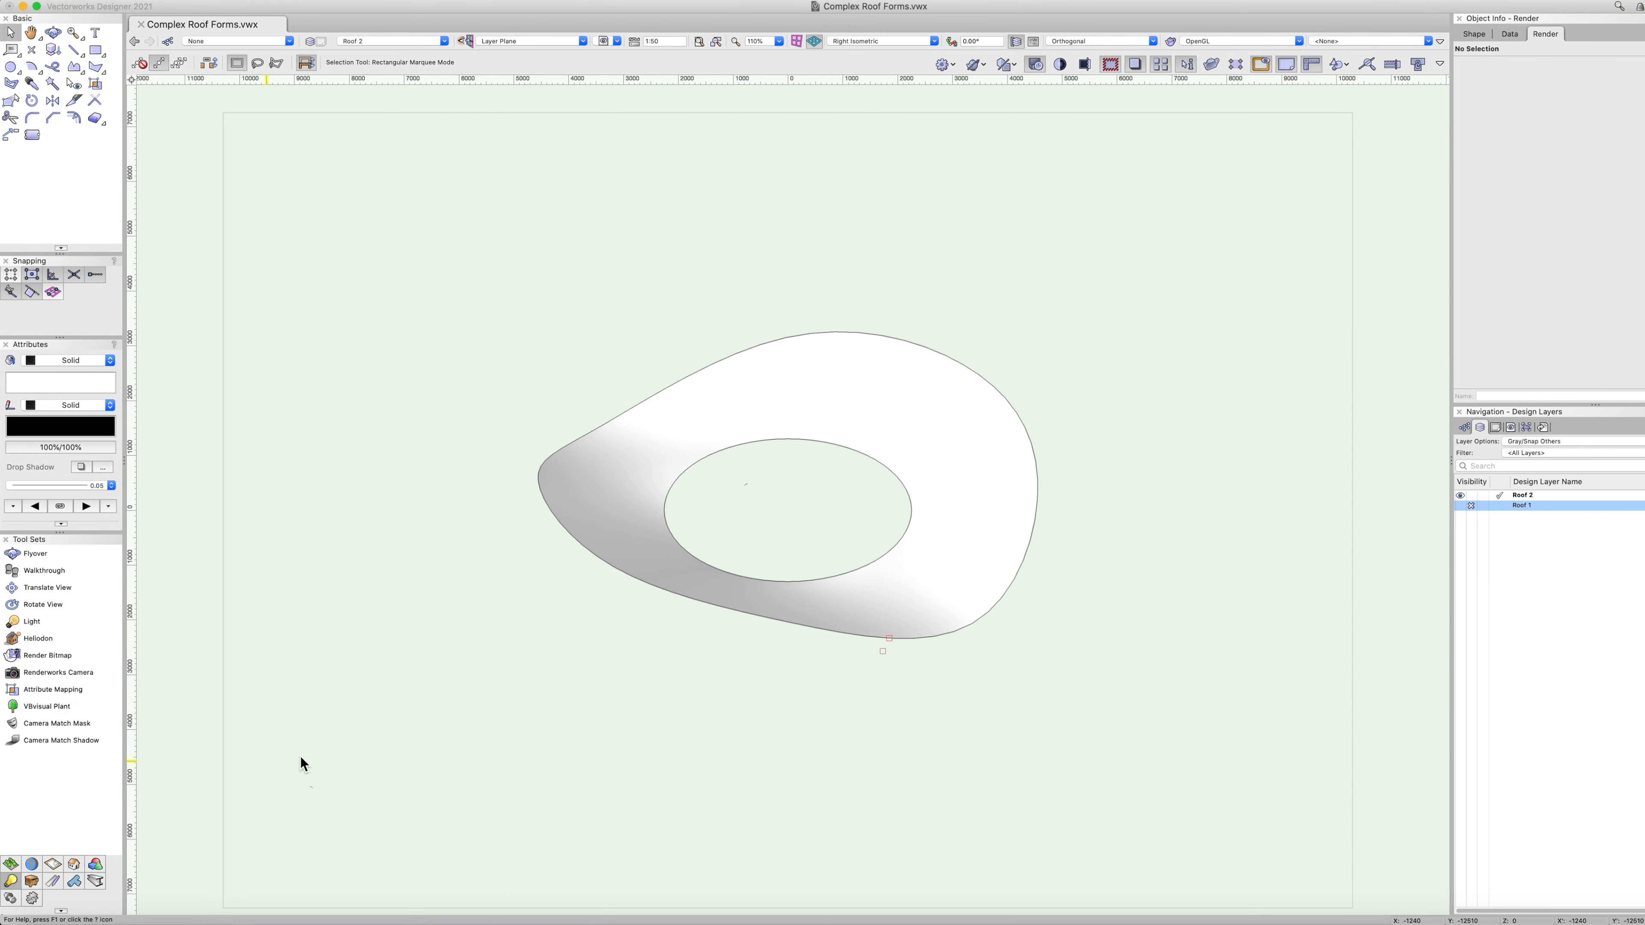
left_click(652, 557)
left_click(261, 0)
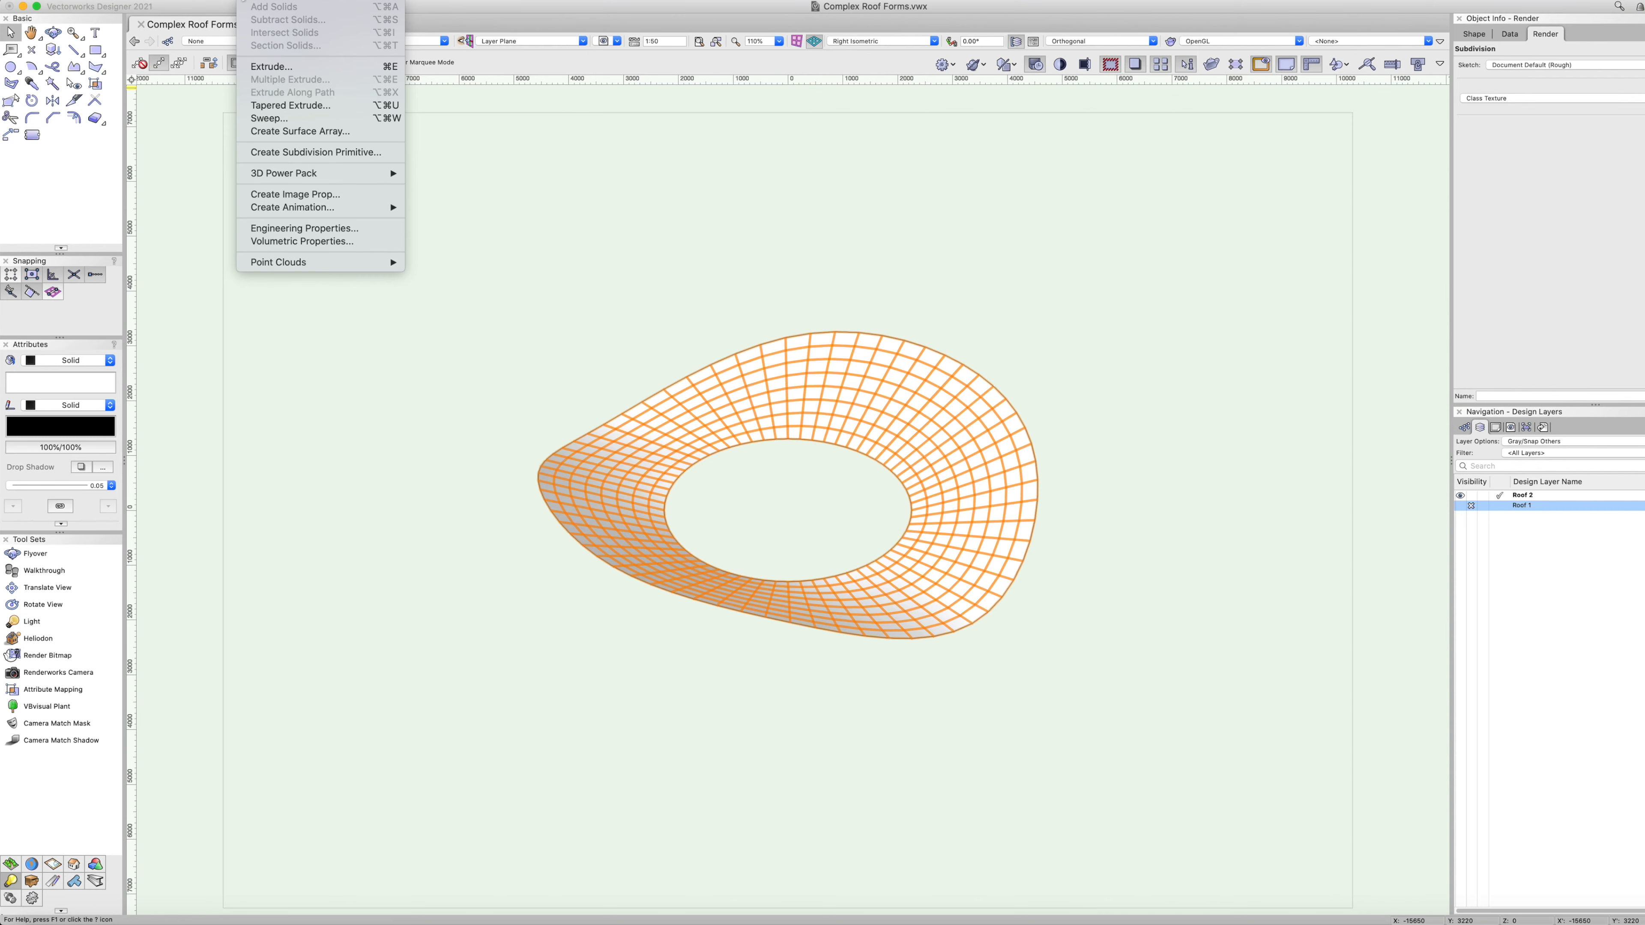
mouse_move(217, 0)
mouse_move(278, 253)
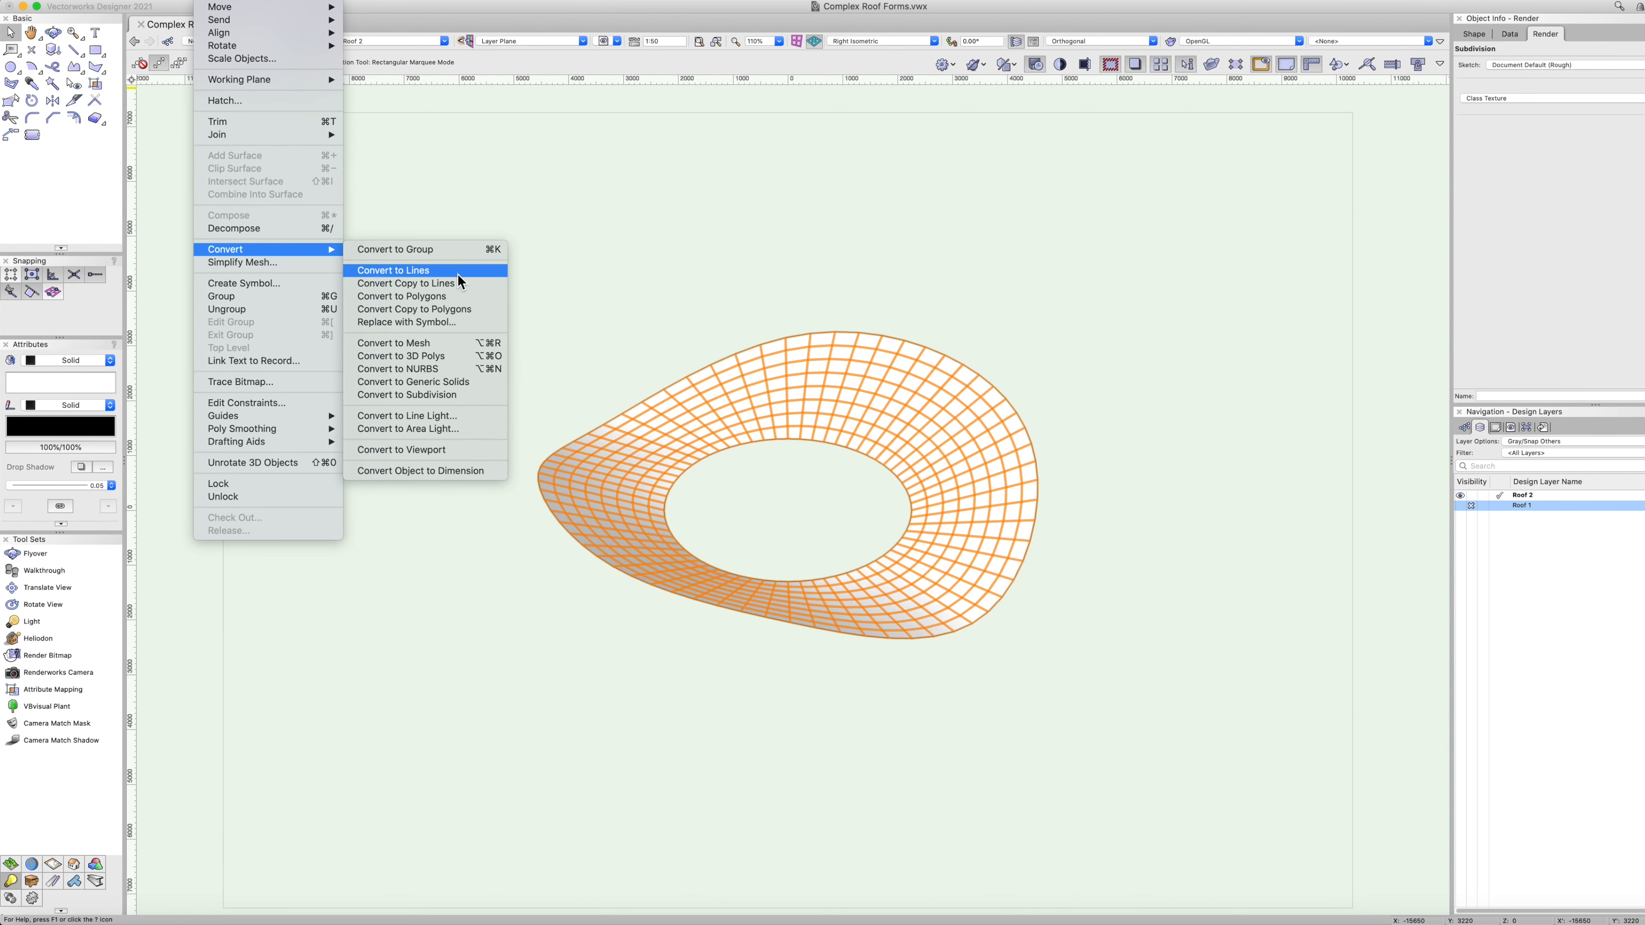
left_click(453, 382)
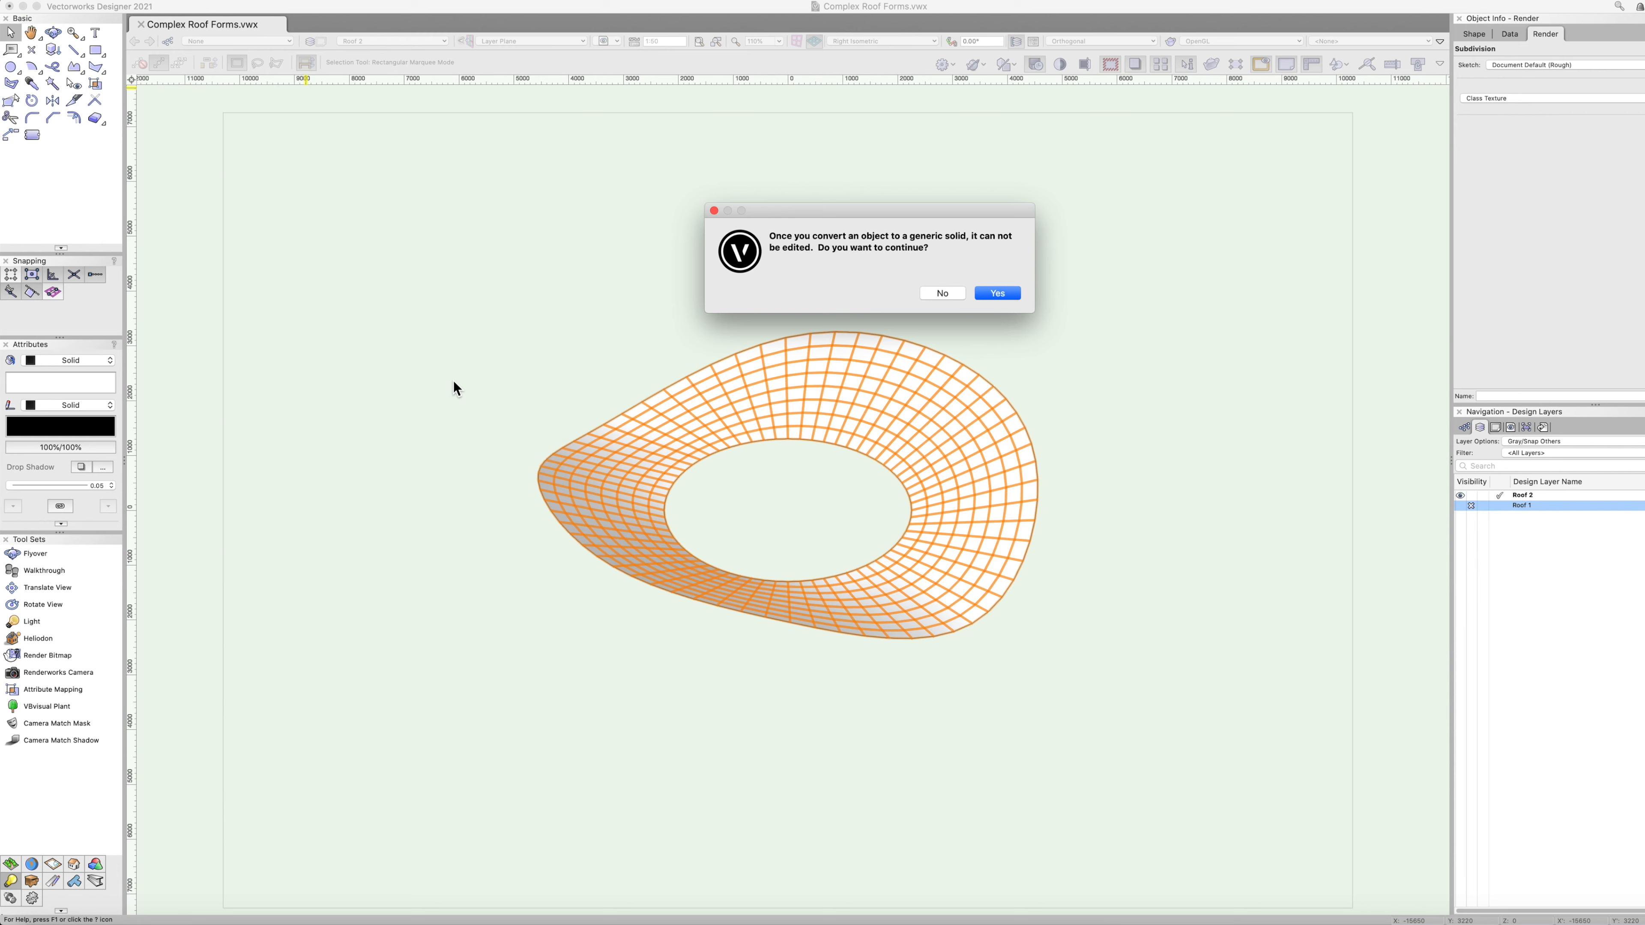
left_click(988, 293)
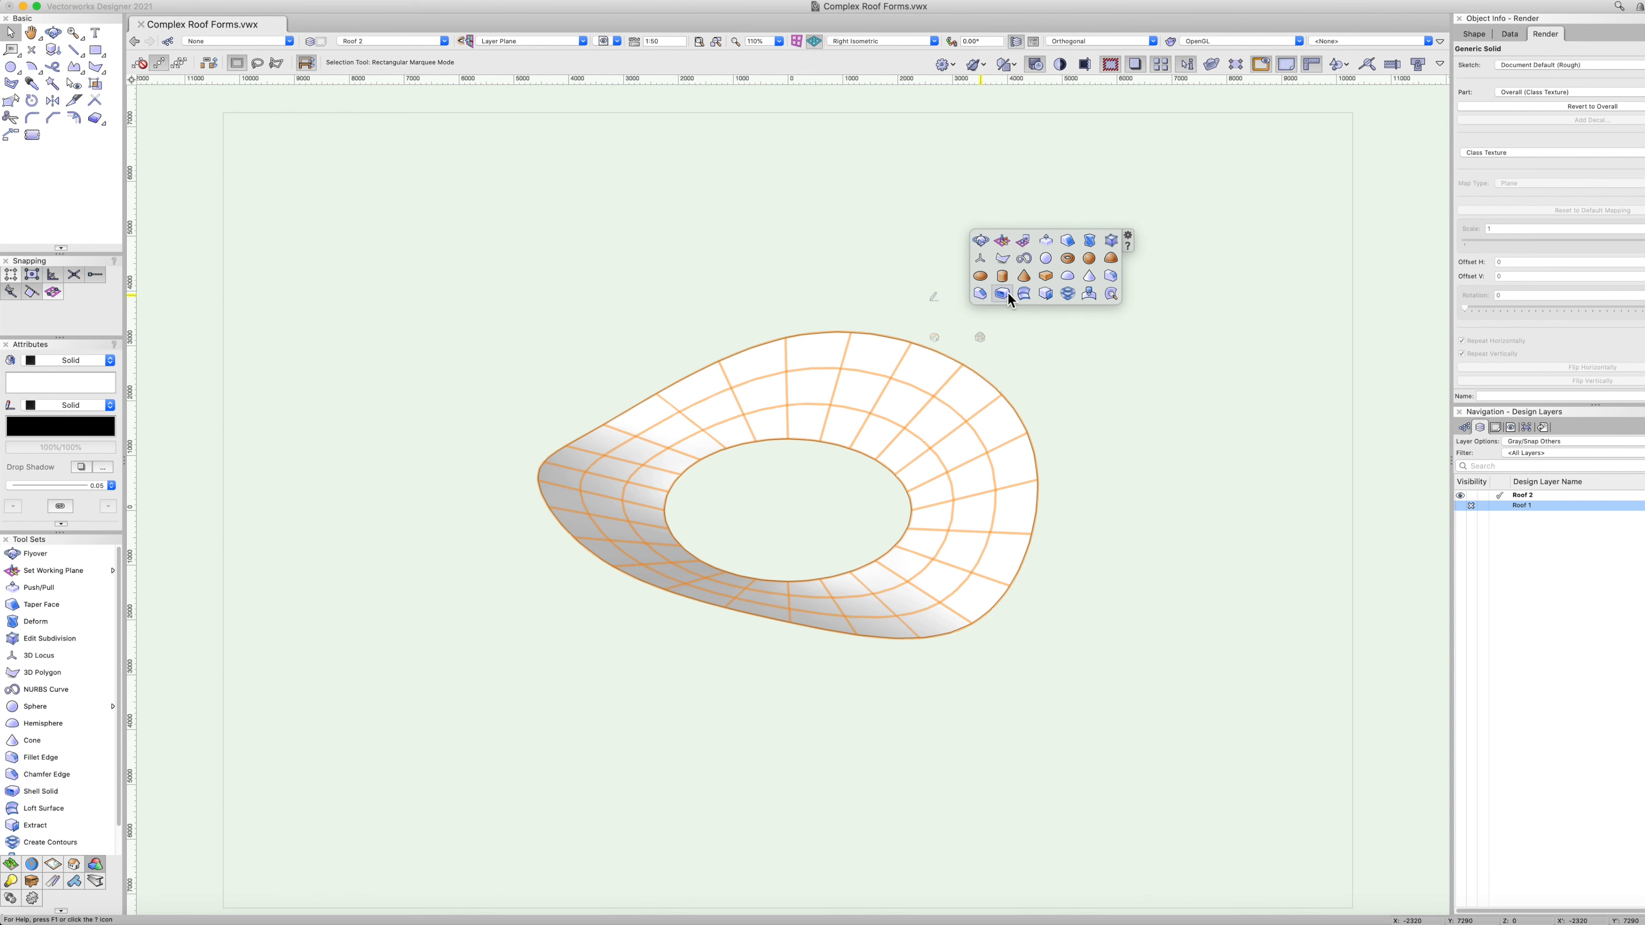
Shell the generic solid with a thickness of 200, selecting all eight faces around the ring.
left_click(1003, 294)
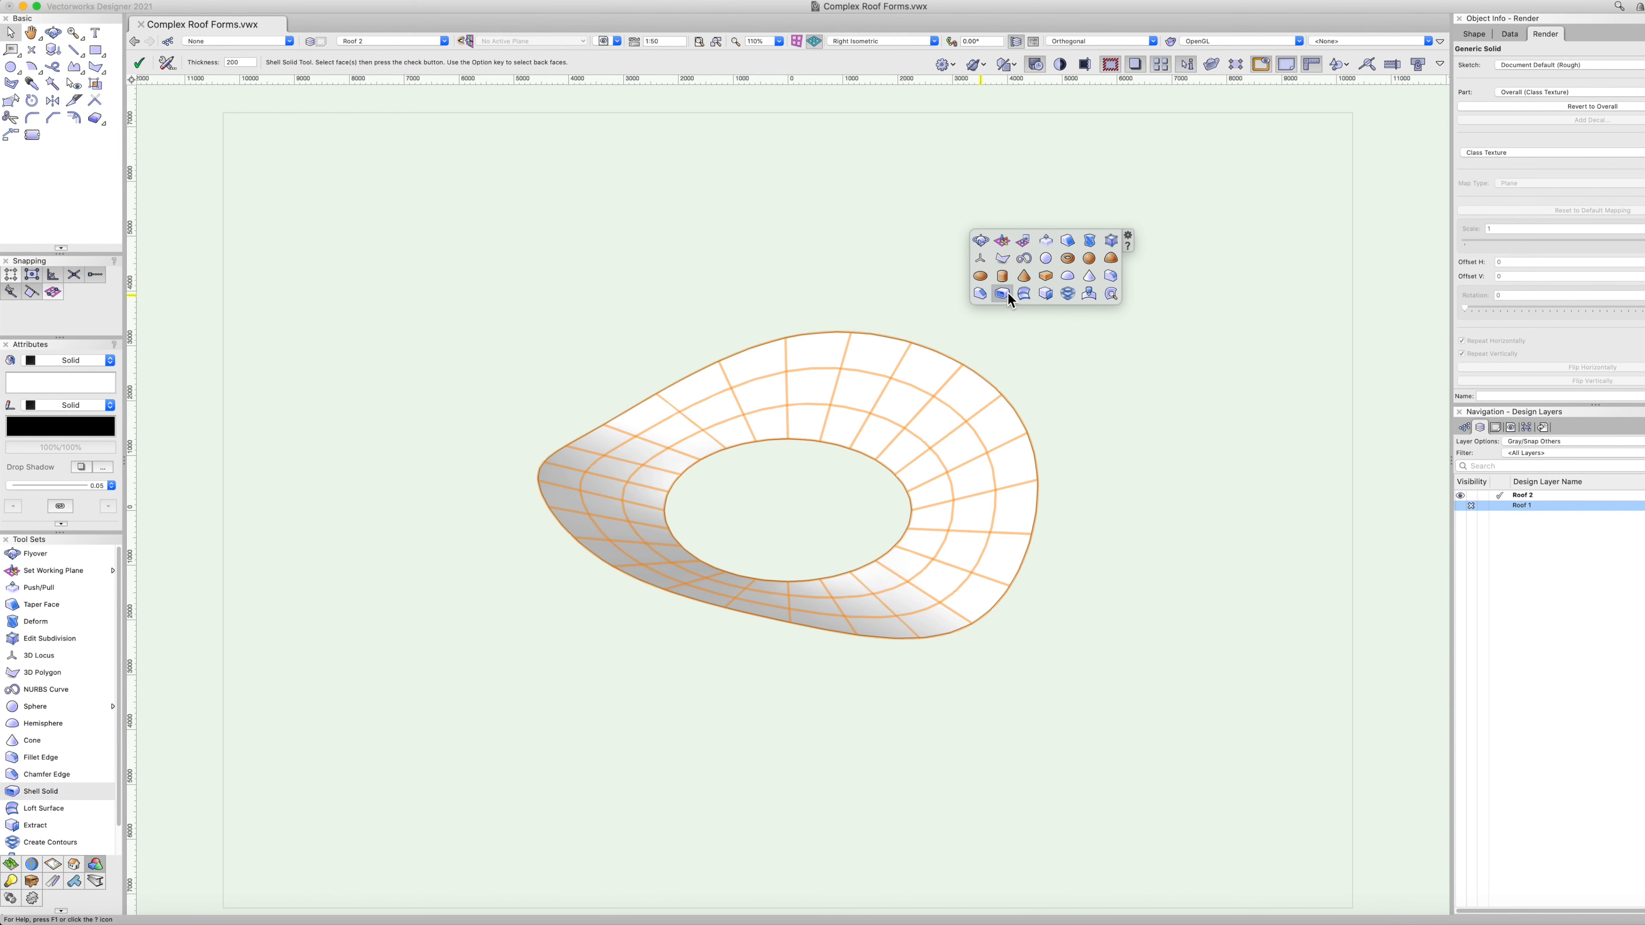
left_click(921, 391, "shift")
left_click(958, 426, "shift")
left_click(915, 577, "shift")
left_click(842, 599, "shift")
left_click(736, 594, "shift")
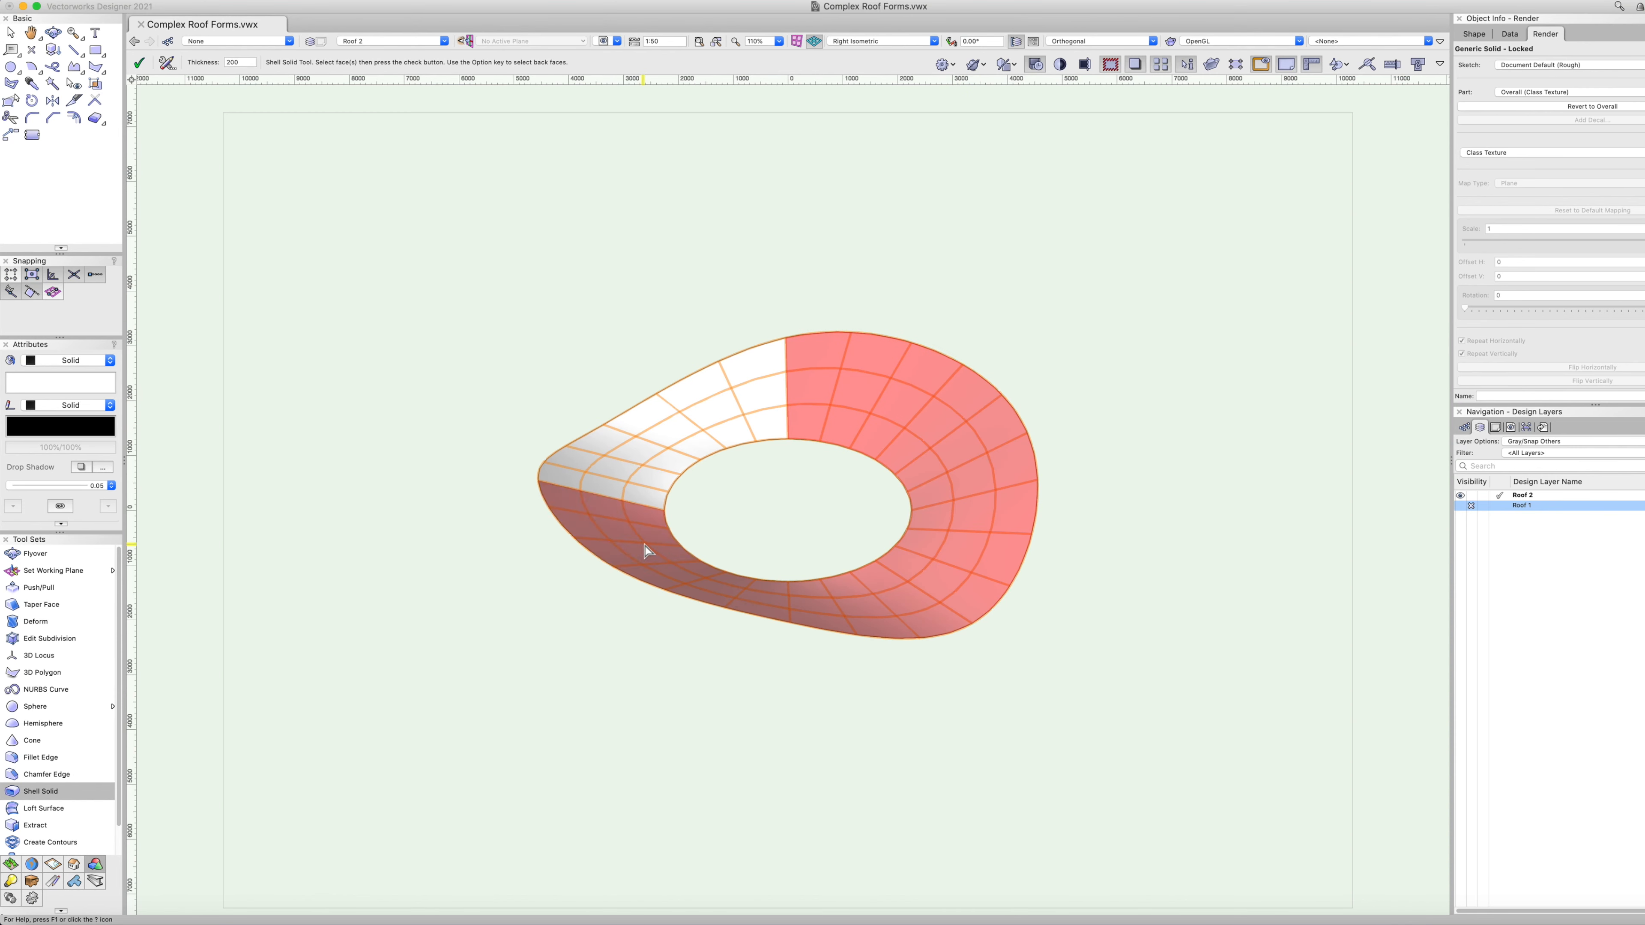
left_click(644, 545, "shift")
left_click(649, 455, "shift")
left_click(704, 406, "shift")
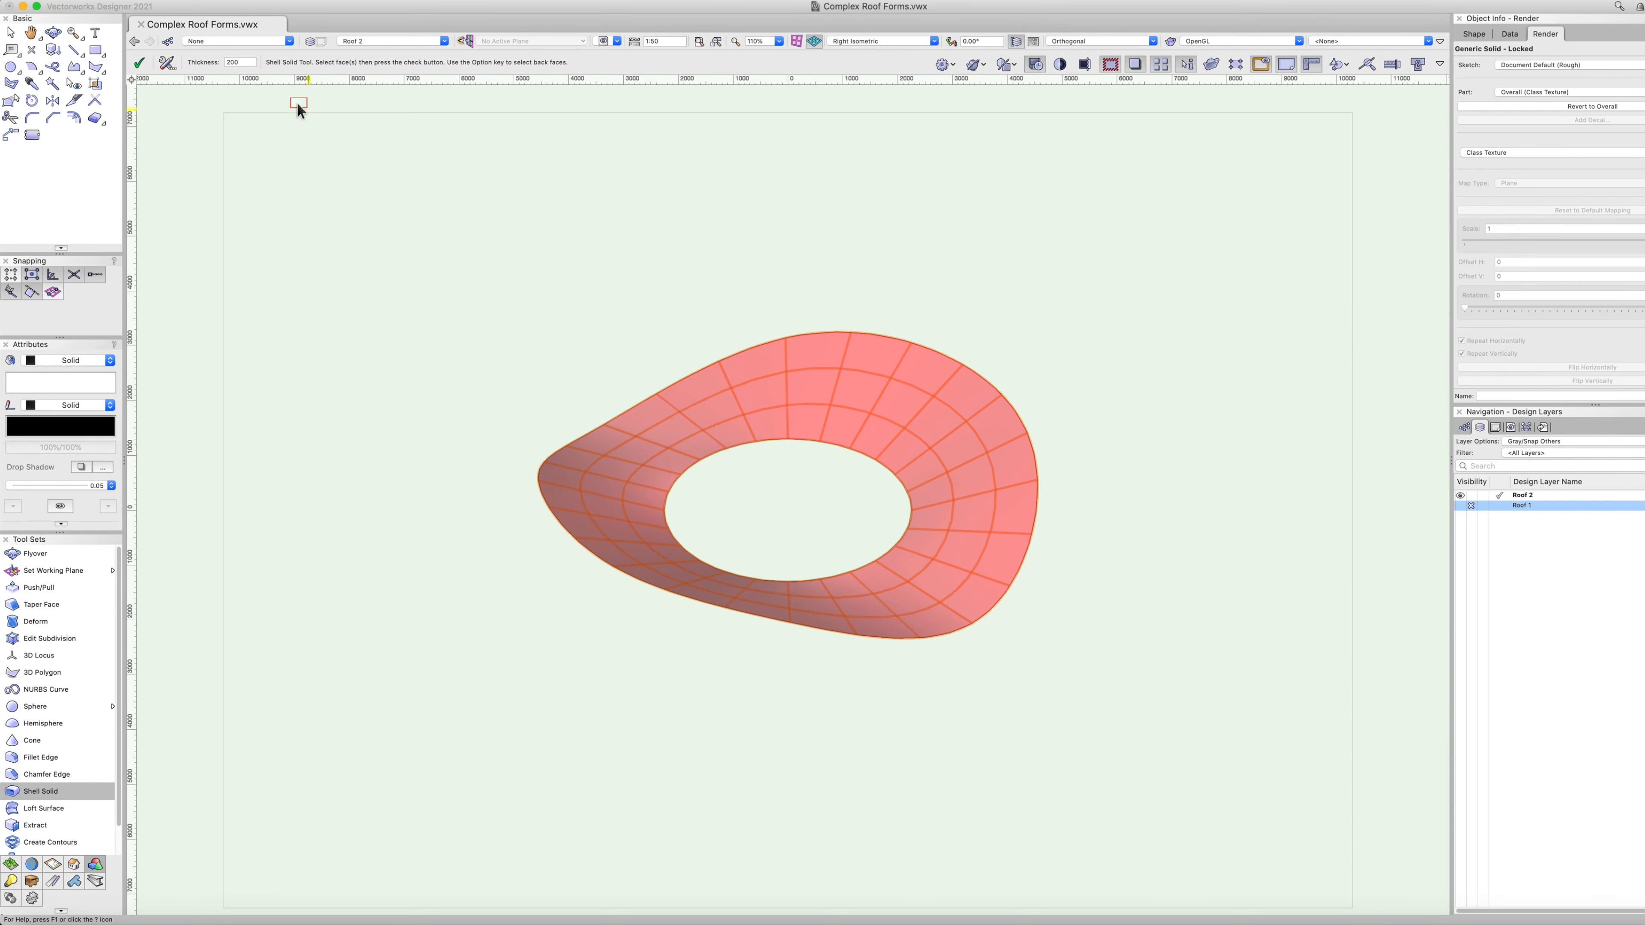
left_click(139, 64)
Apply the Wood-Ash Cladding texture from Vectorworks Texture Pack 2 to the shelled ring roof.
key("c")
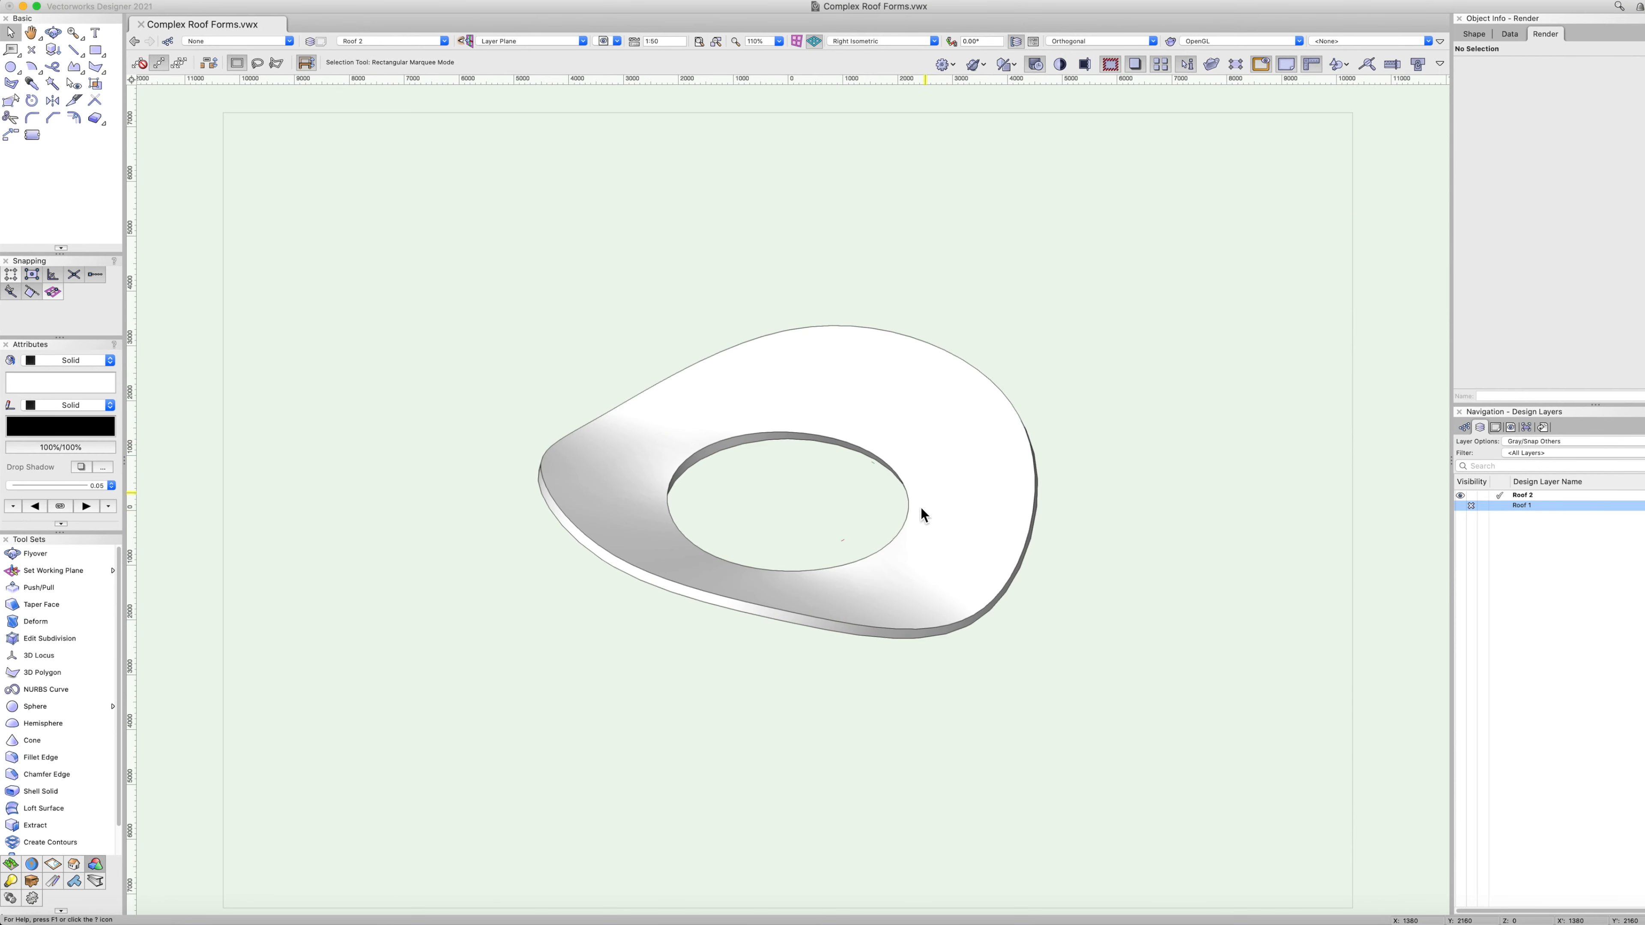
left_click_drag(841, 657, 786, 588)
key("x")
left_click(1003, 455)
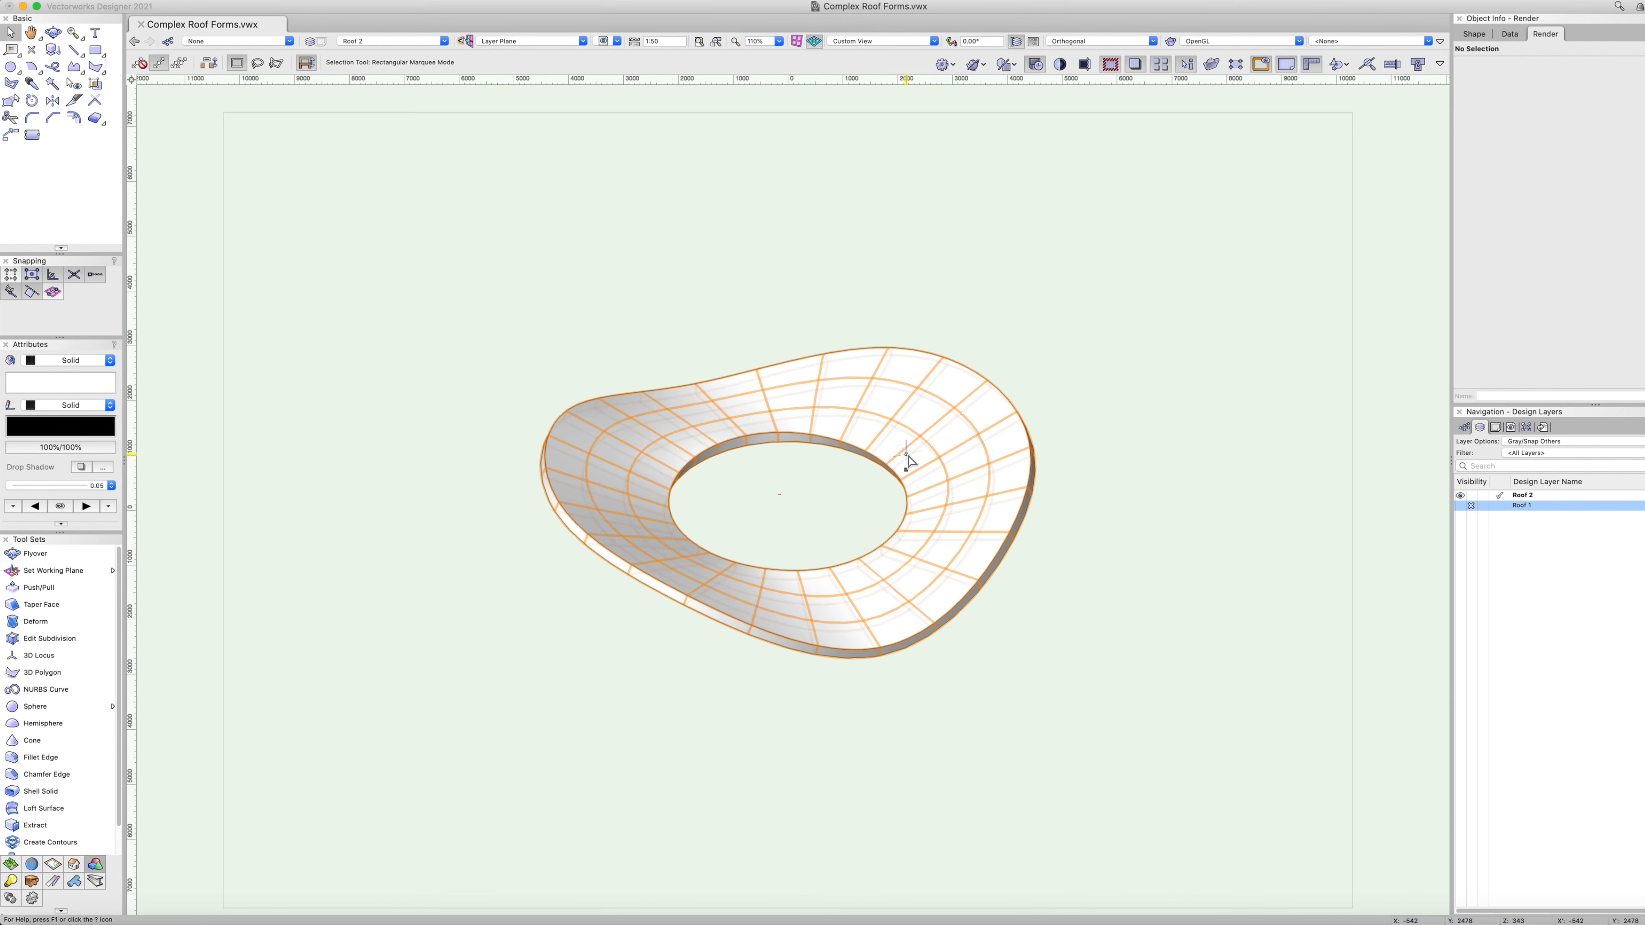
key("super+r")
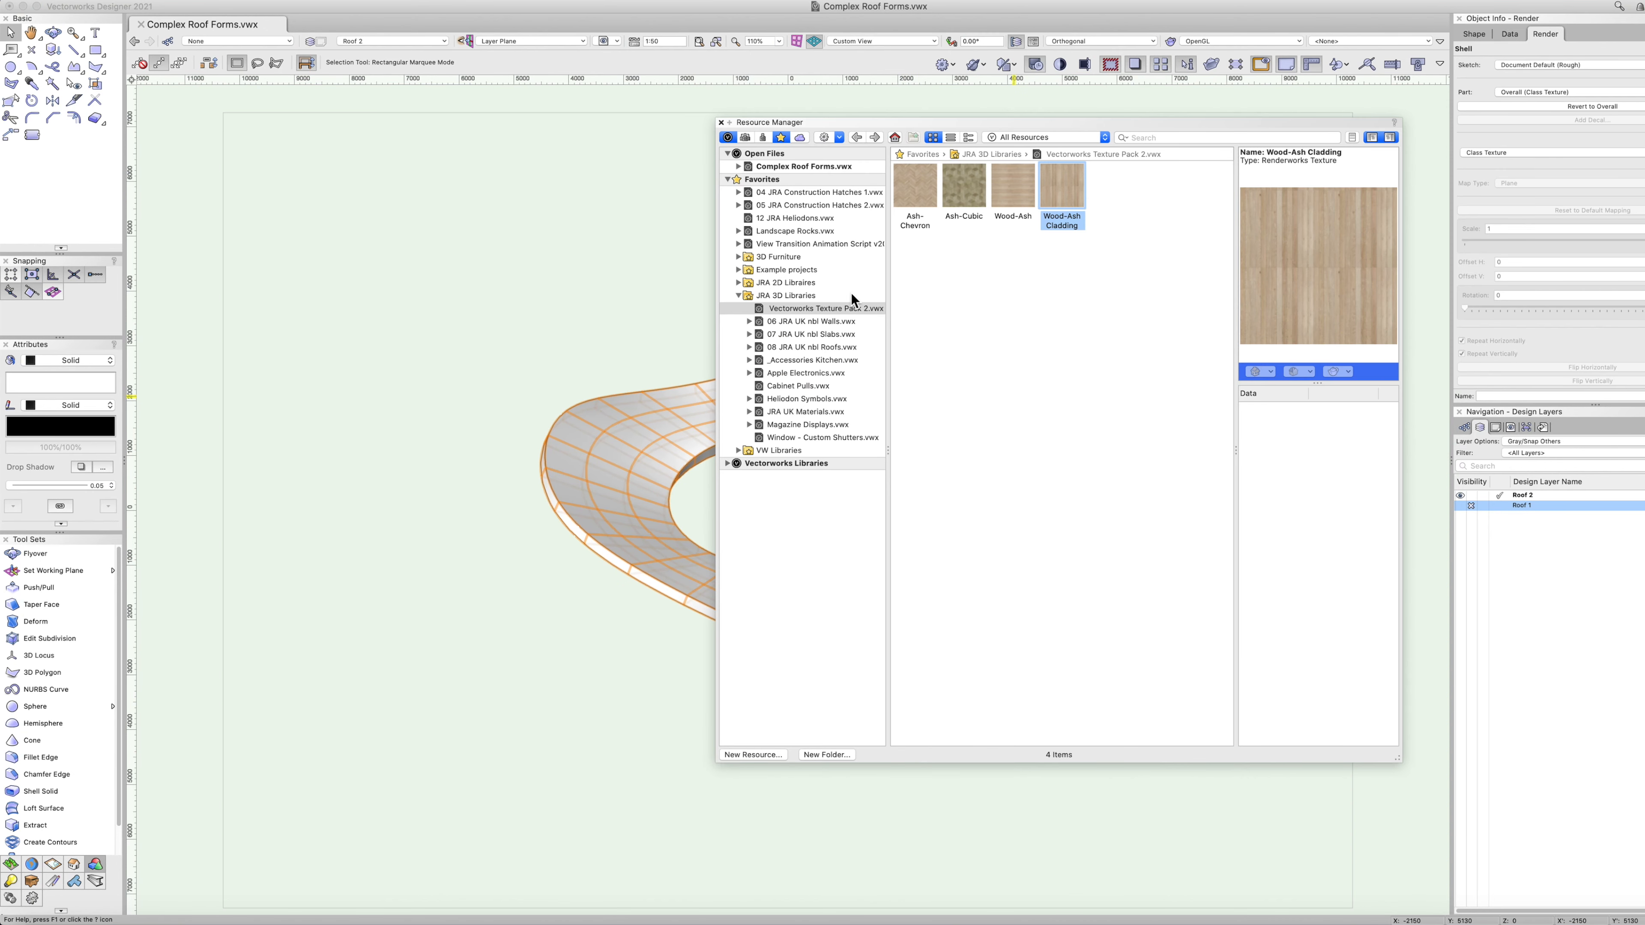
double_click(1061, 197)
left_click(1049, 460)
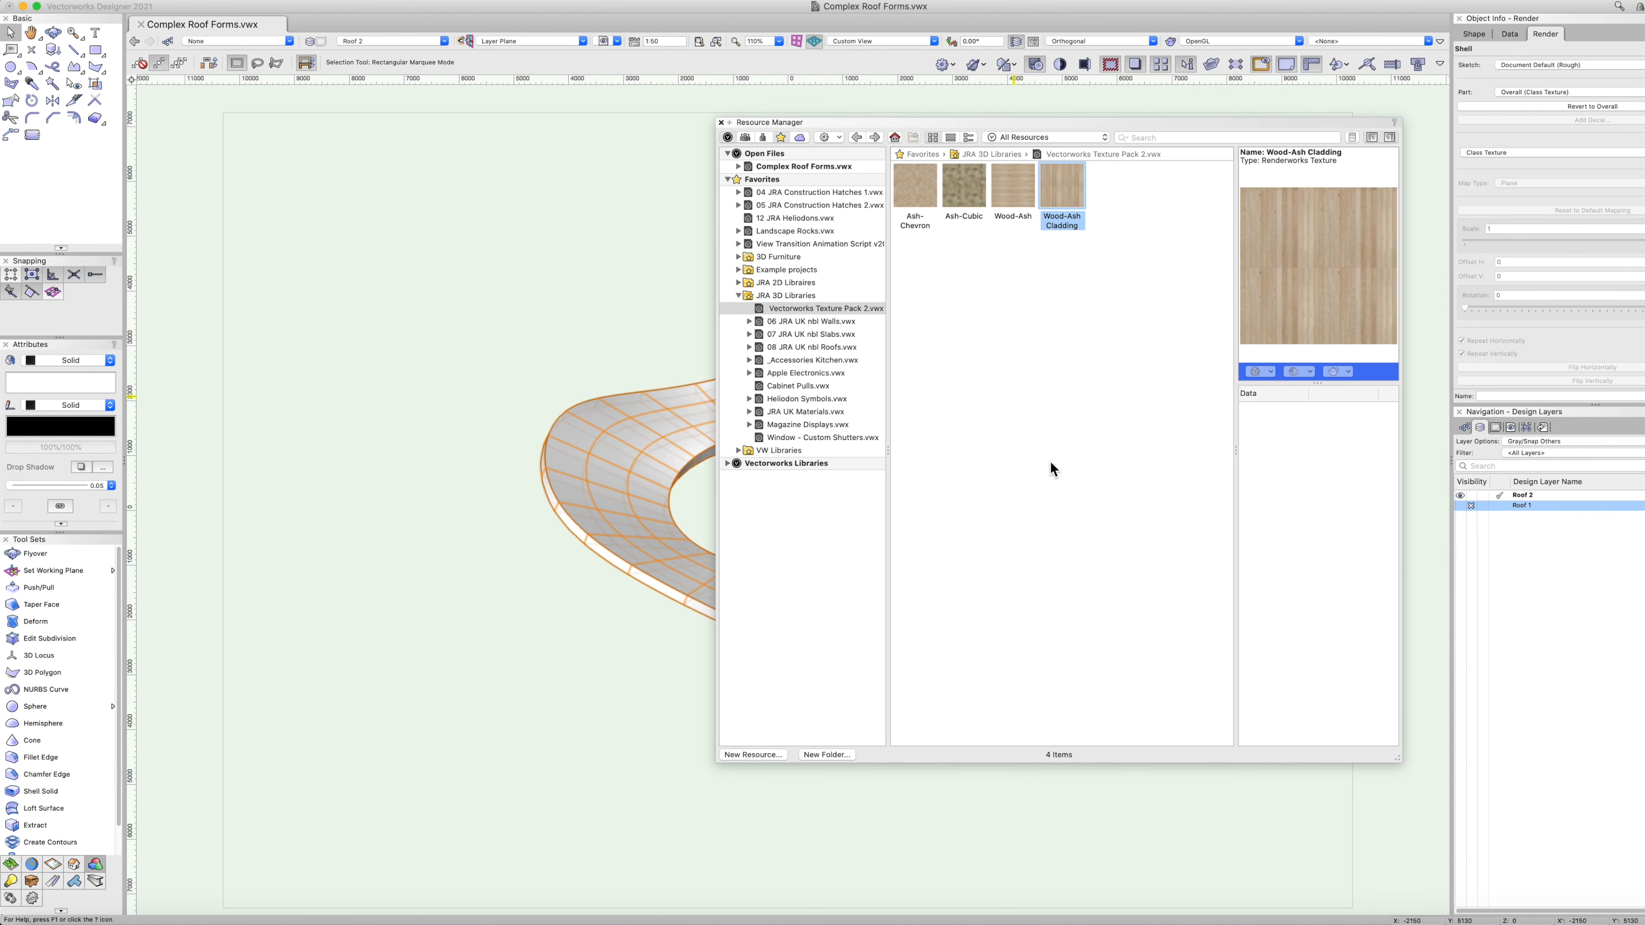
left_click(722, 122)
left_click(765, 266)
Examine the wood-clad ring roof's curvature and cladding in 3D, from the right side and in isometric view.
key("super+6")
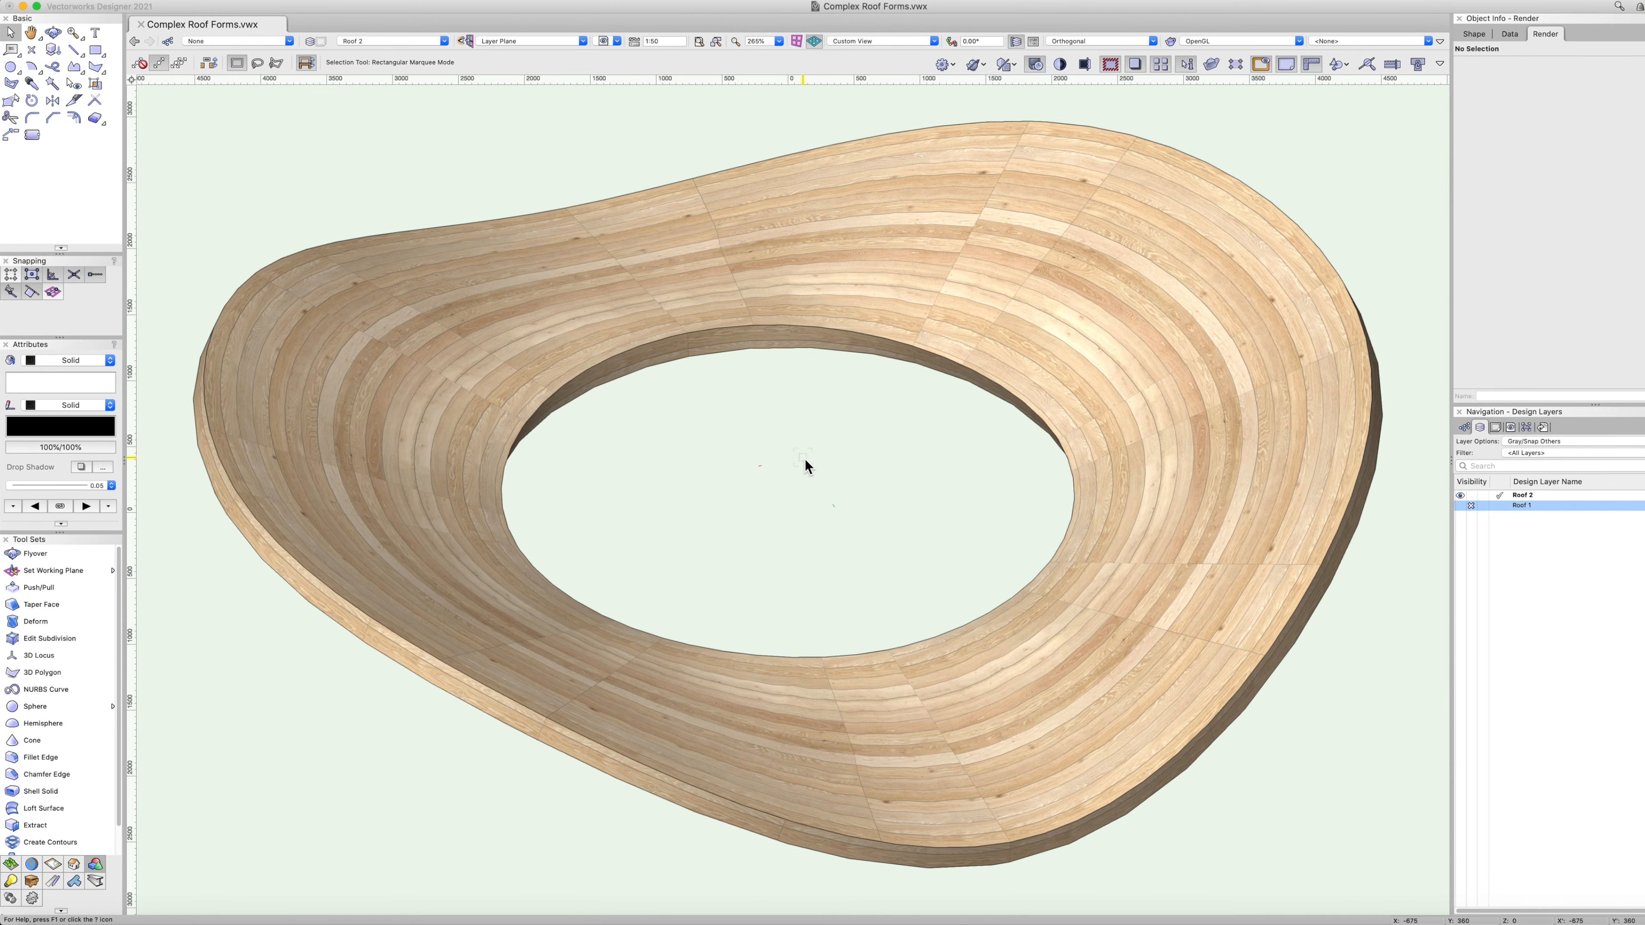
key("shift+c")
left_click_drag(829, 542, 690, 383)
left_click_drag(656, 478, 811, 519)
scroll(811, 520, "down", 5)
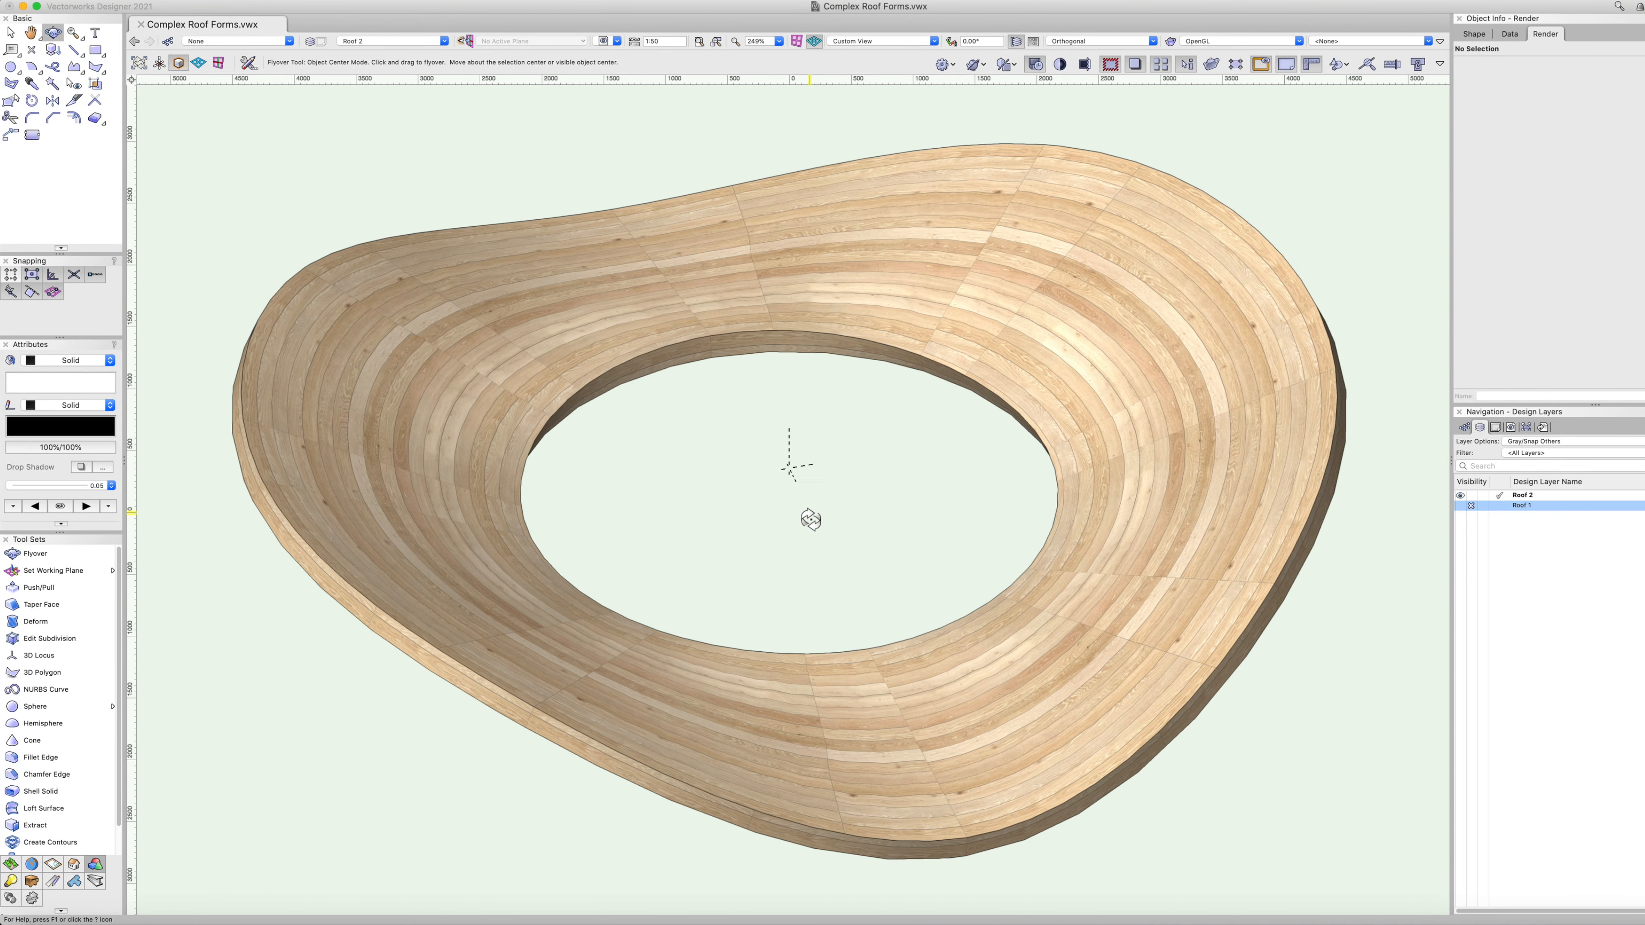
scroll(811, 520, "up", 3)
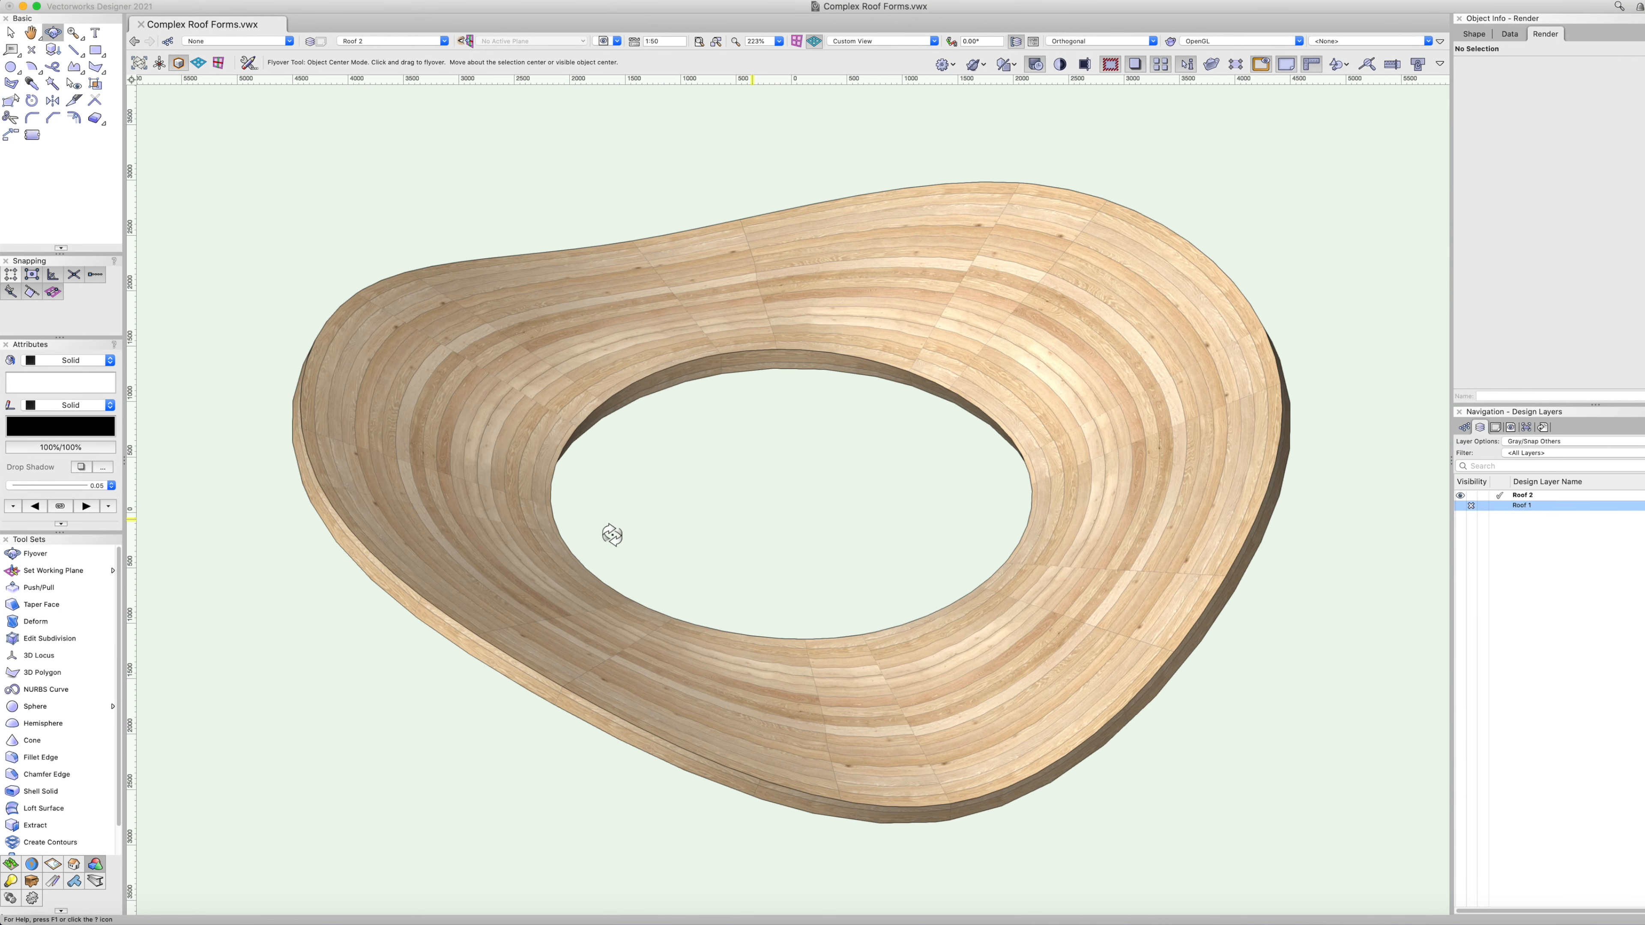
key("x")
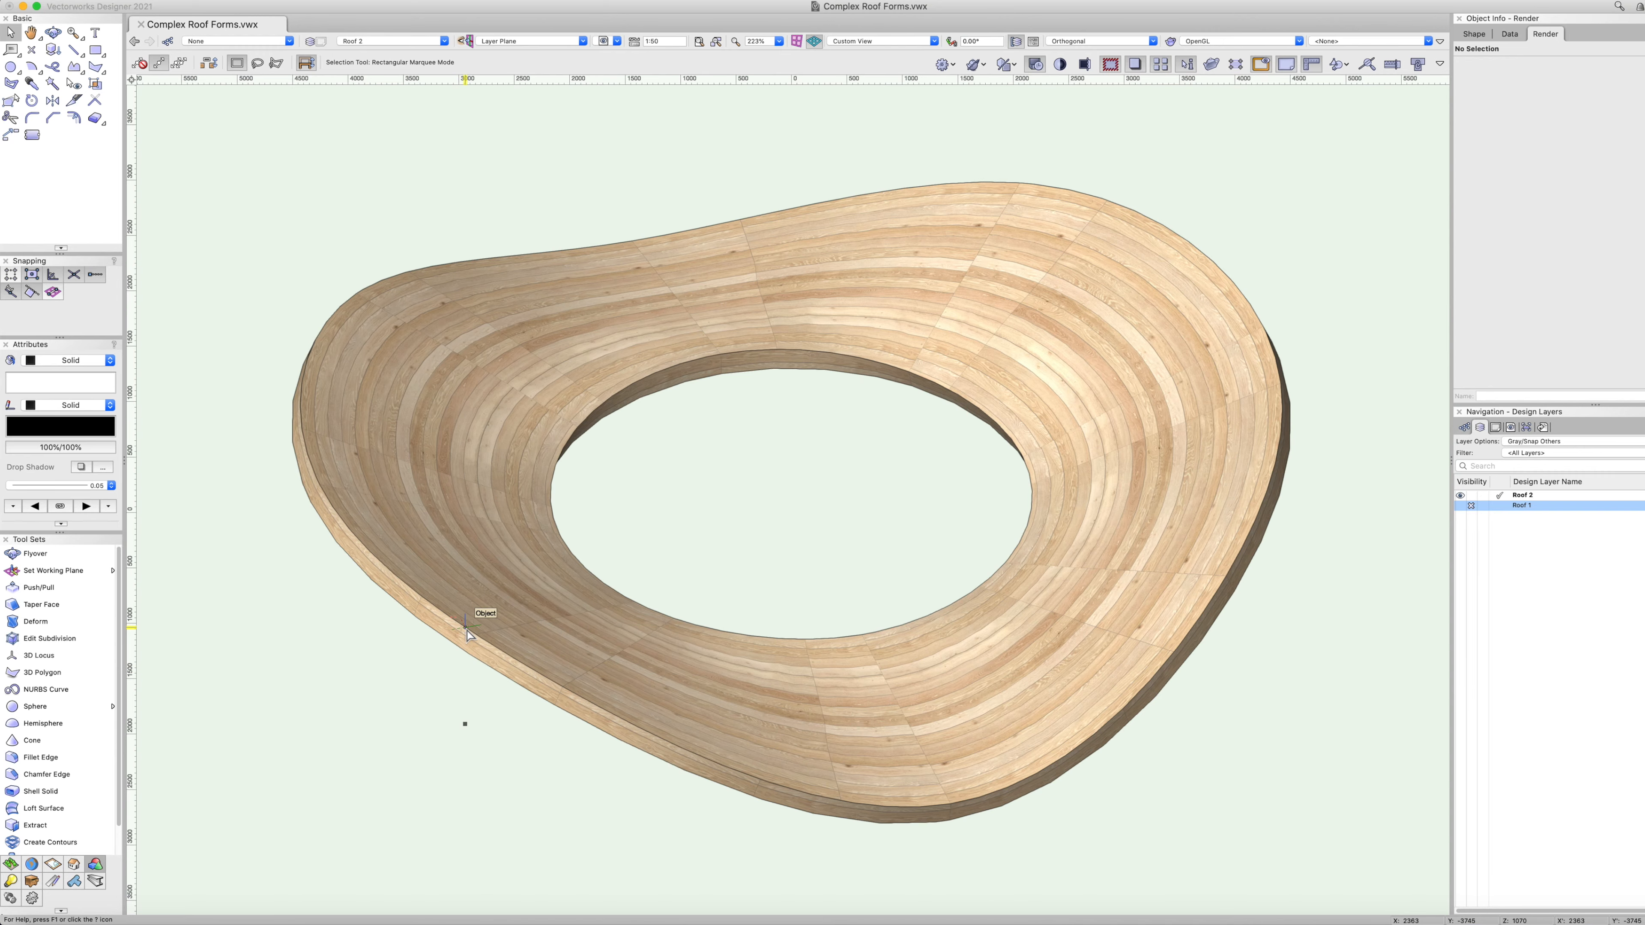
key("2")
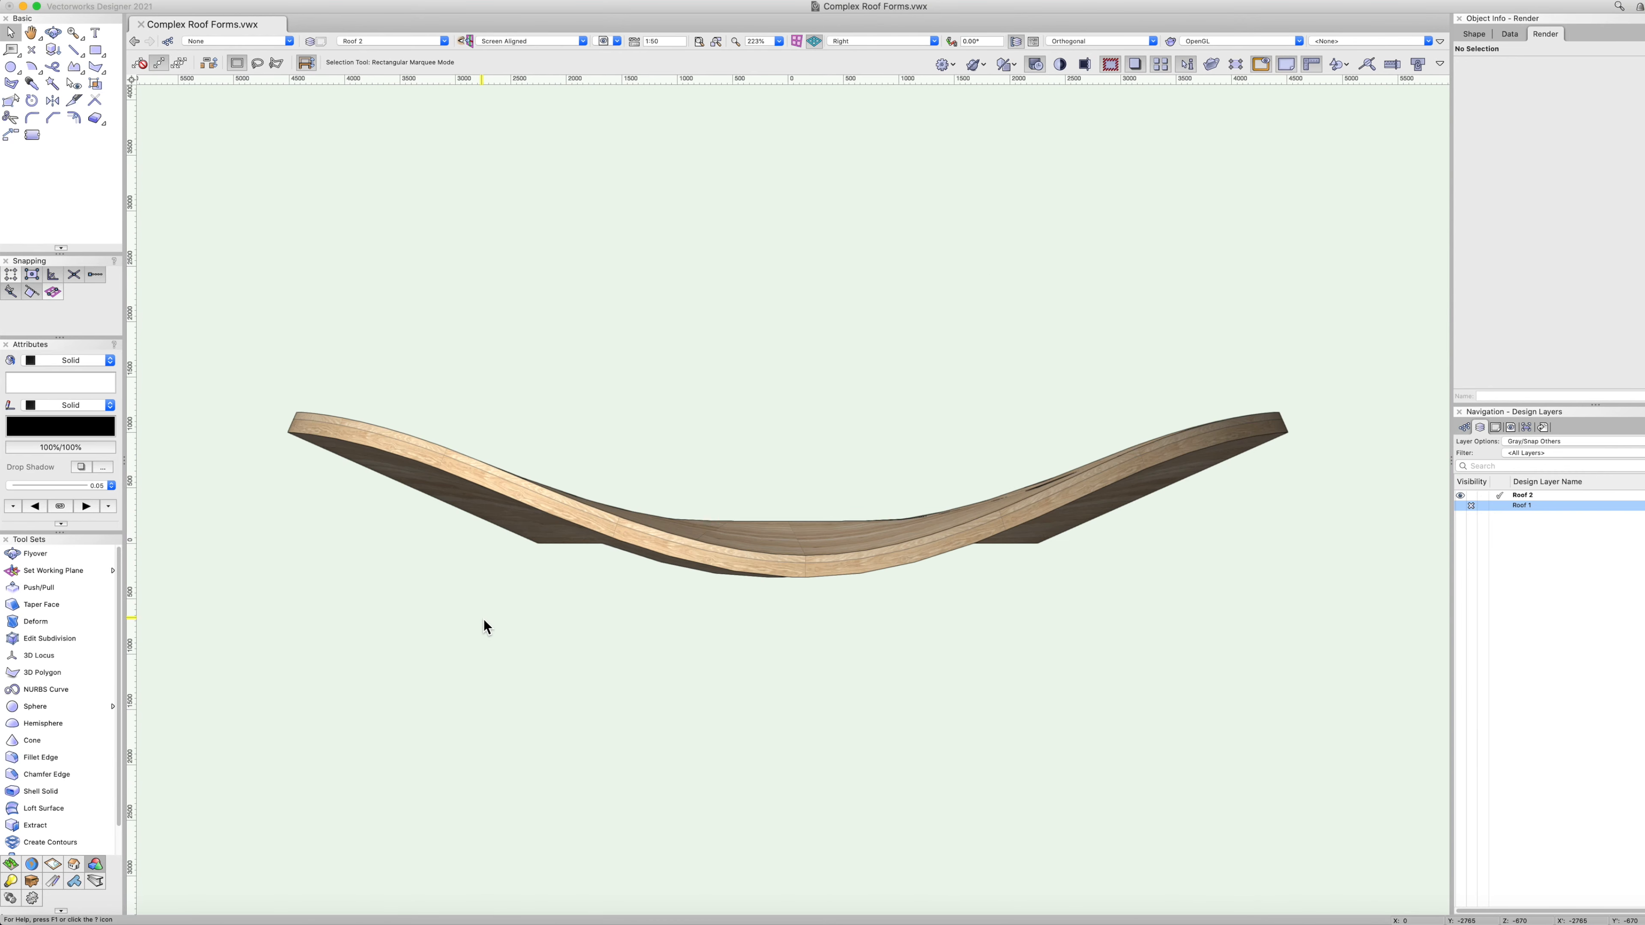
key("3")
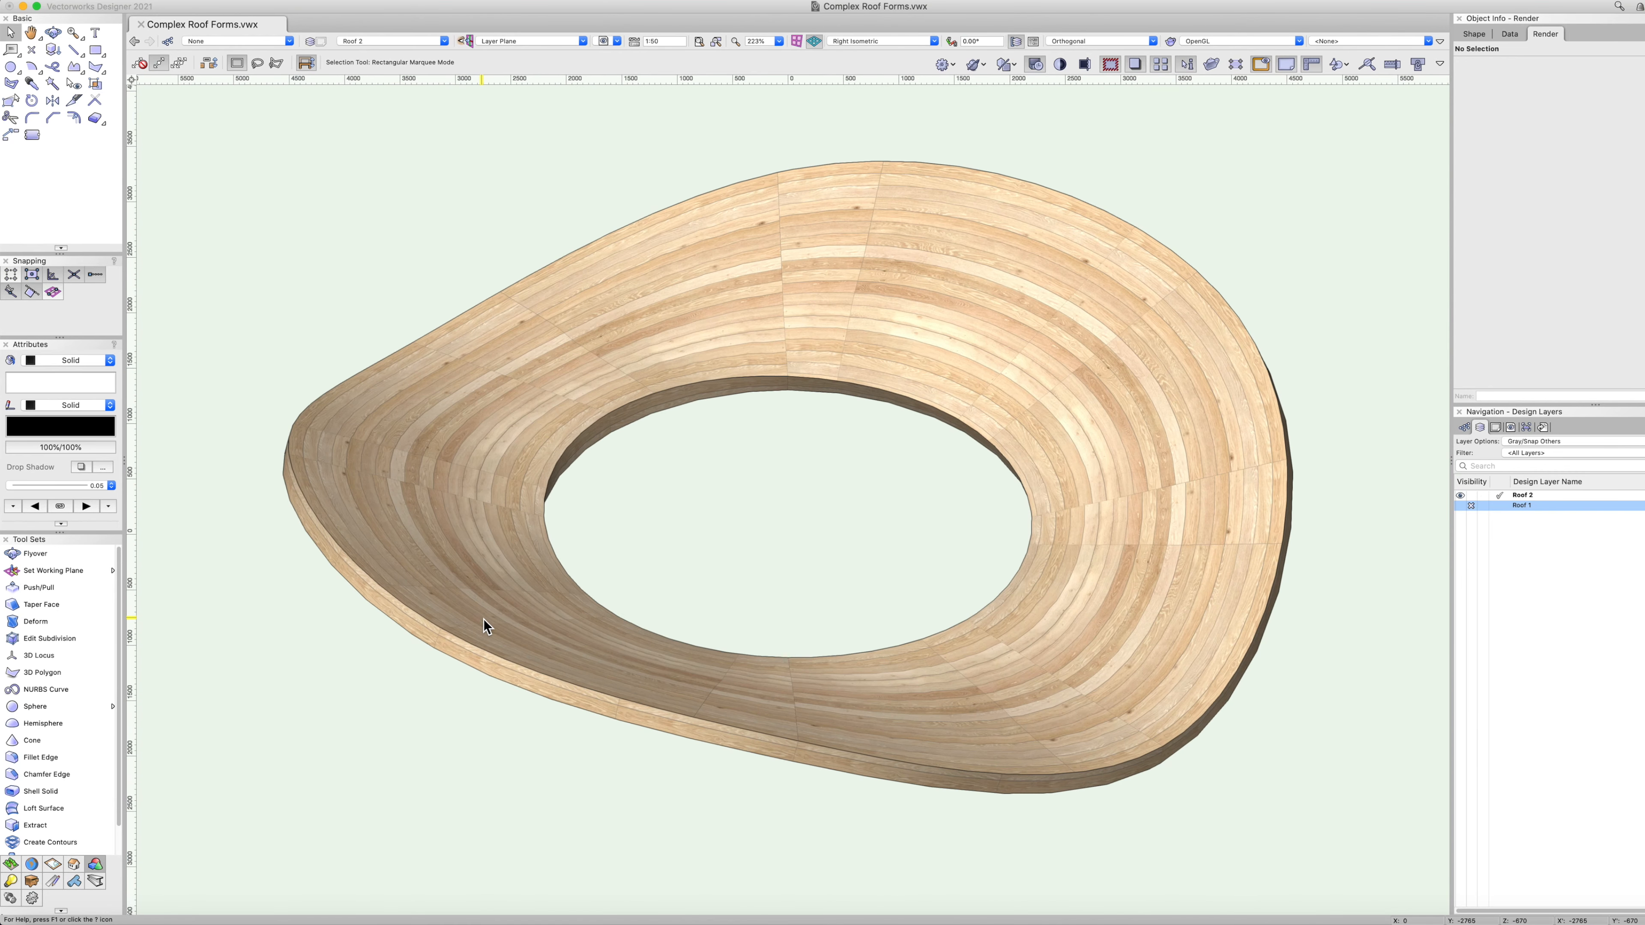
key("0")
key("super+4")
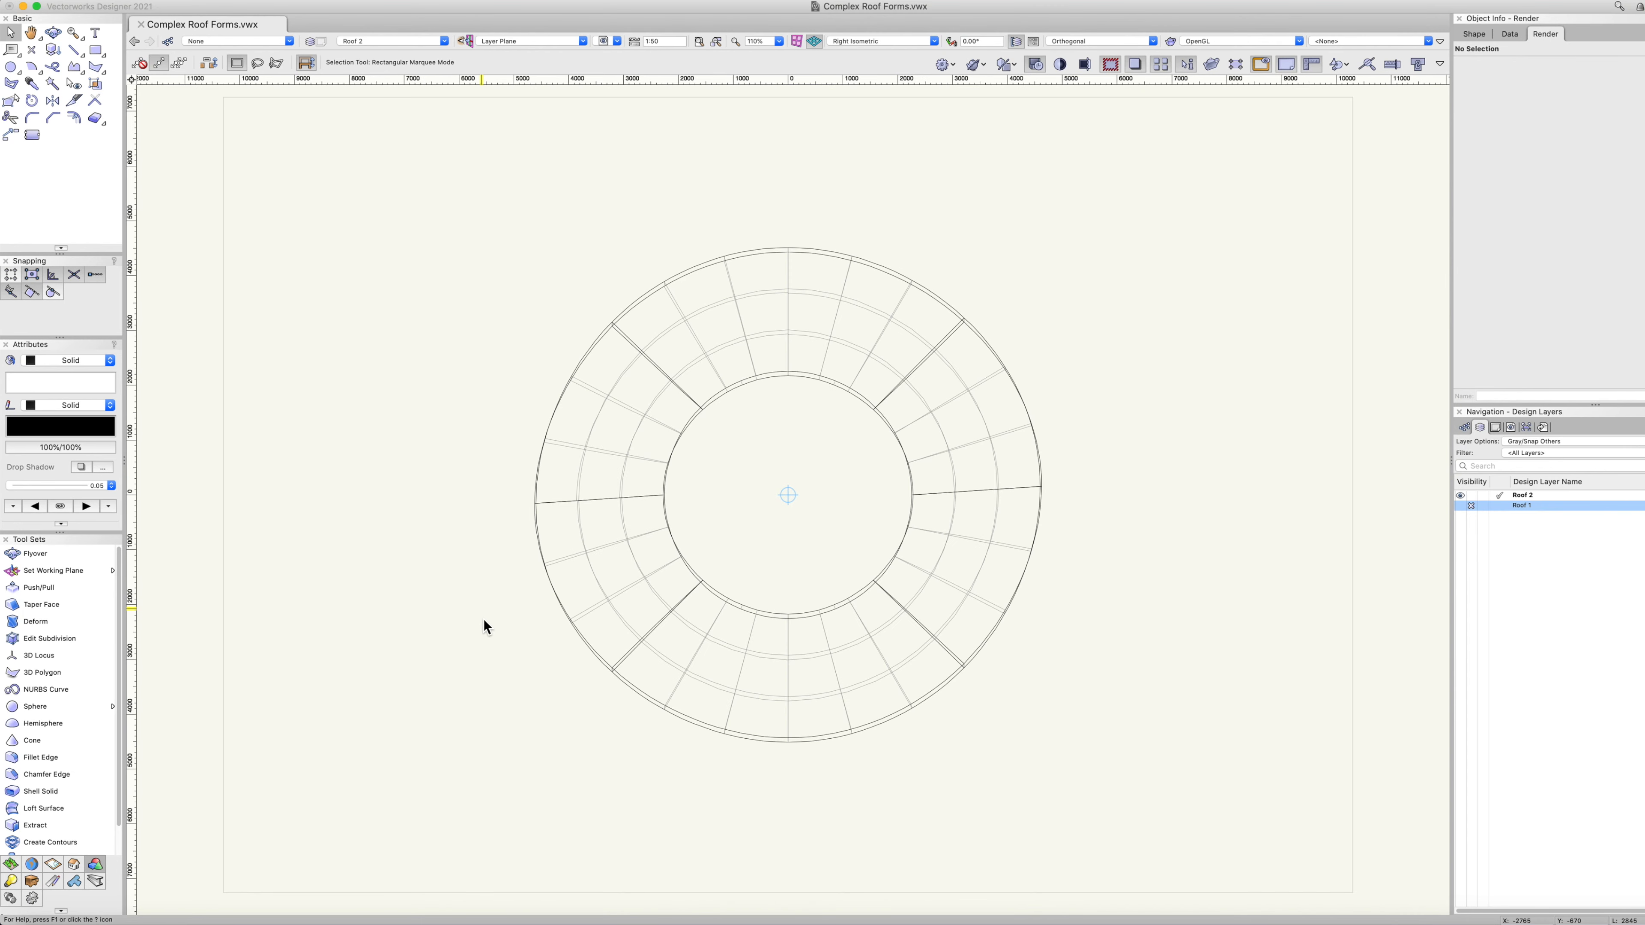
key("3")
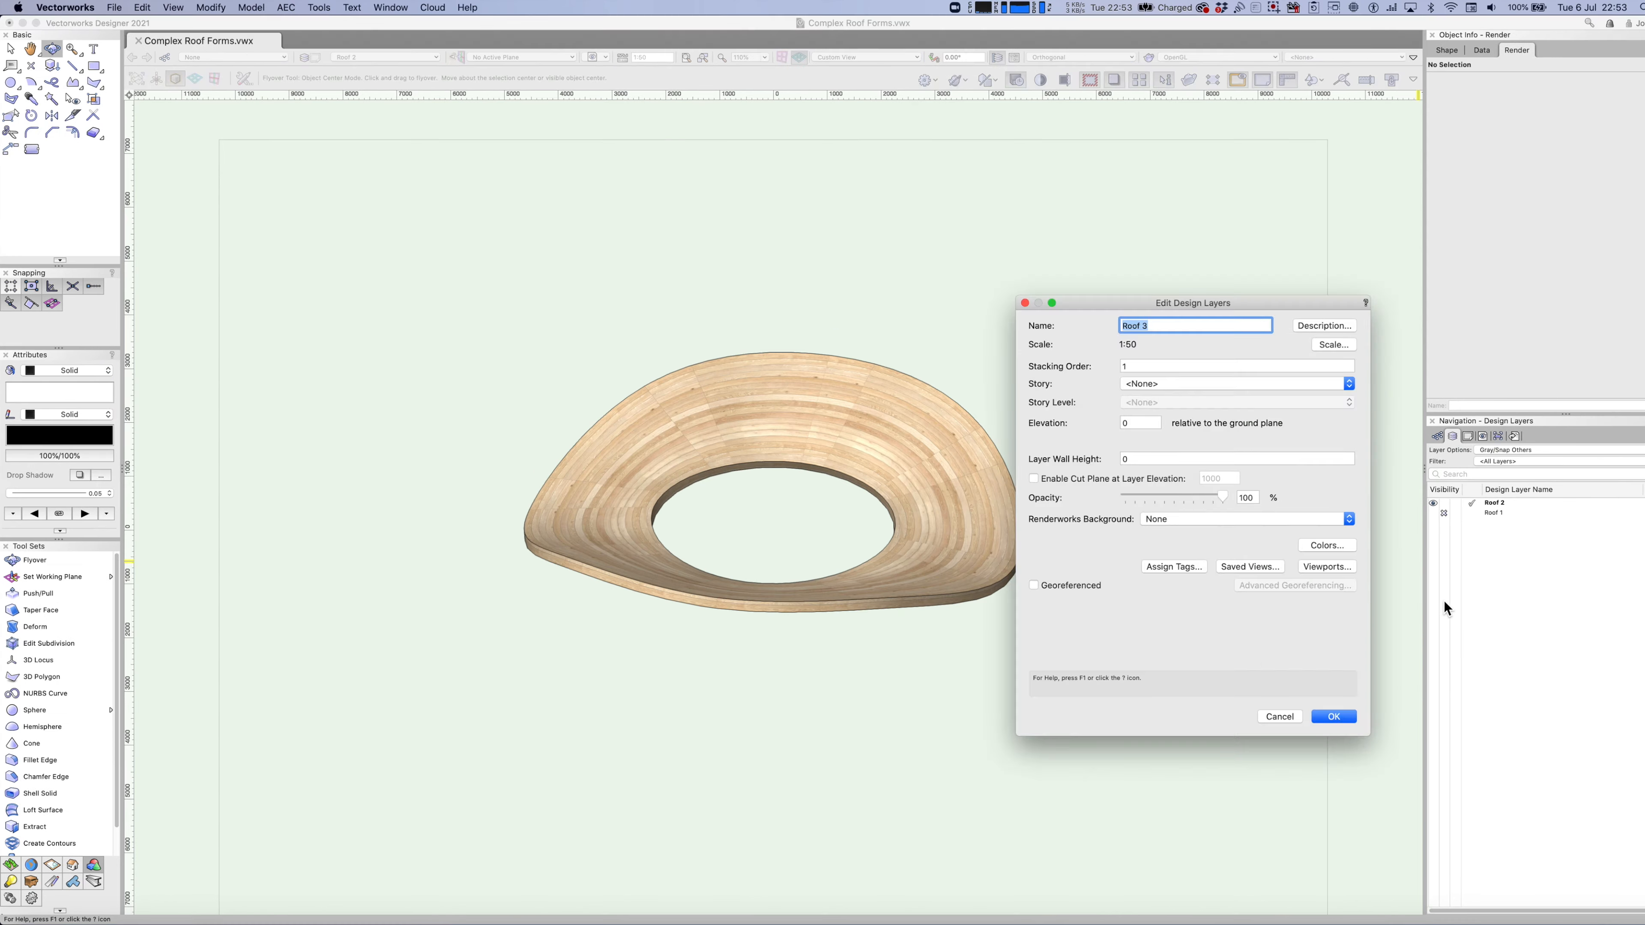
Create a new design layer named Roof 3 and make the Roof 2 layer invisible.
key("Return")
left_click(1447, 513)
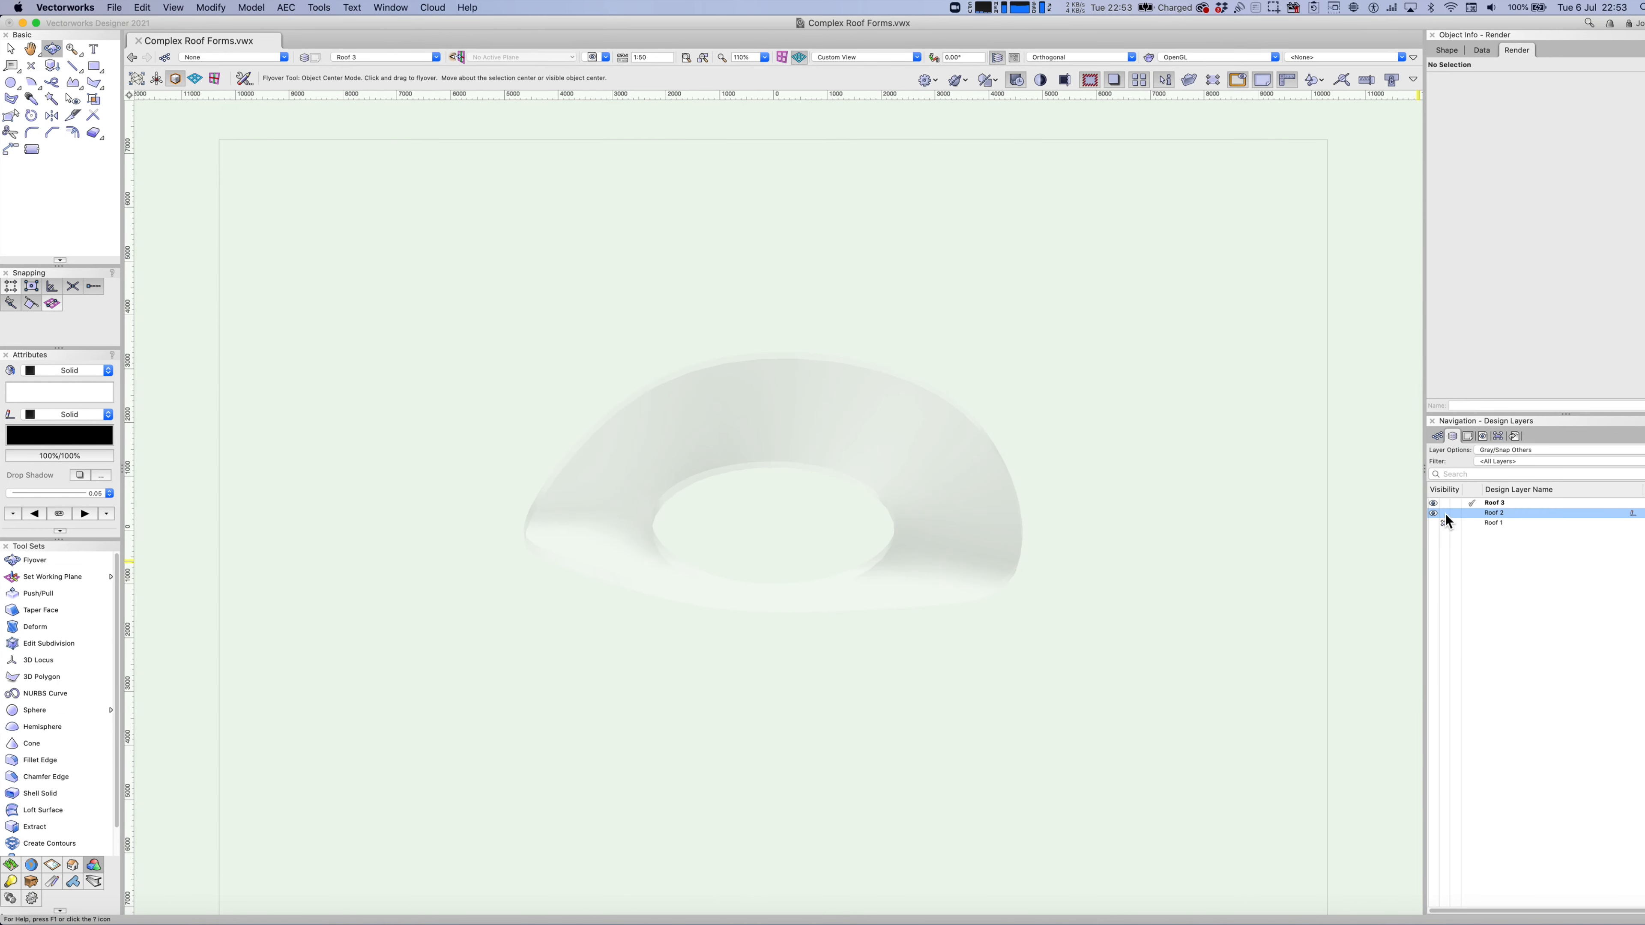
left_click(1444, 513)
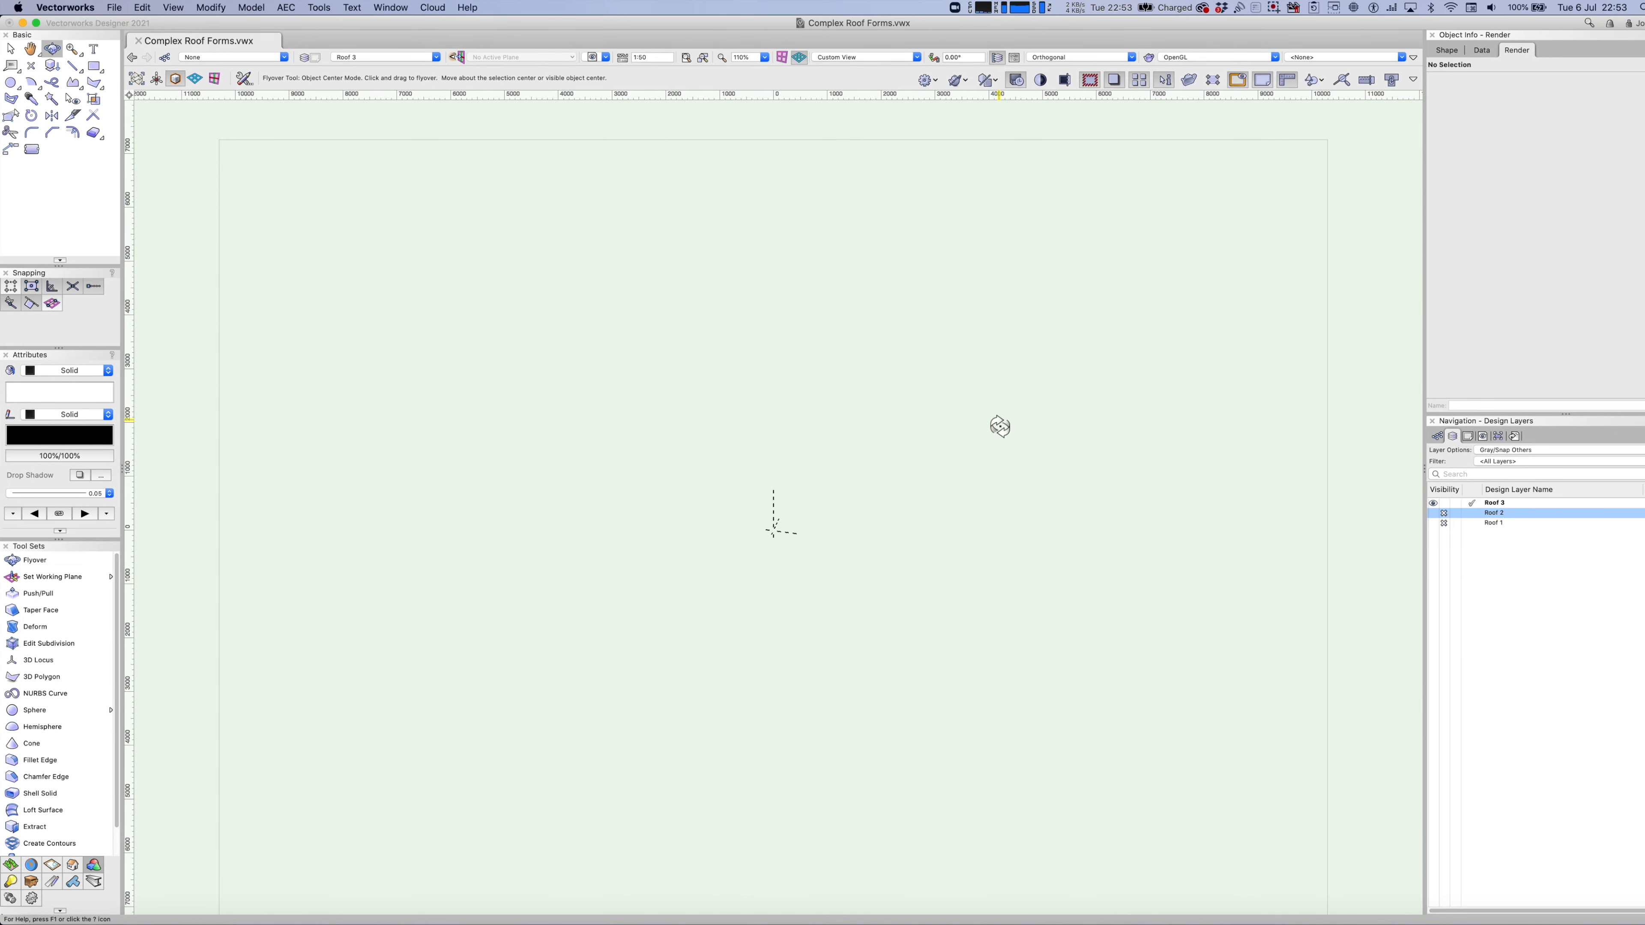
Create a triangle subdivision primitive with size 6000 and subdivision iteration 3 at the page centre in Top/Plan view.
left_click(855, 57)
left_click(865, 74)
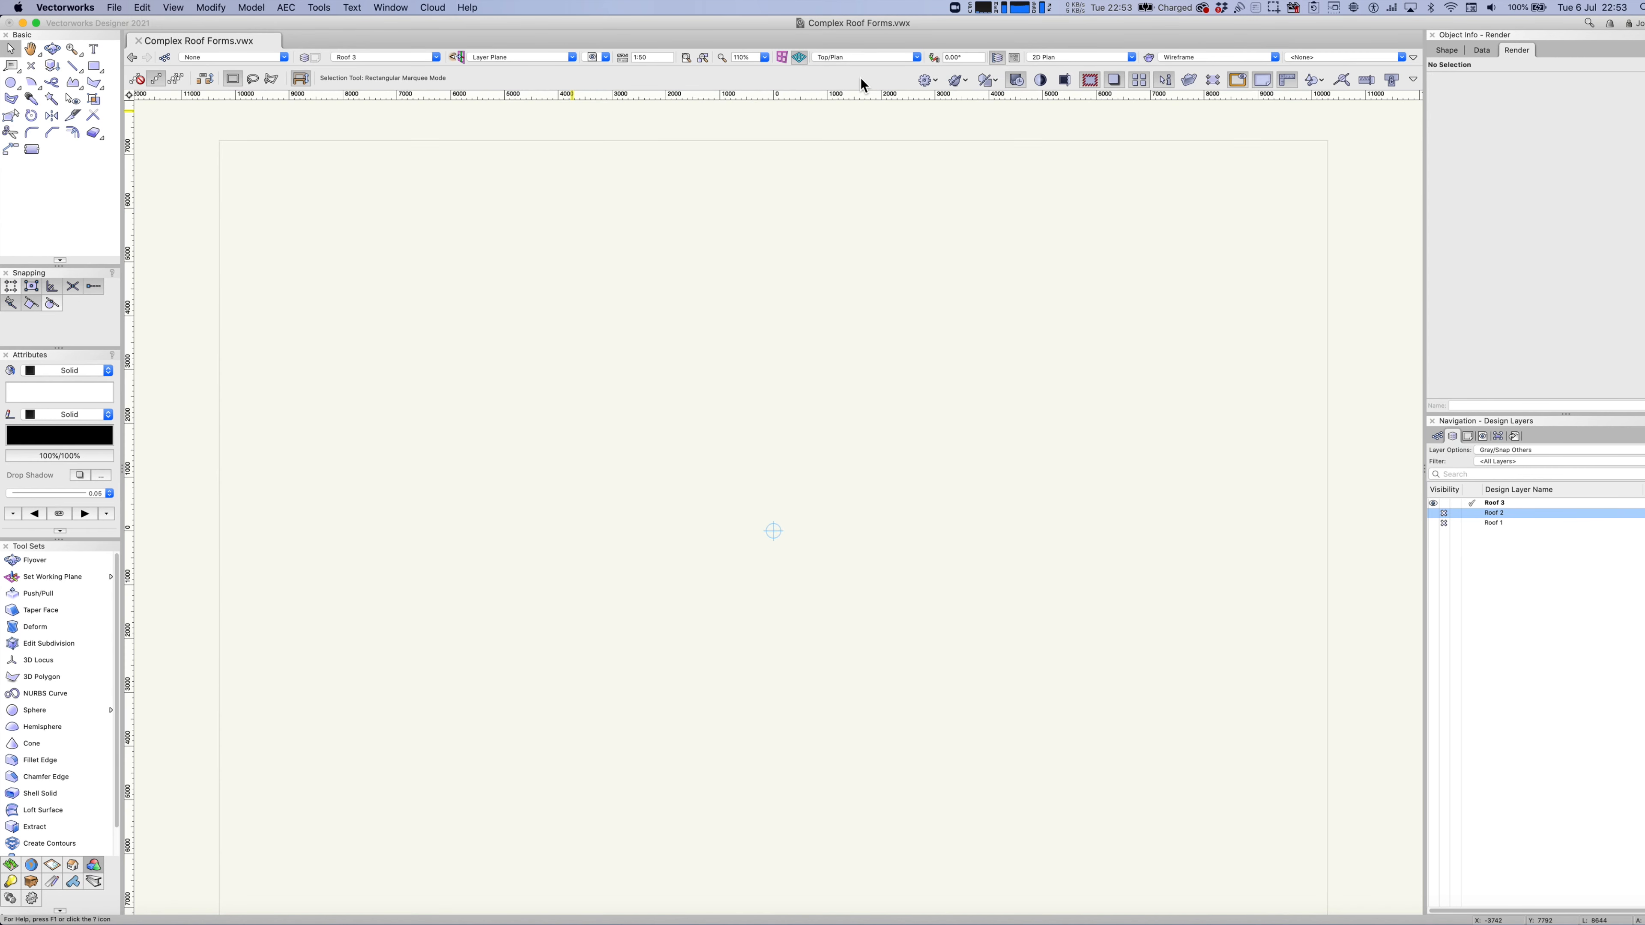
left_click(264, 11)
left_click(301, 170)
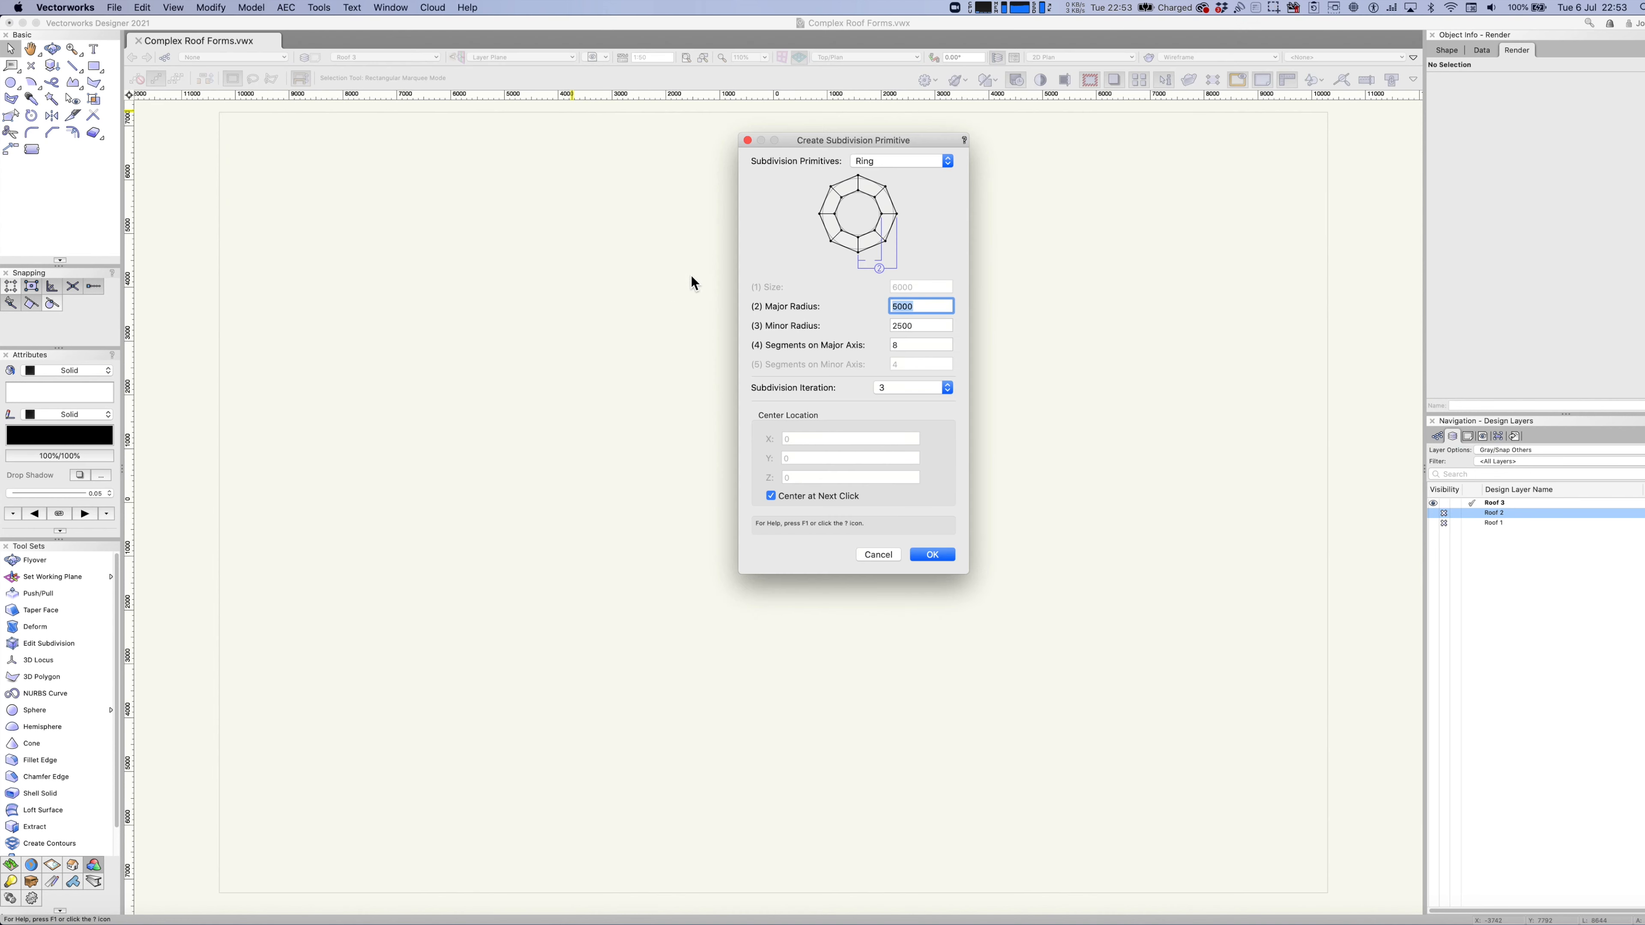
left_click(888, 161)
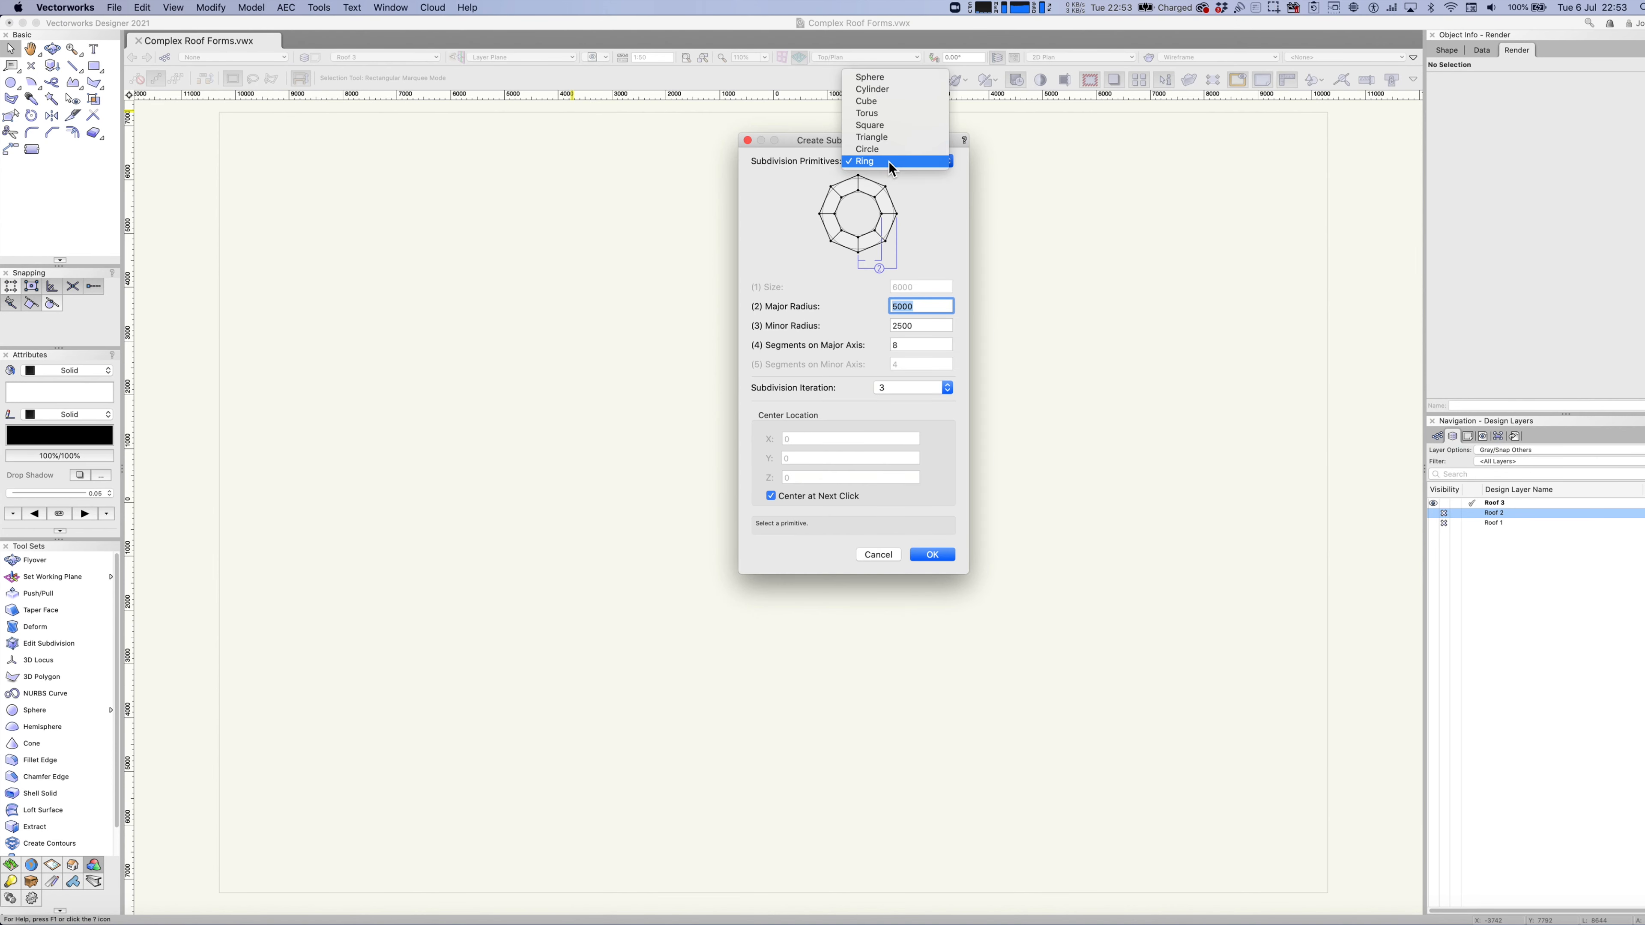
left_click(886, 139)
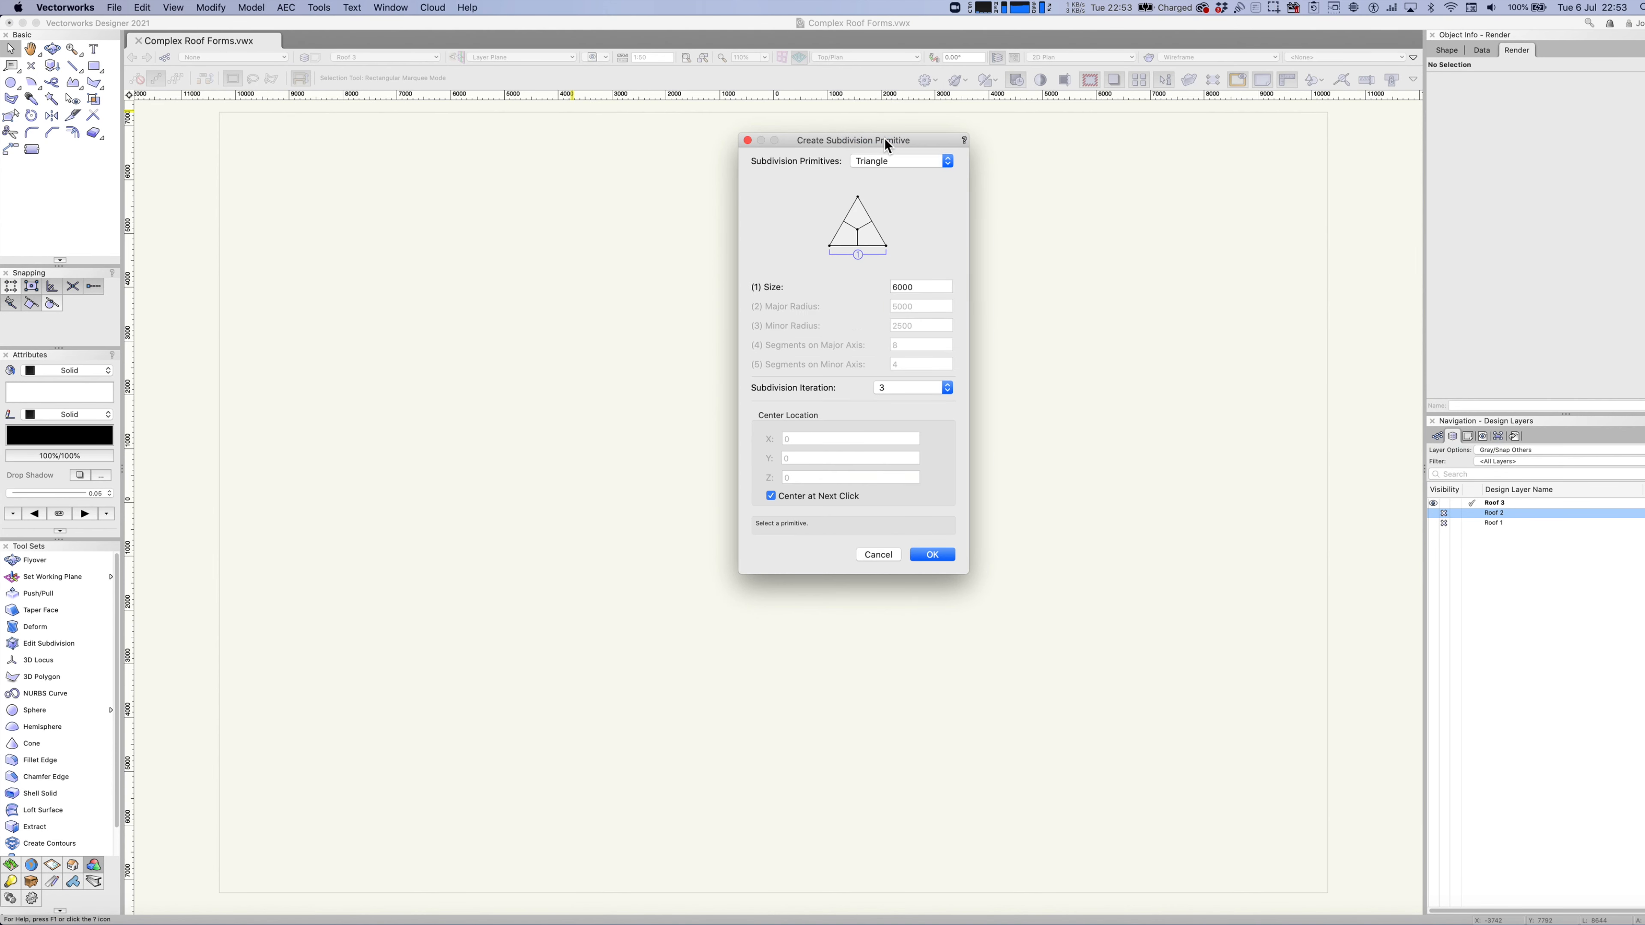
left_click(933, 555)
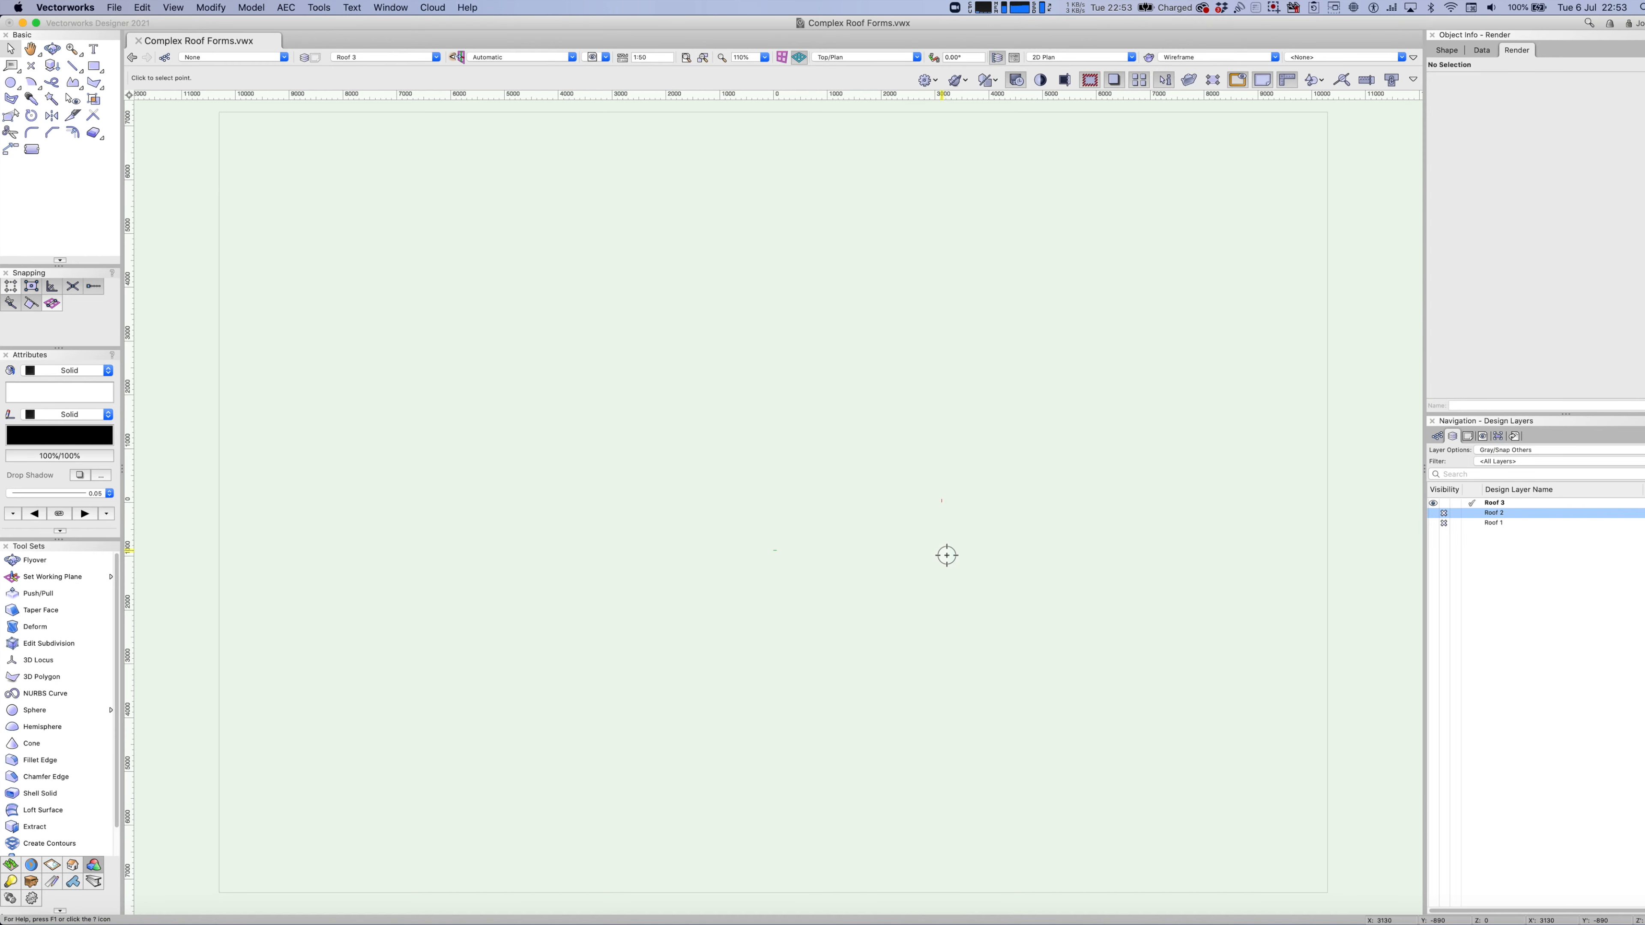
left_click(782, 503)
key("x")
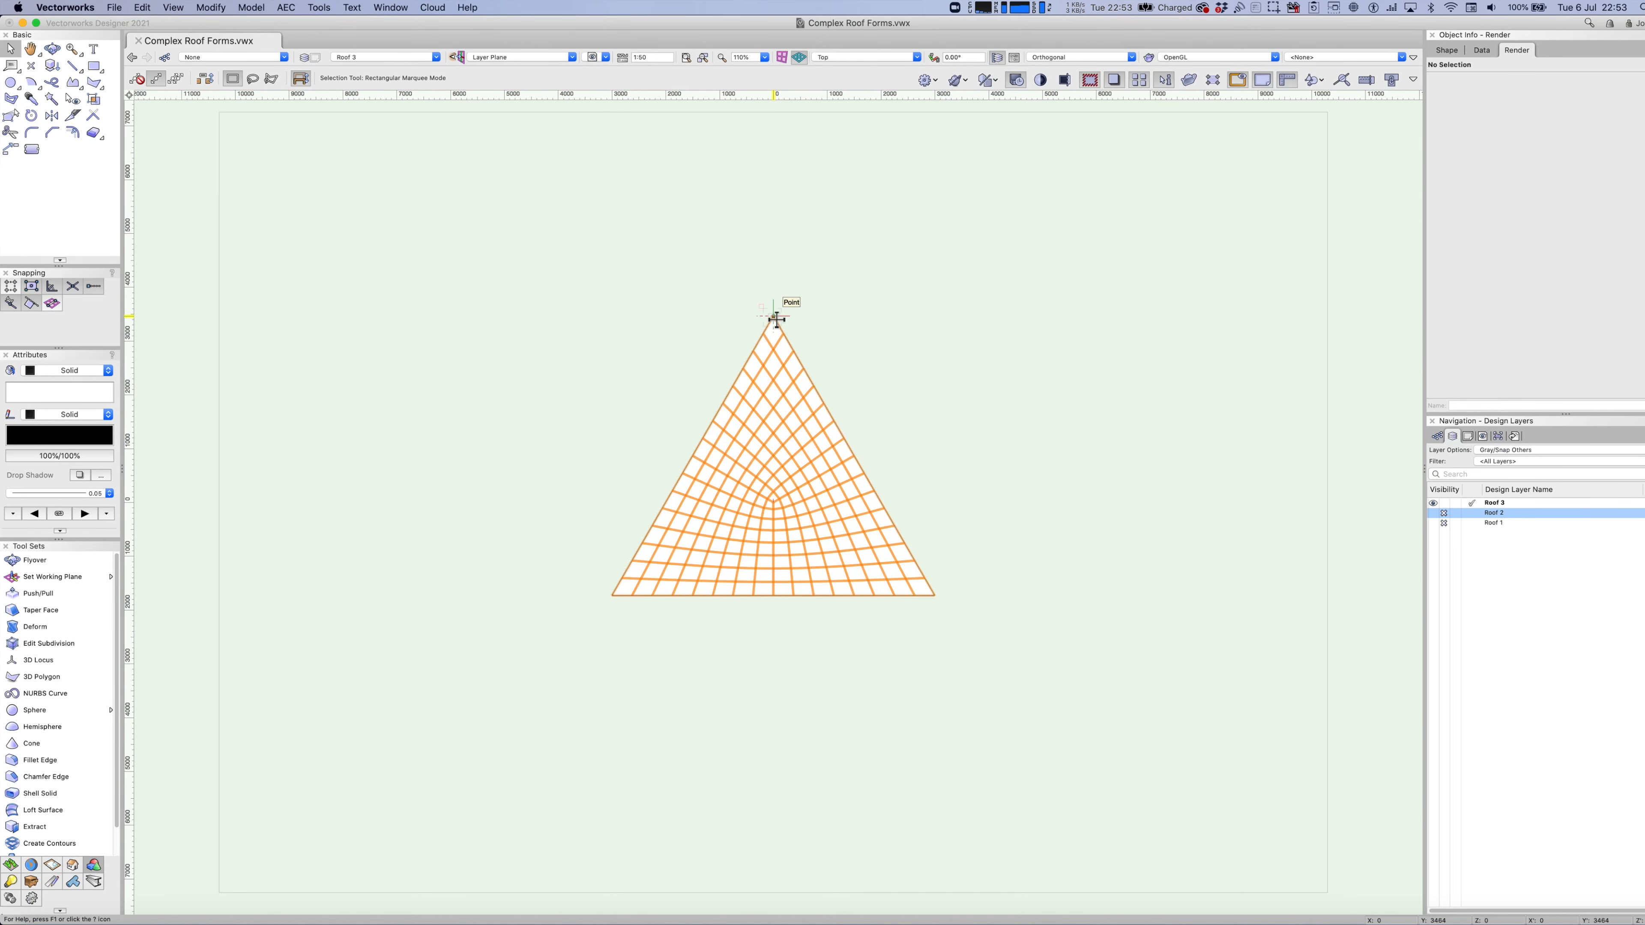
Edit the triangle subdivision in right isometric view and raise its rear corner vertex vertically by 1 m.
double_click(776, 318)
key("3")
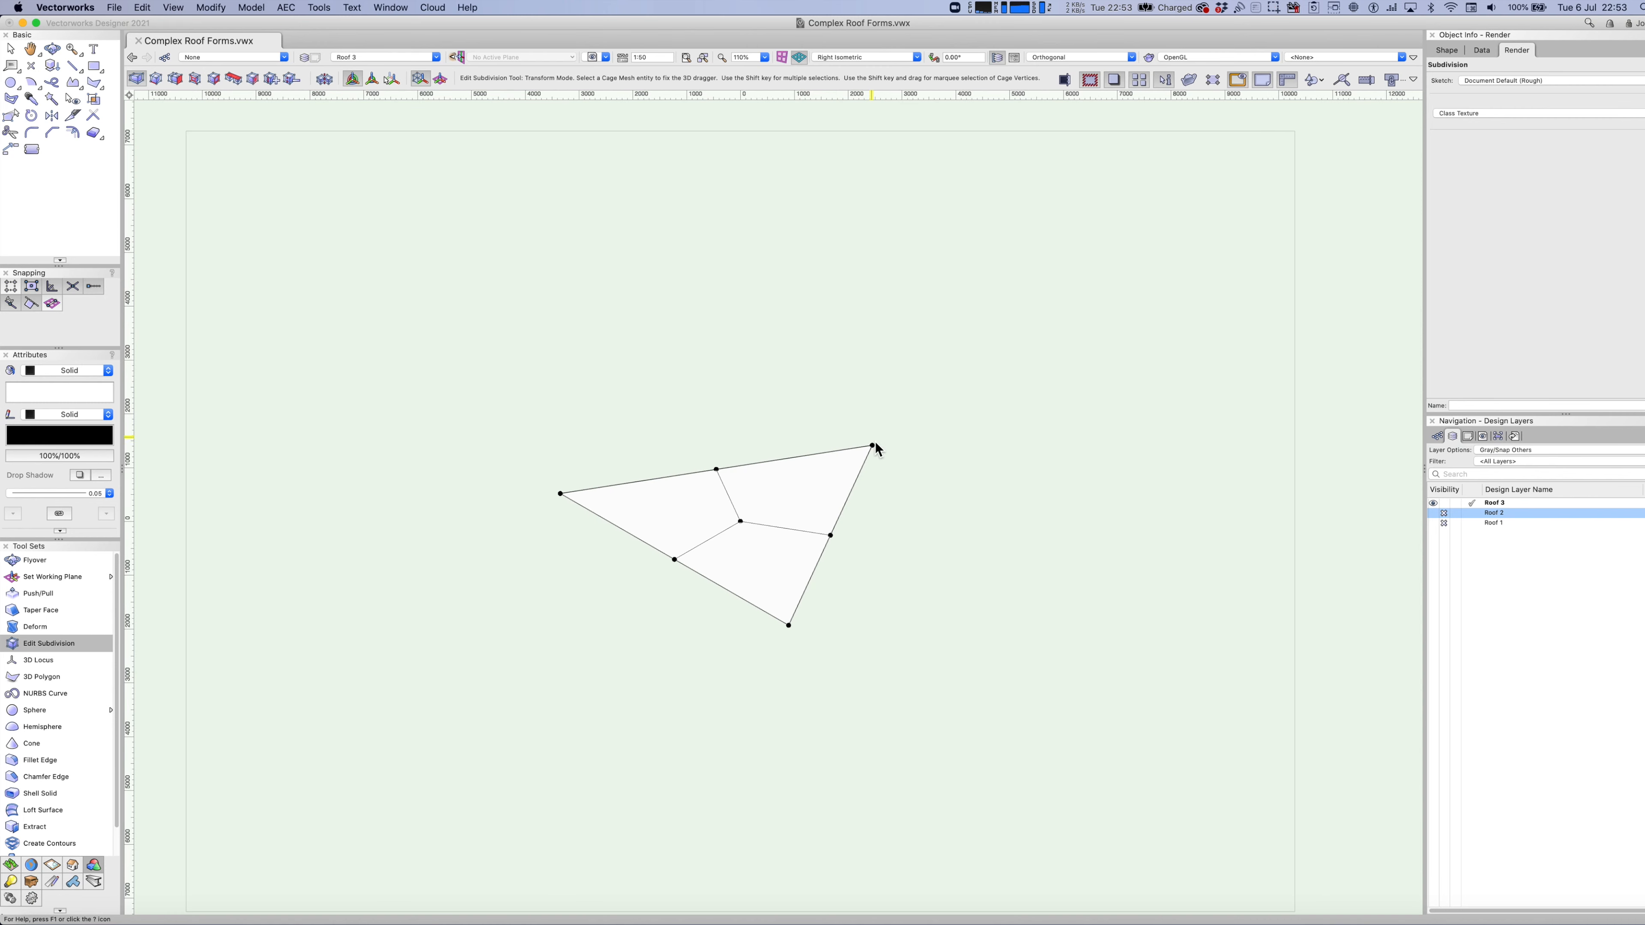
left_click(873, 446)
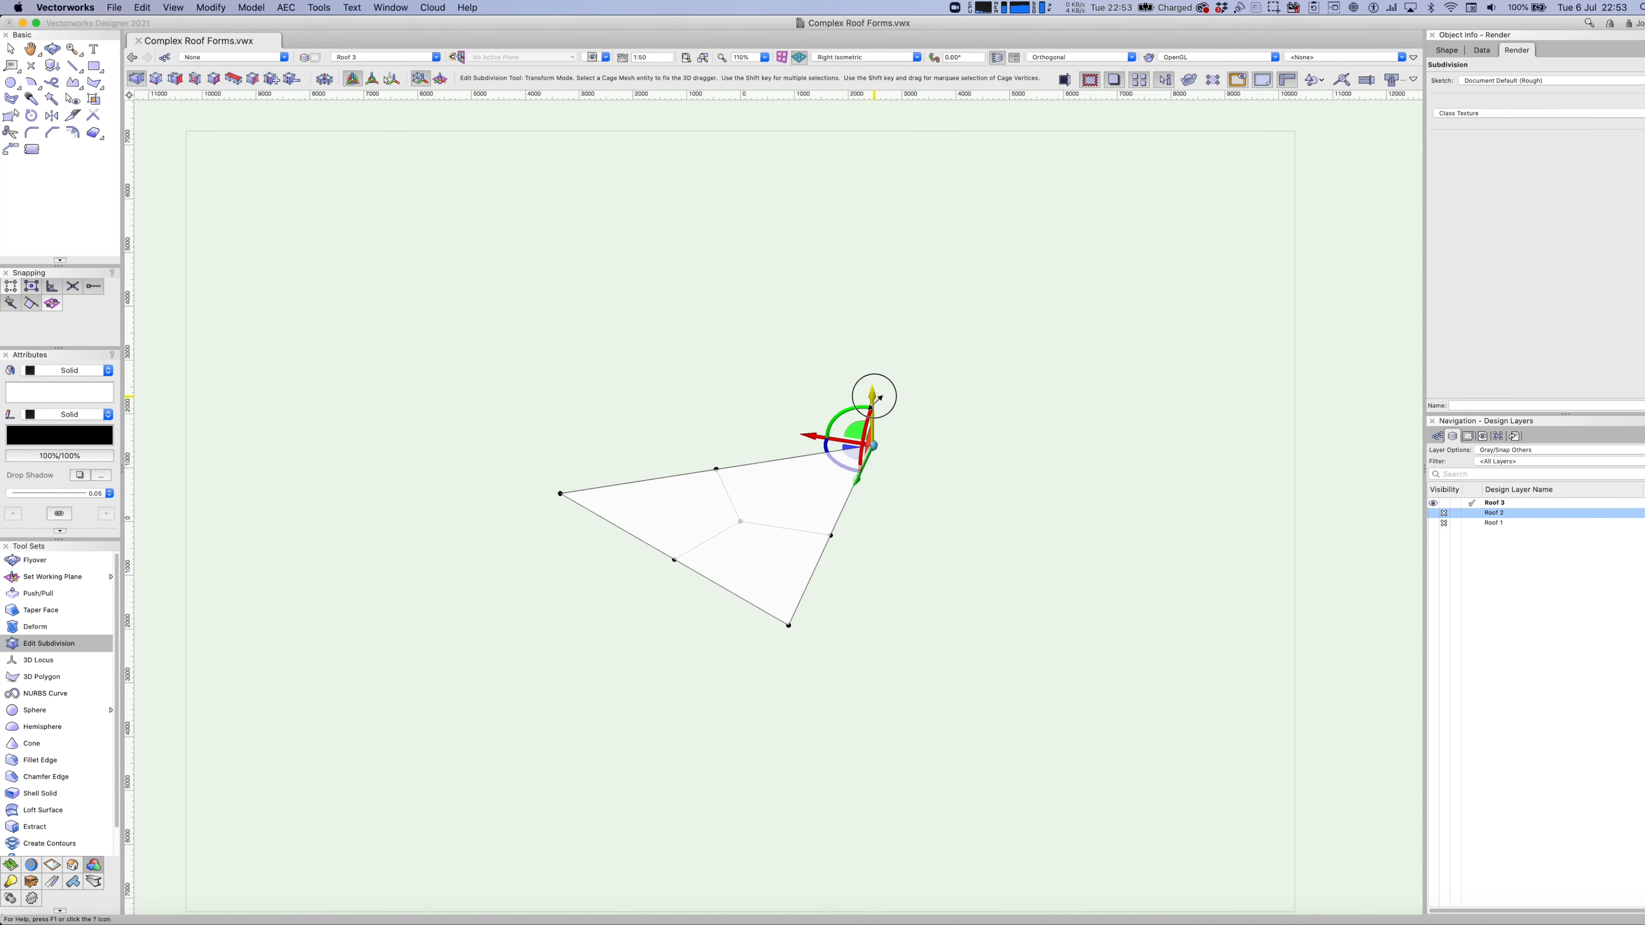
left_click_drag(874, 396, 869, 363)
type("1")
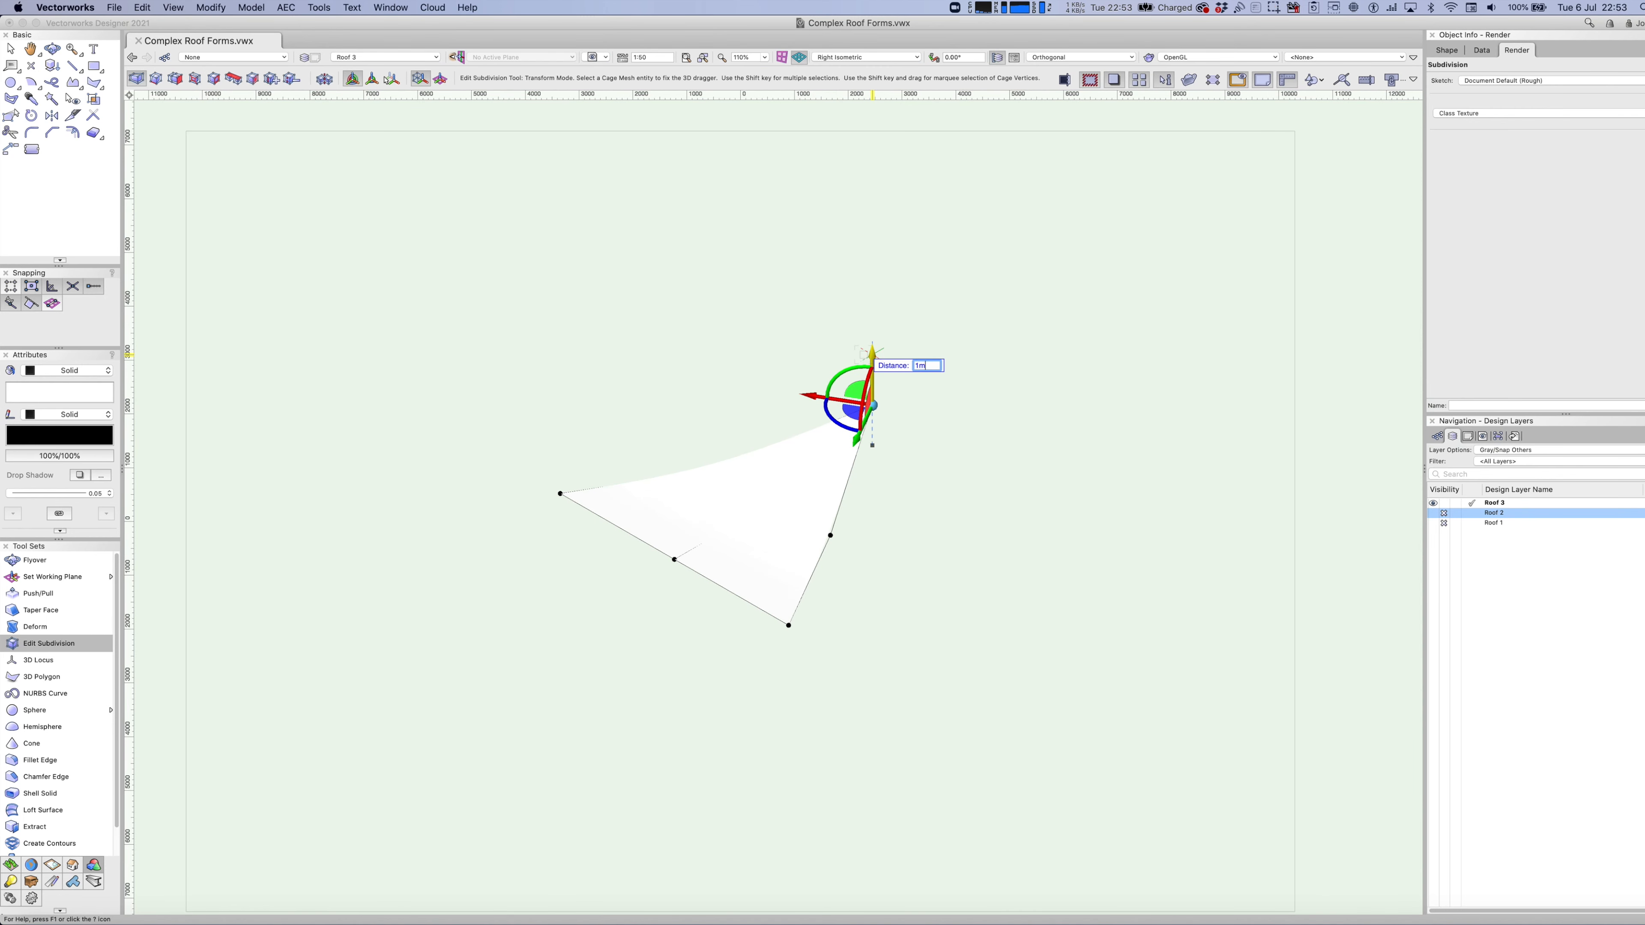
type("m")
key("Return")
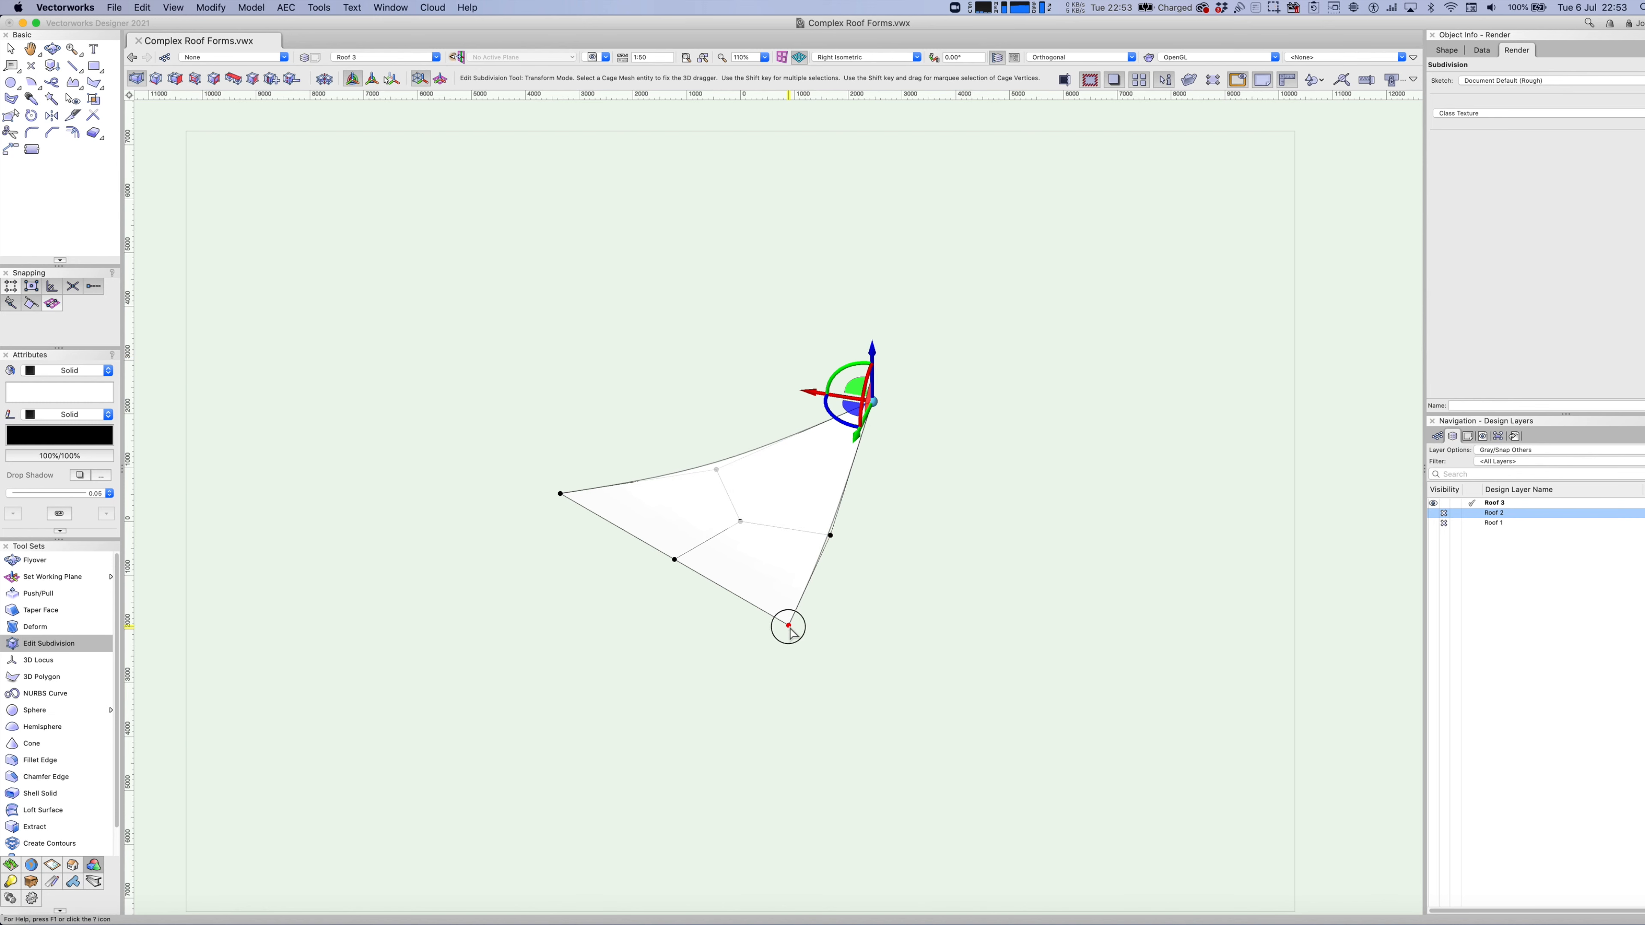
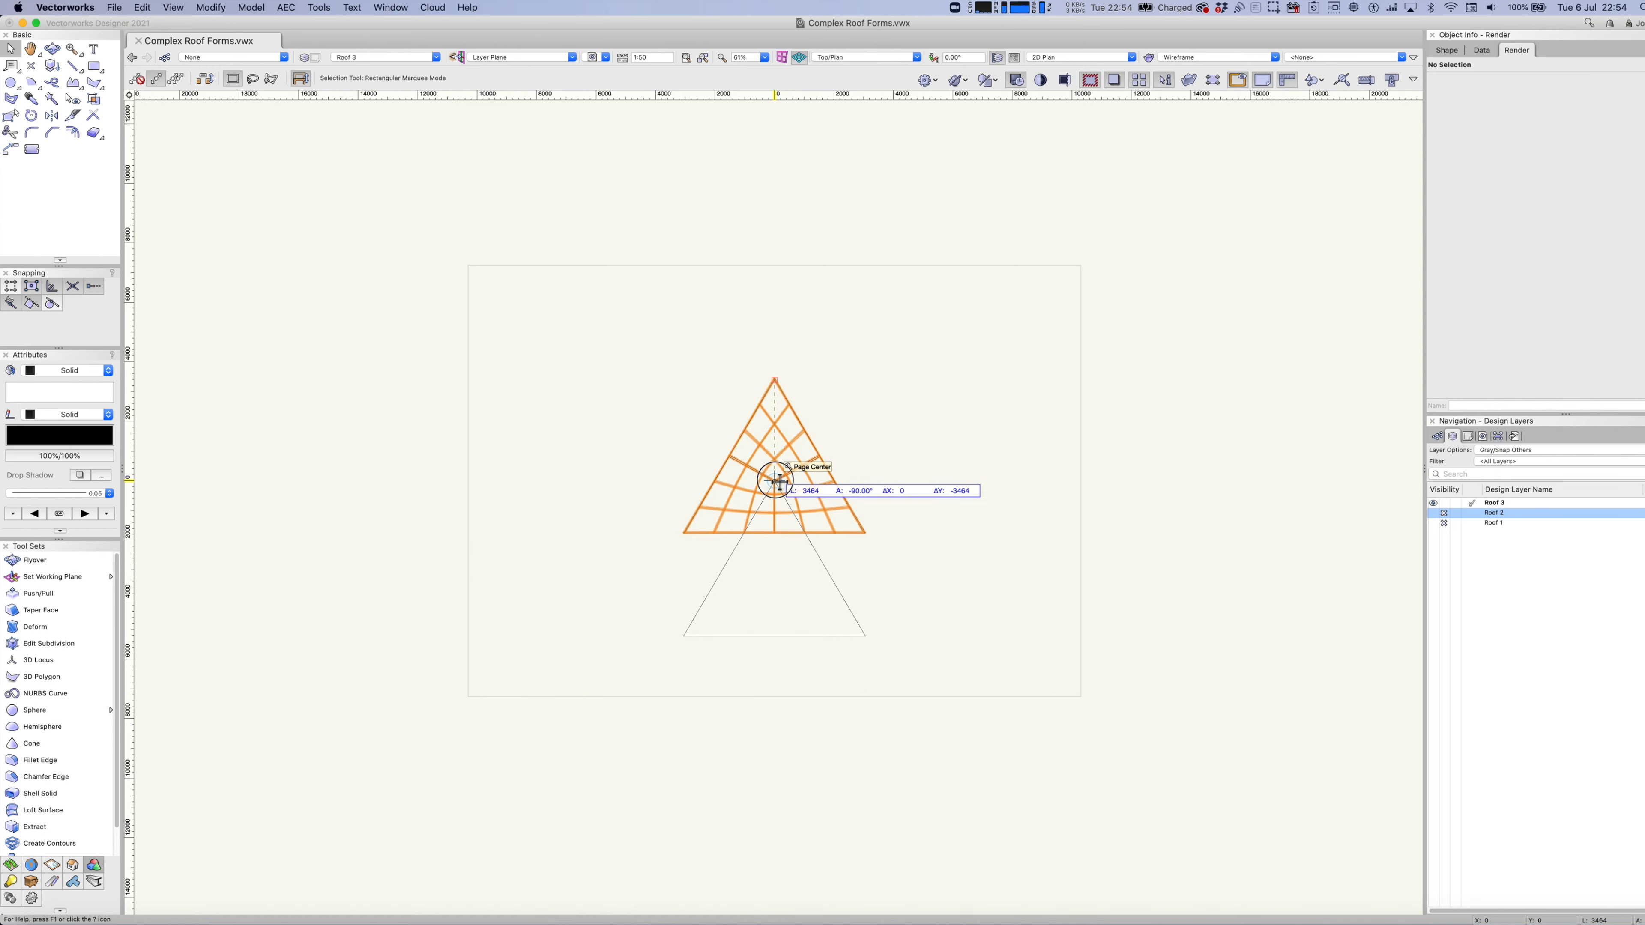
Rotate a duplicate of the shelled triangle about its apex, from its lower-left corner to its lower-right corner.
scroll(781, 474, "up", 5)
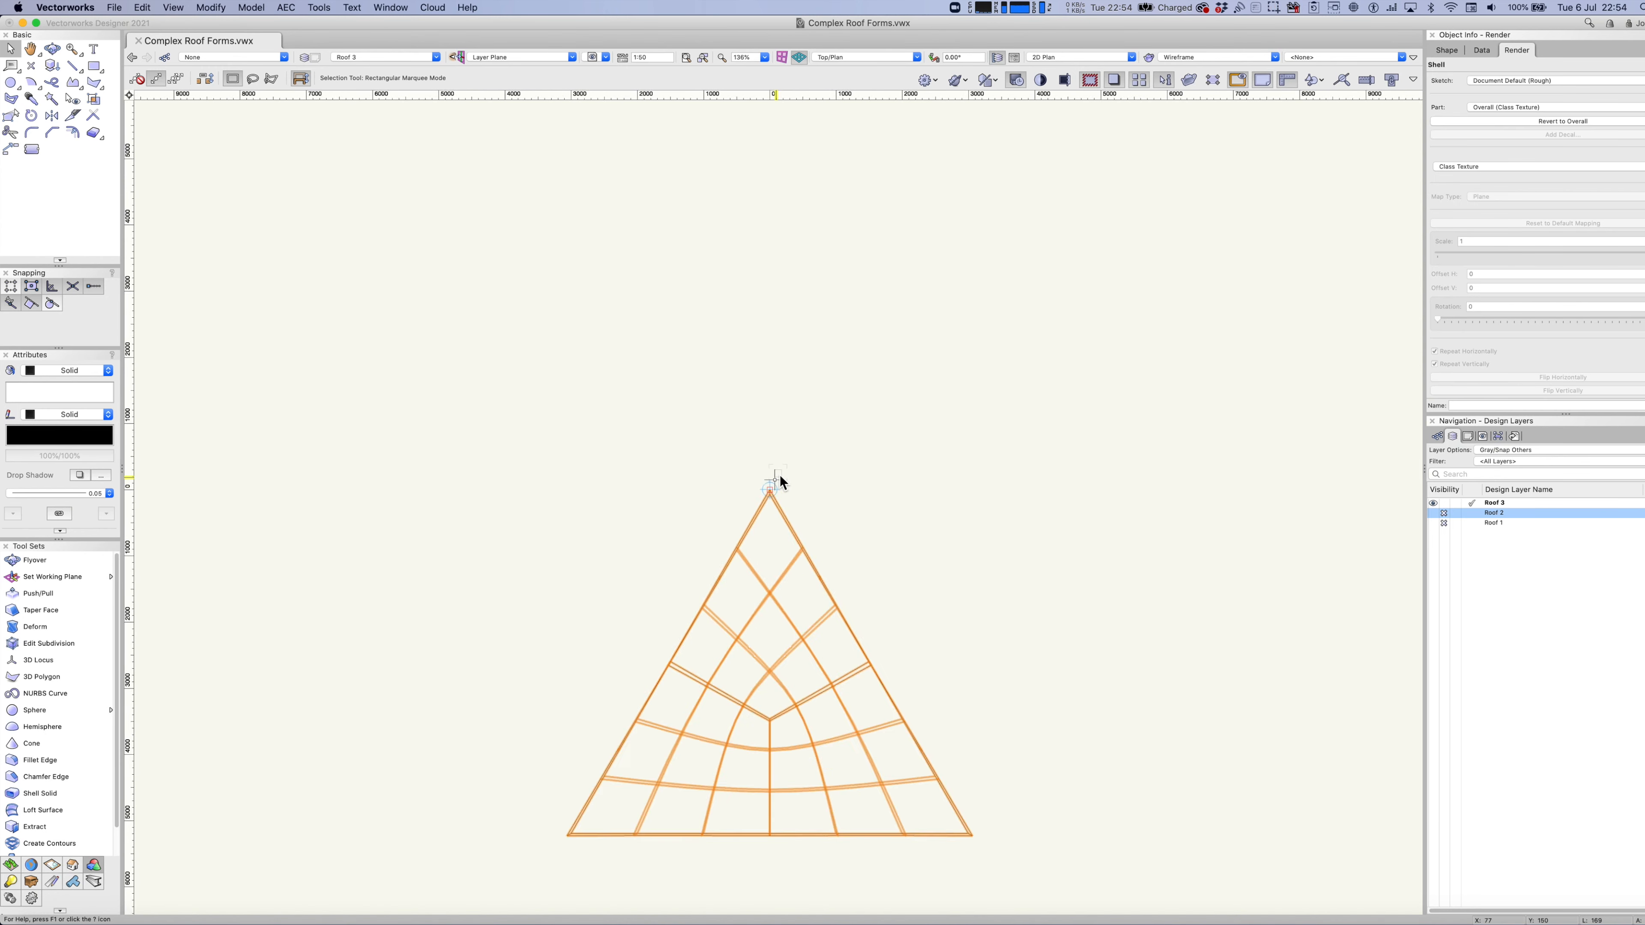
scroll(780, 474, "down", 1)
scroll(776, 486, "up", 10)
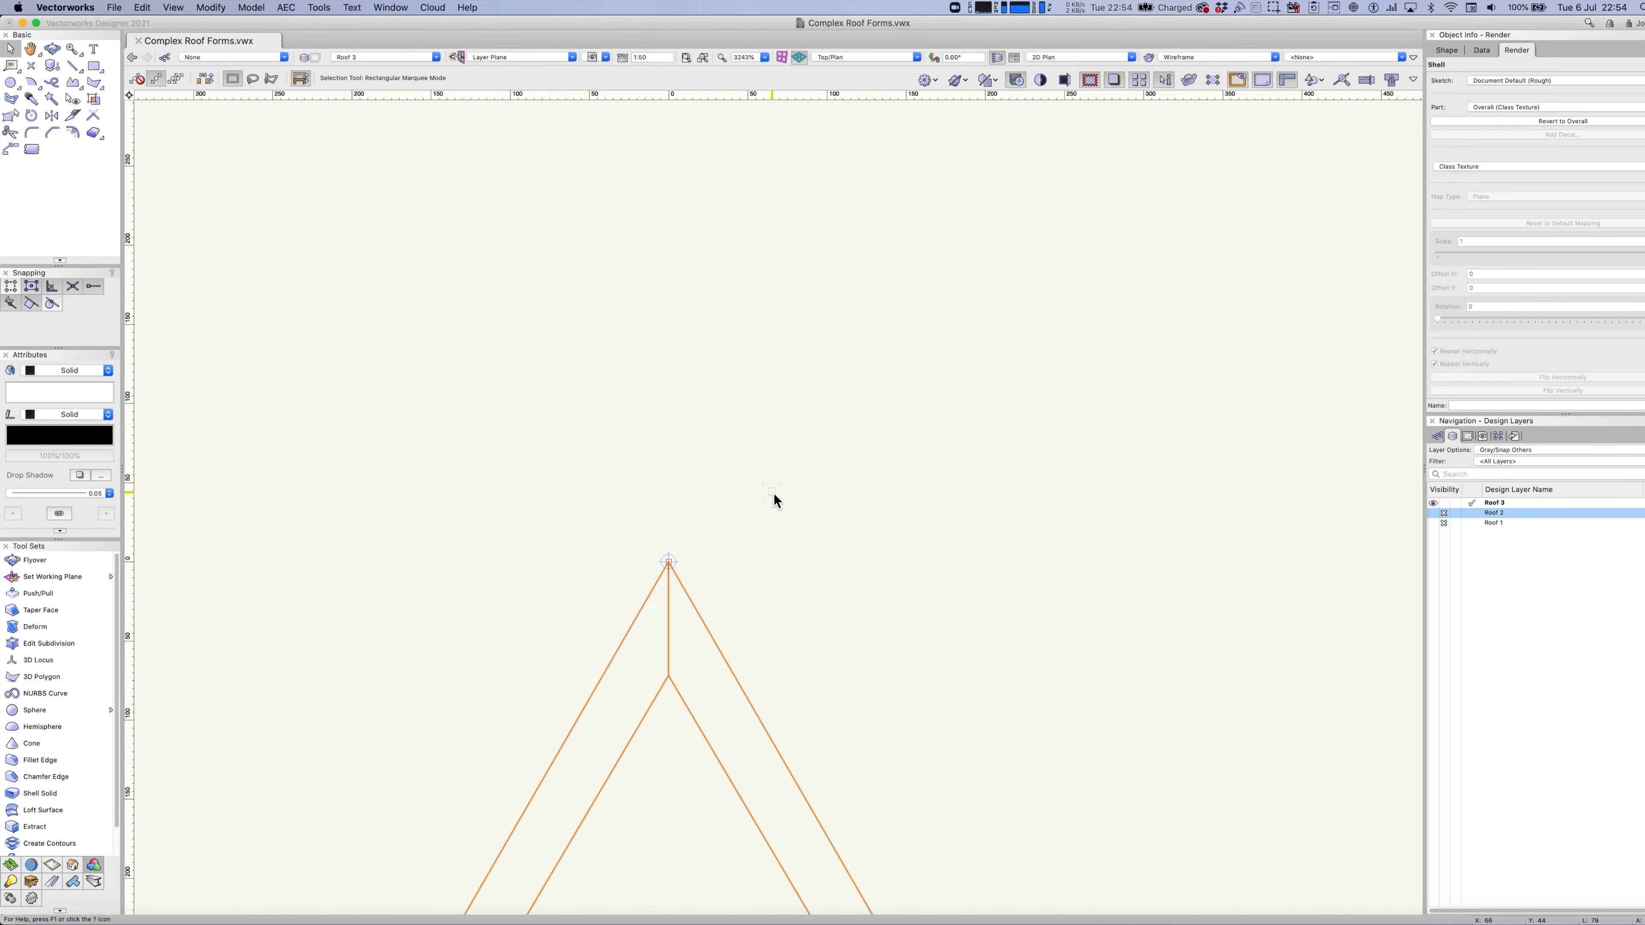
scroll(774, 493, "down", 8)
scroll(773, 494, "down", 8)
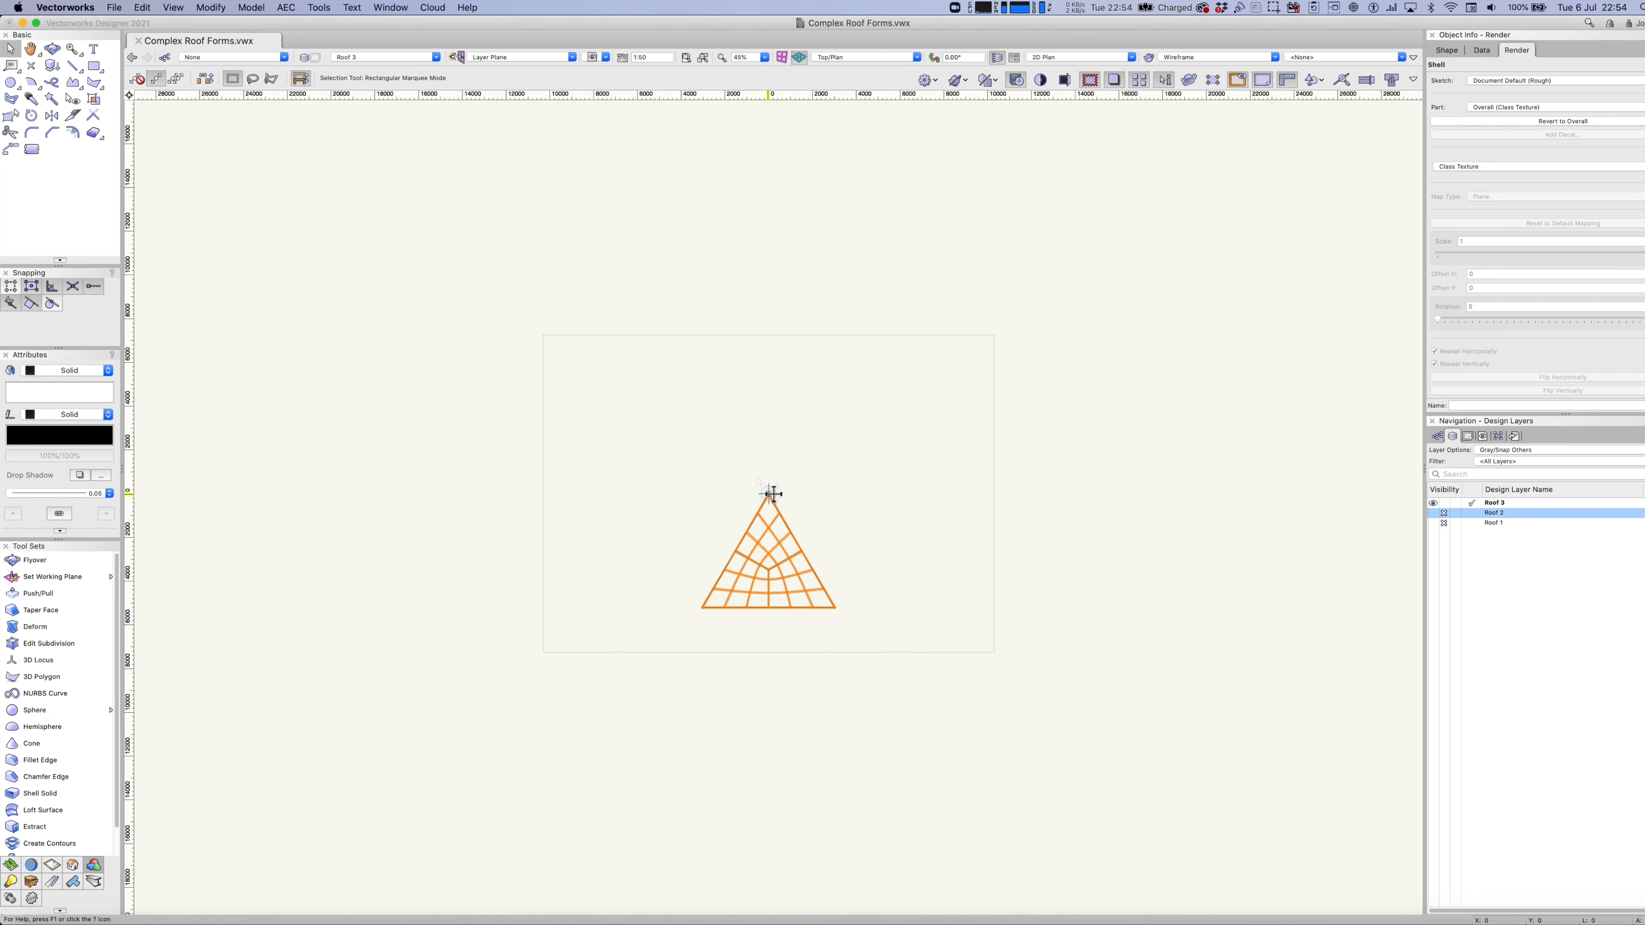
key("super+4")
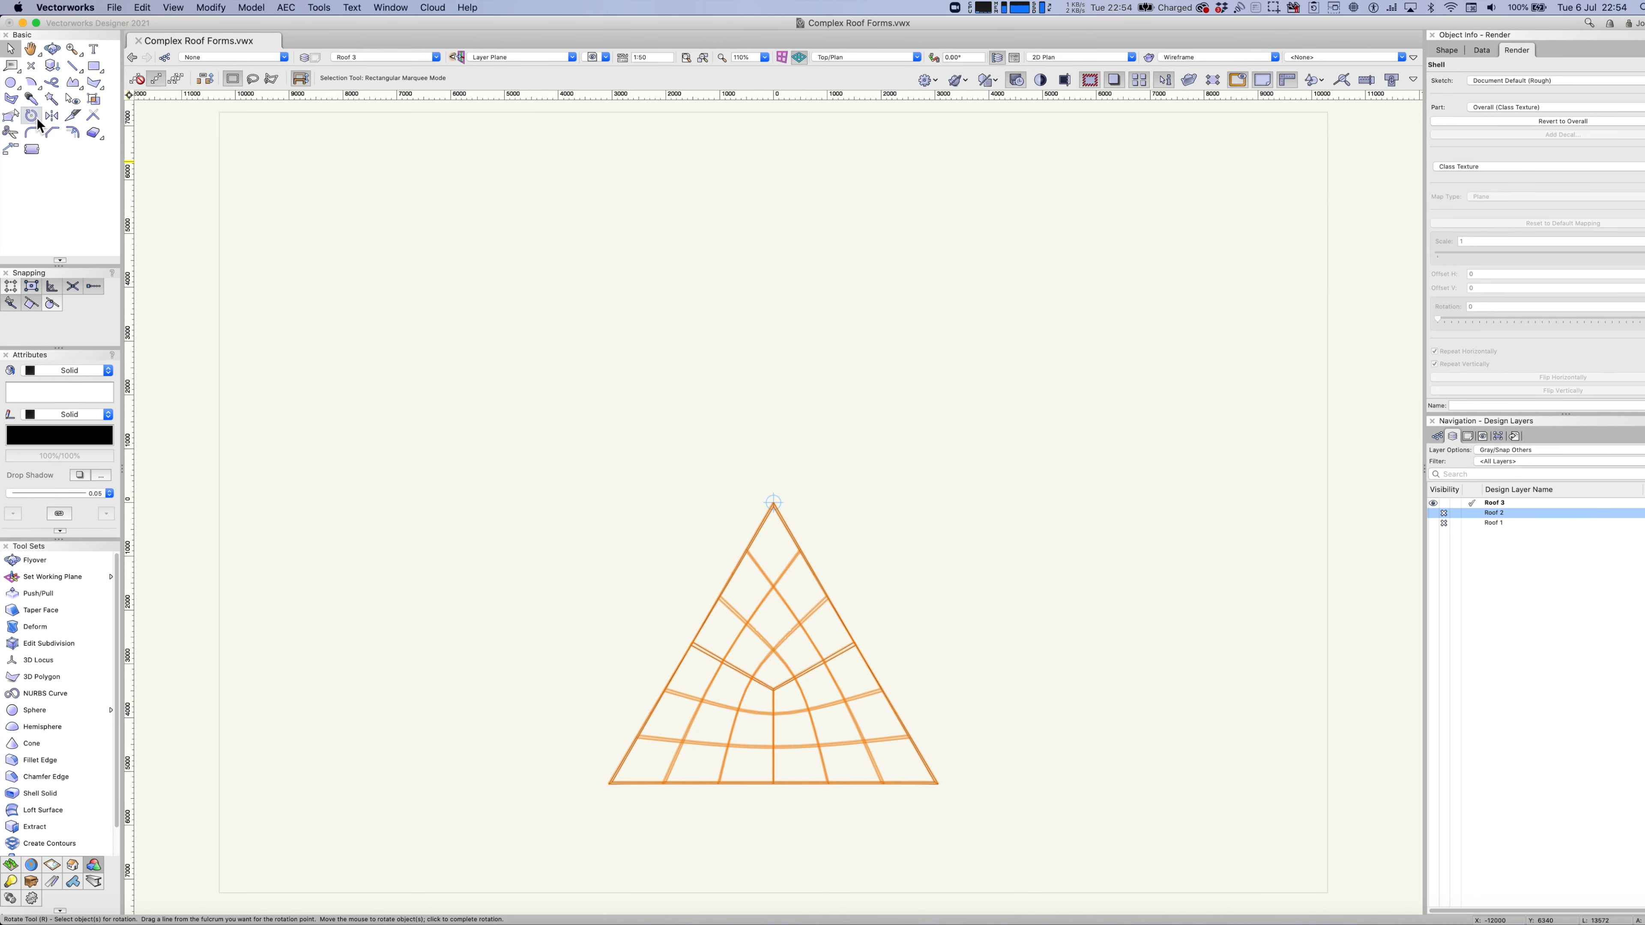
left_click(31, 116)
left_click(156, 78)
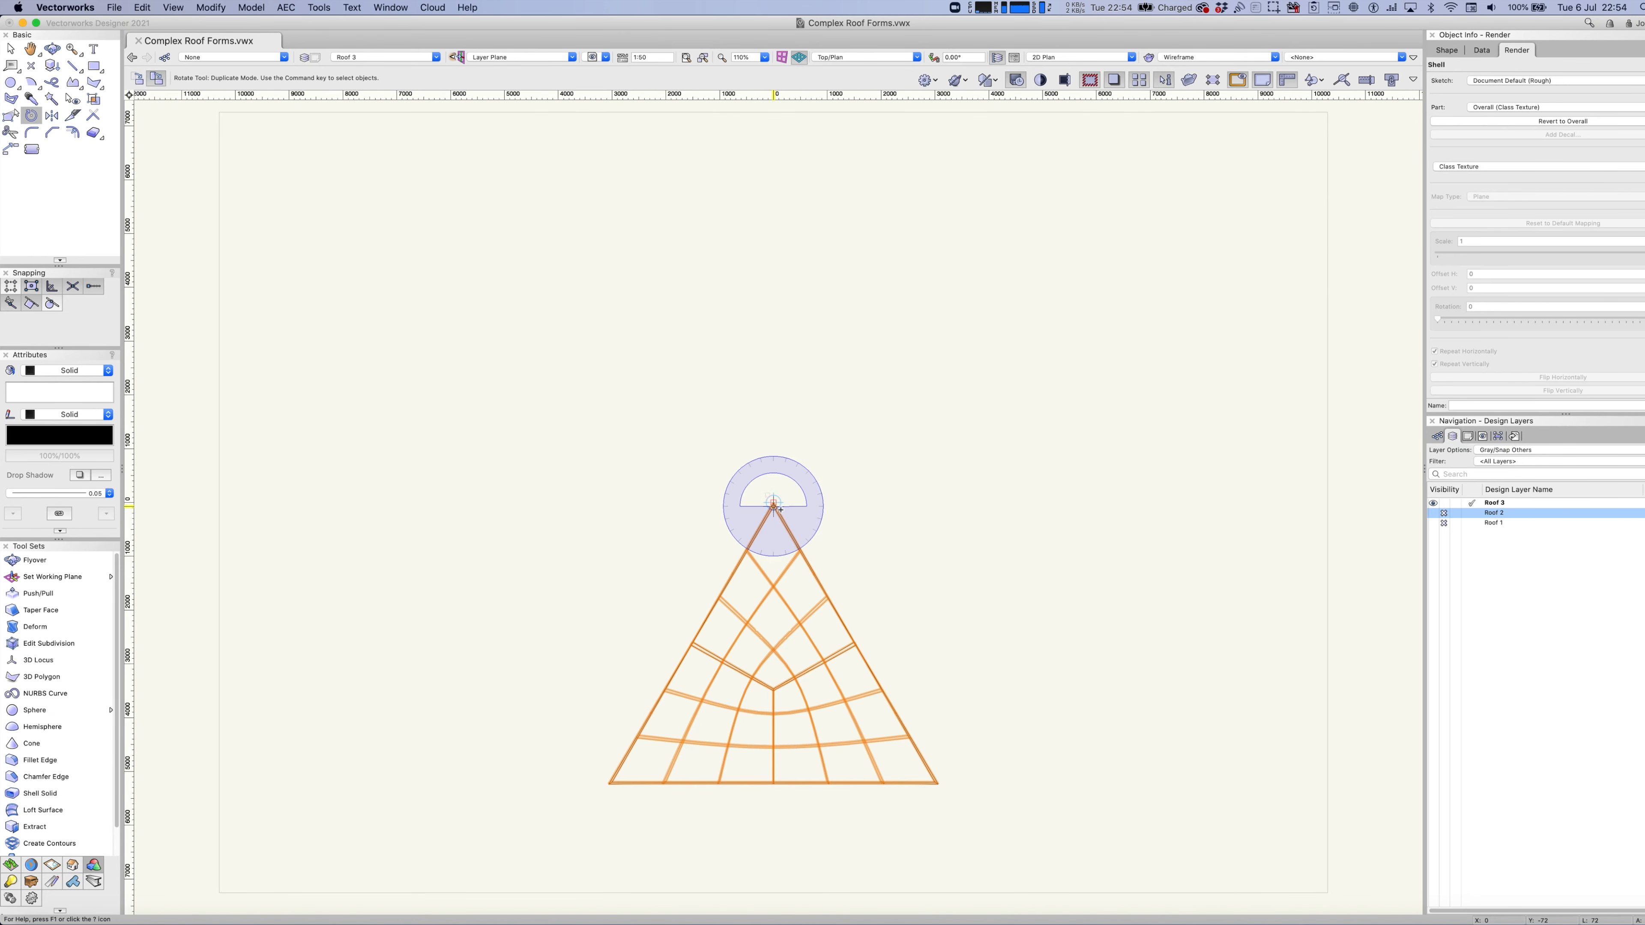
left_click(774, 502)
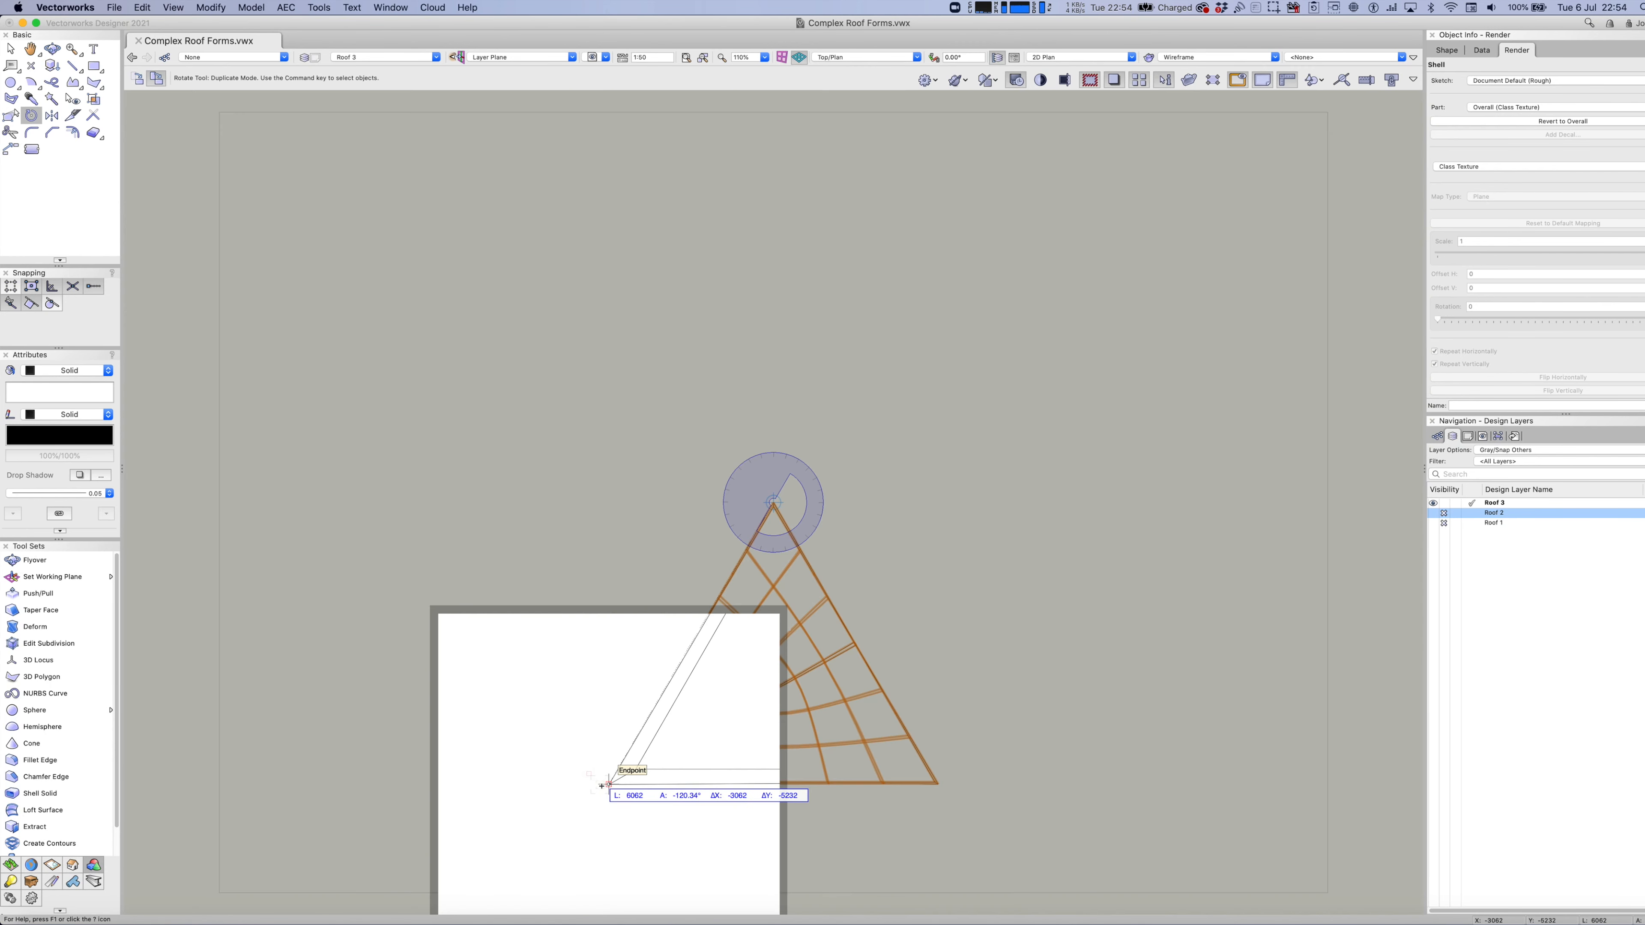
left_click(608, 784)
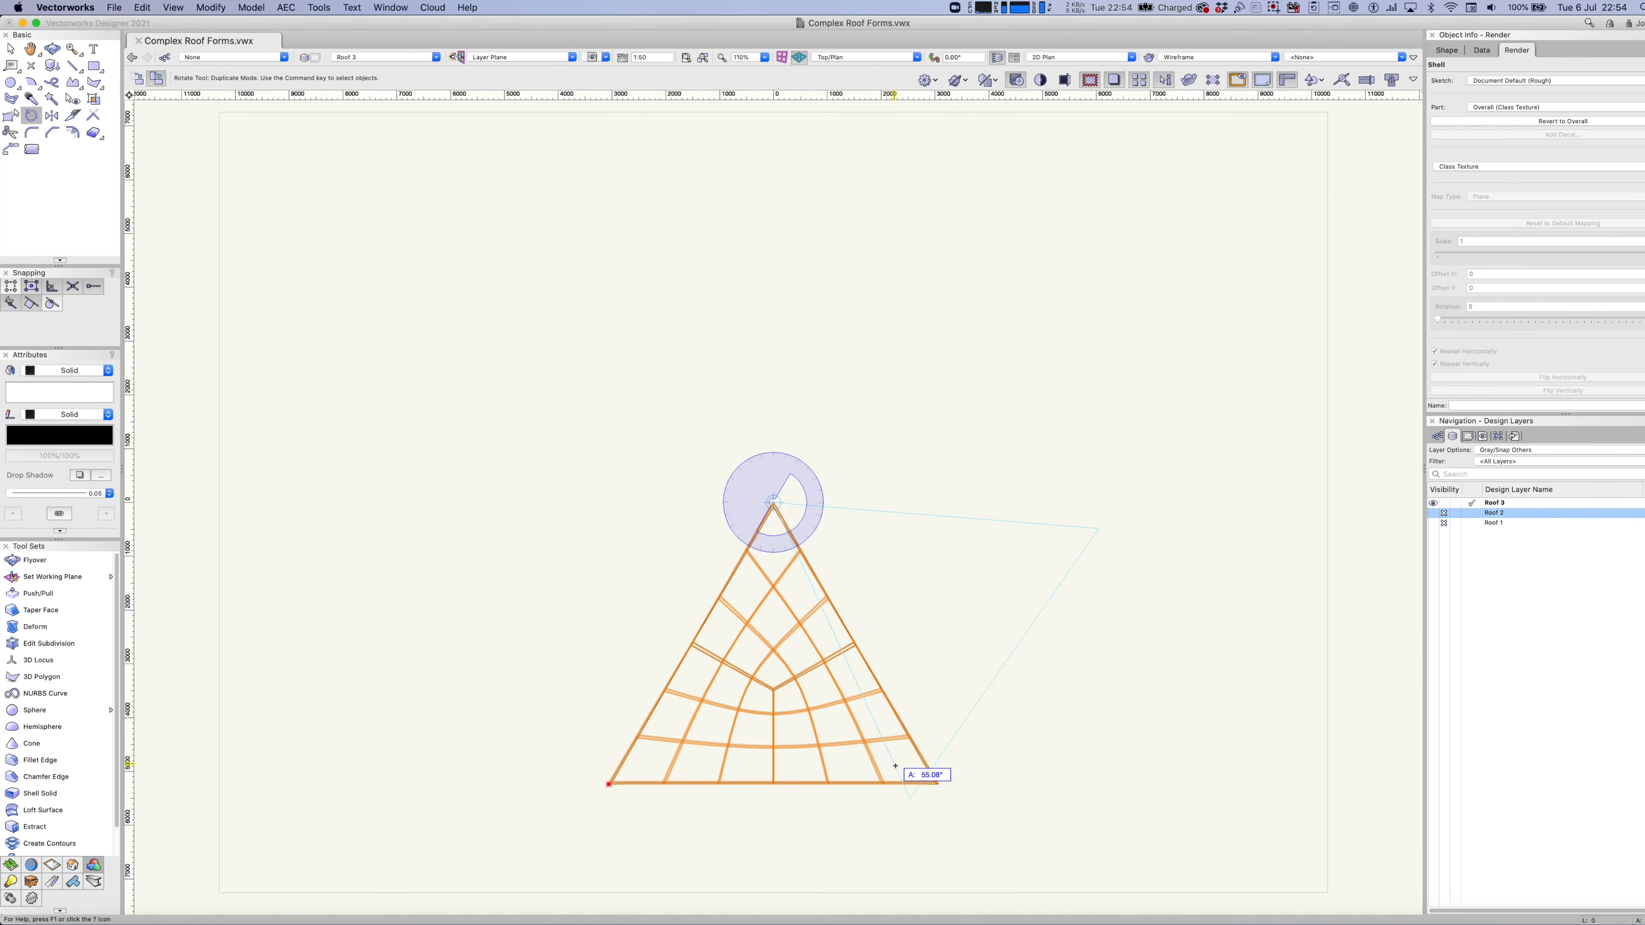
left_click(939, 784)
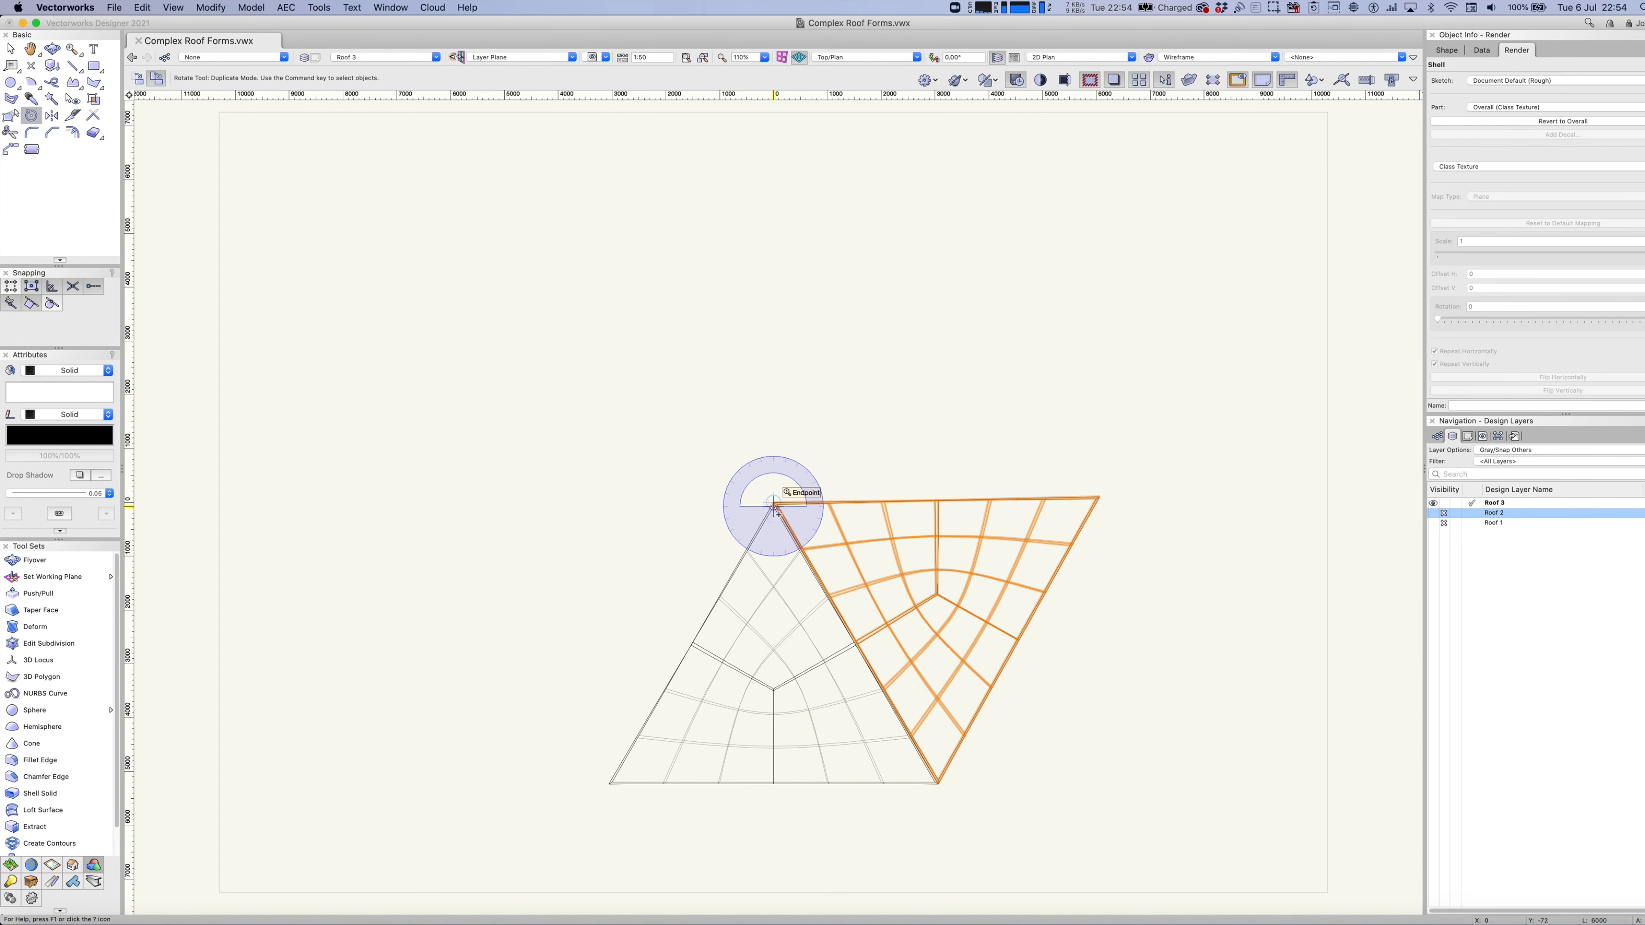
Select both triangular panels and rotate a duplicate pair about their shared apex, from the lower-left corner to the far right corner.
key("x")
left_click(766, 526, "shift")
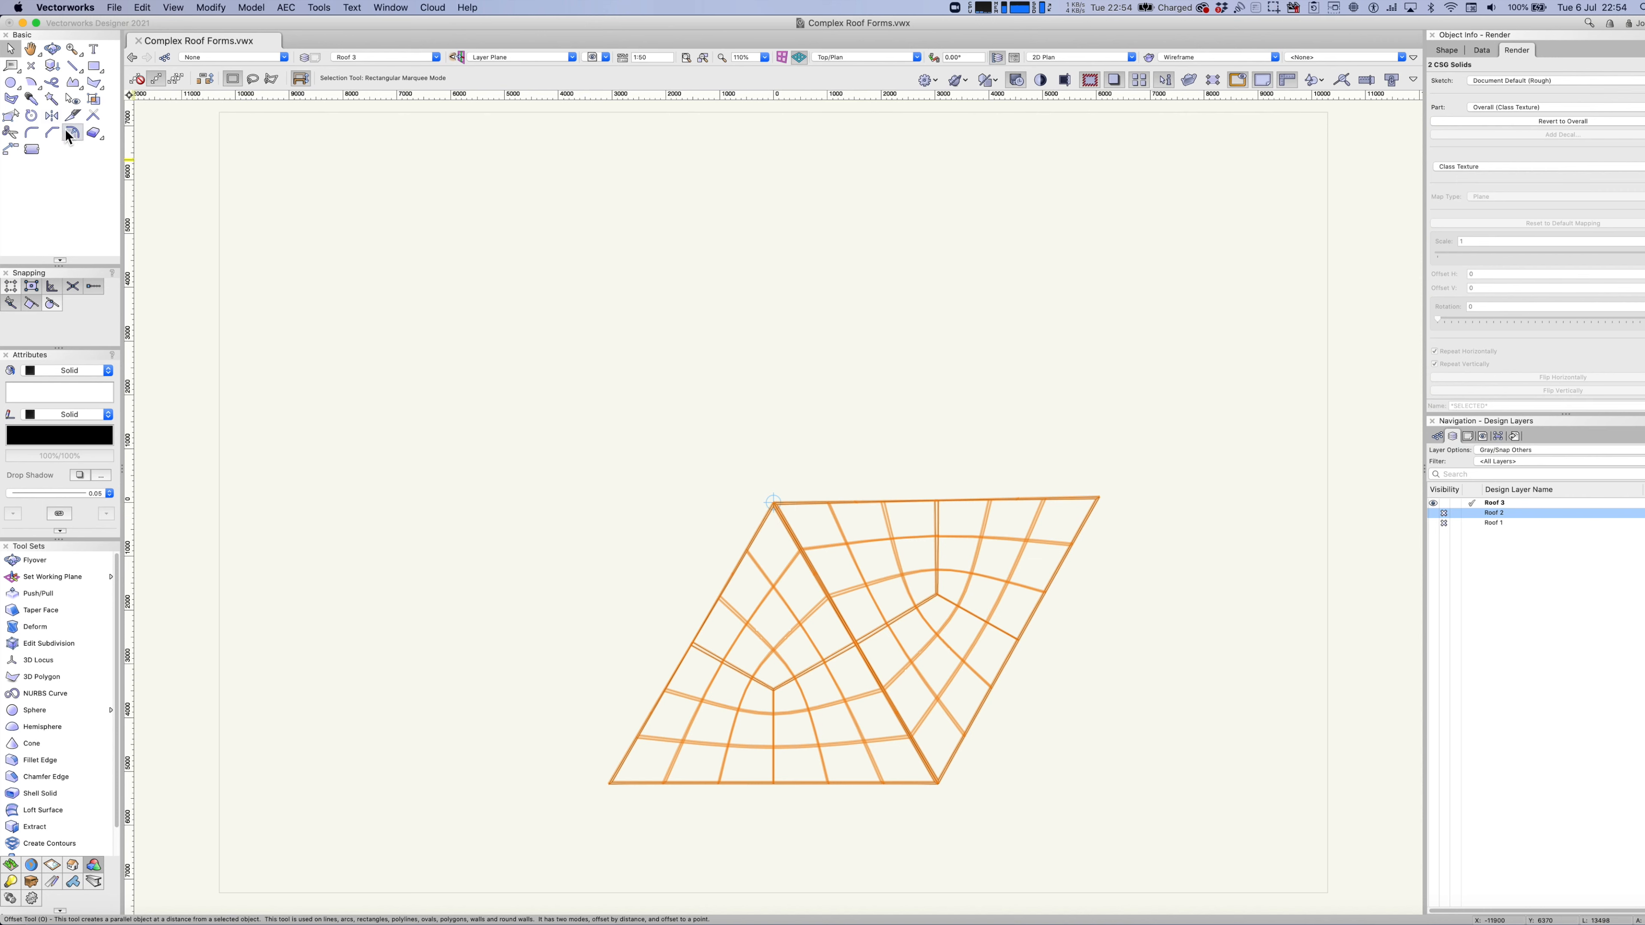
left_click(33, 117)
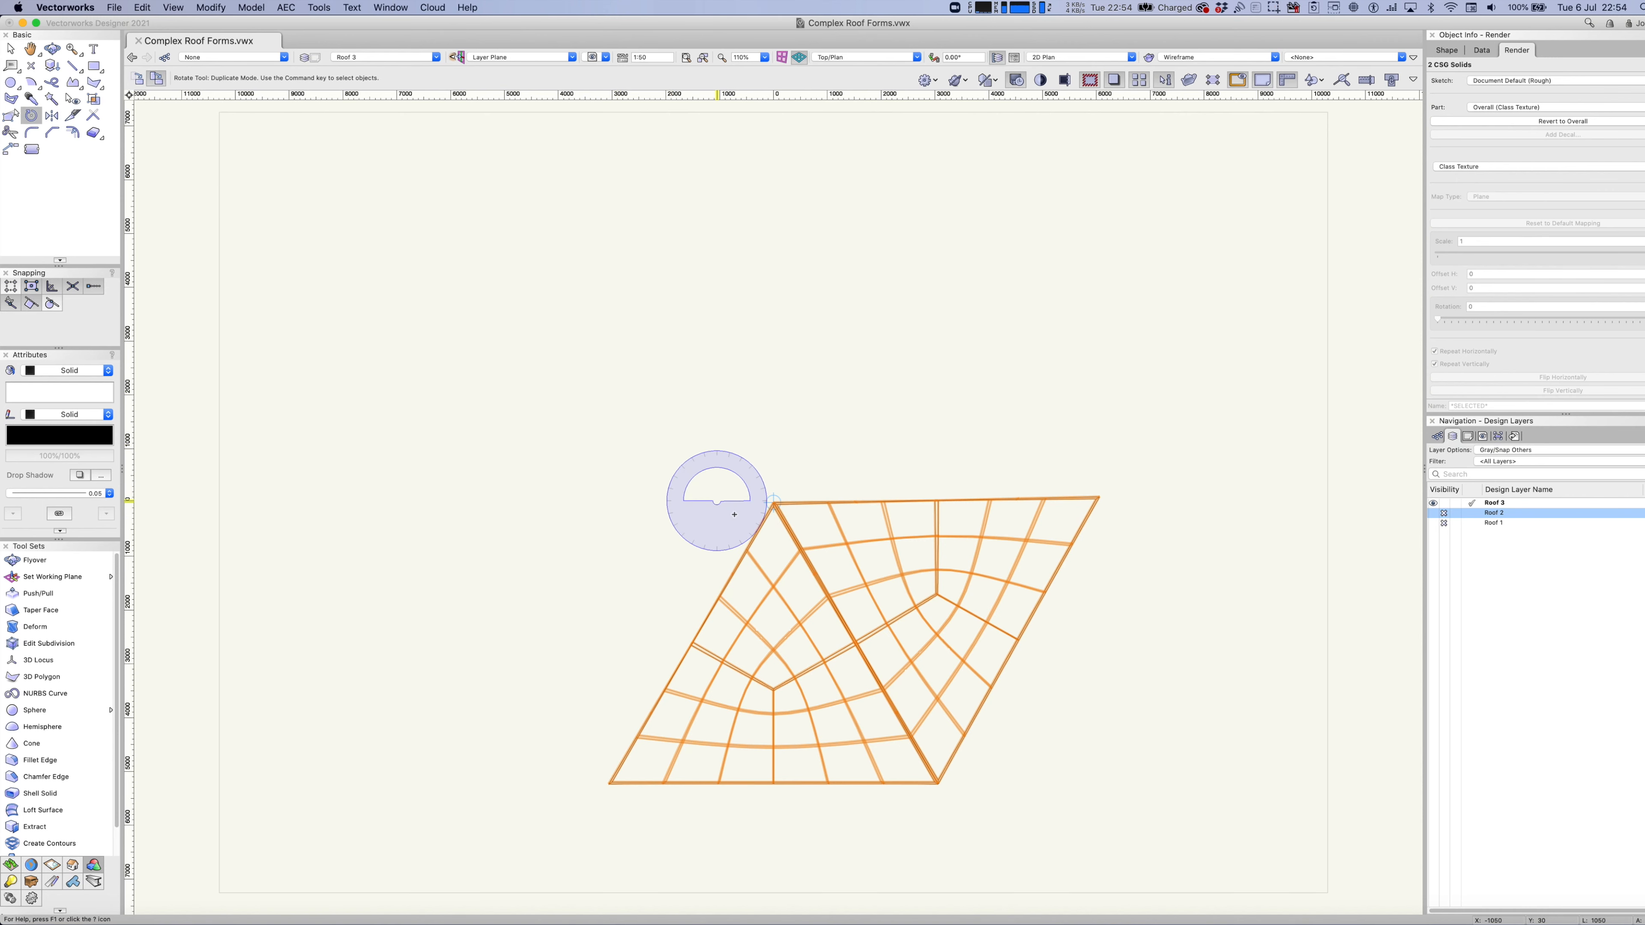
left_click(773, 502)
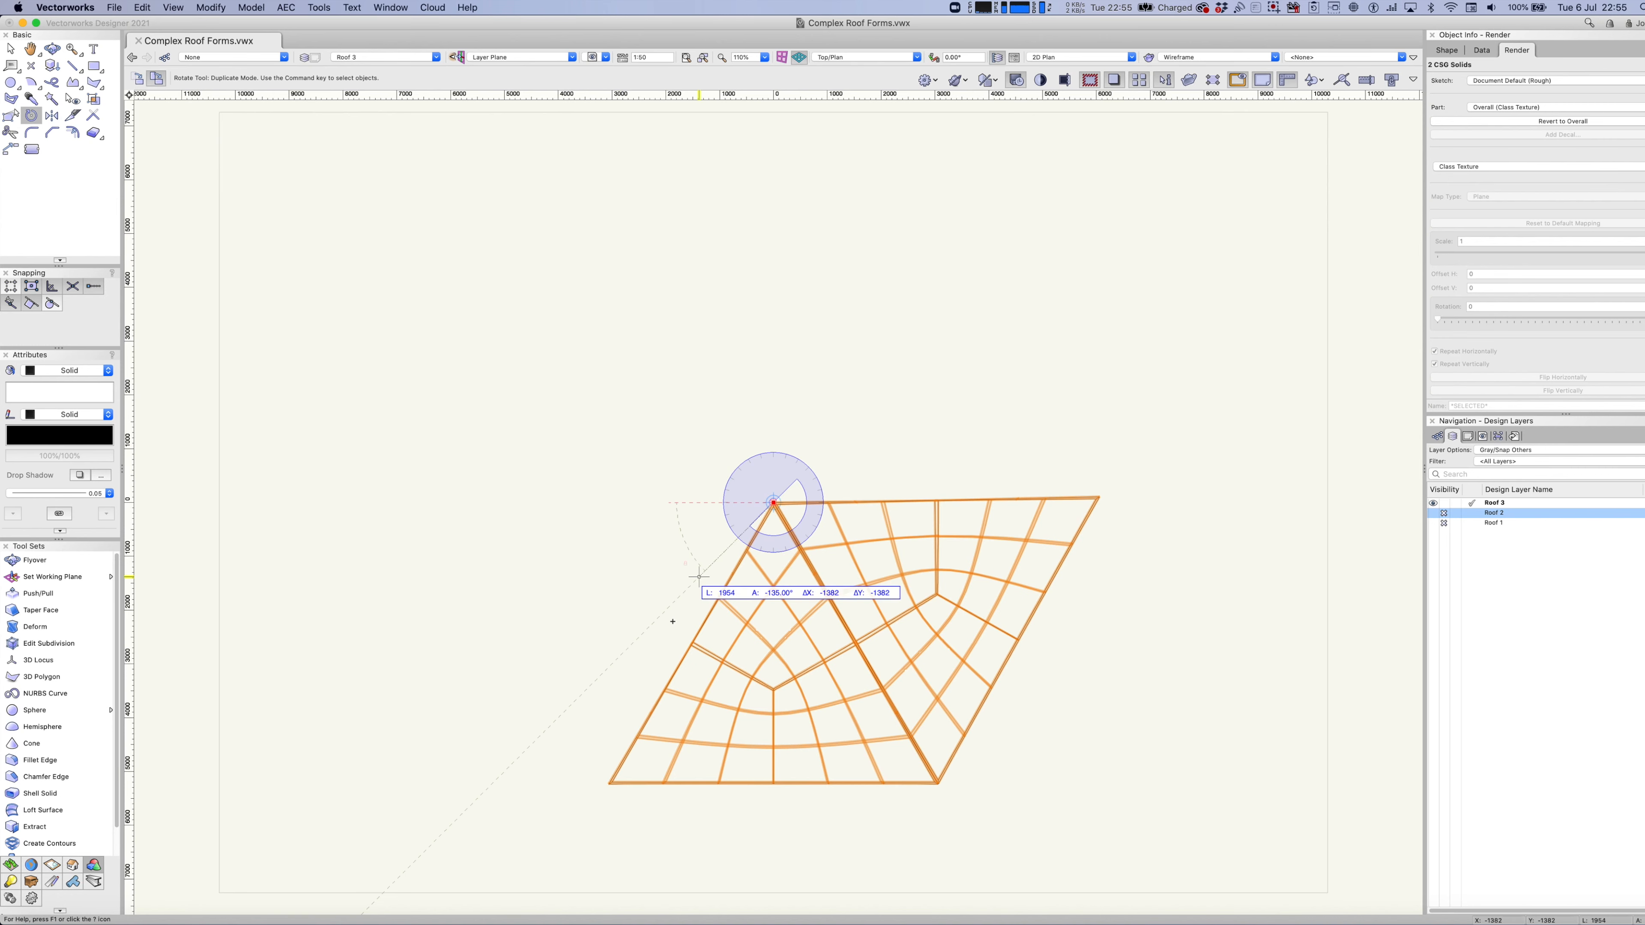
left_click(602, 782)
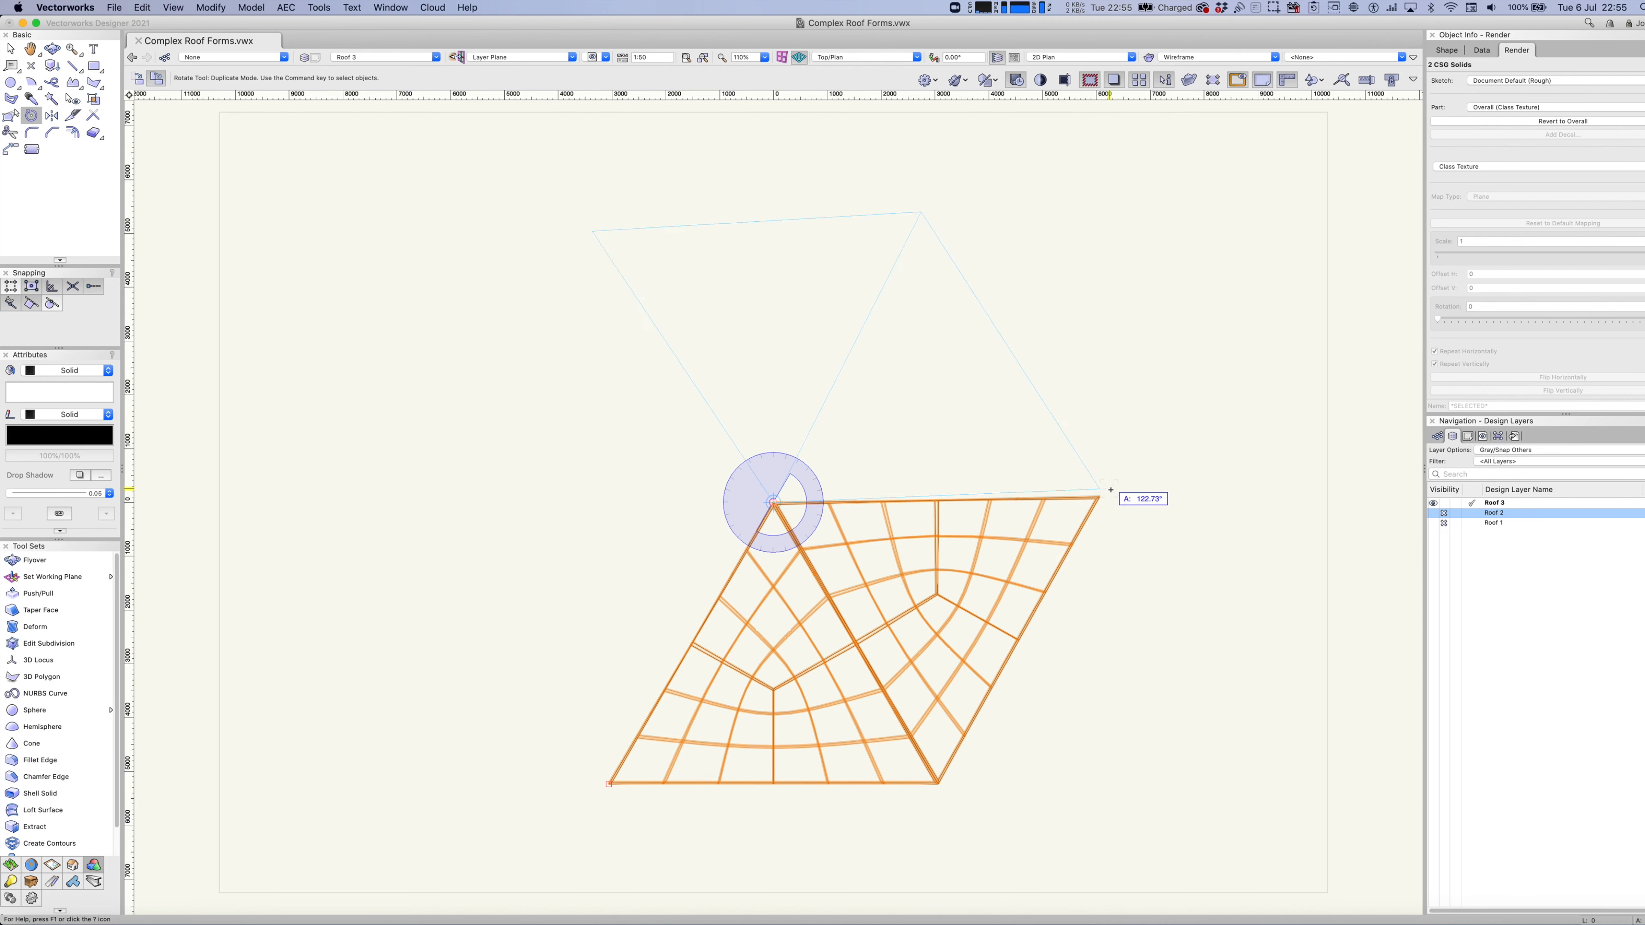
left_click(1100, 496)
key("x")
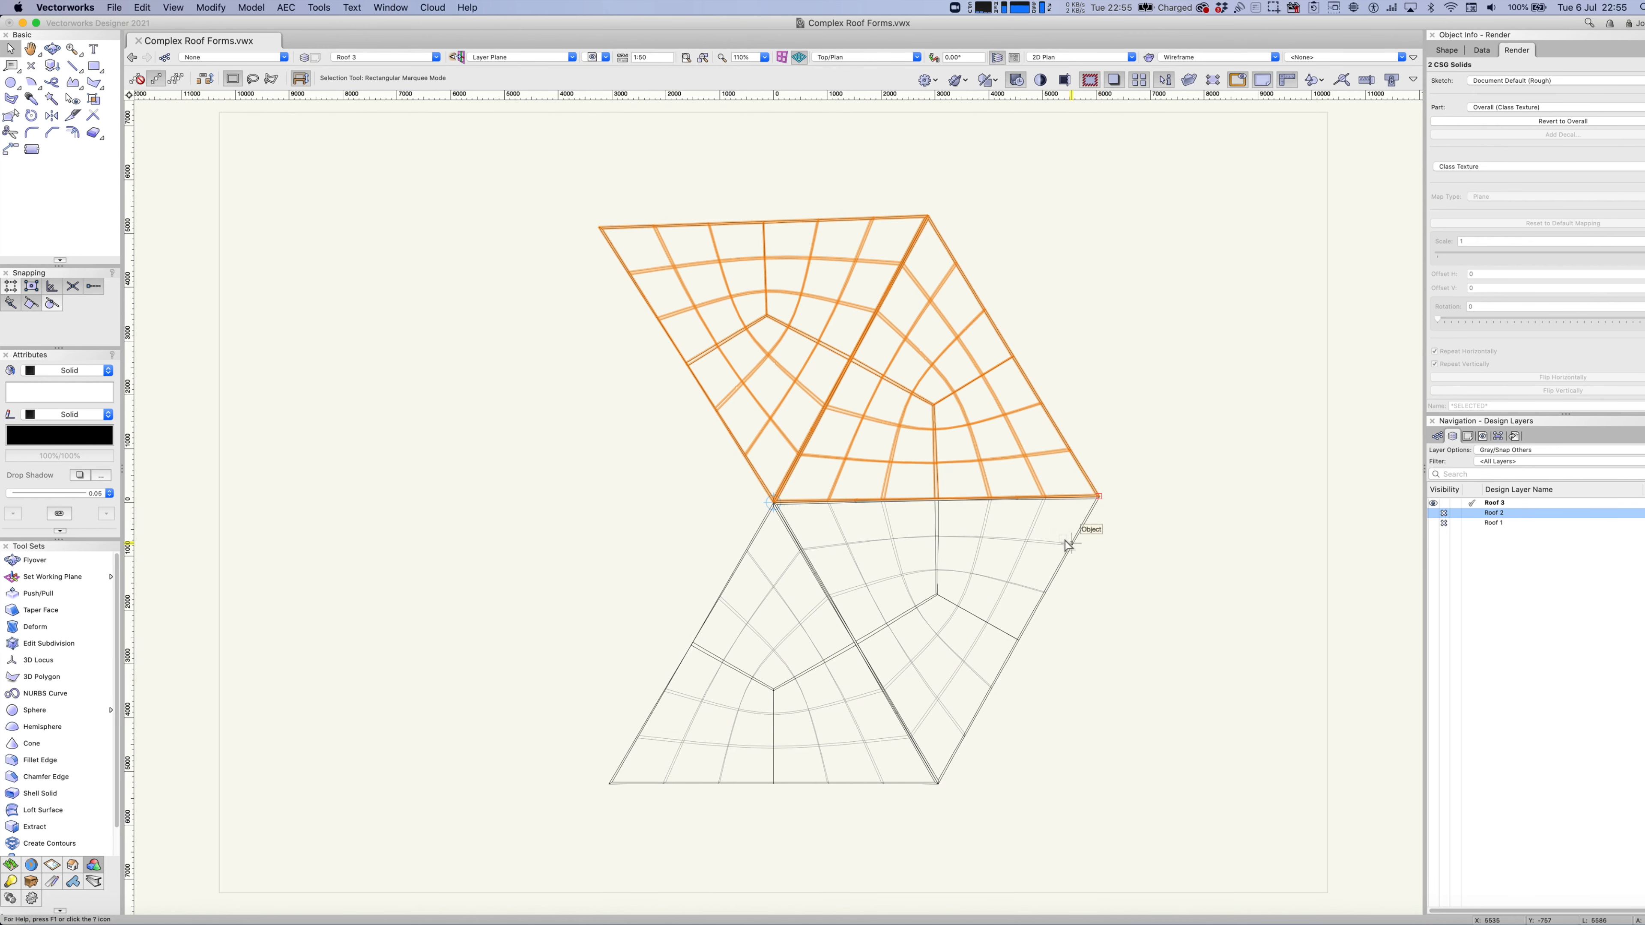
Rotate another duplicate of the panel pair about the shared apex, from its right outer corner to its upper-left corner, to close the hexagonal roof.
left_click(31, 116)
scroll(776, 504, "up", 5)
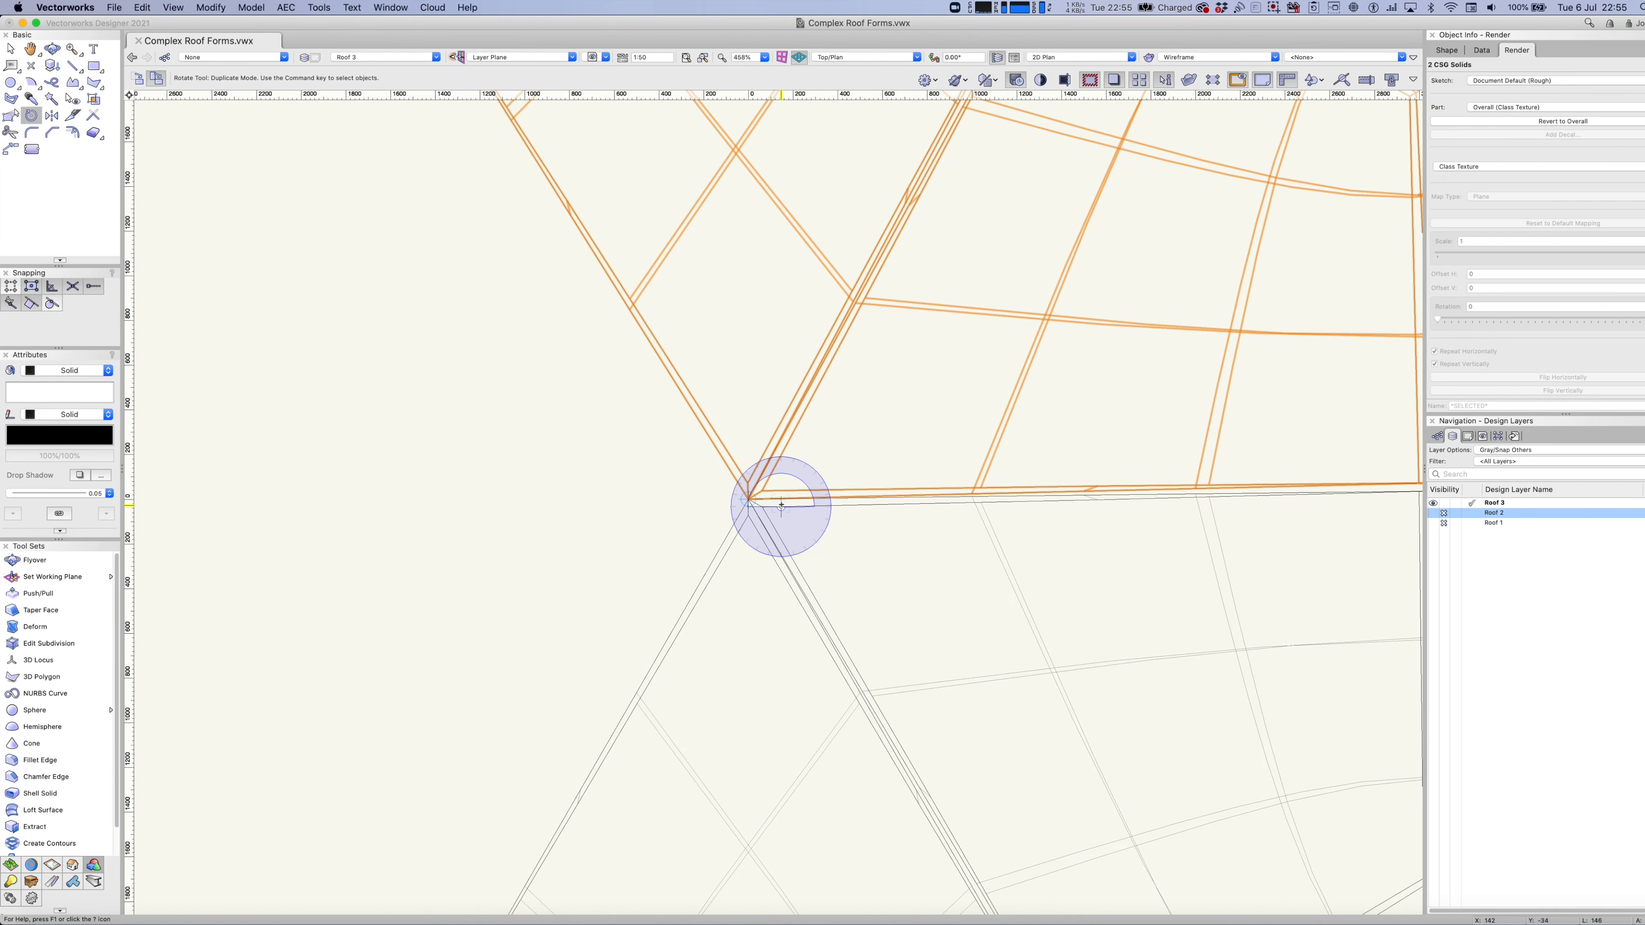
left_click(750, 502)
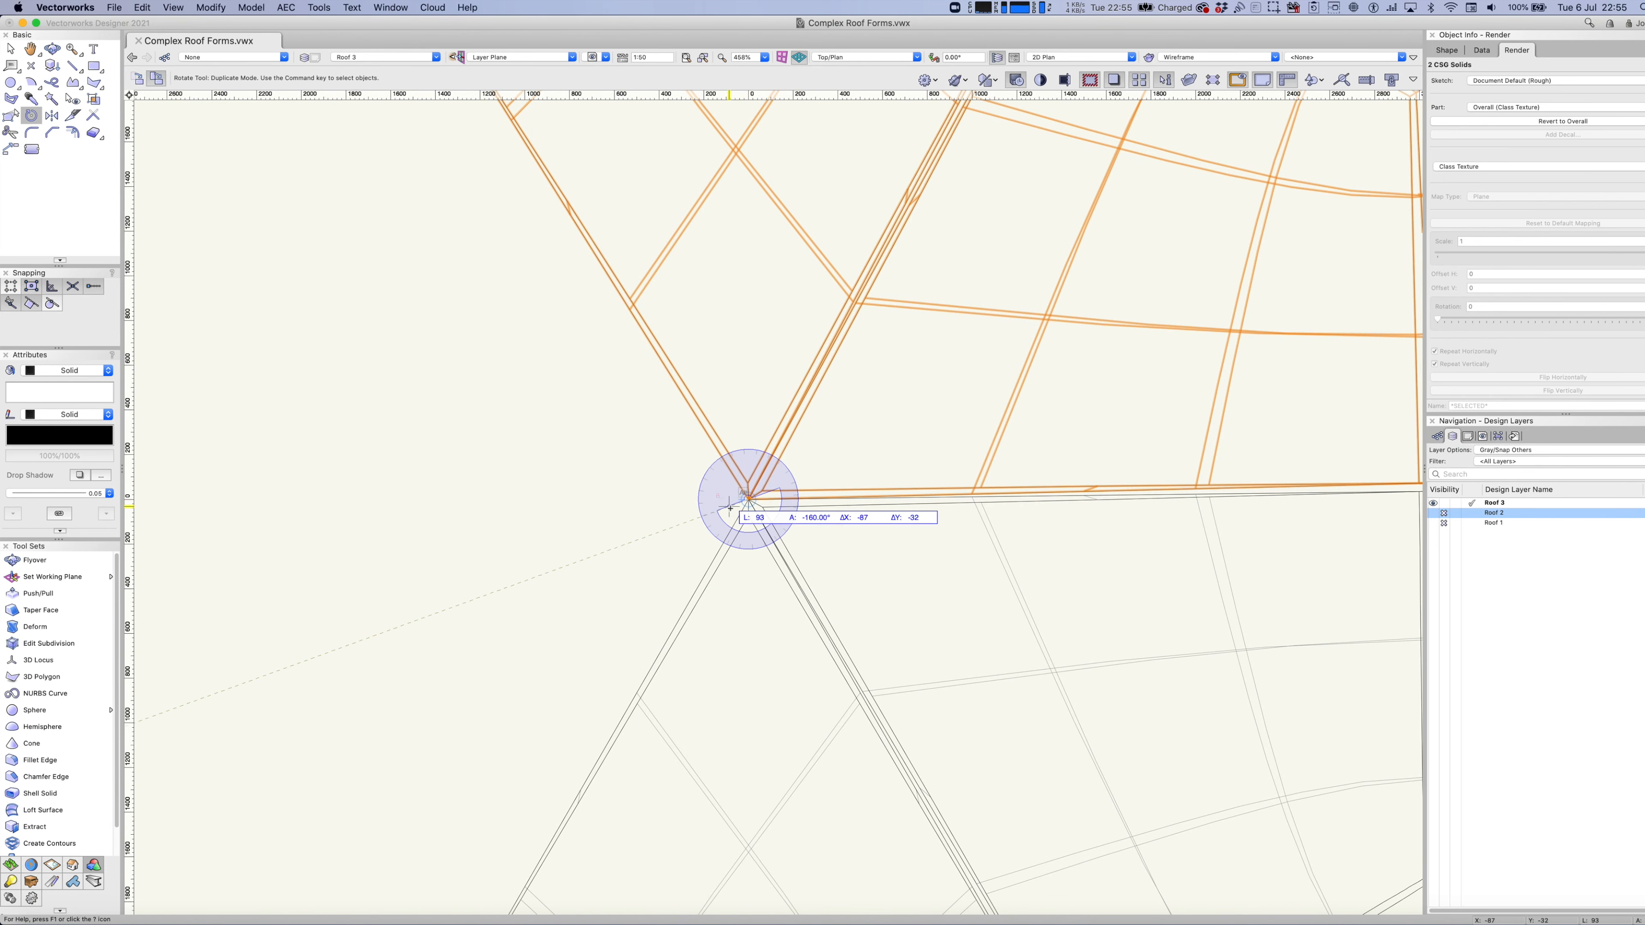
scroll(738, 509, "up", 5)
left_click(818, 474)
scroll(1234, 465, "down", 5)
middle_click_drag(1336, 486, 449, 506)
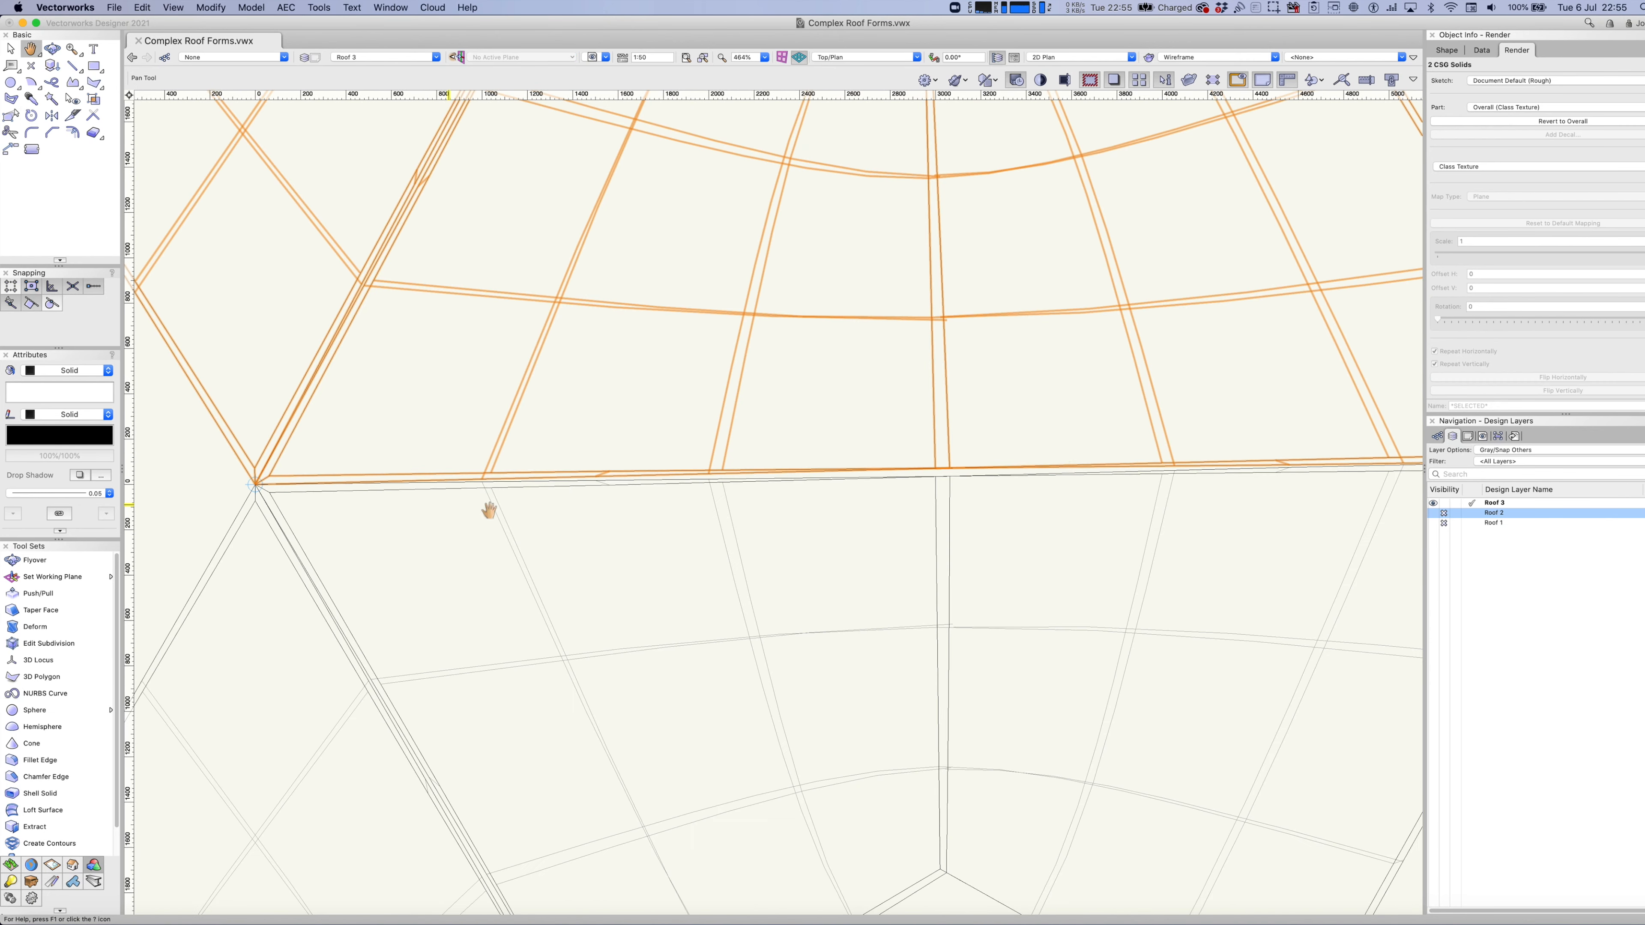
middle_click_drag(1279, 480, 551, 552)
scroll(918, 533, "up", 3)
scroll(865, 550, "down", 4)
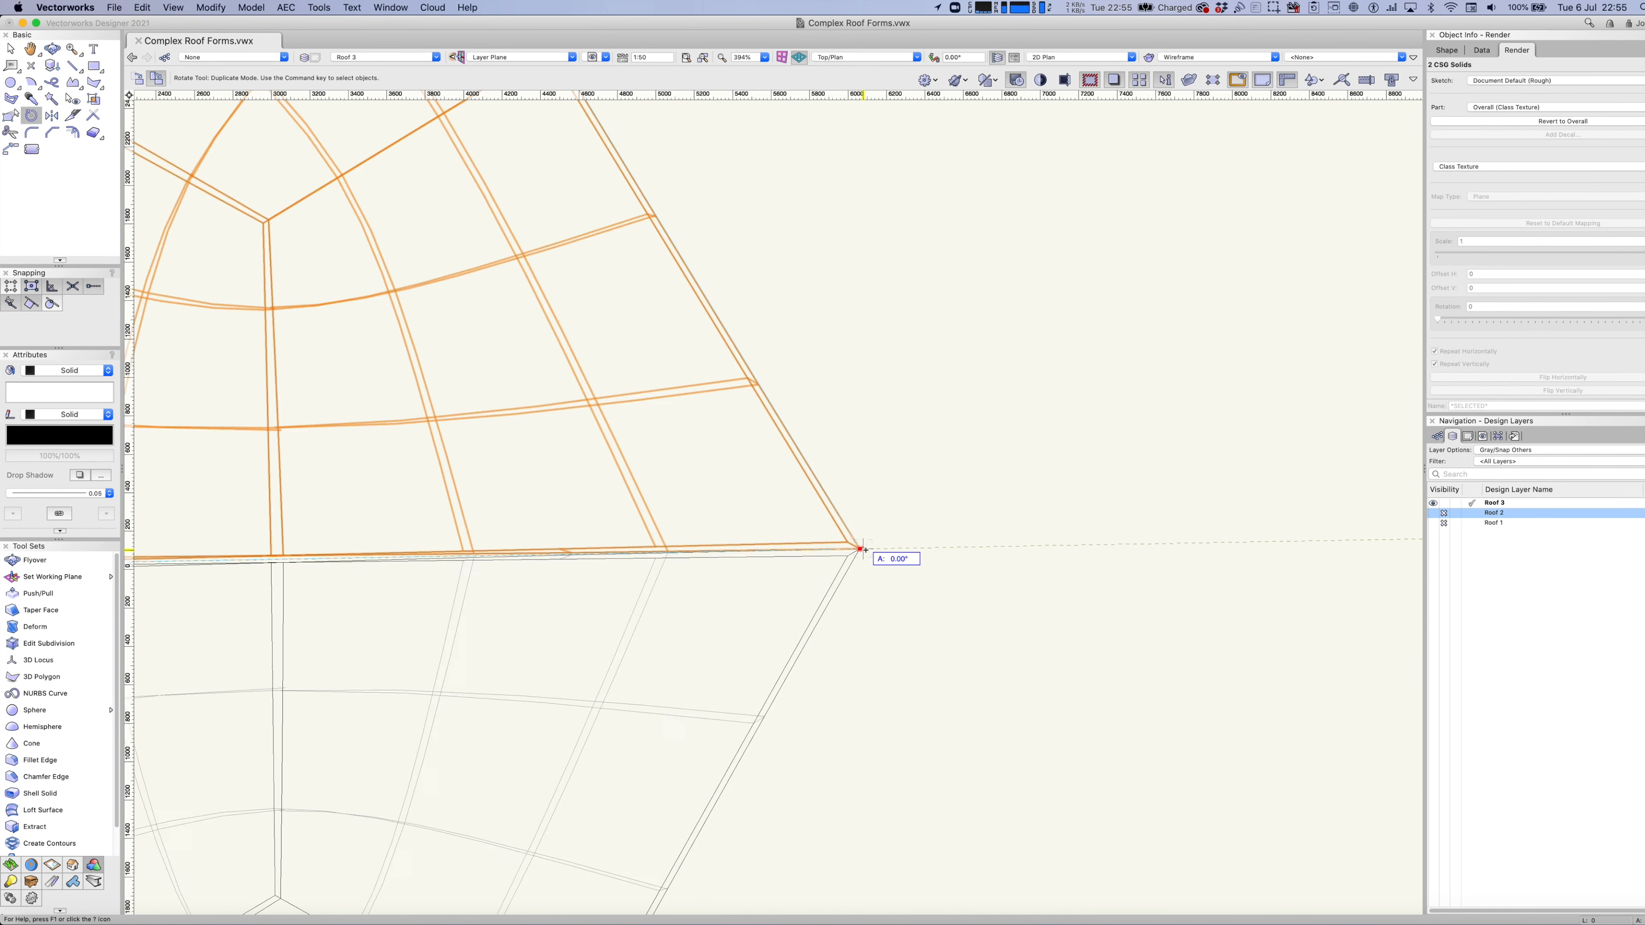
scroll(865, 549, "down", 8)
scroll(747, 530, "up", 4)
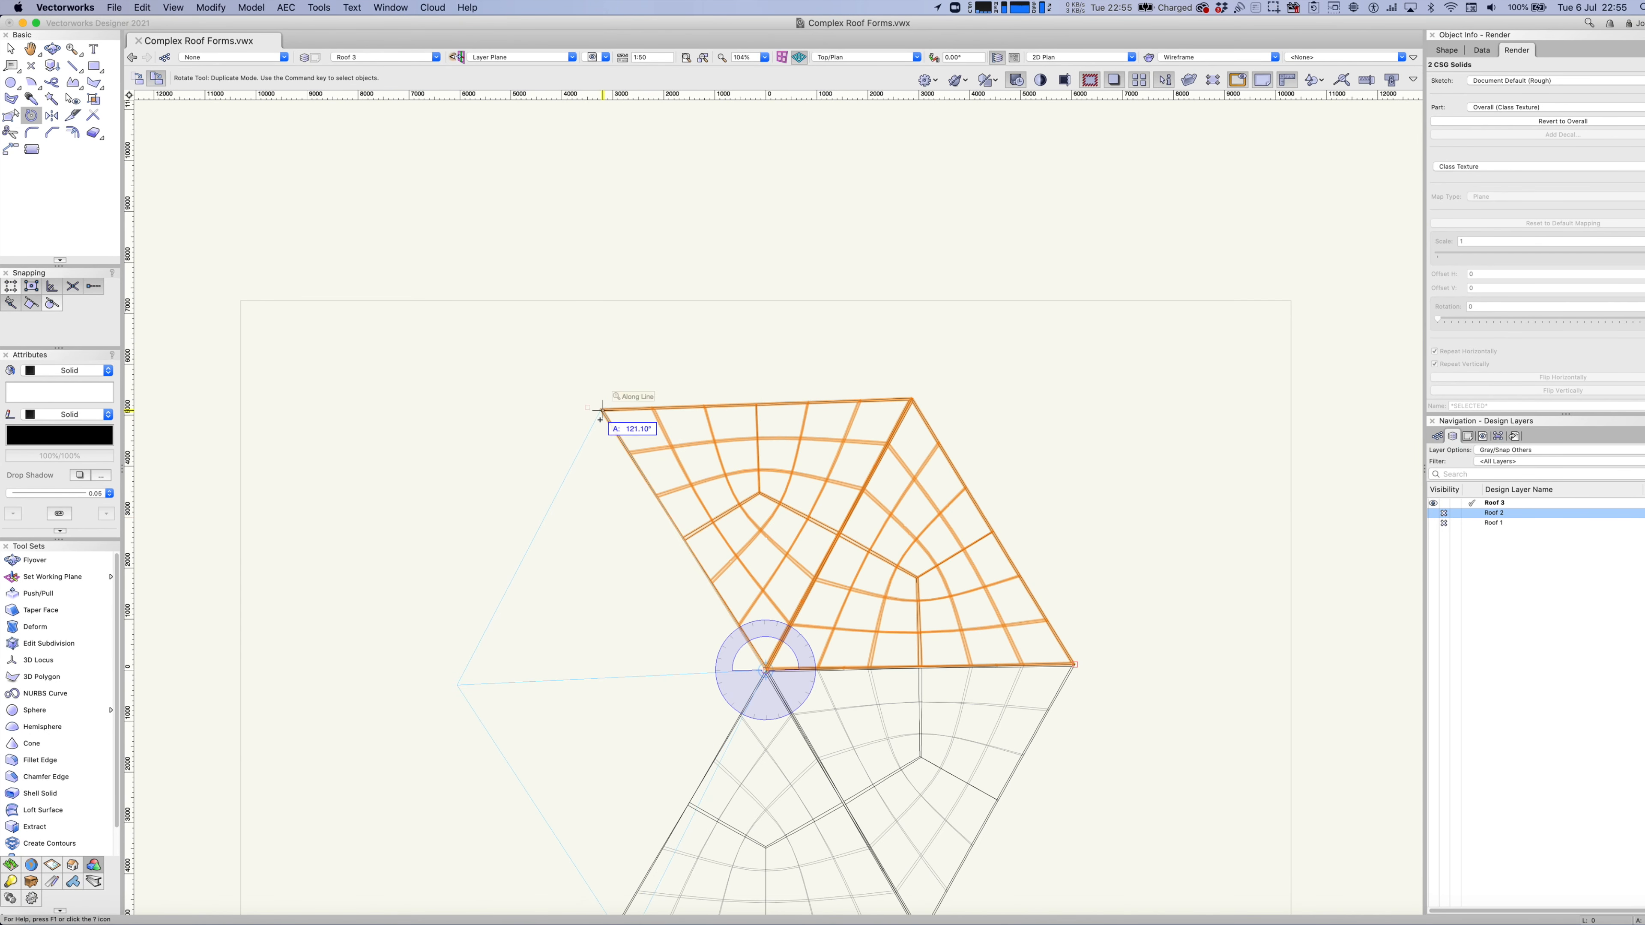
scroll(595, 414, "up", 5)
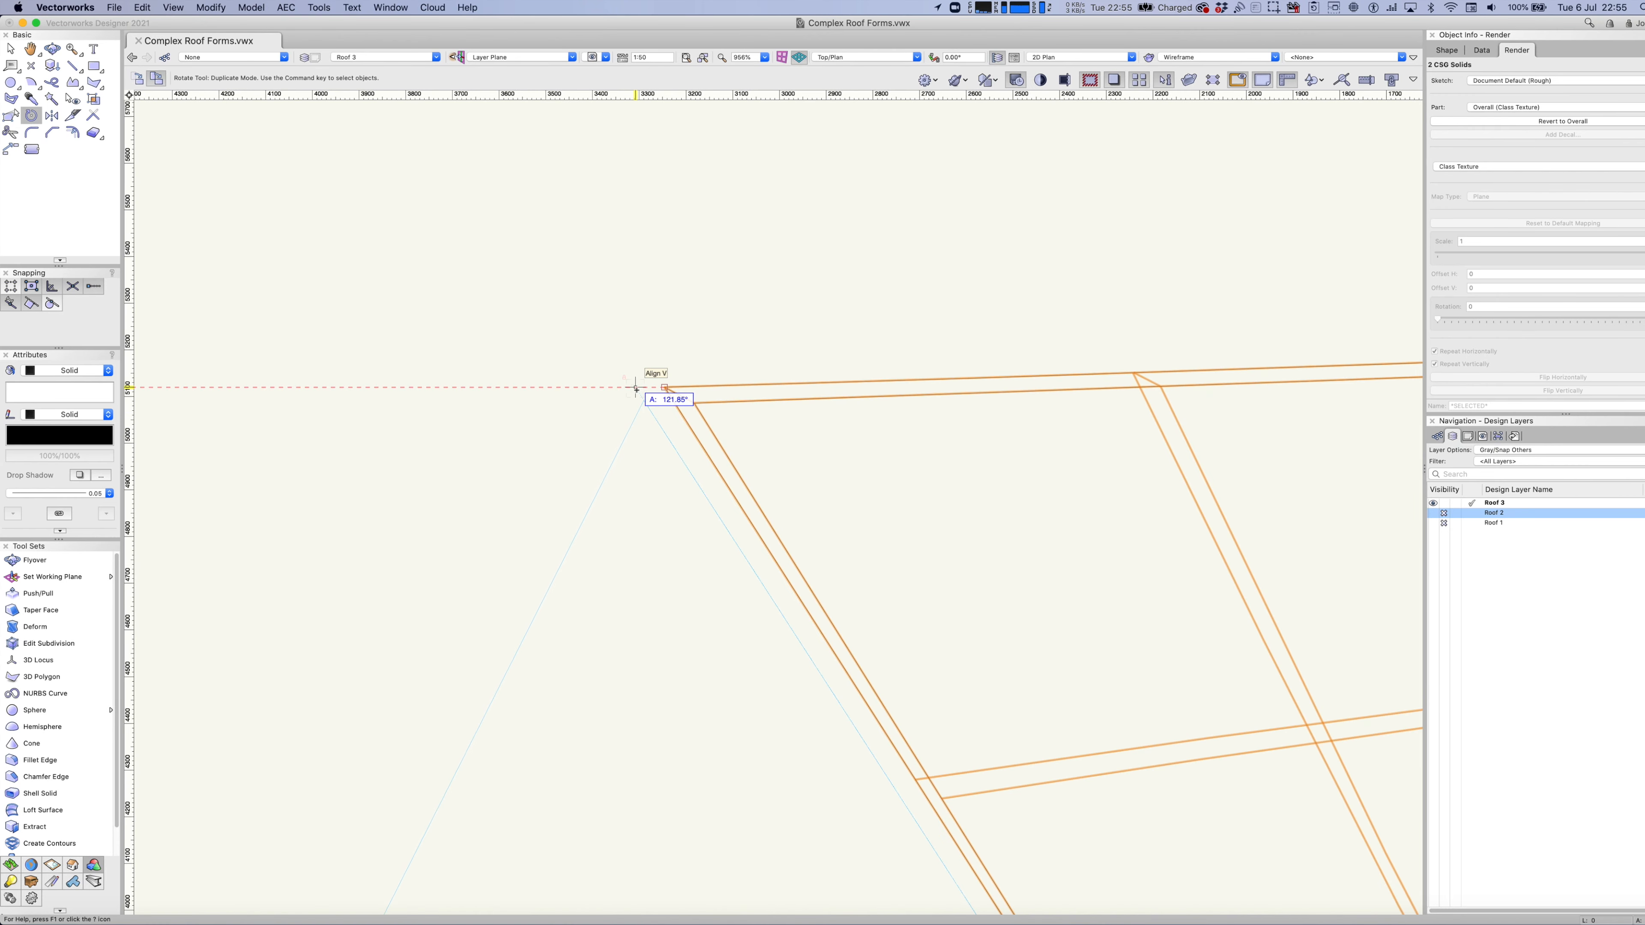
left_click(663, 386)
key("super+4")
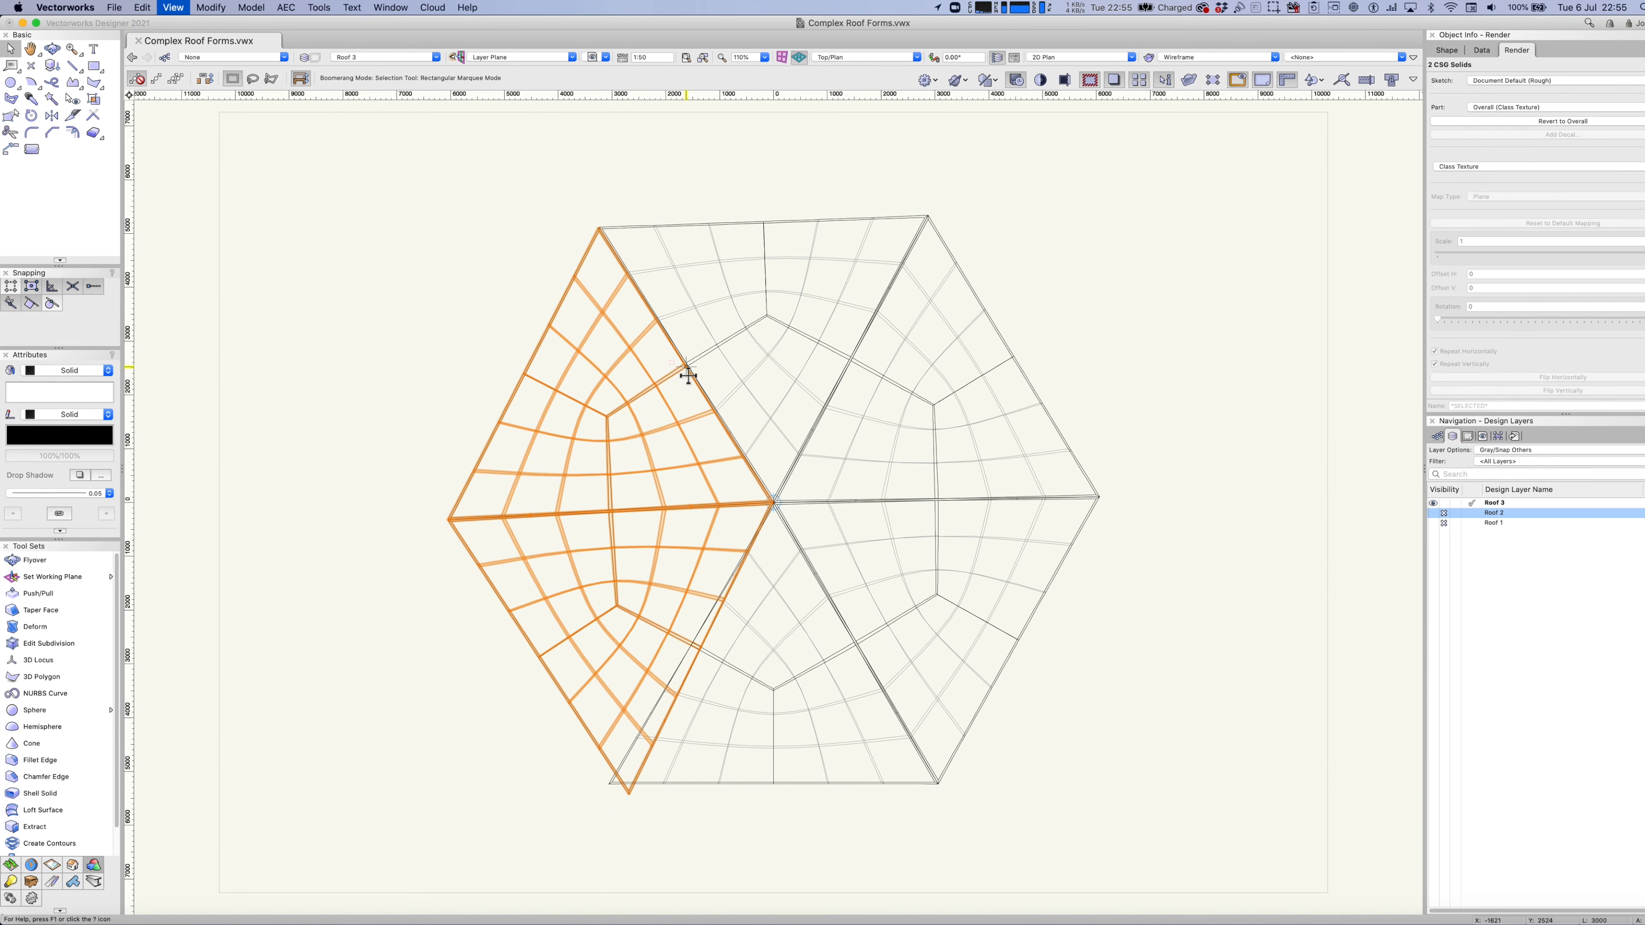
Examine the six-panel roof in right isometric view and from a lower 3D angle.
key("3")
key("x")
left_click(1065, 295)
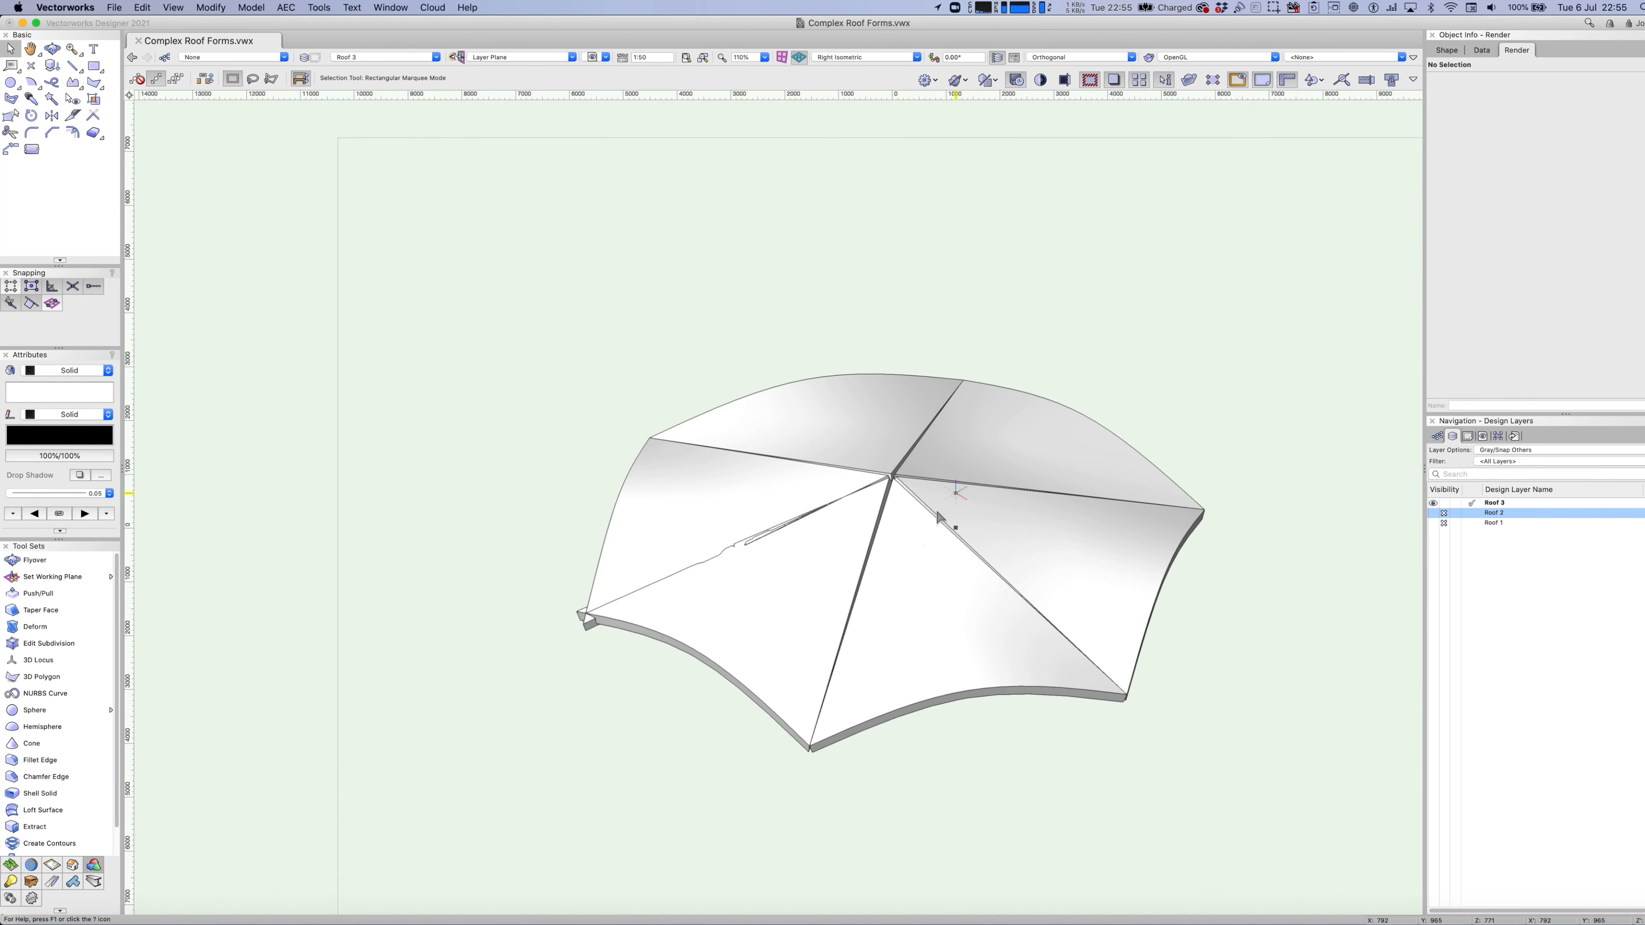
key("shift+c")
left_click_drag(769, 744, 708, 716)
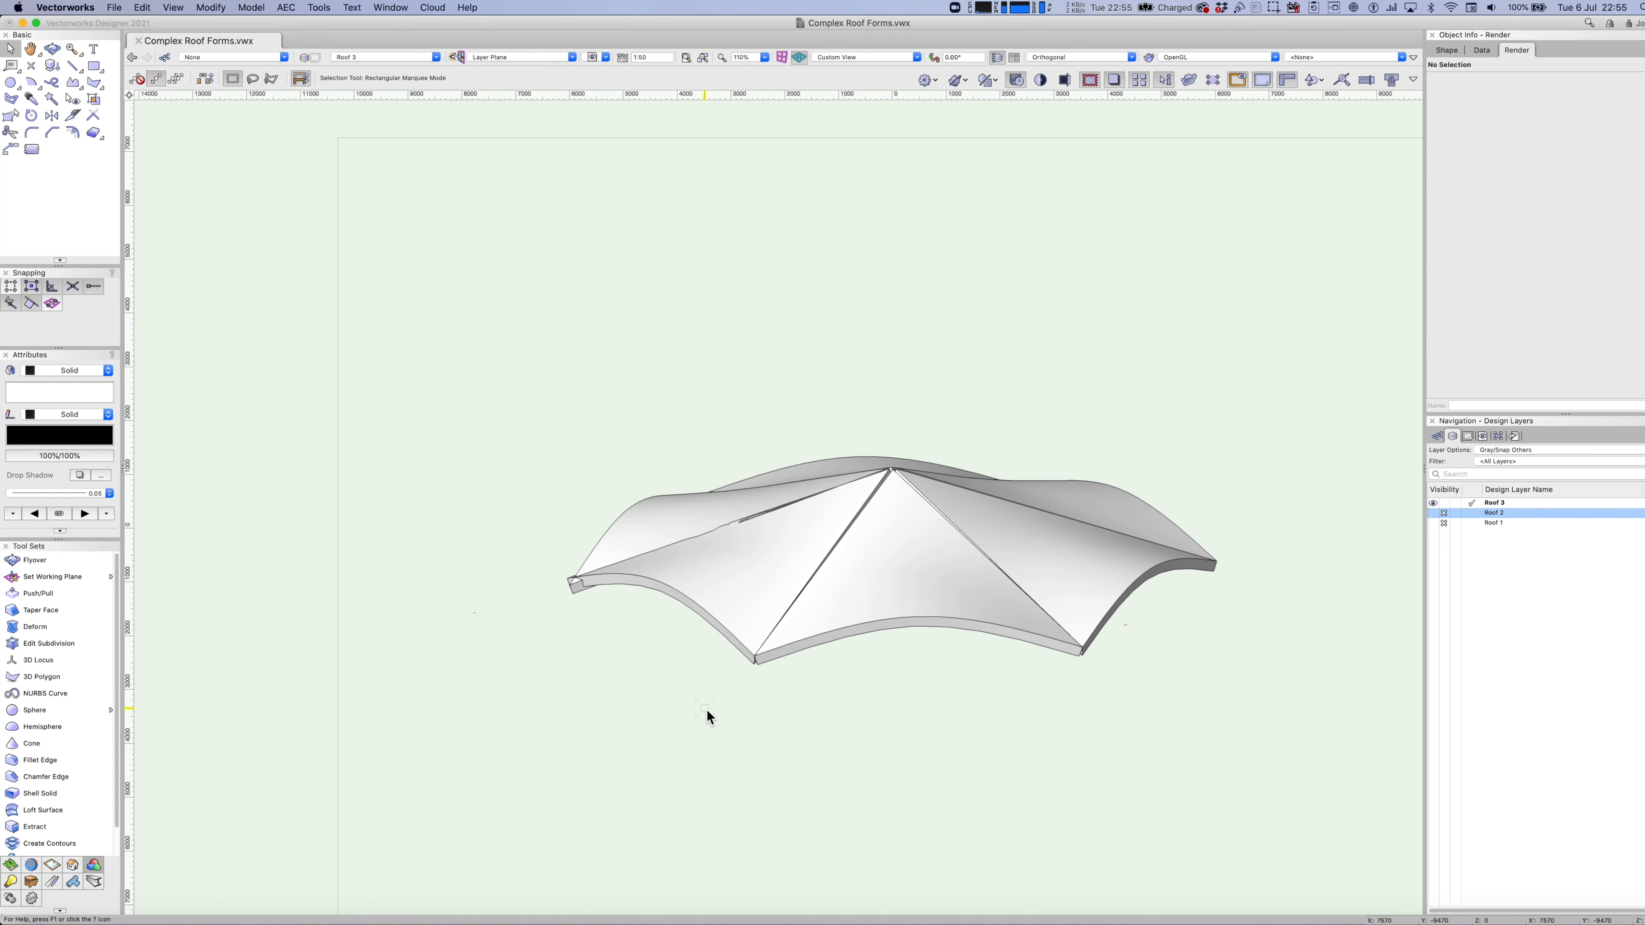
Apply the Roof Metal 06 texture from the JRA UK nbl Walls library to all six roof panels.
key("super+a")
key("super+r")
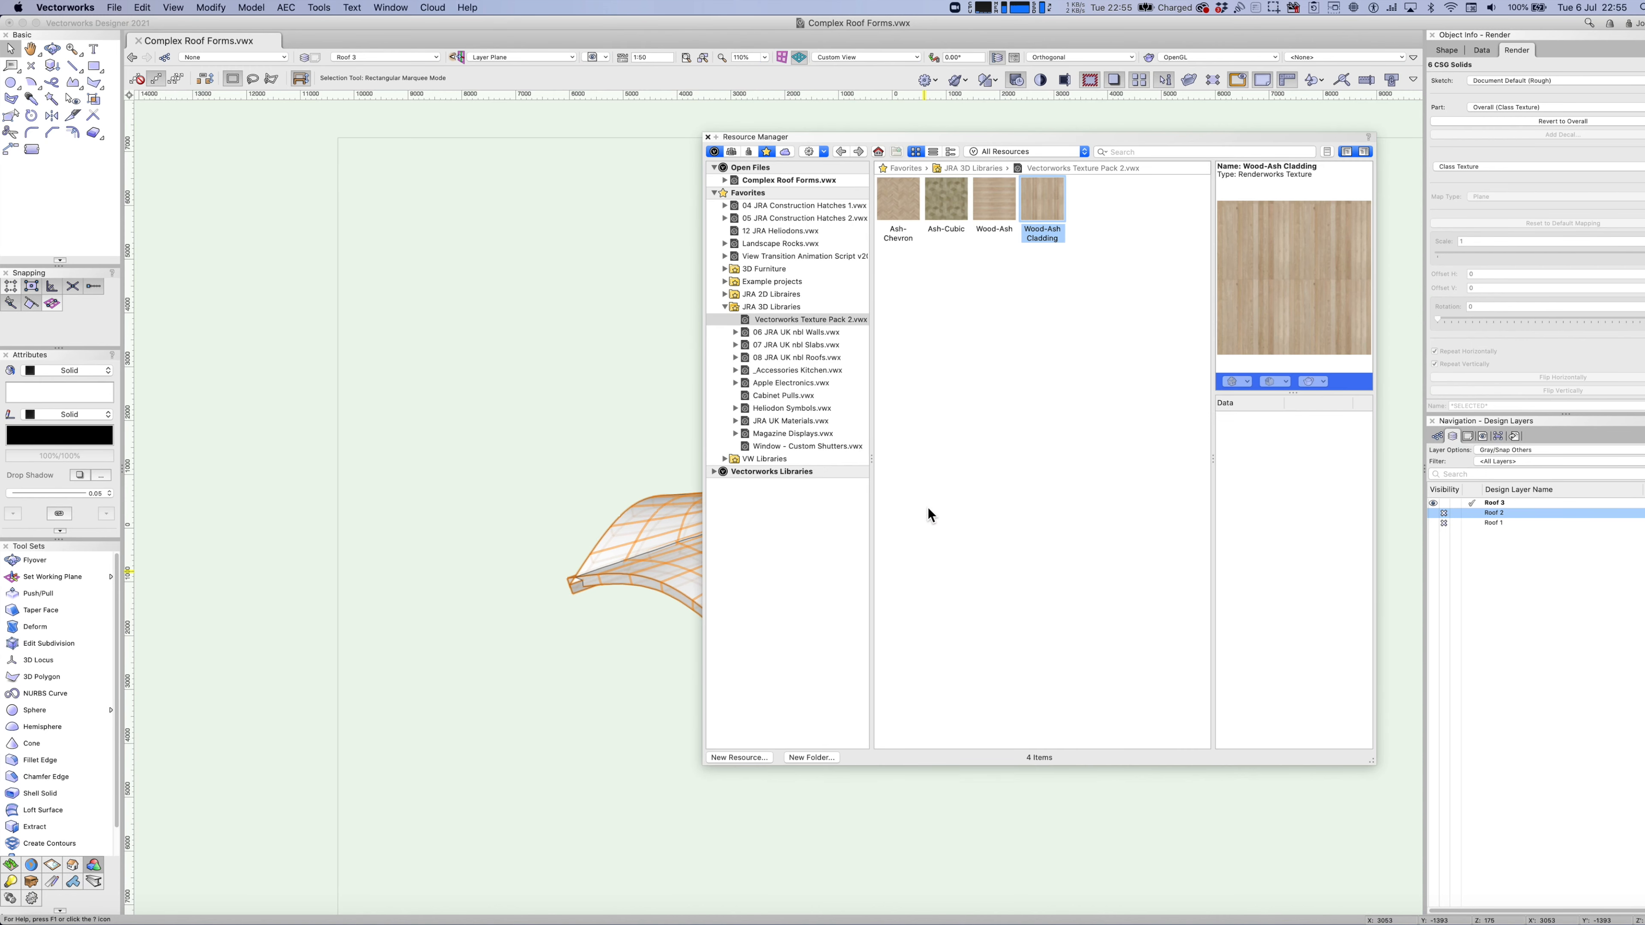
left_click(817, 335)
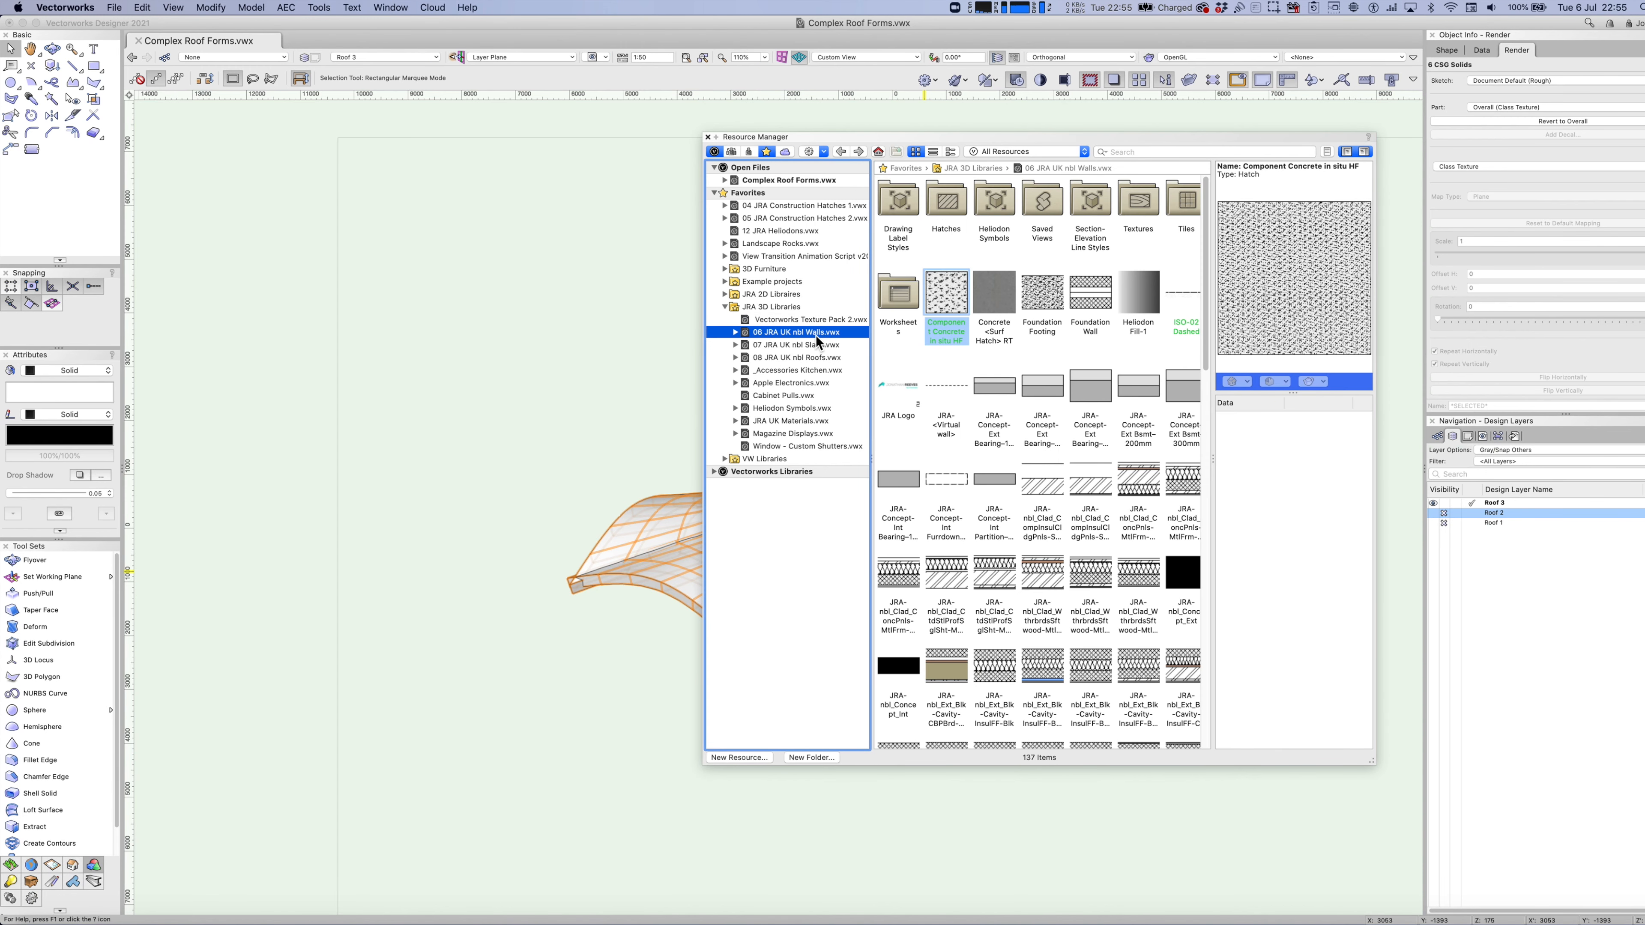
double_click(1141, 206)
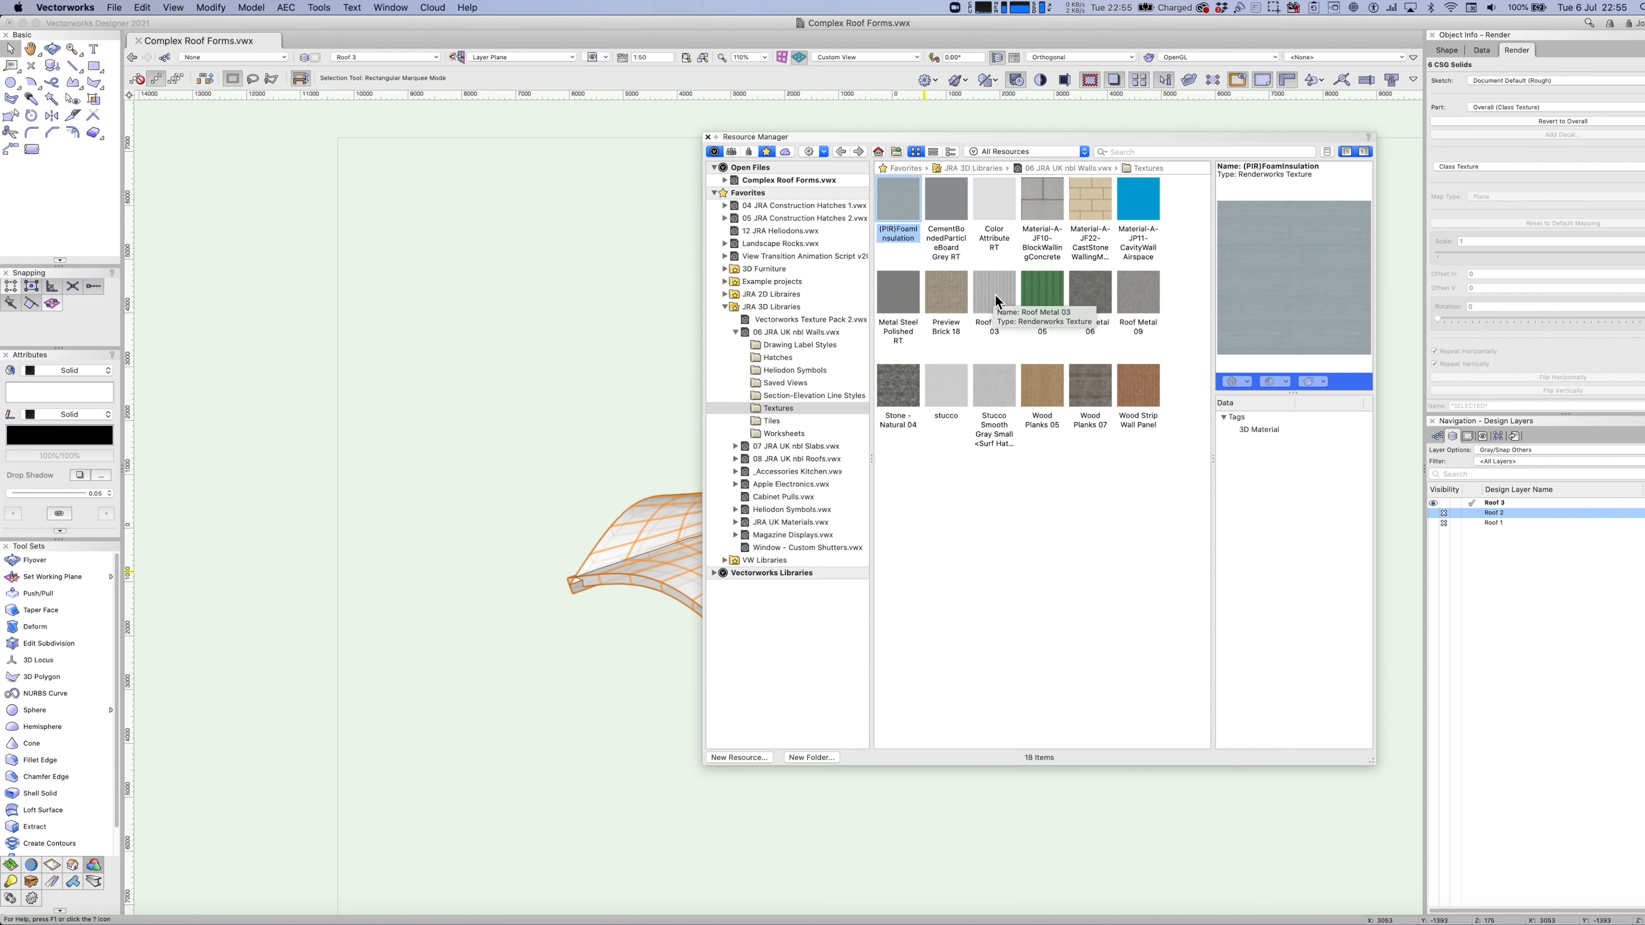
double_click(1100, 305)
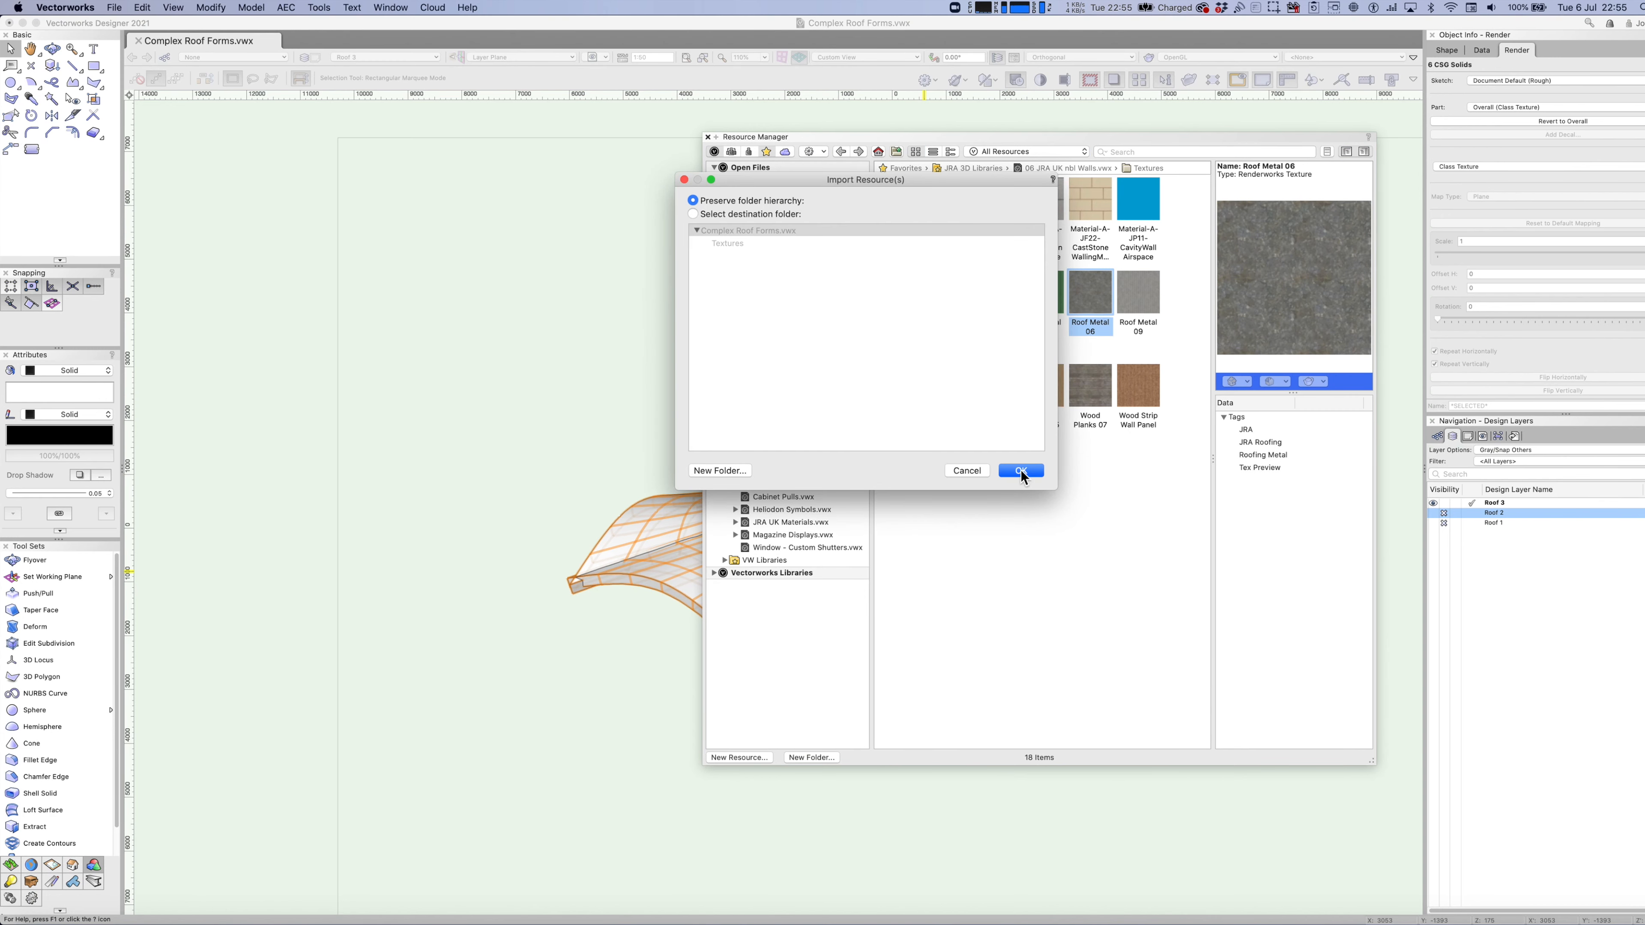
left_click(1021, 471)
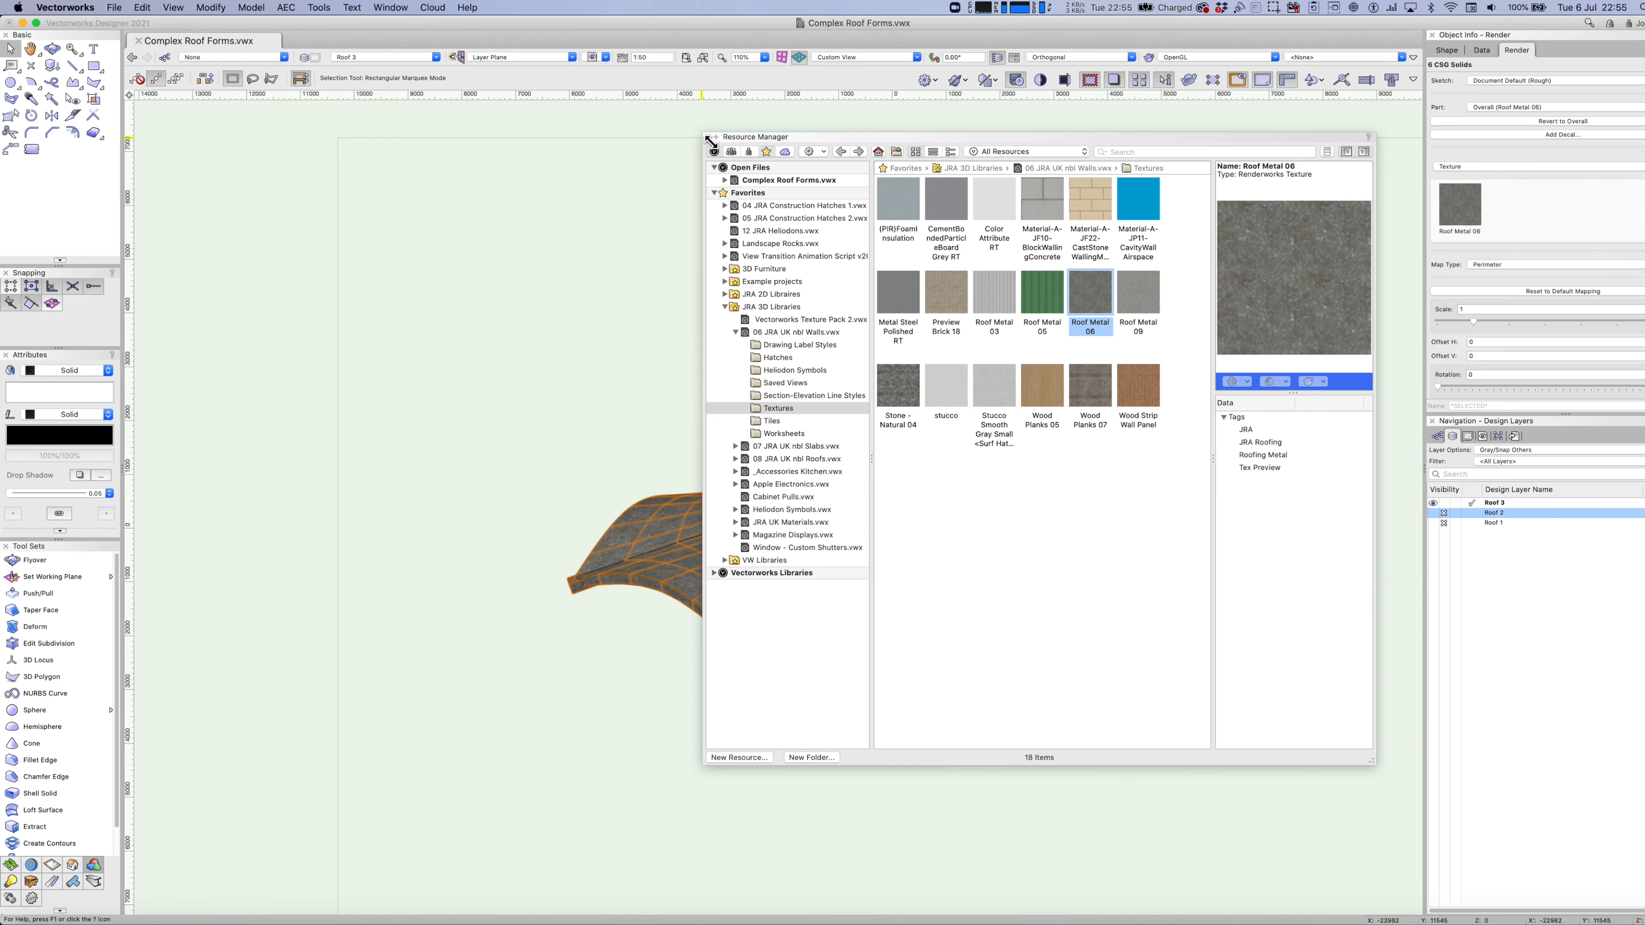
left_click(708, 137)
left_click(904, 369)
Examine the textured six-panel roof from above and up close along the panel joints.
key("super+6")
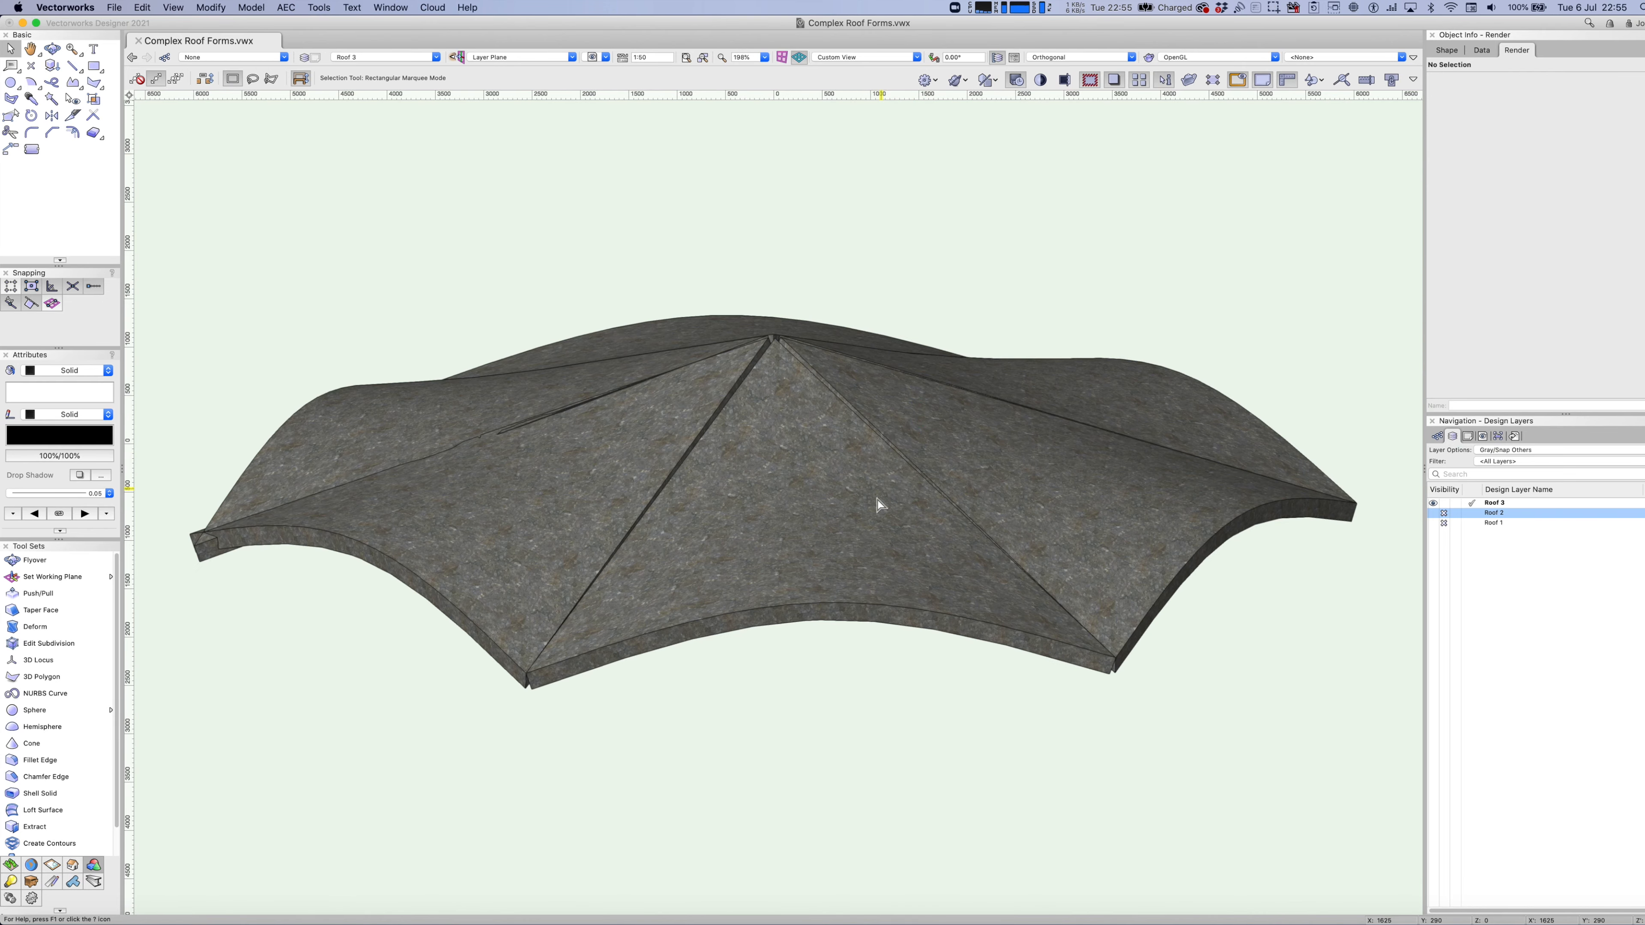
middle_click_drag(812, 698, 784, 752, "super")
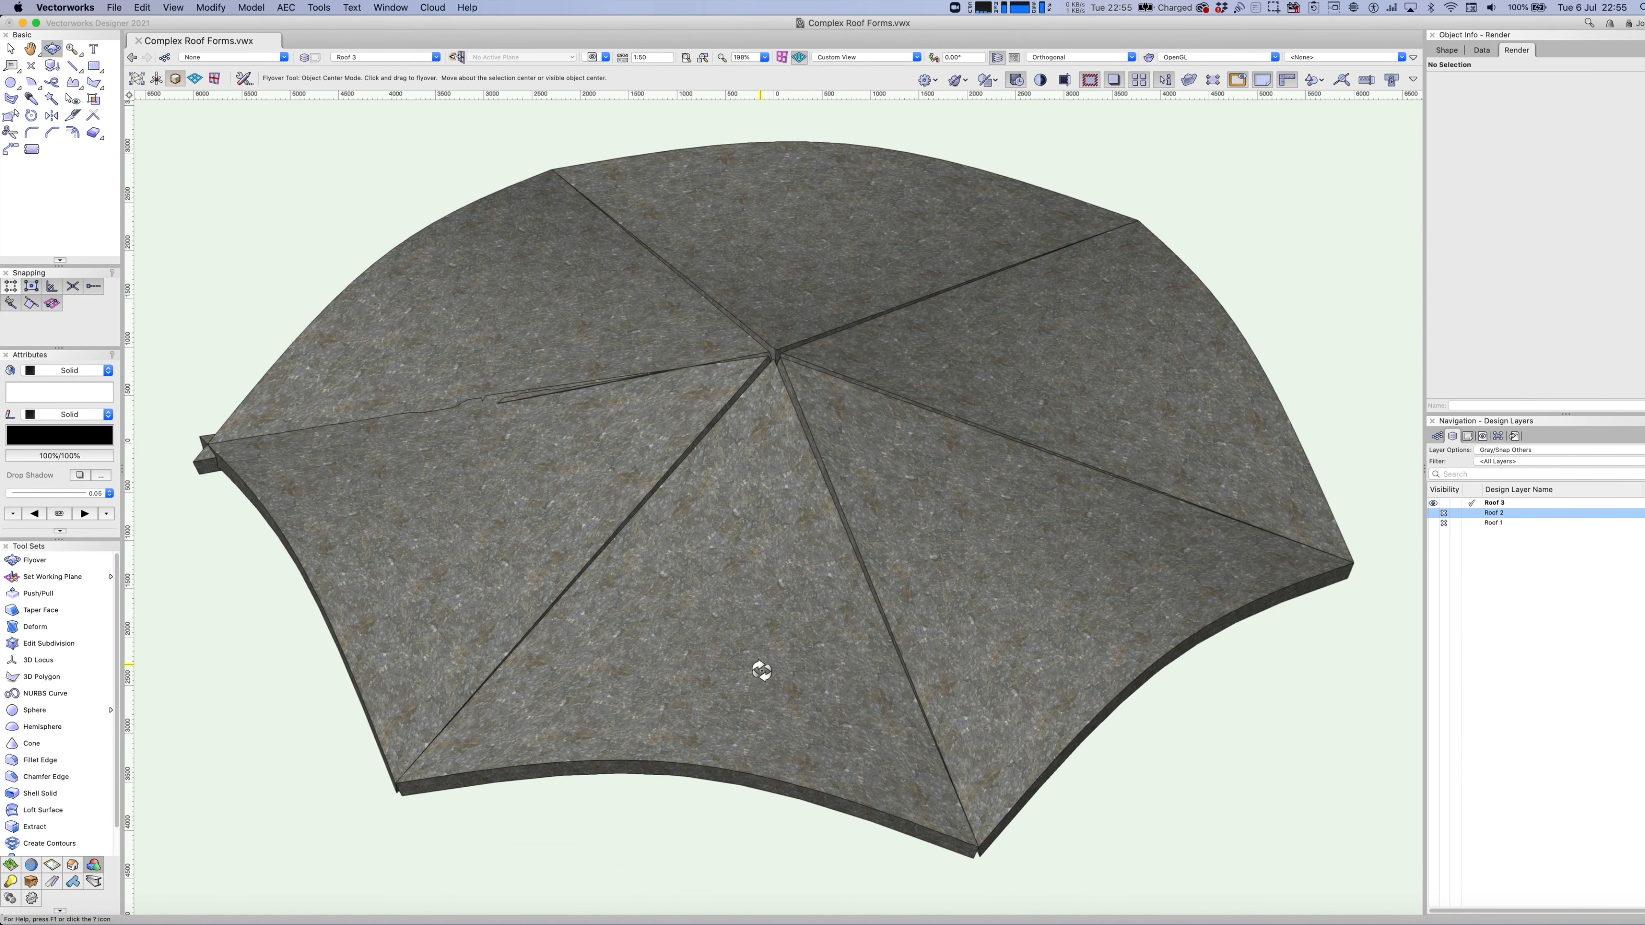
scroll(761, 671, "up", 3)
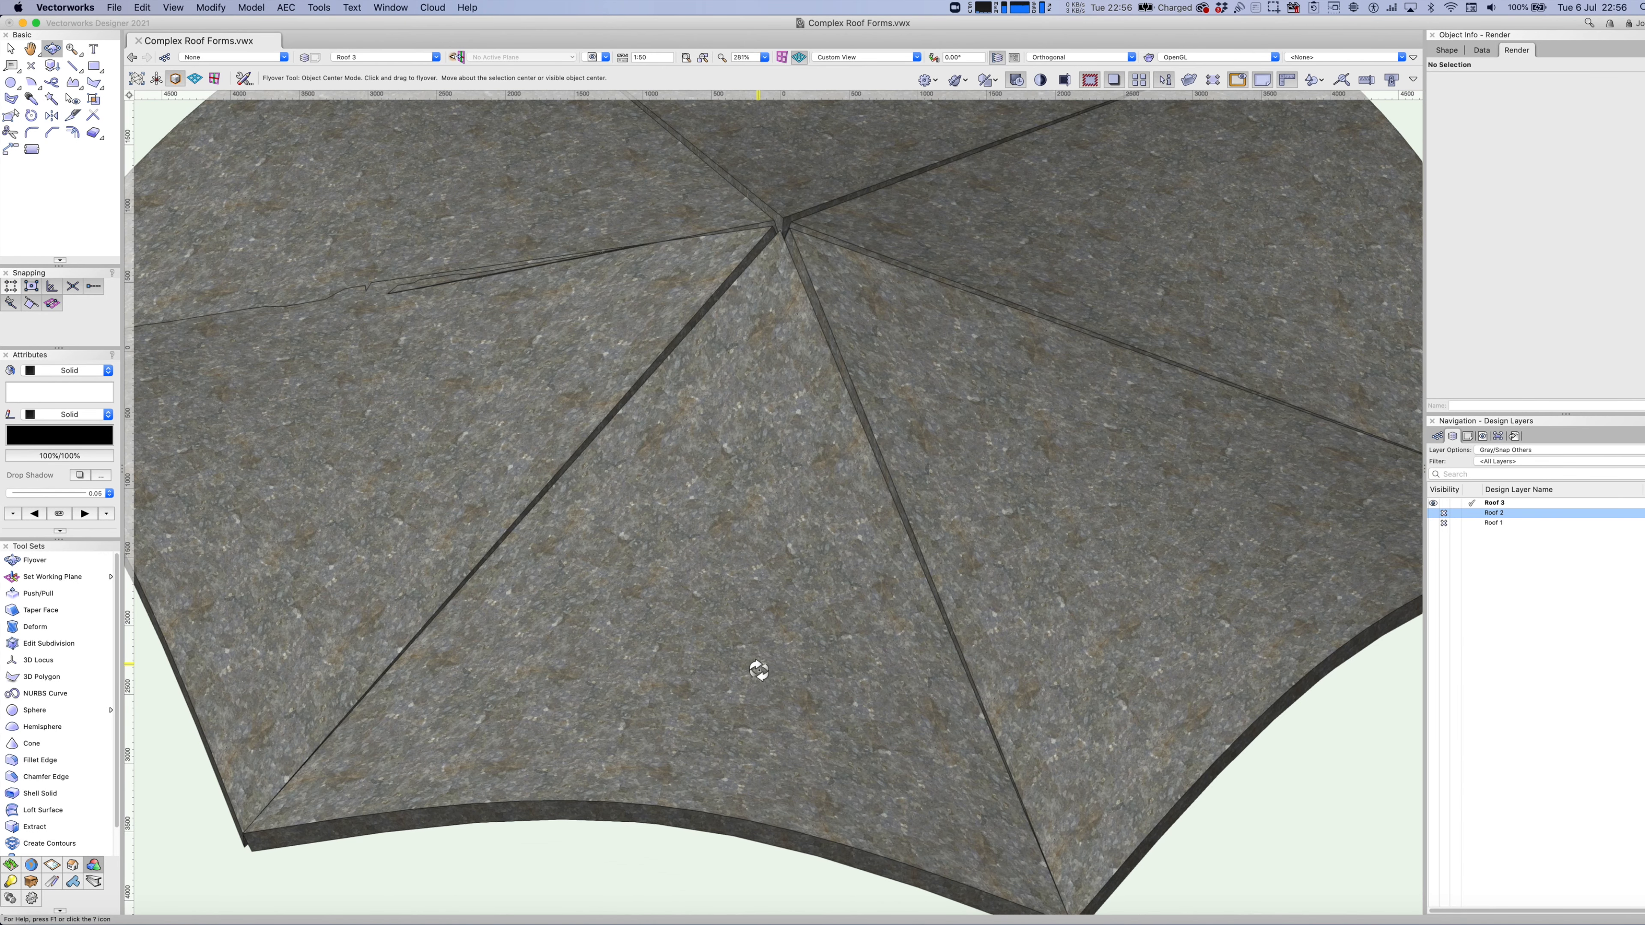
scroll(208, 815, "down", 9)
middle_click_drag(253, 805, 540, 691)
scroll(602, 676, "up", 6)
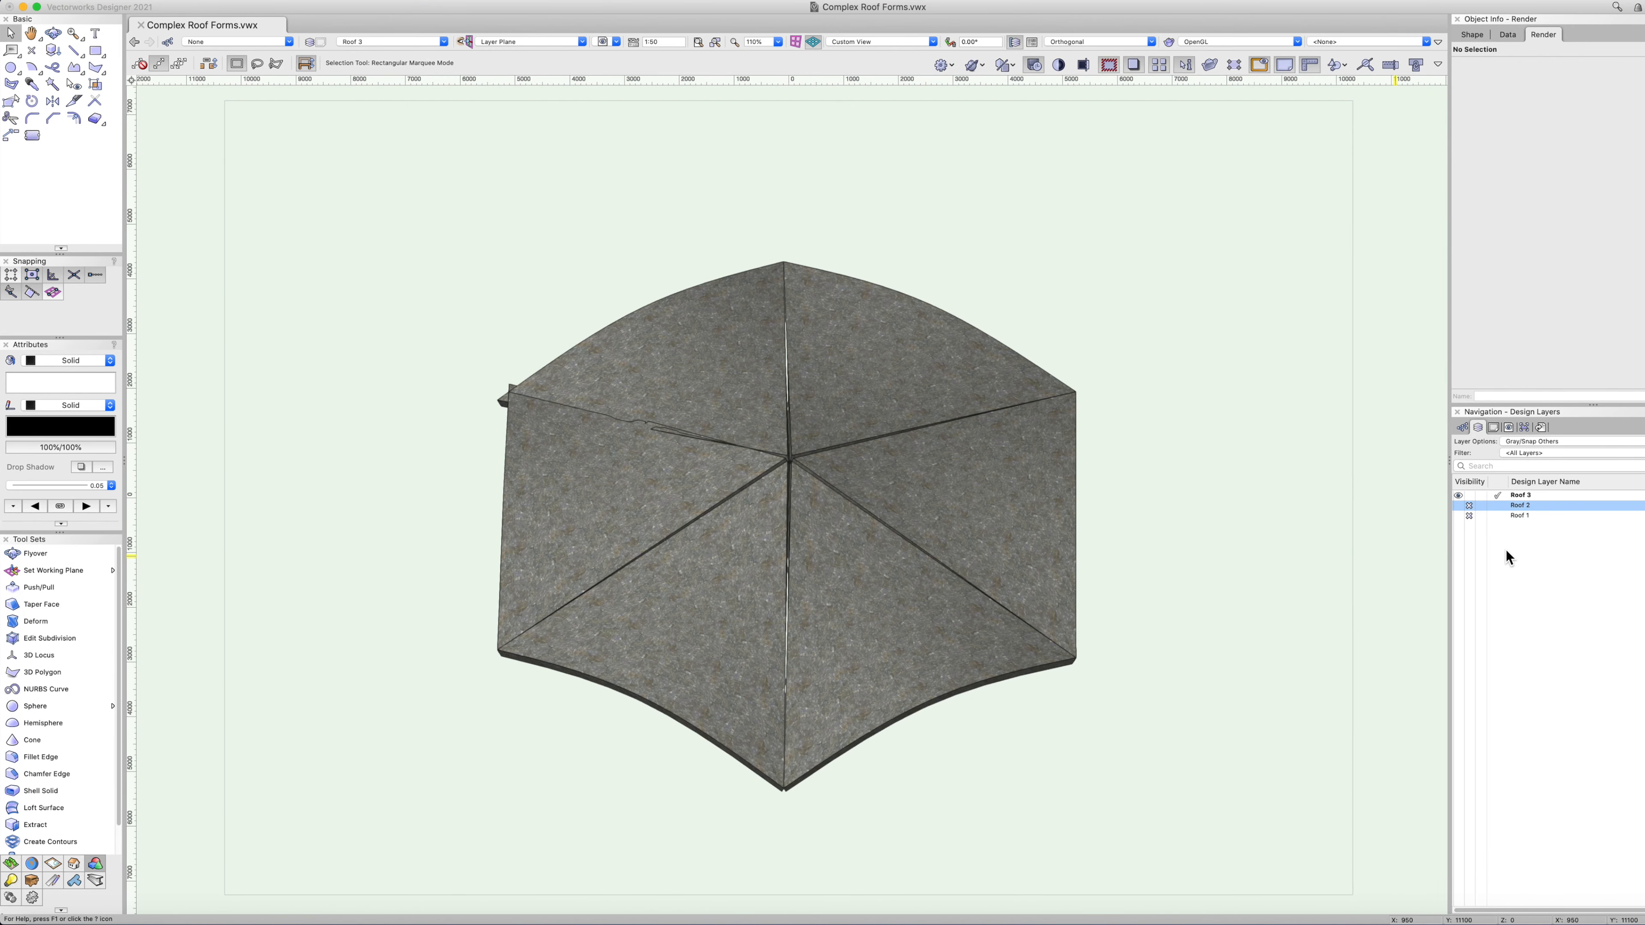
Create a new design layer named Roof 4 and hide the Roof 3 layer.
right_click(1491, 552)
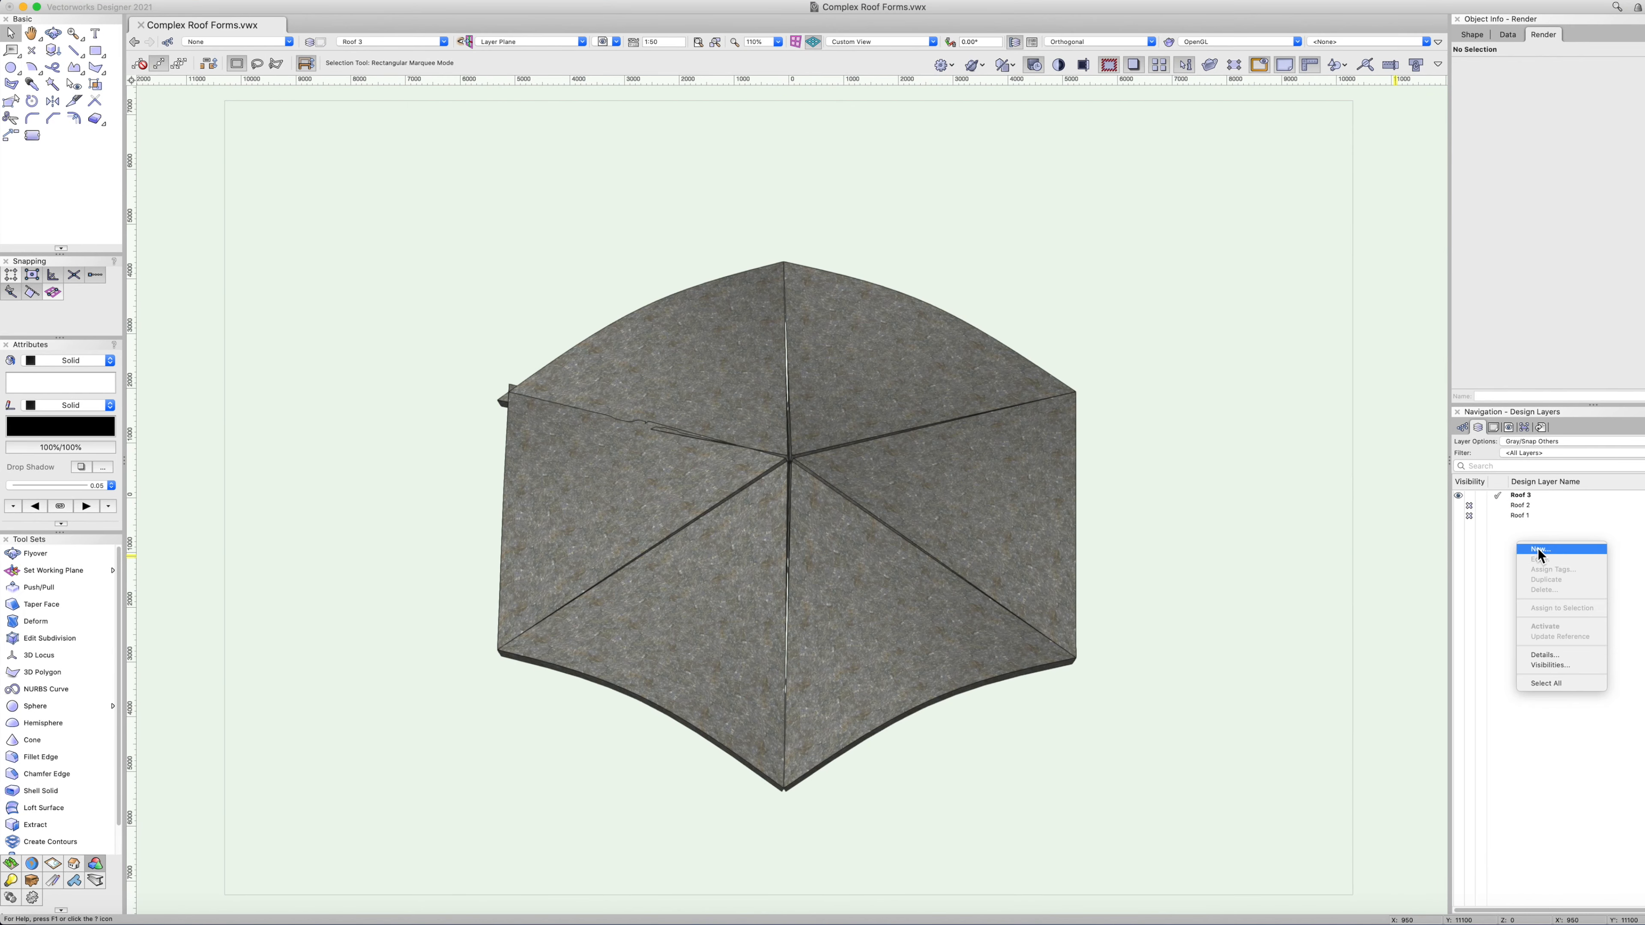
left_click(1539, 551)
type("Roof 4")
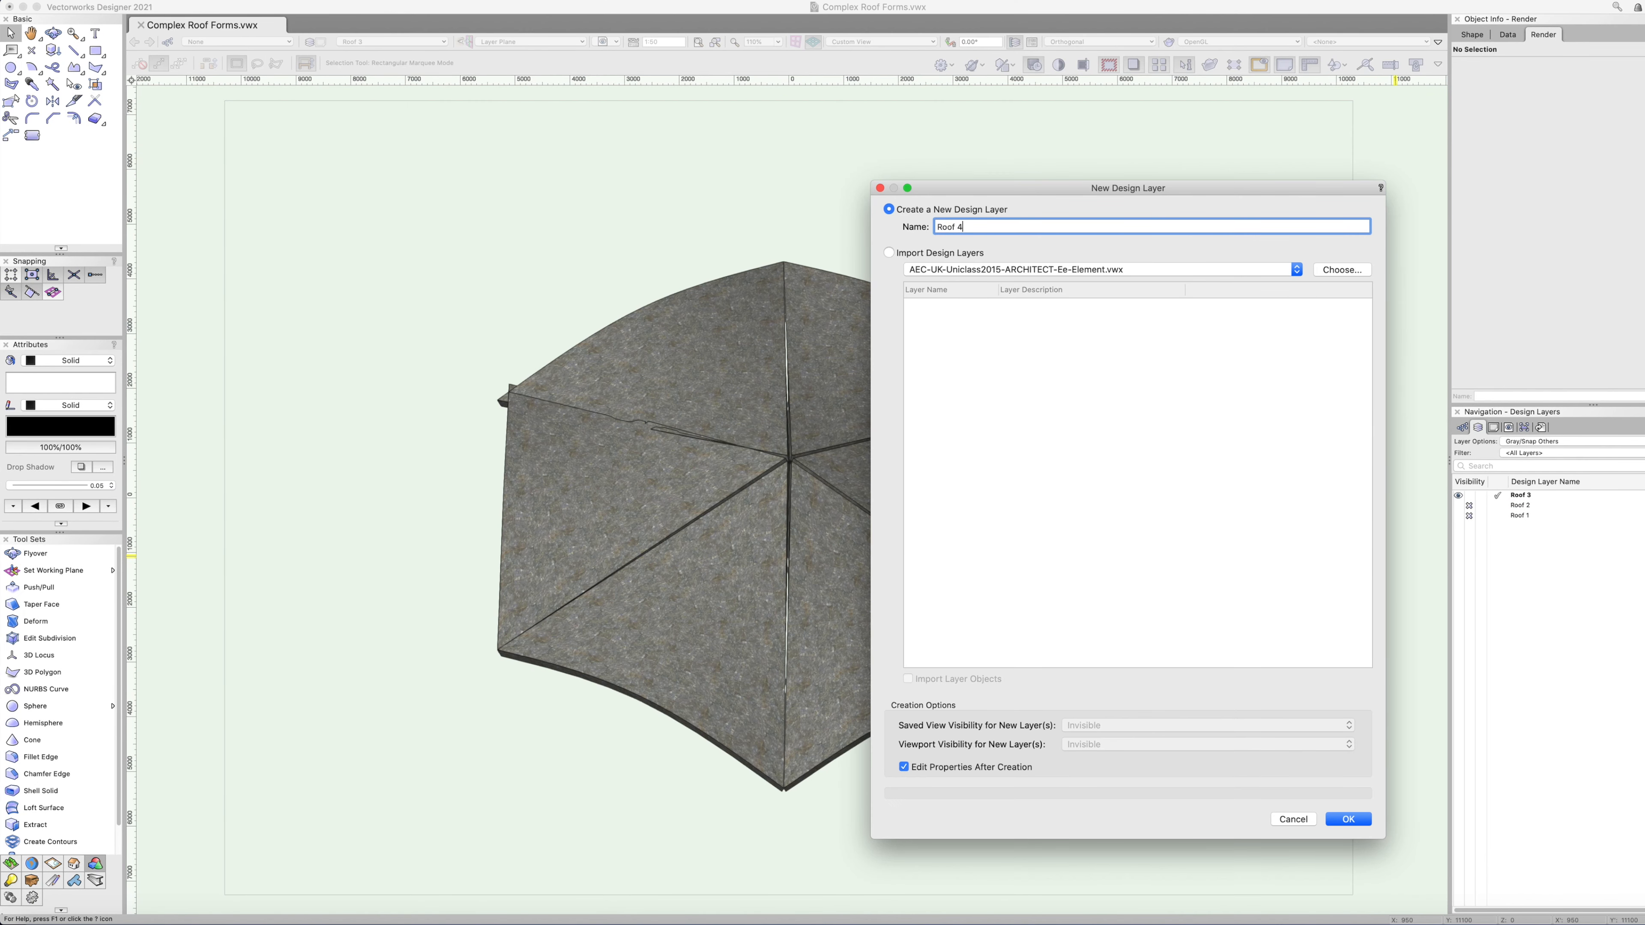
key("Return")
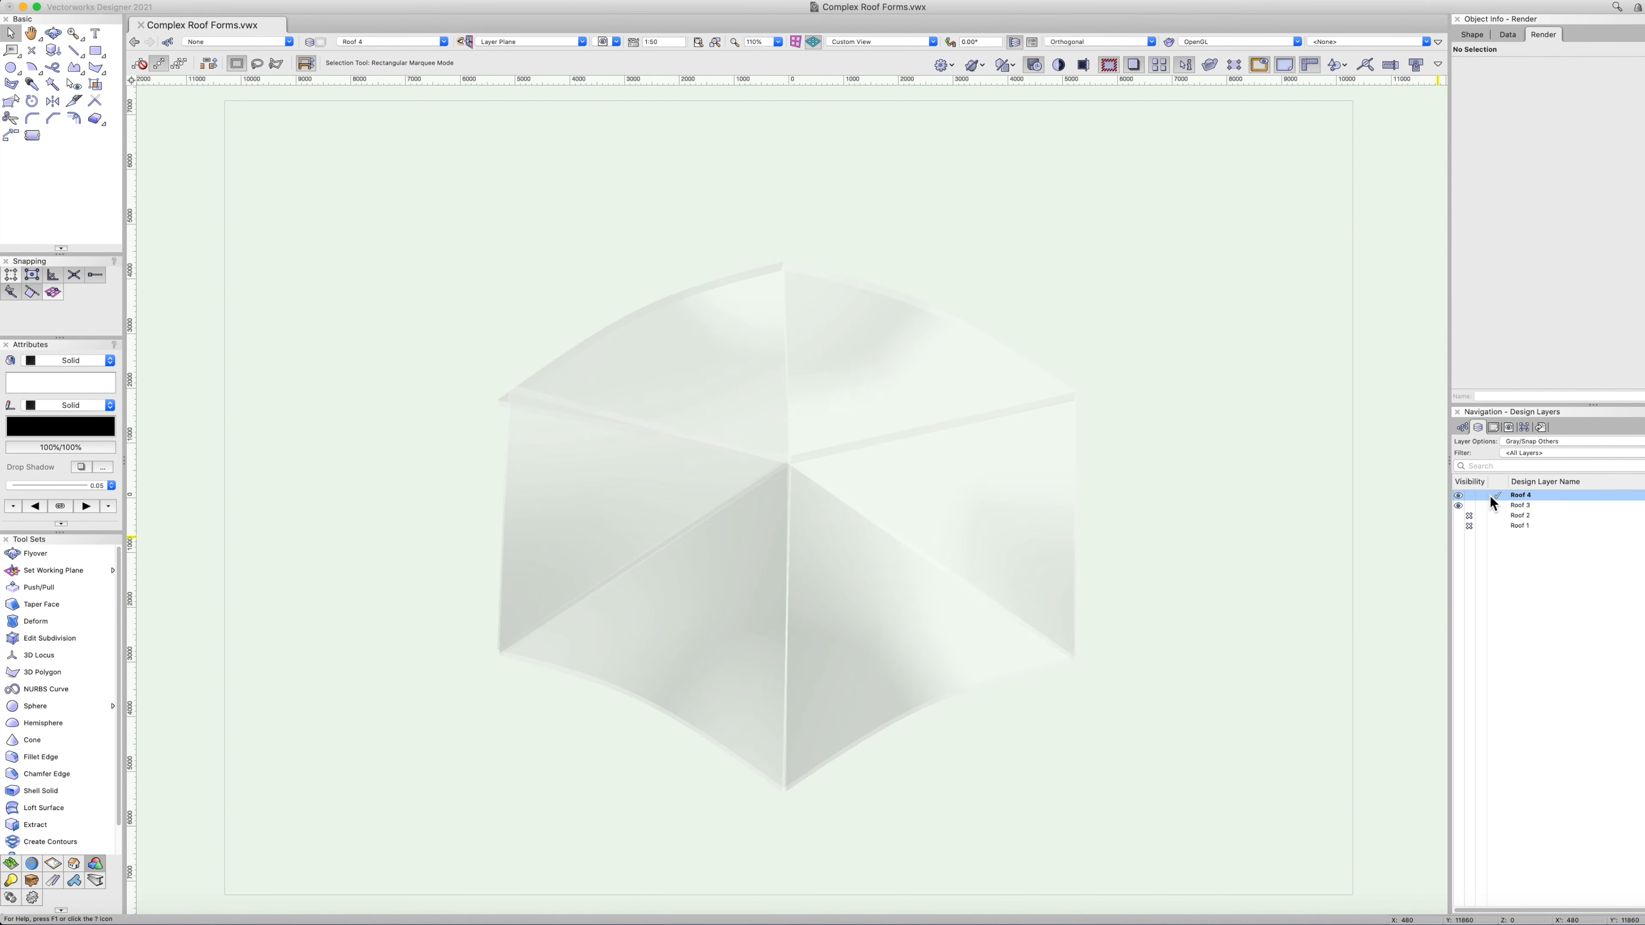
left_click(1468, 506)
Create a Square subdivision primitive with size 6000 and subdivision iteration 3, centred on the origin in Top/Plan view.
key("super+5")
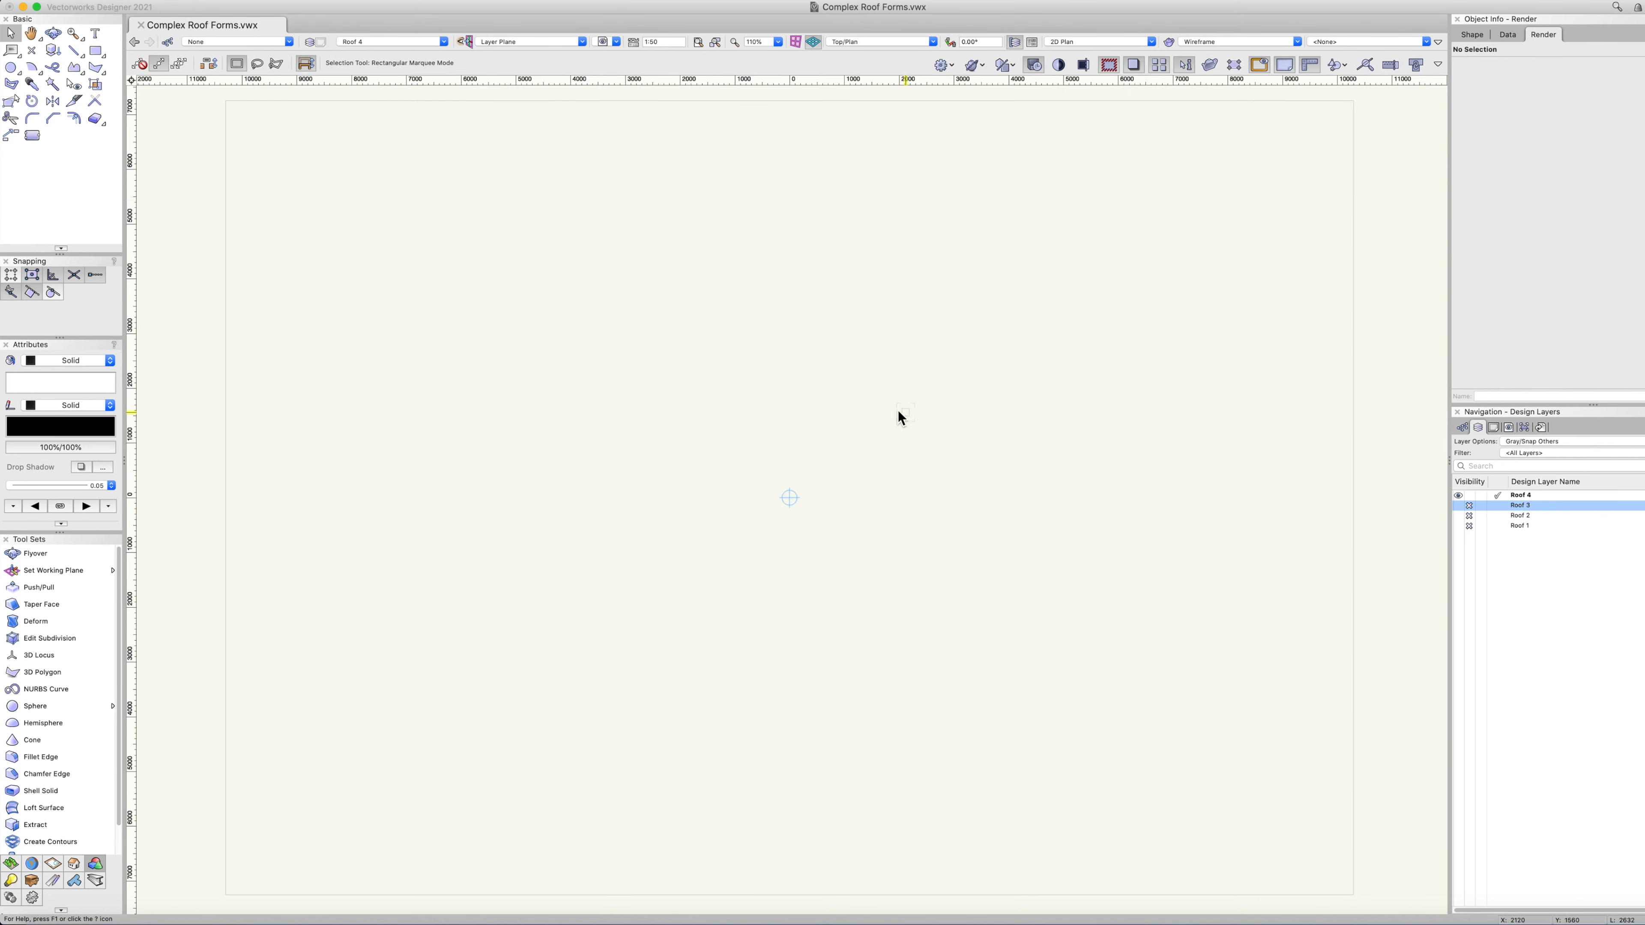
left_click(269, 1)
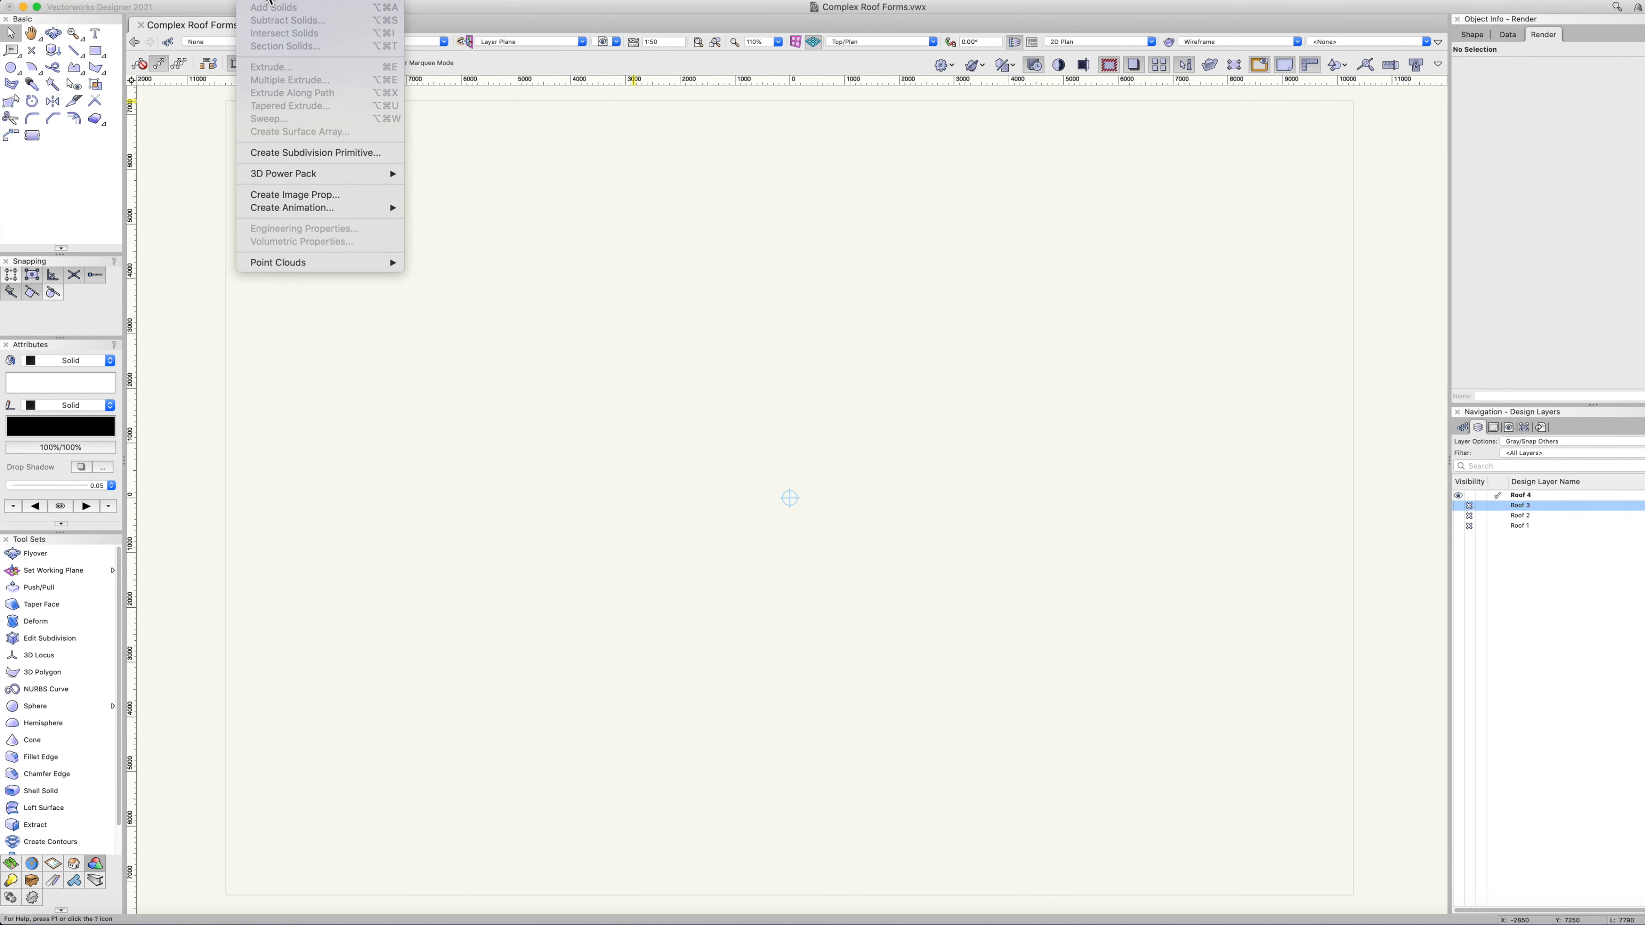
left_click(300, 153)
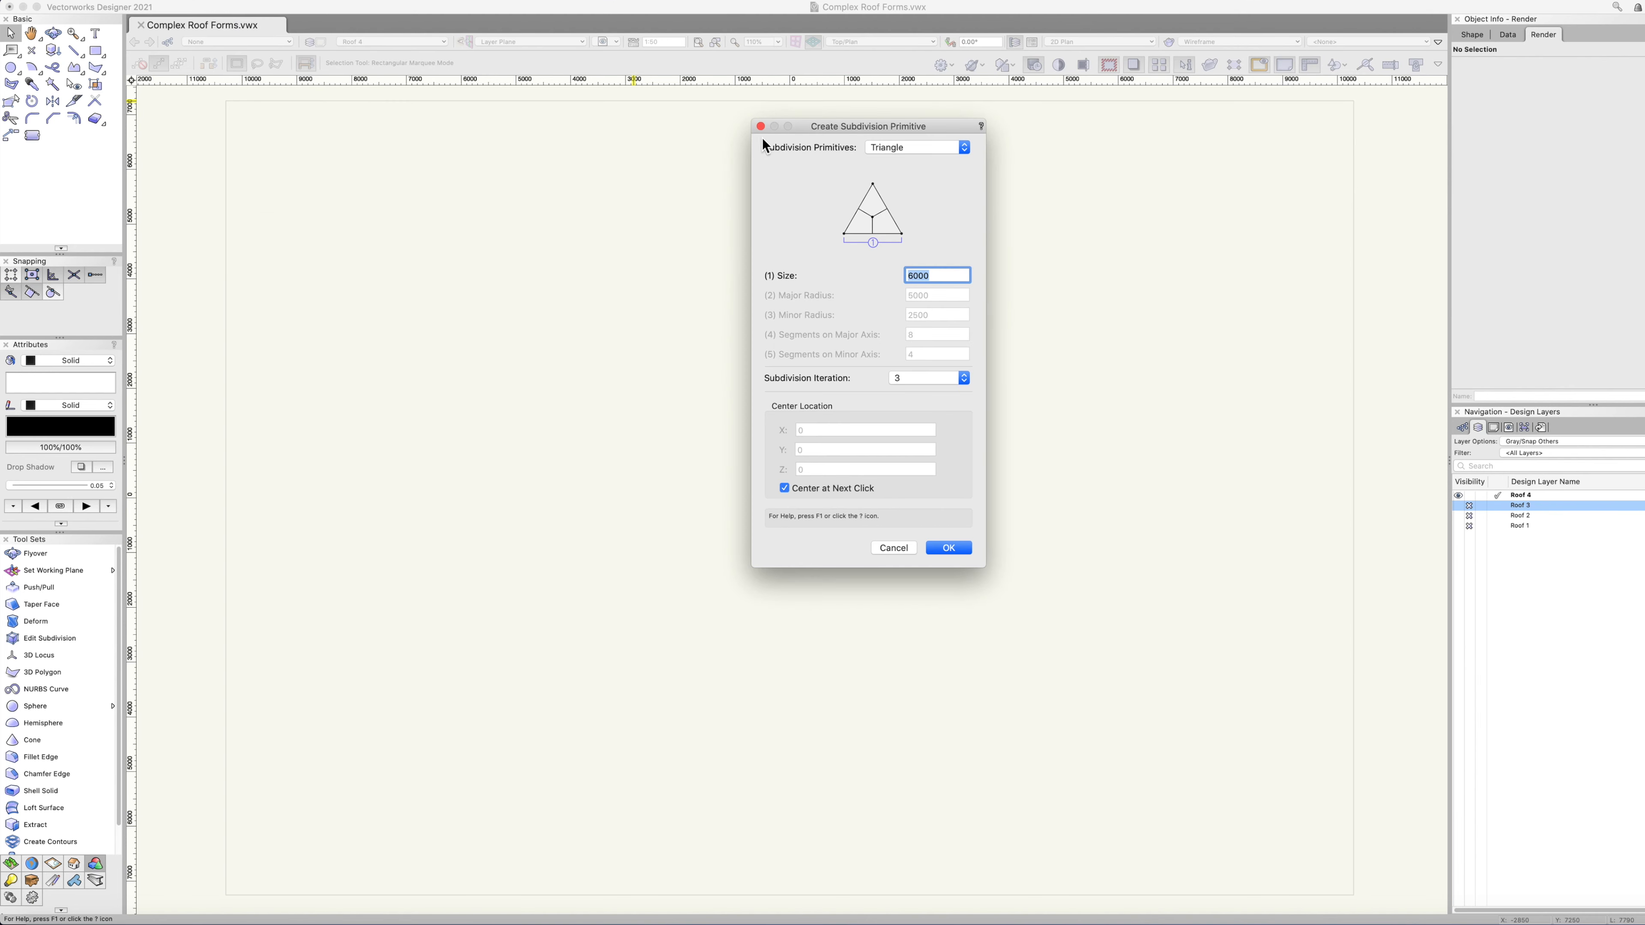
left_click(880, 146)
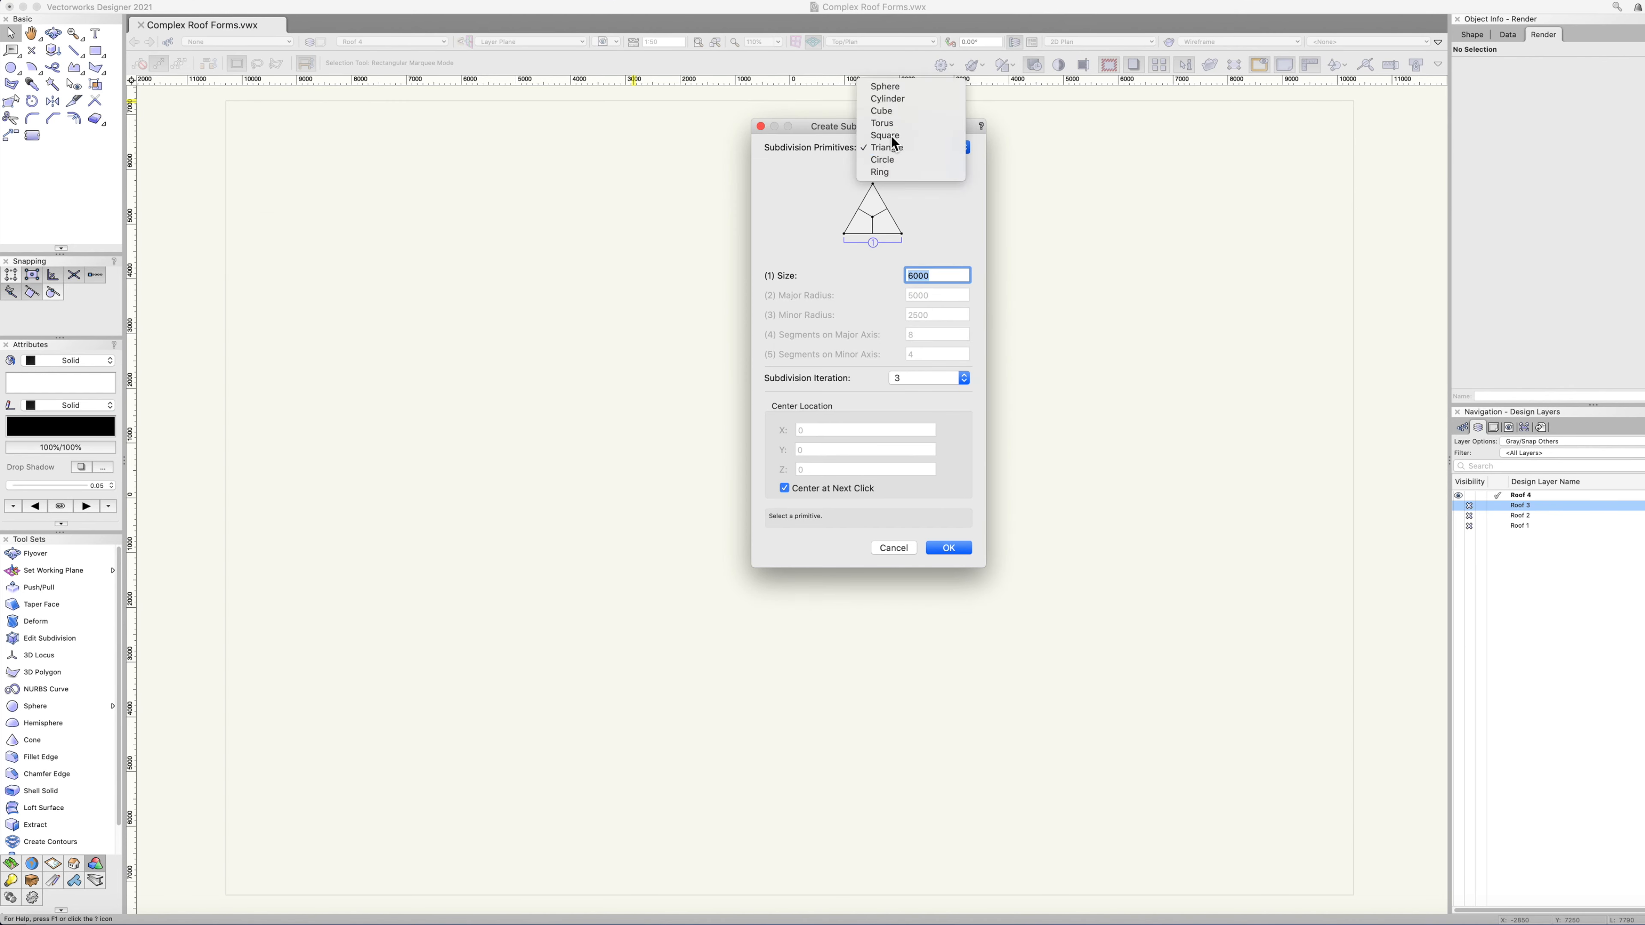
left_click(893, 135)
left_click(949, 549)
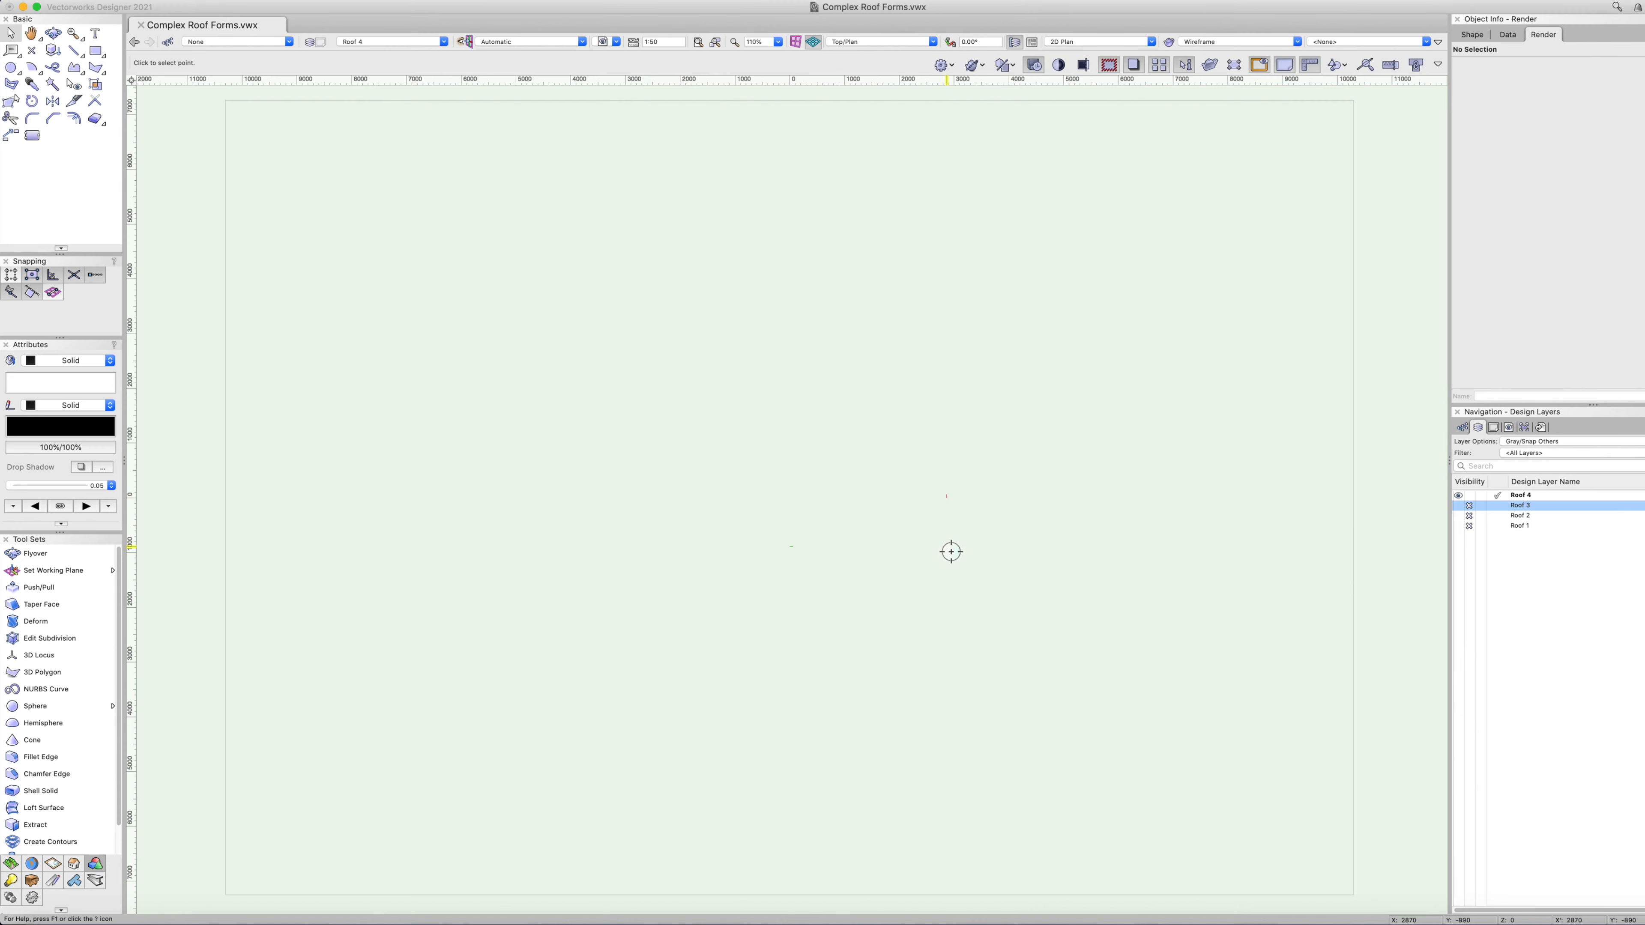
left_click(792, 499)
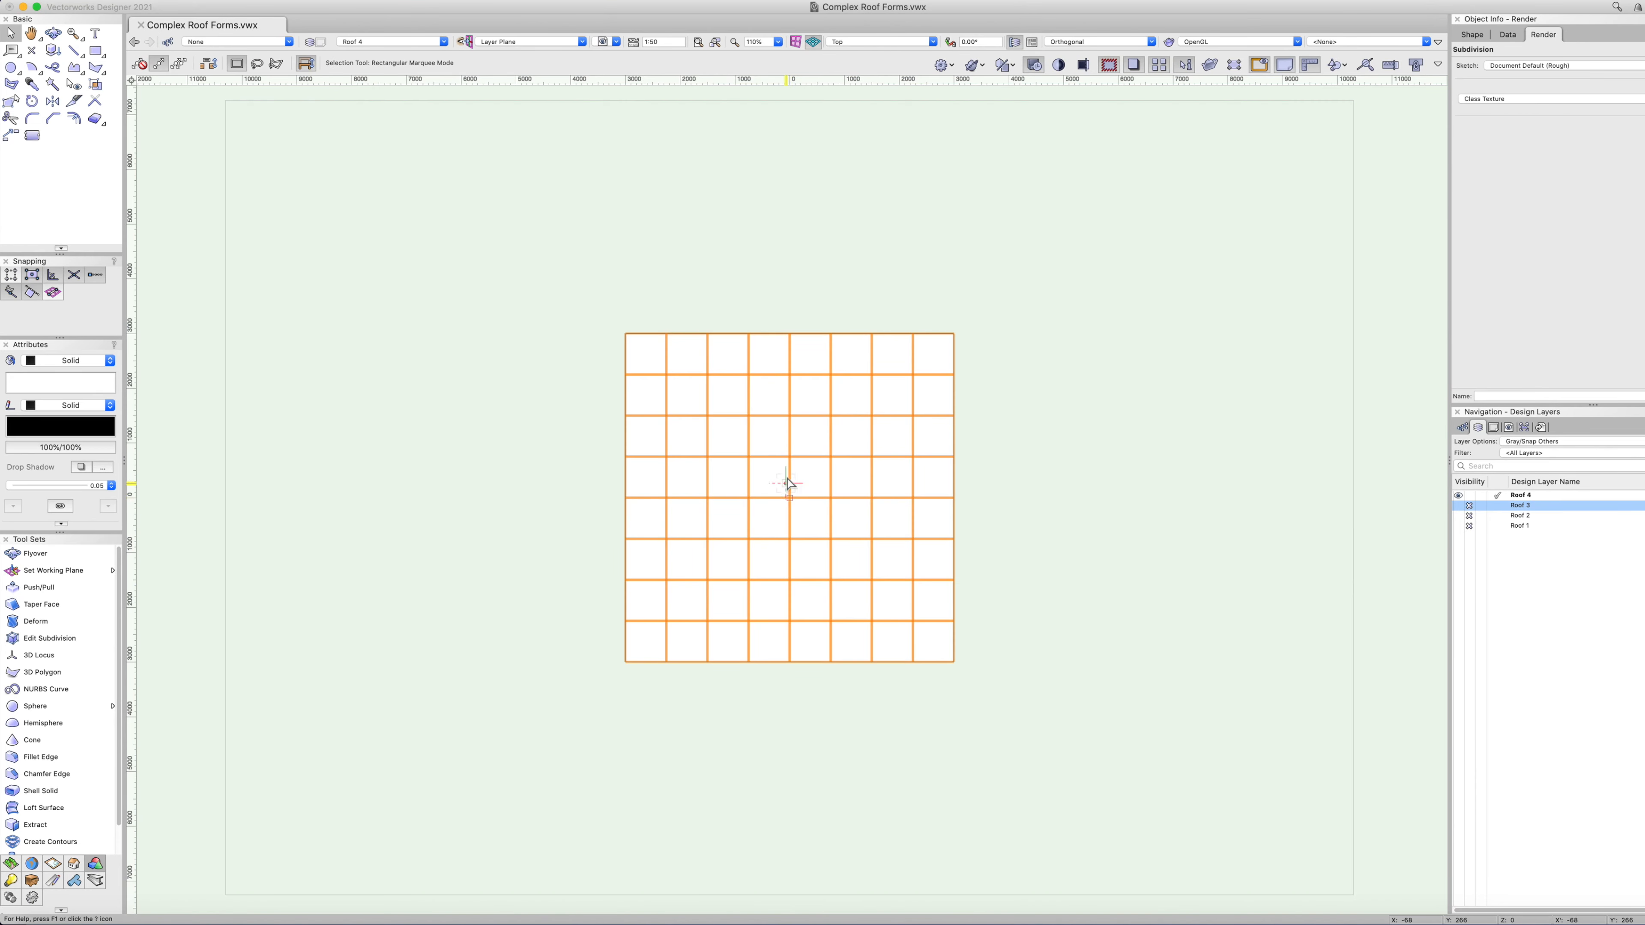
In right isometric view, raise two diagonally opposite corner vertices of the square subdivision by 1 m.
key("3")
double_click(796, 370)
left_click(787, 361)
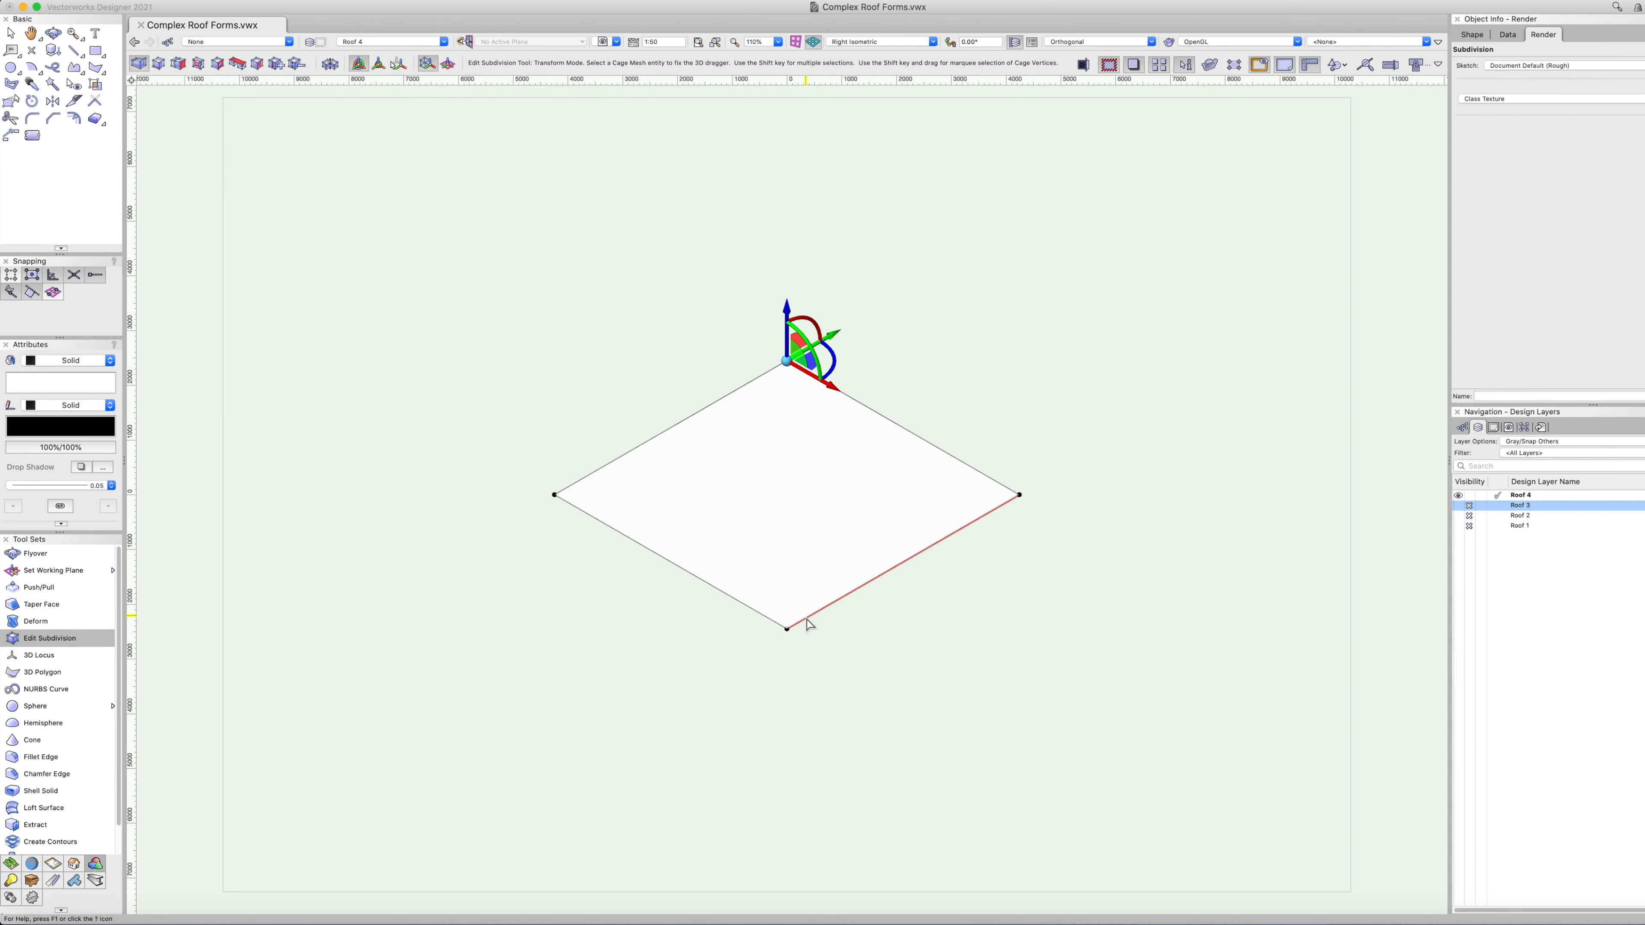
left_click(788, 630)
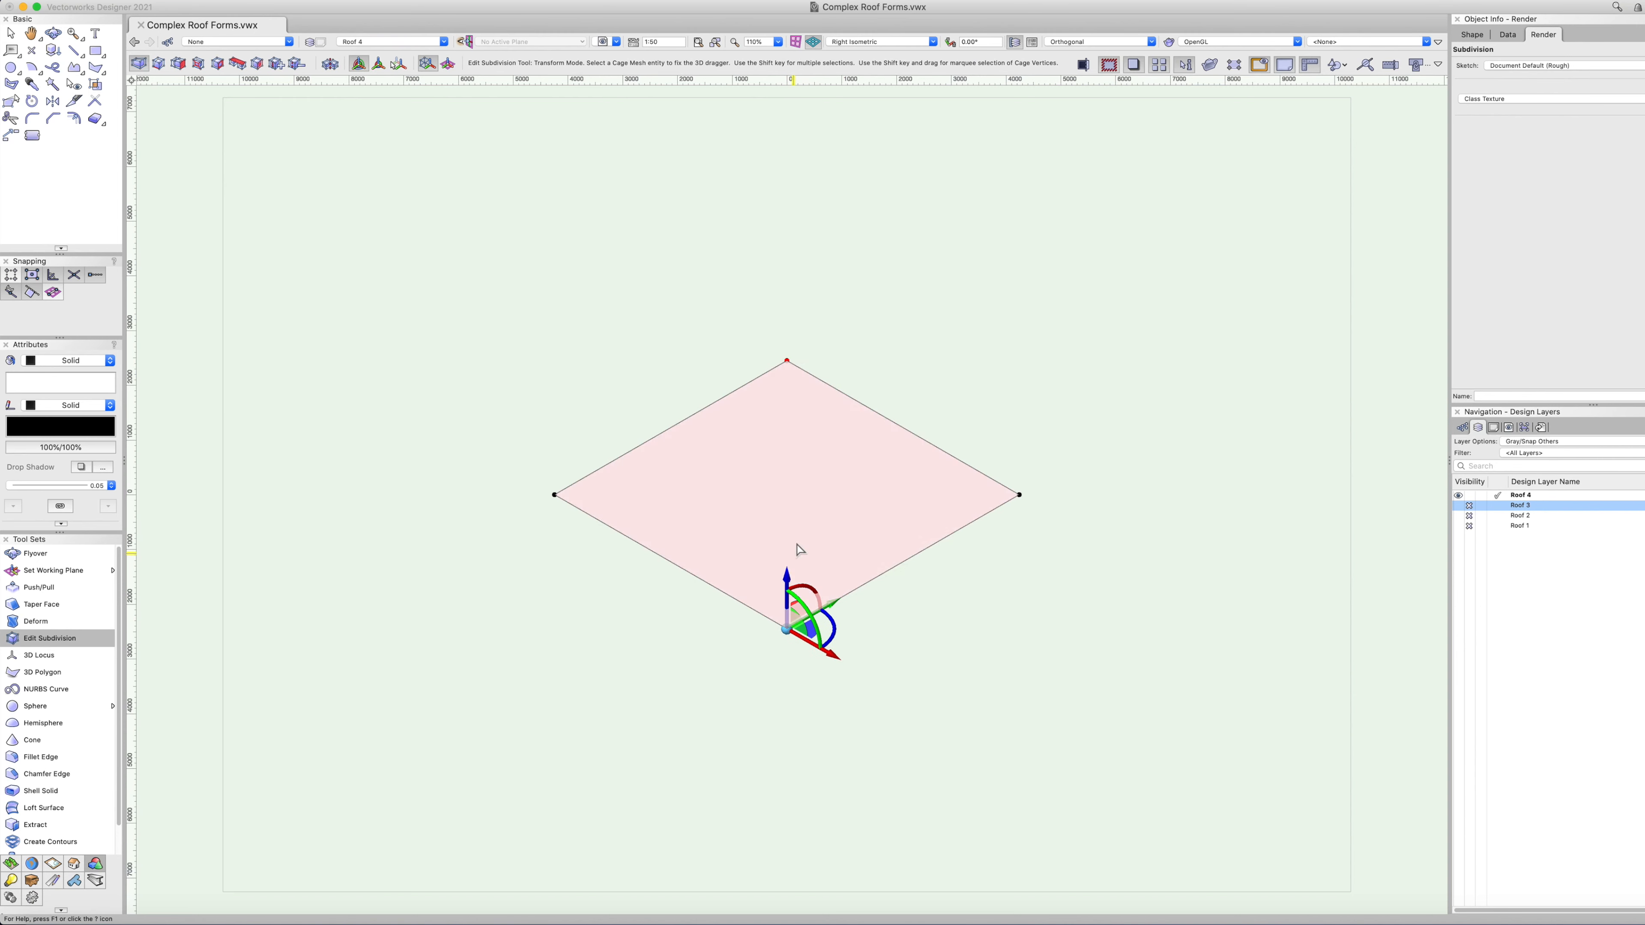
left_click_drag(789, 583, 790, 521)
type("1")
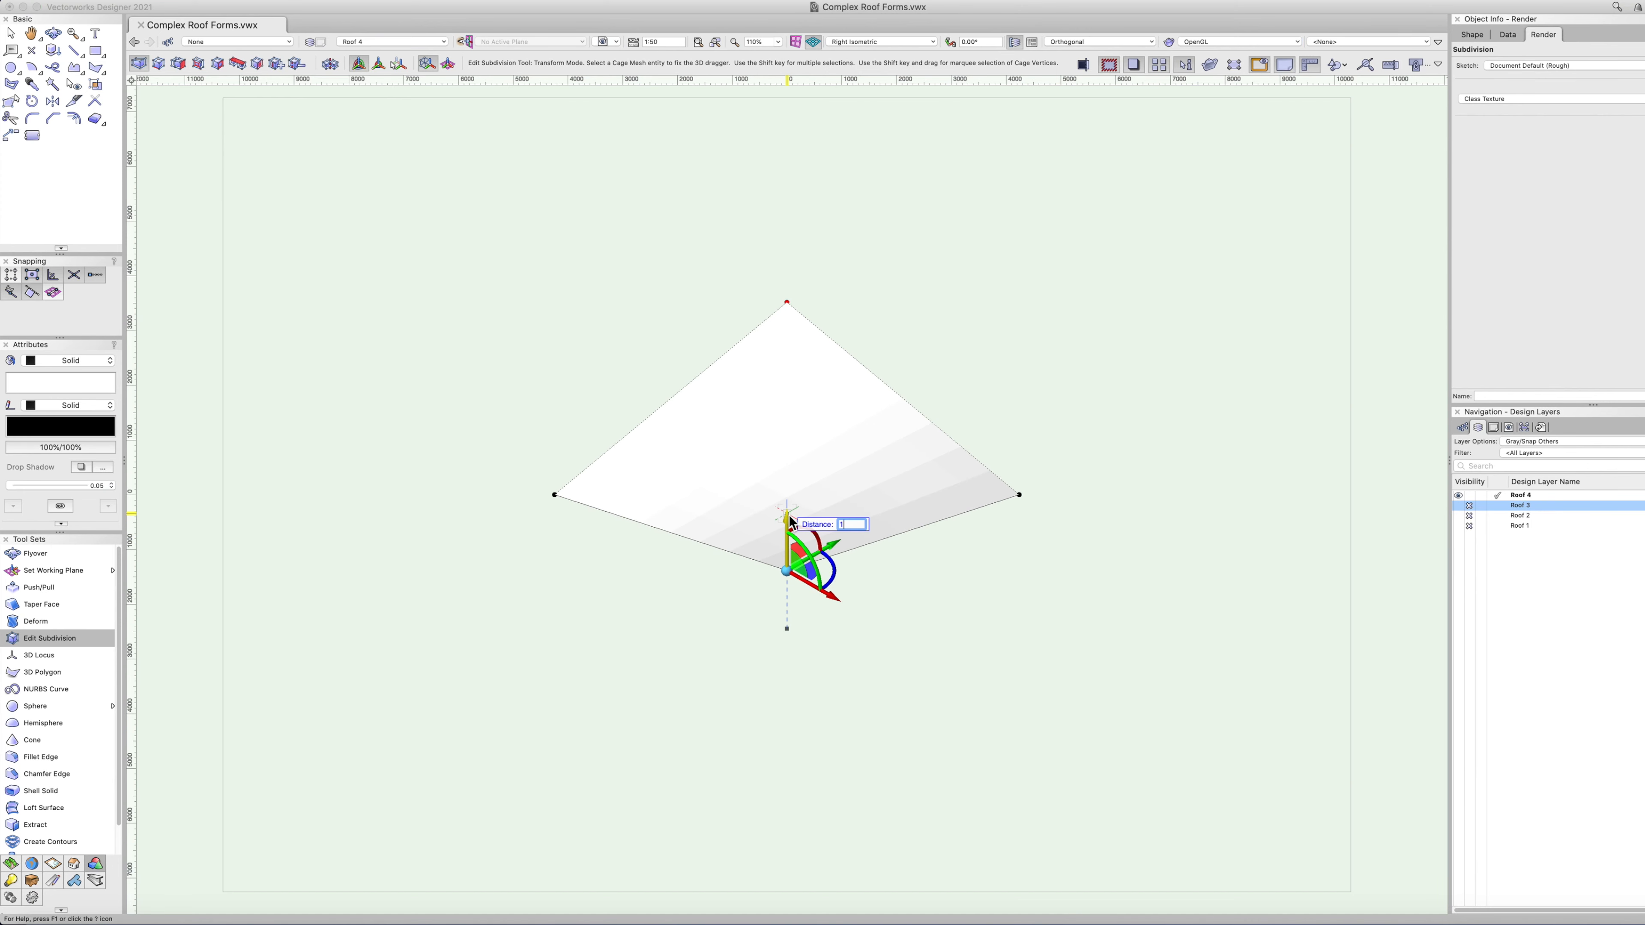
type("m")
key("Return")
Lower the other two diagonally opposite corner vertices of the subdivision vertically to form a saddle shape.
middle_click_drag(966, 599, 929, 525, "super")
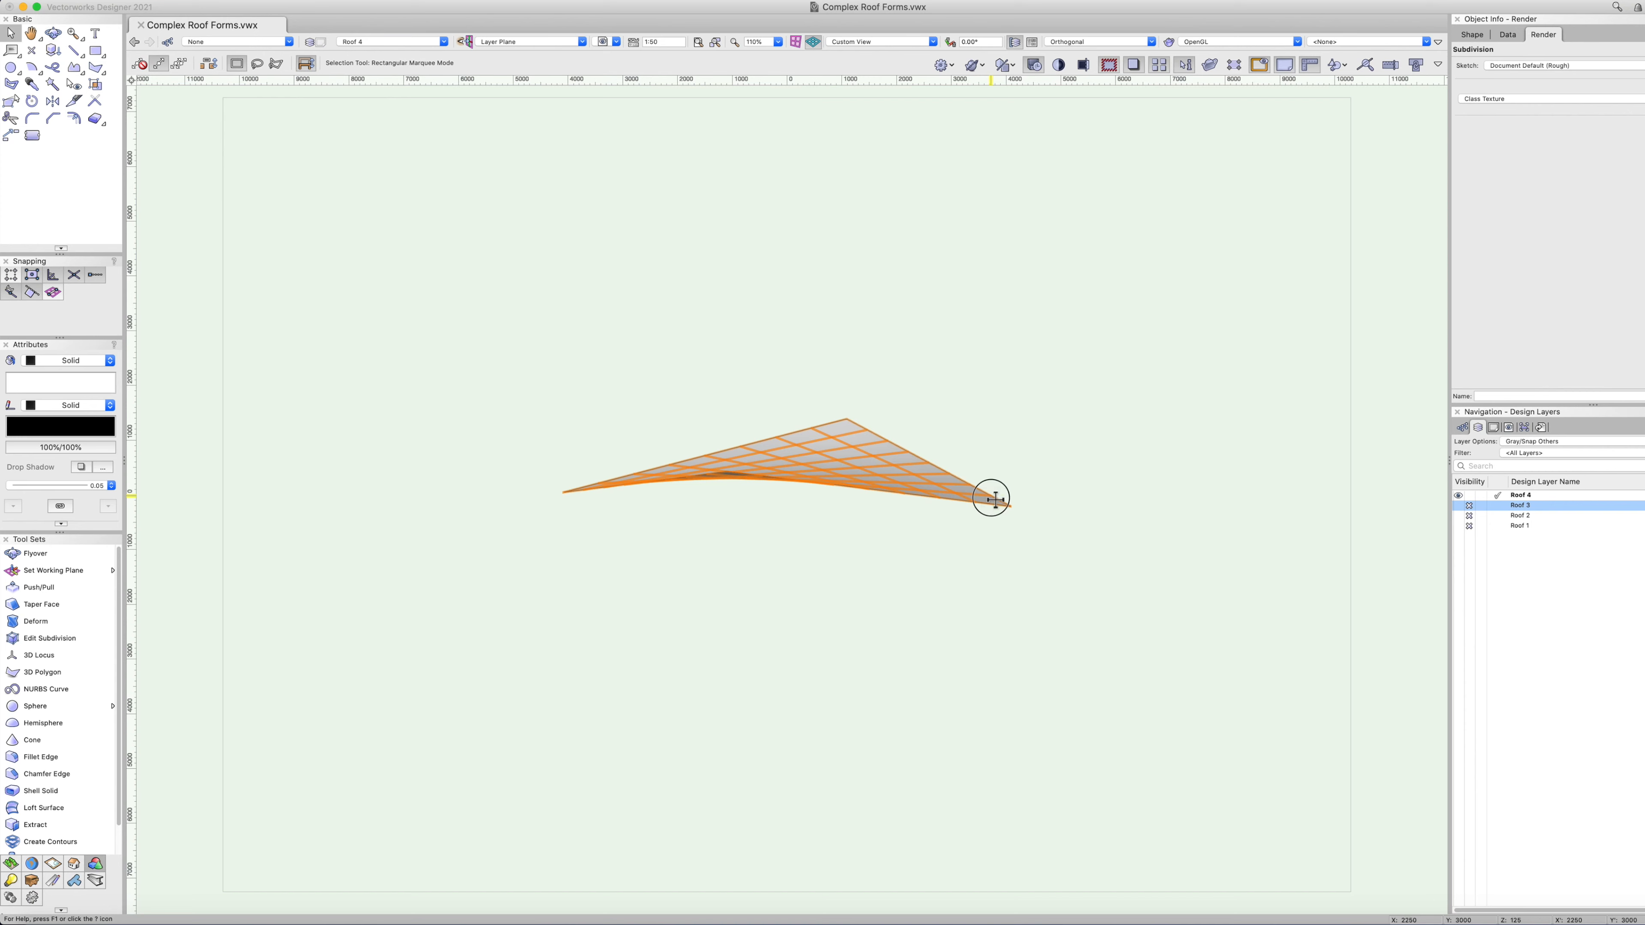
left_click(1009, 507)
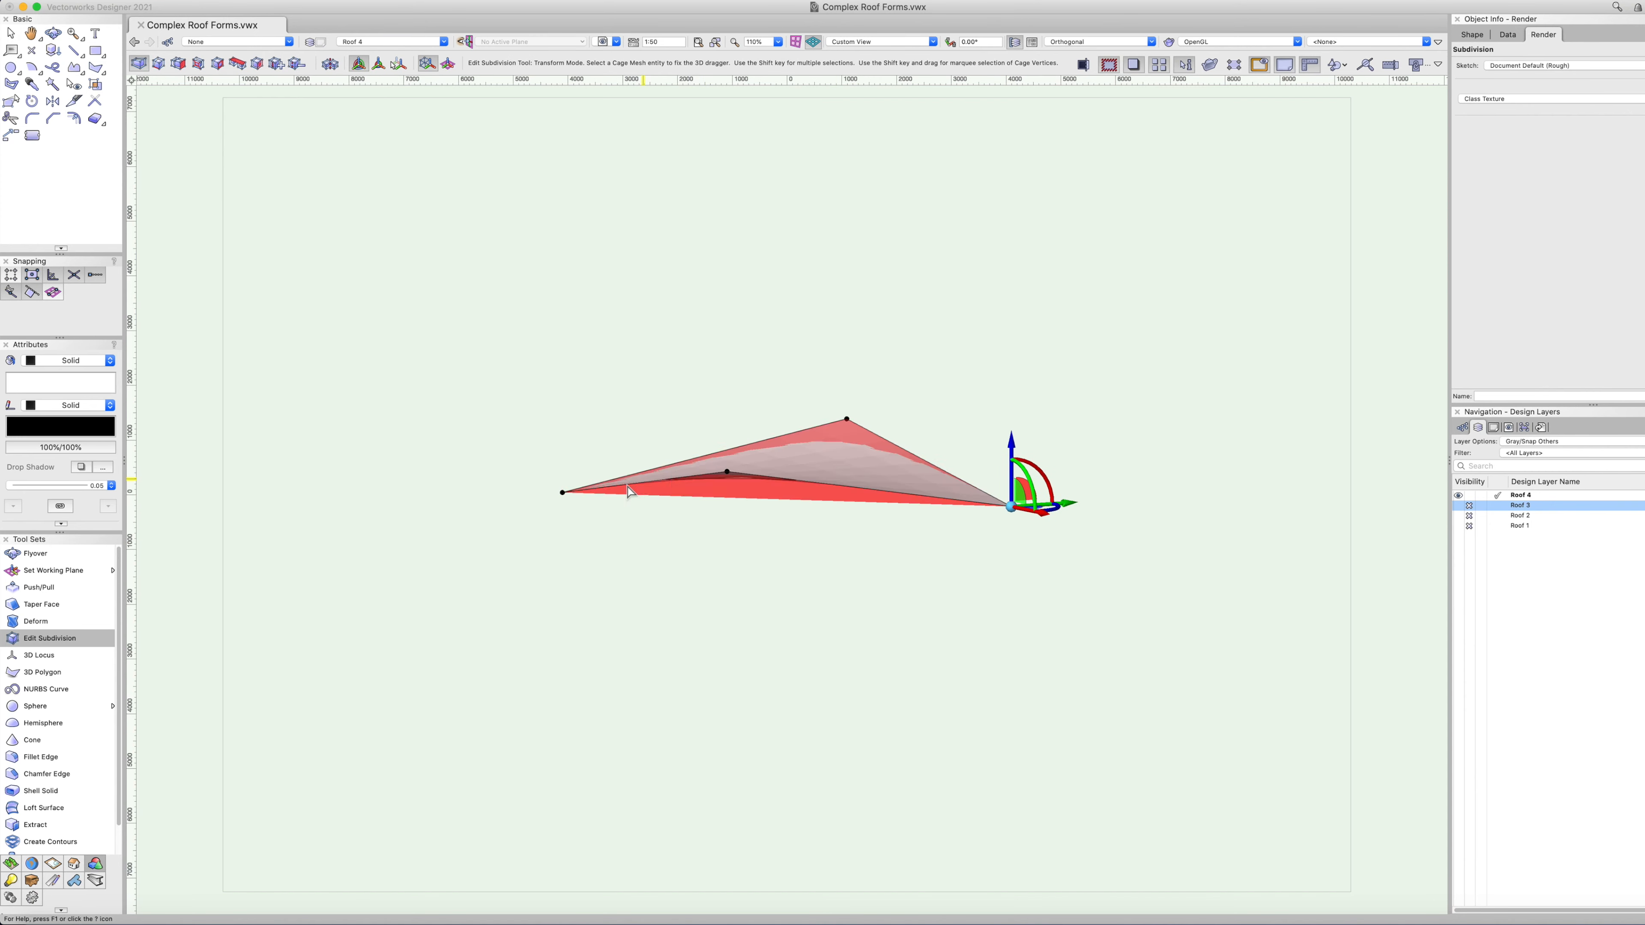
left_click(562, 494)
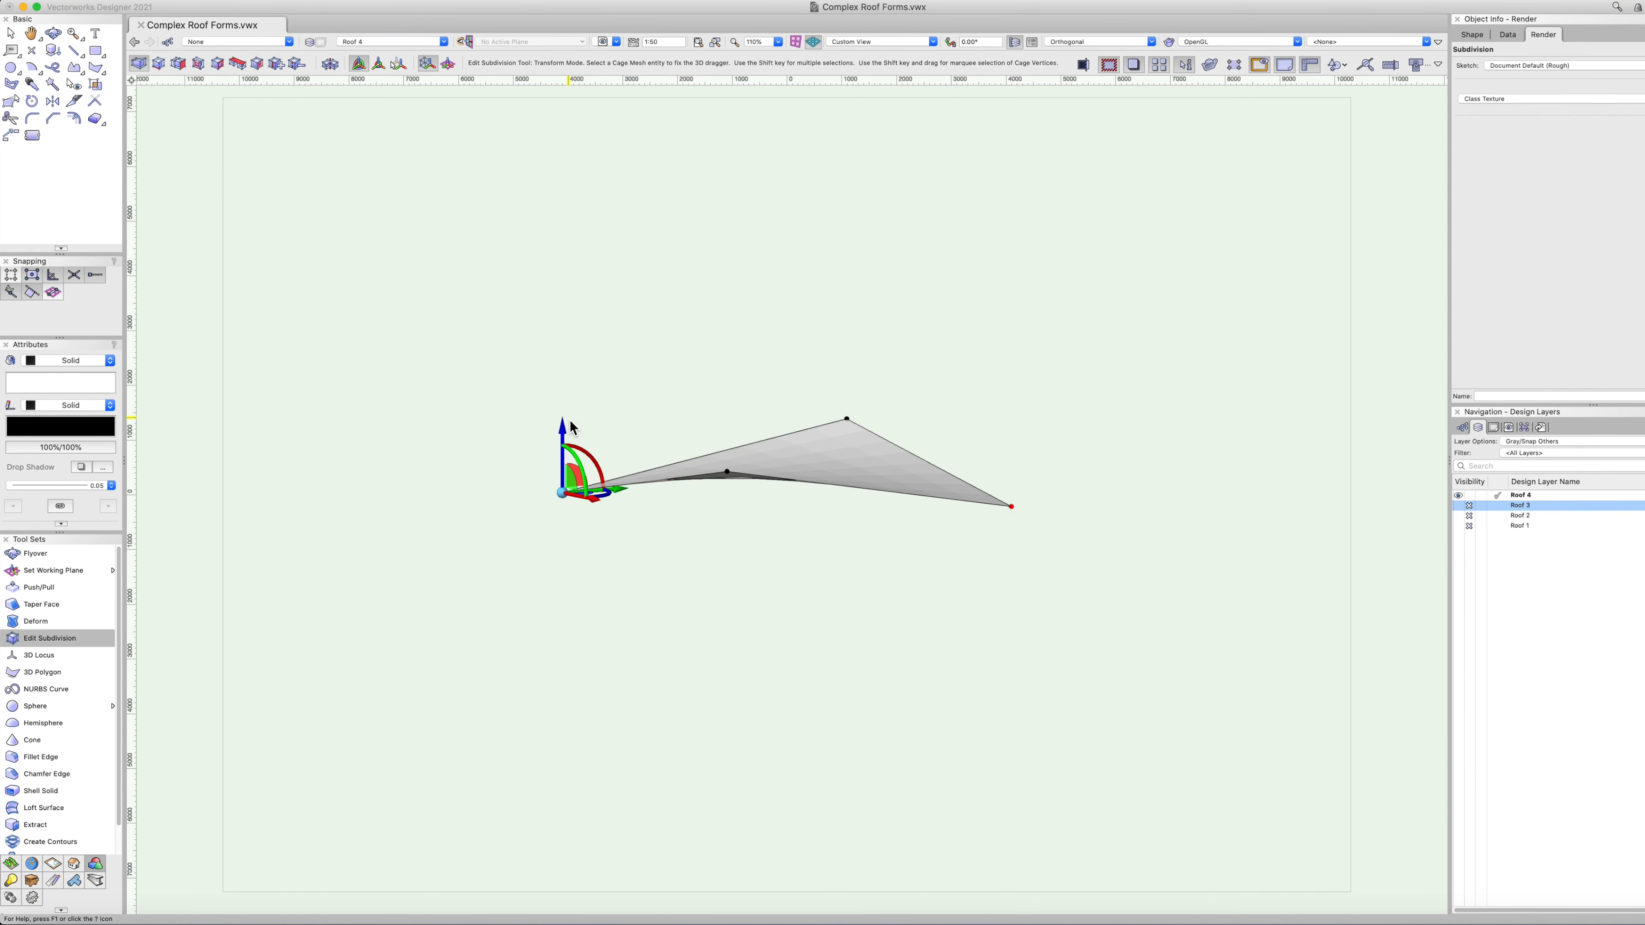
left_click_drag(562, 429, 558, 454)
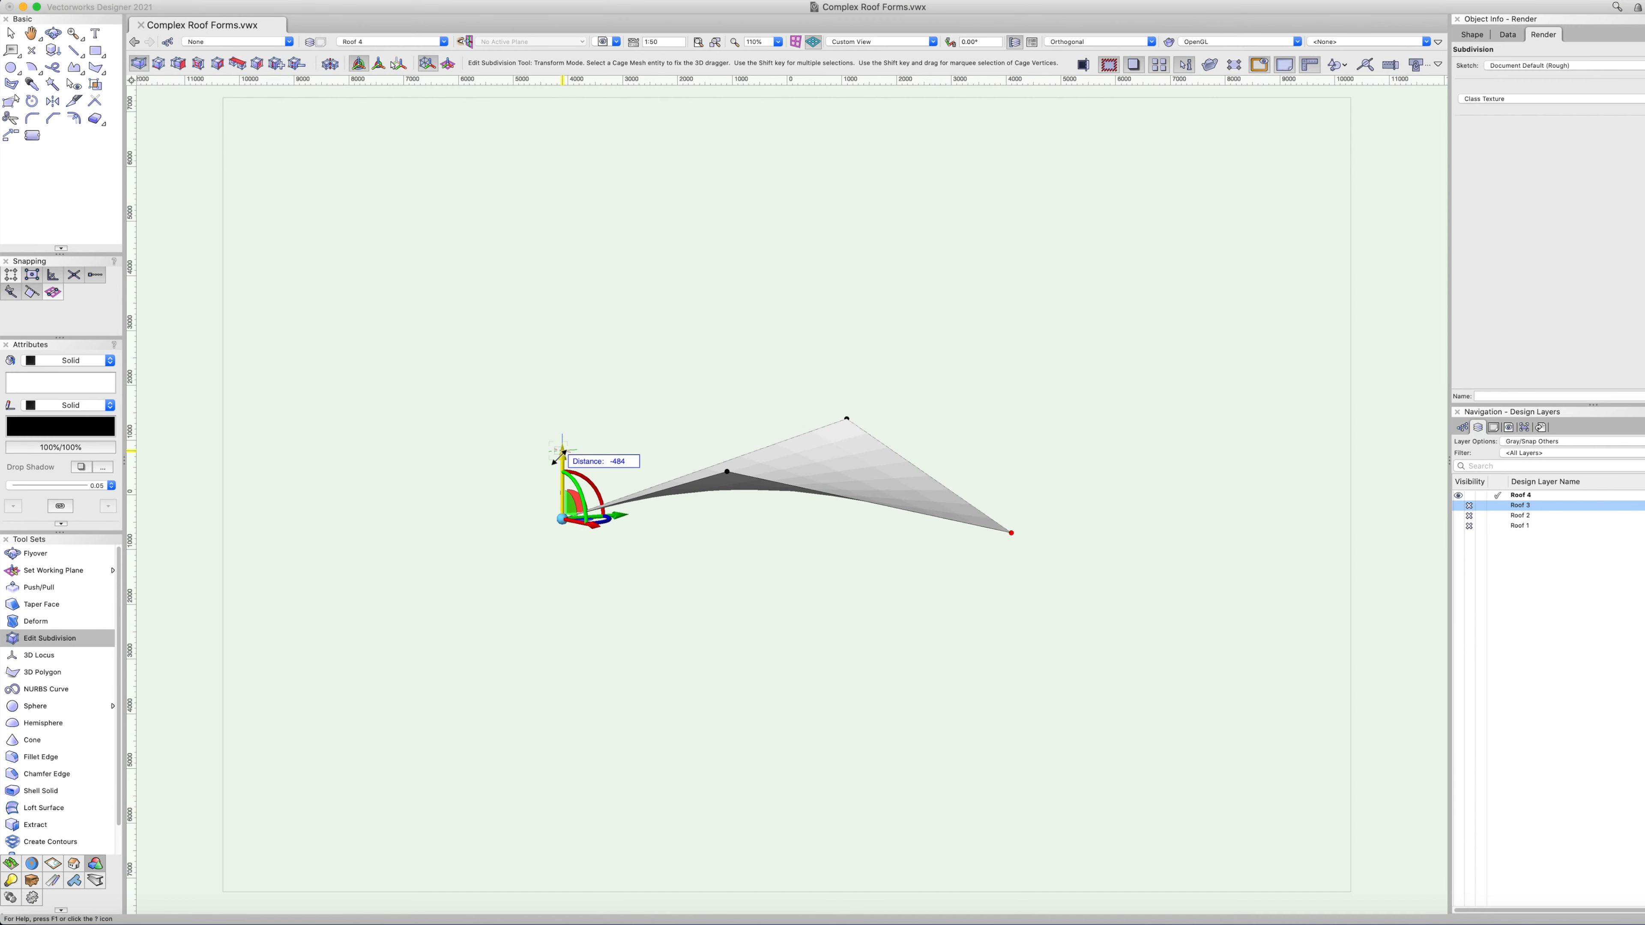
key("Tab")
key("Return")
left_click(561, 442)
key("x")
key("x")
Convert the saddle-shaped subdivision to a generic solid.
middle_click_drag(900, 599, 837, 632, "shift")
left_click(742, 505)
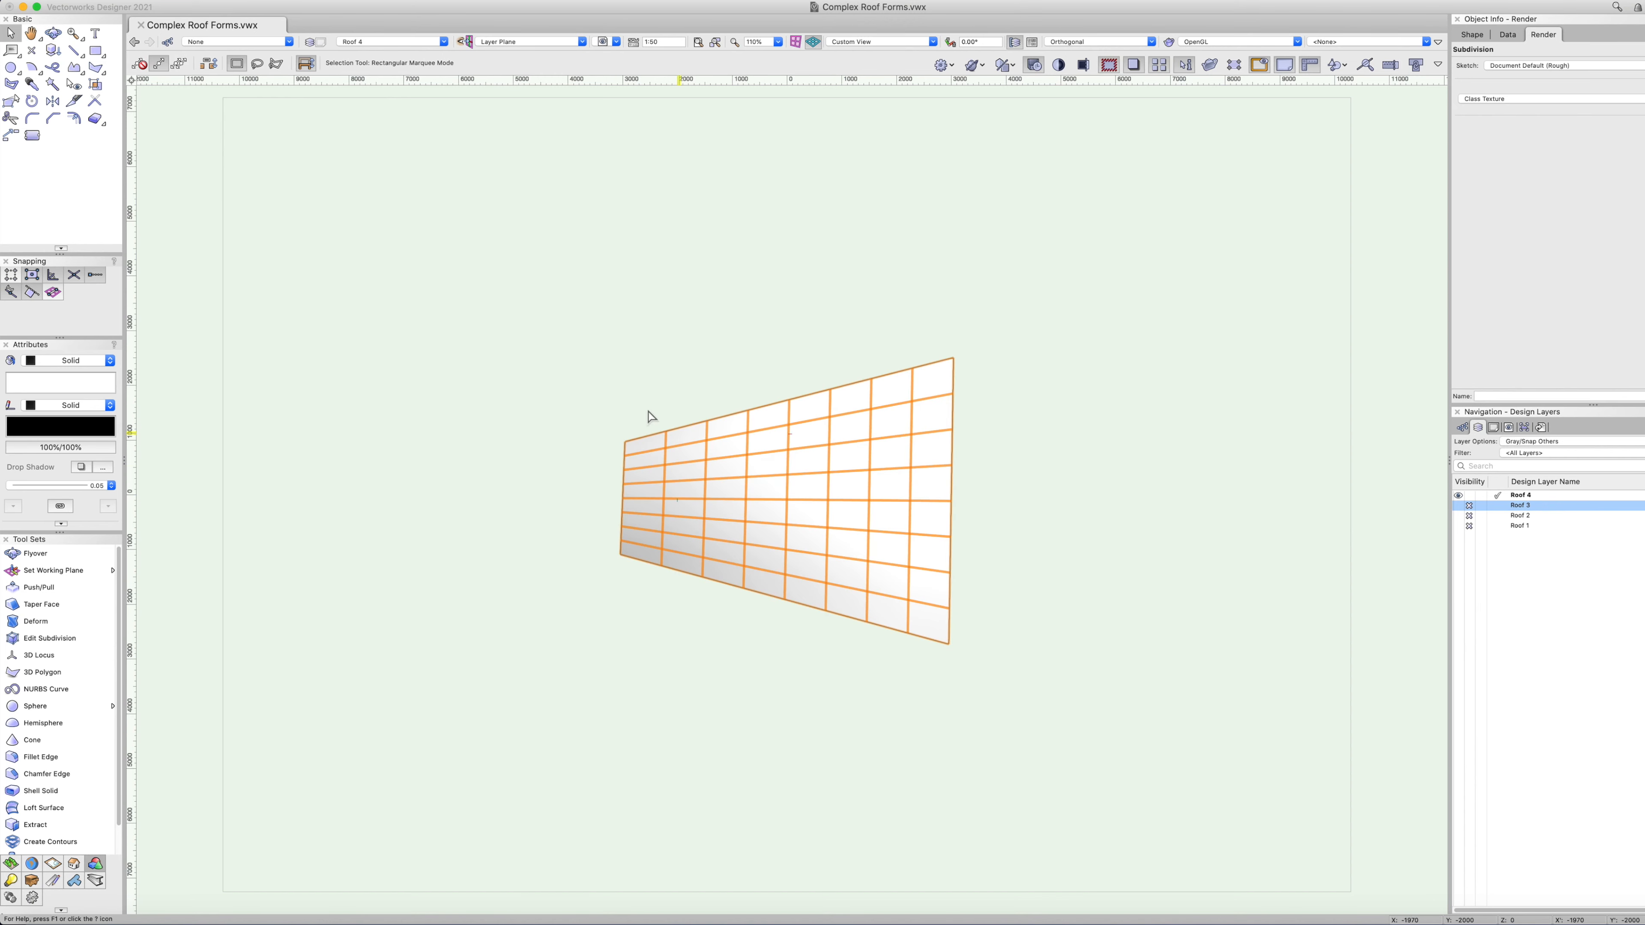
left_click(217, 5)
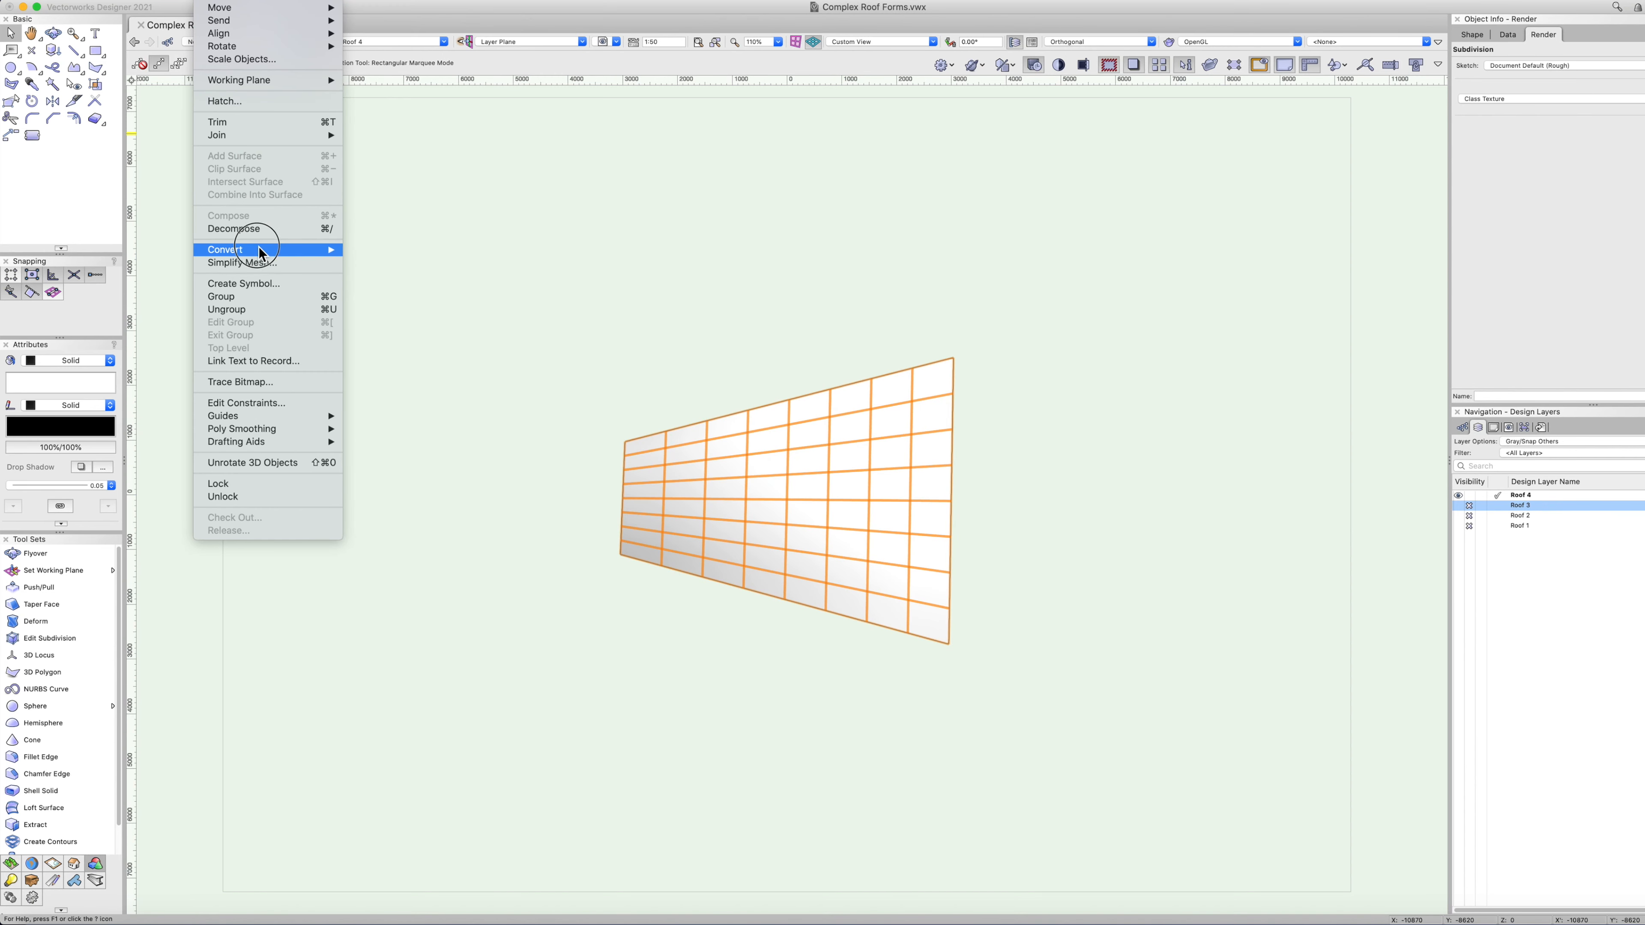
mouse_move(259, 253)
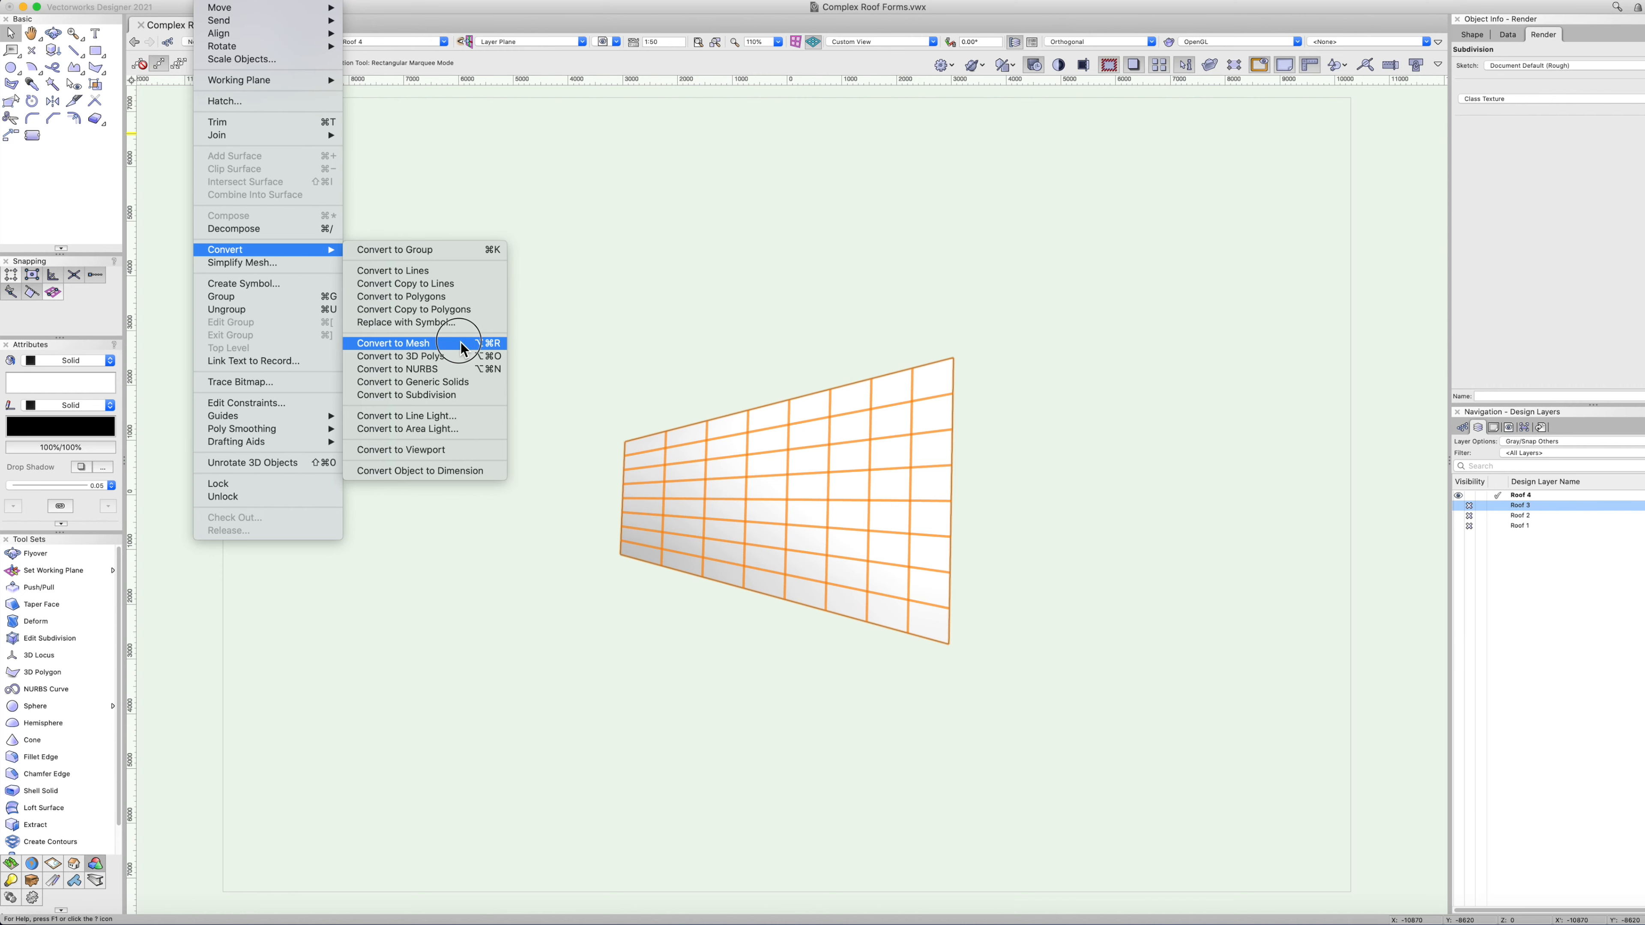
left_click(461, 383)
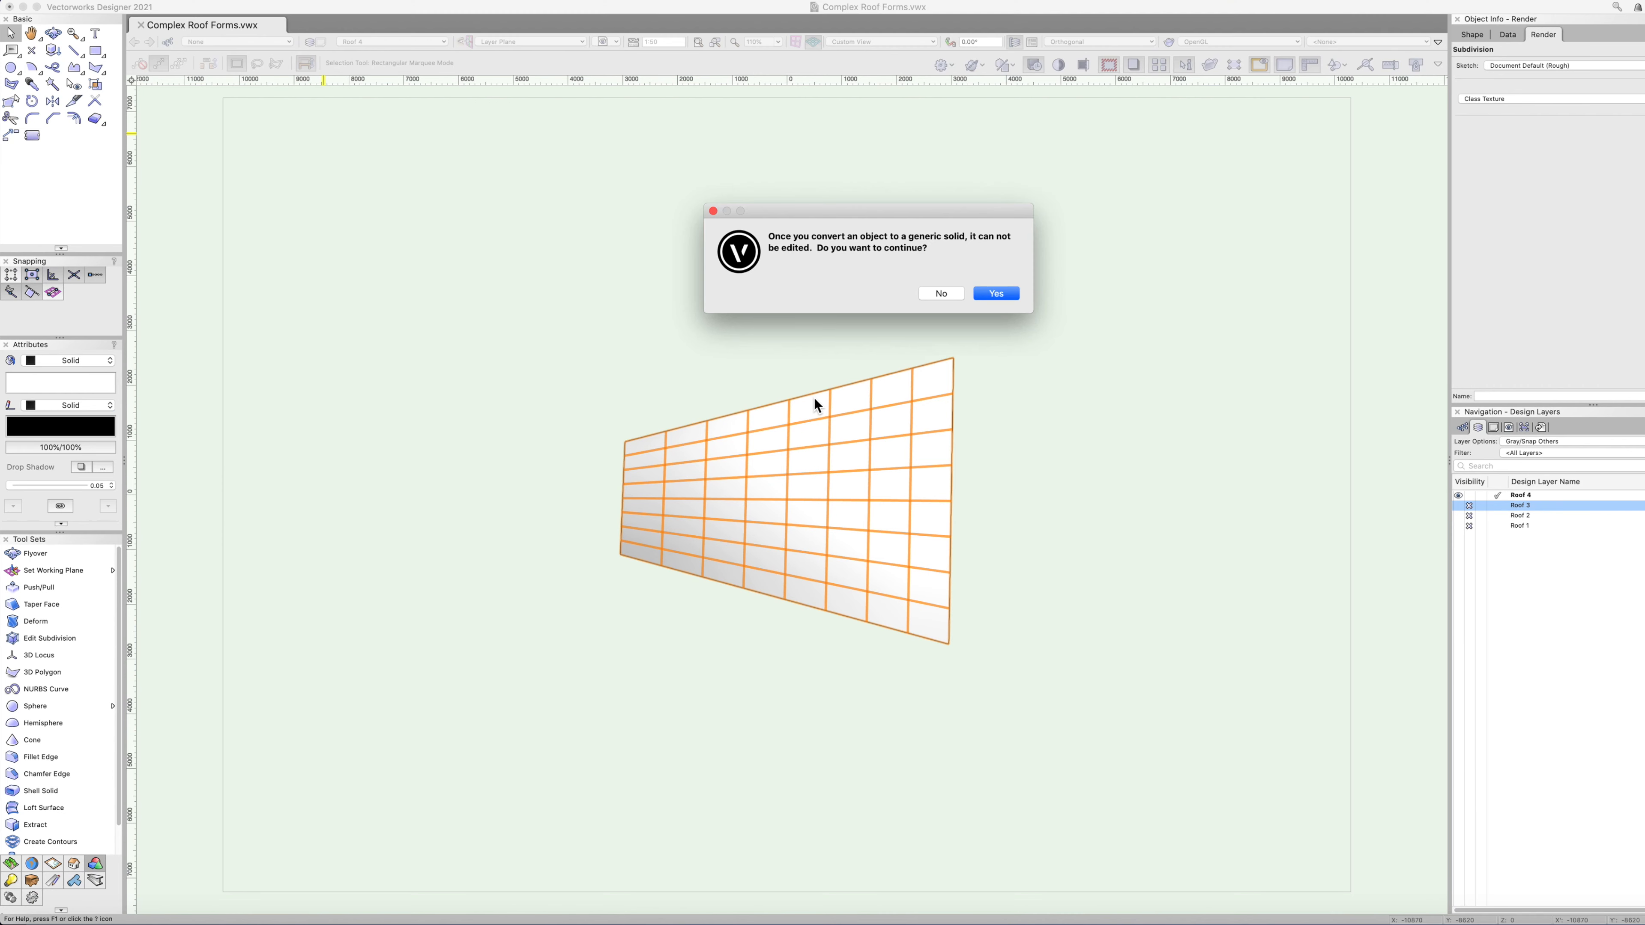
left_click(984, 298)
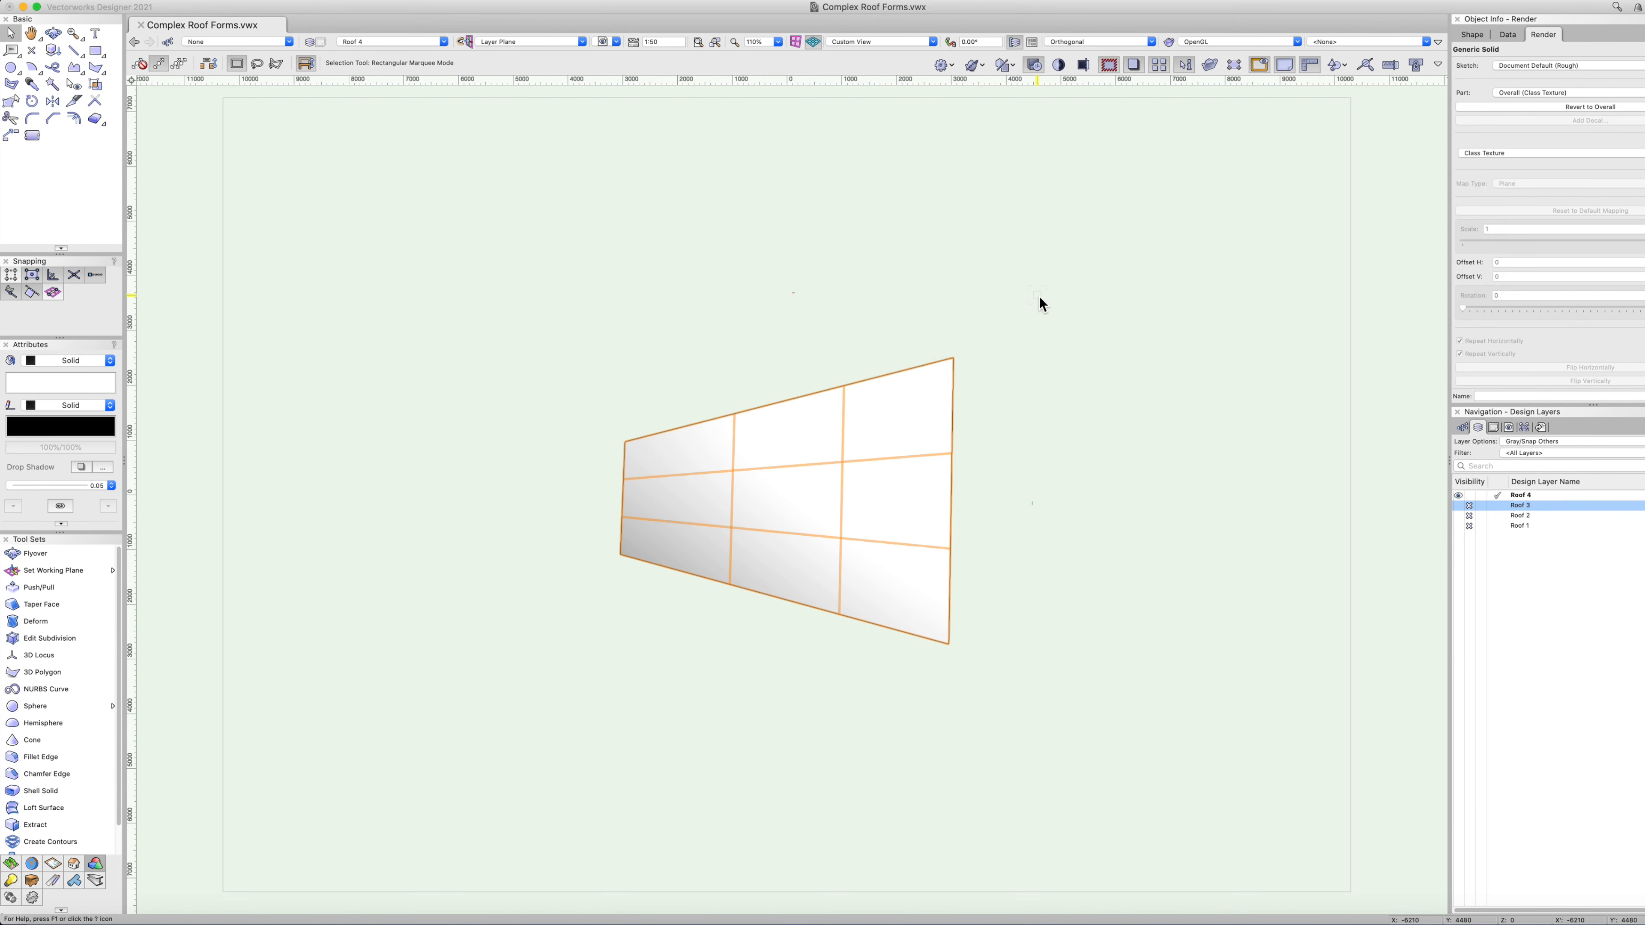
Shell the saddle-shaped generic solid with a thickness of 200.
key("space")
mouse_move(1057, 278)
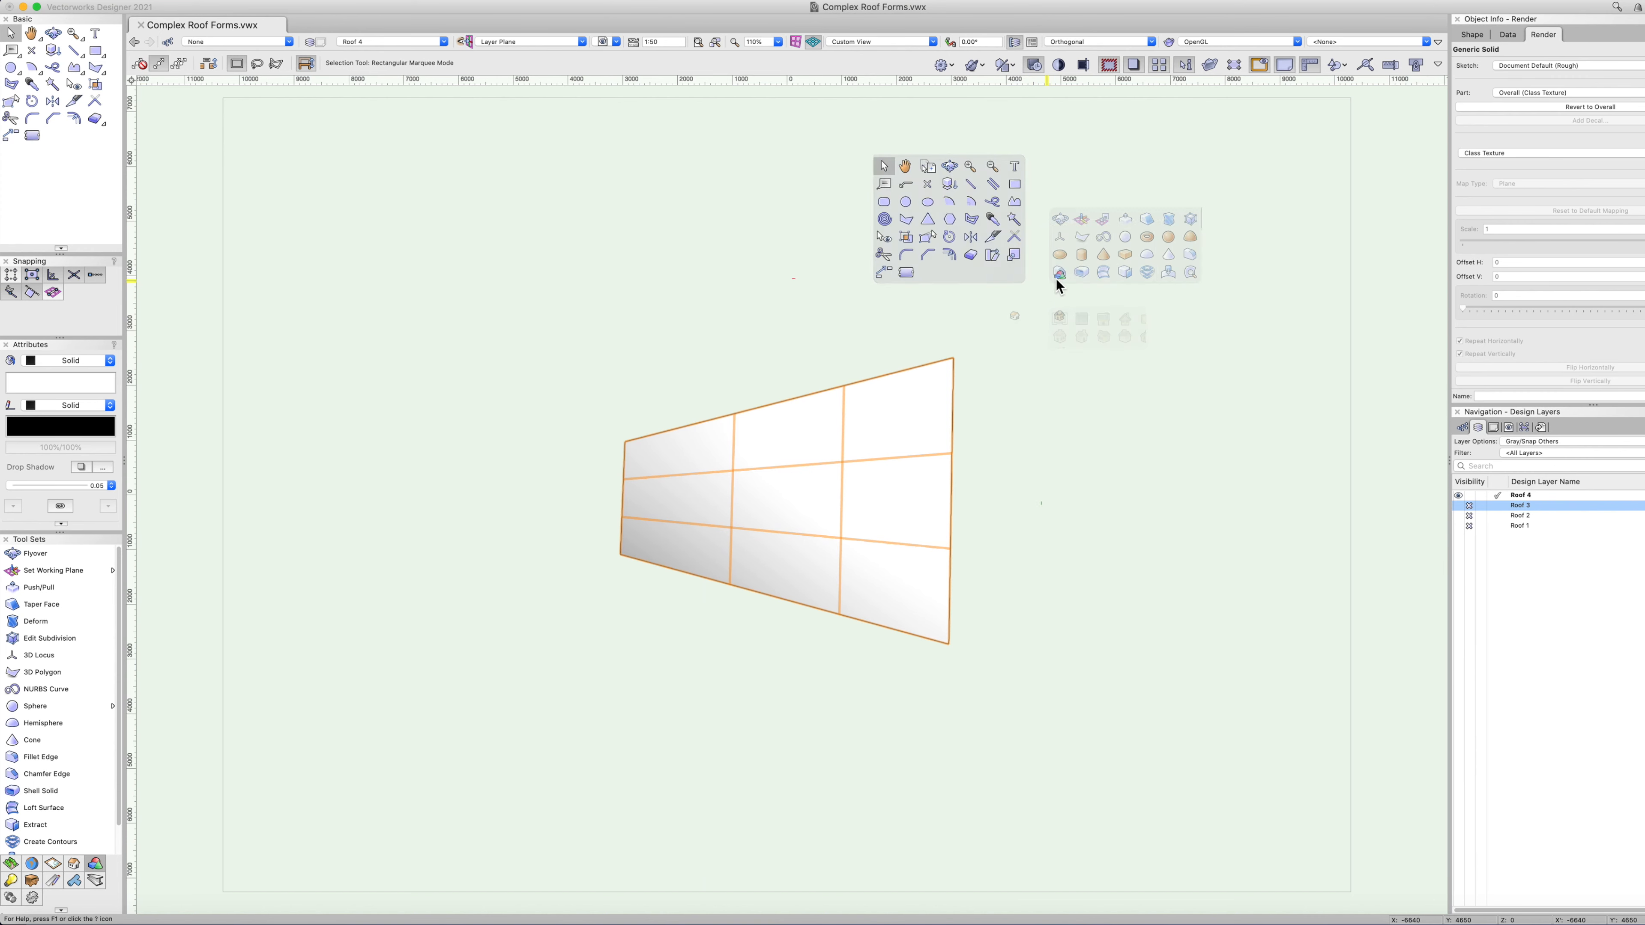
left_click(1077, 279)
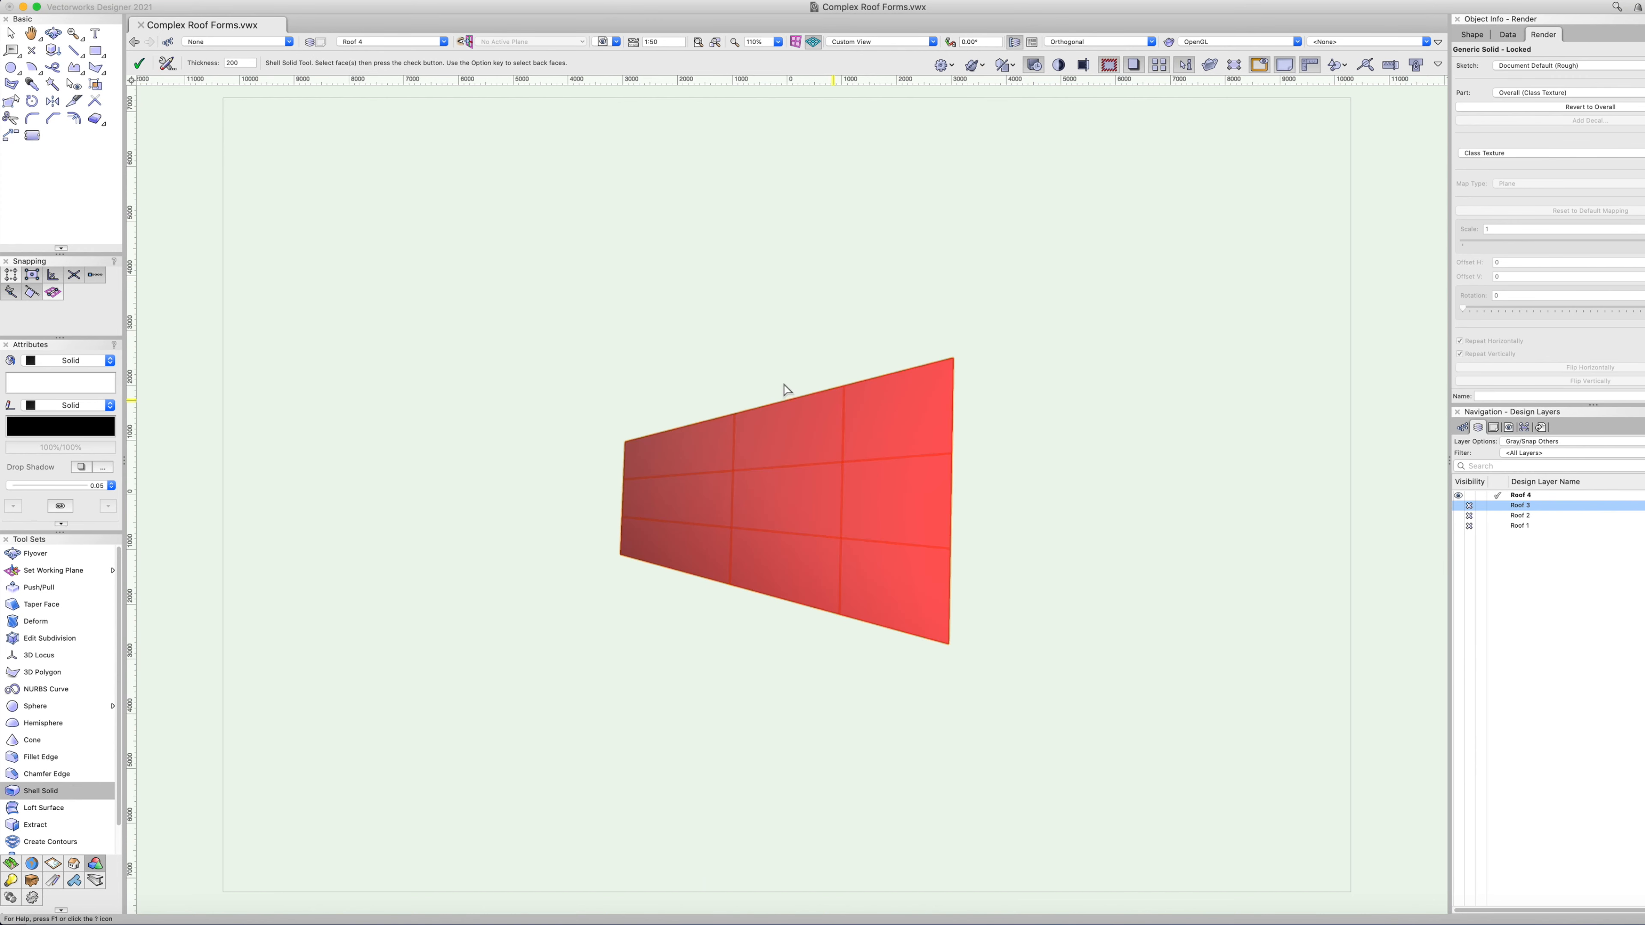
left_click(142, 68)
Extract the curved top face of the saddle-shaped shell as a separate surface.
middle_click_drag(972, 656, 900, 617, "shift")
key("c")
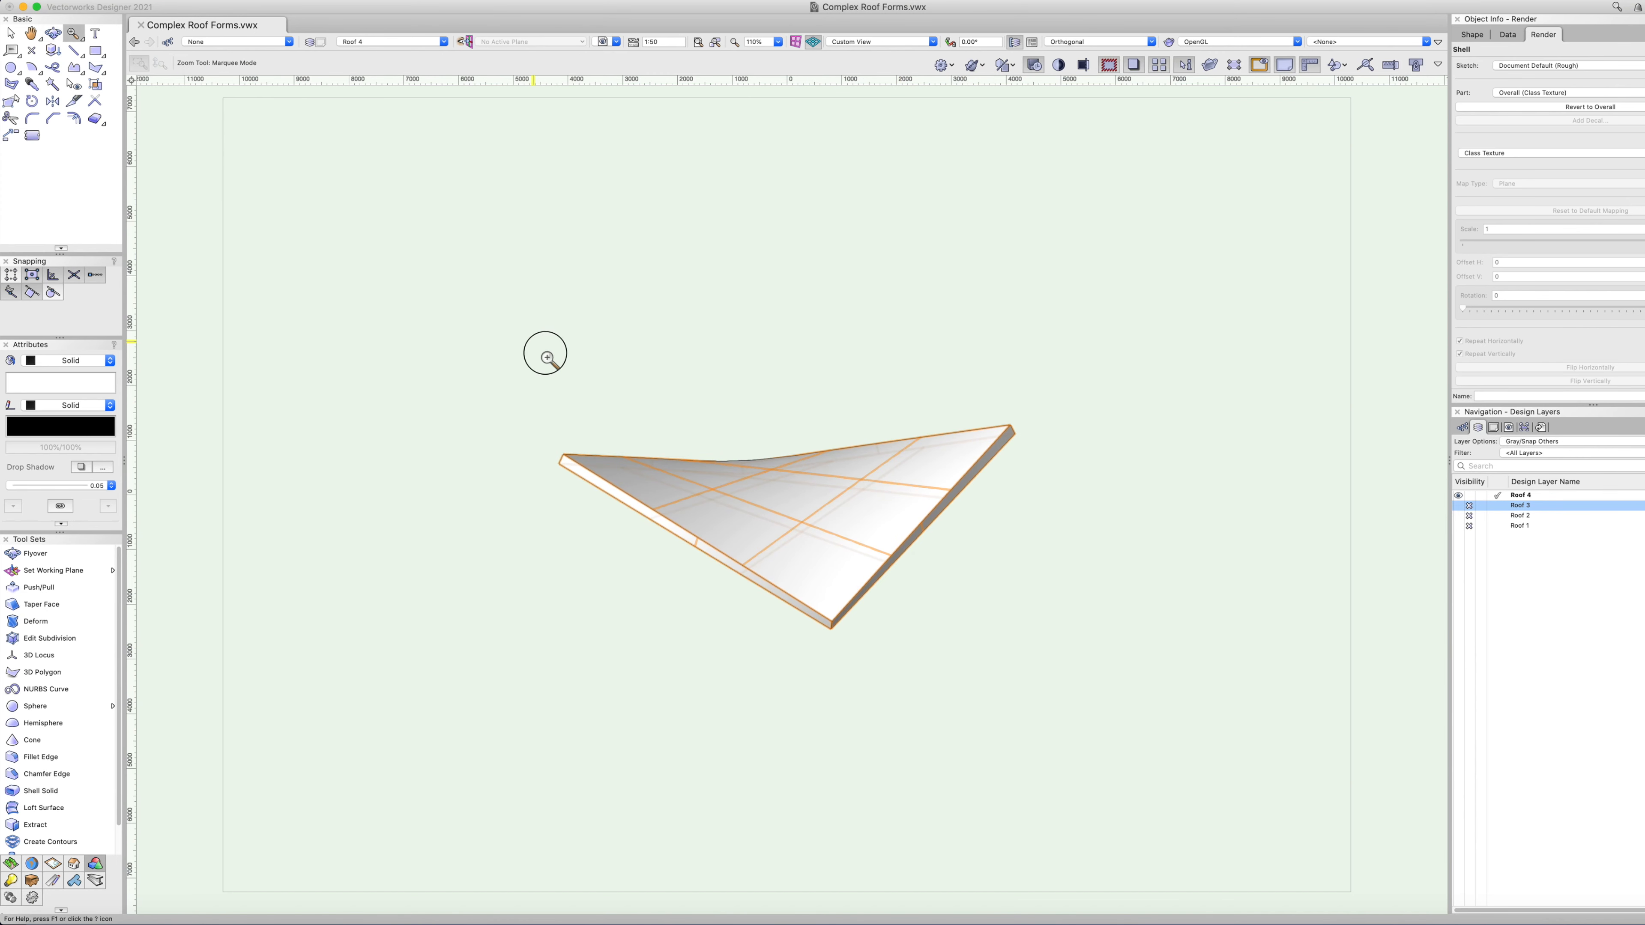
left_click_drag(544, 352, 1128, 757)
key("x")
key("x")
scroll(337, 693, "down", 1)
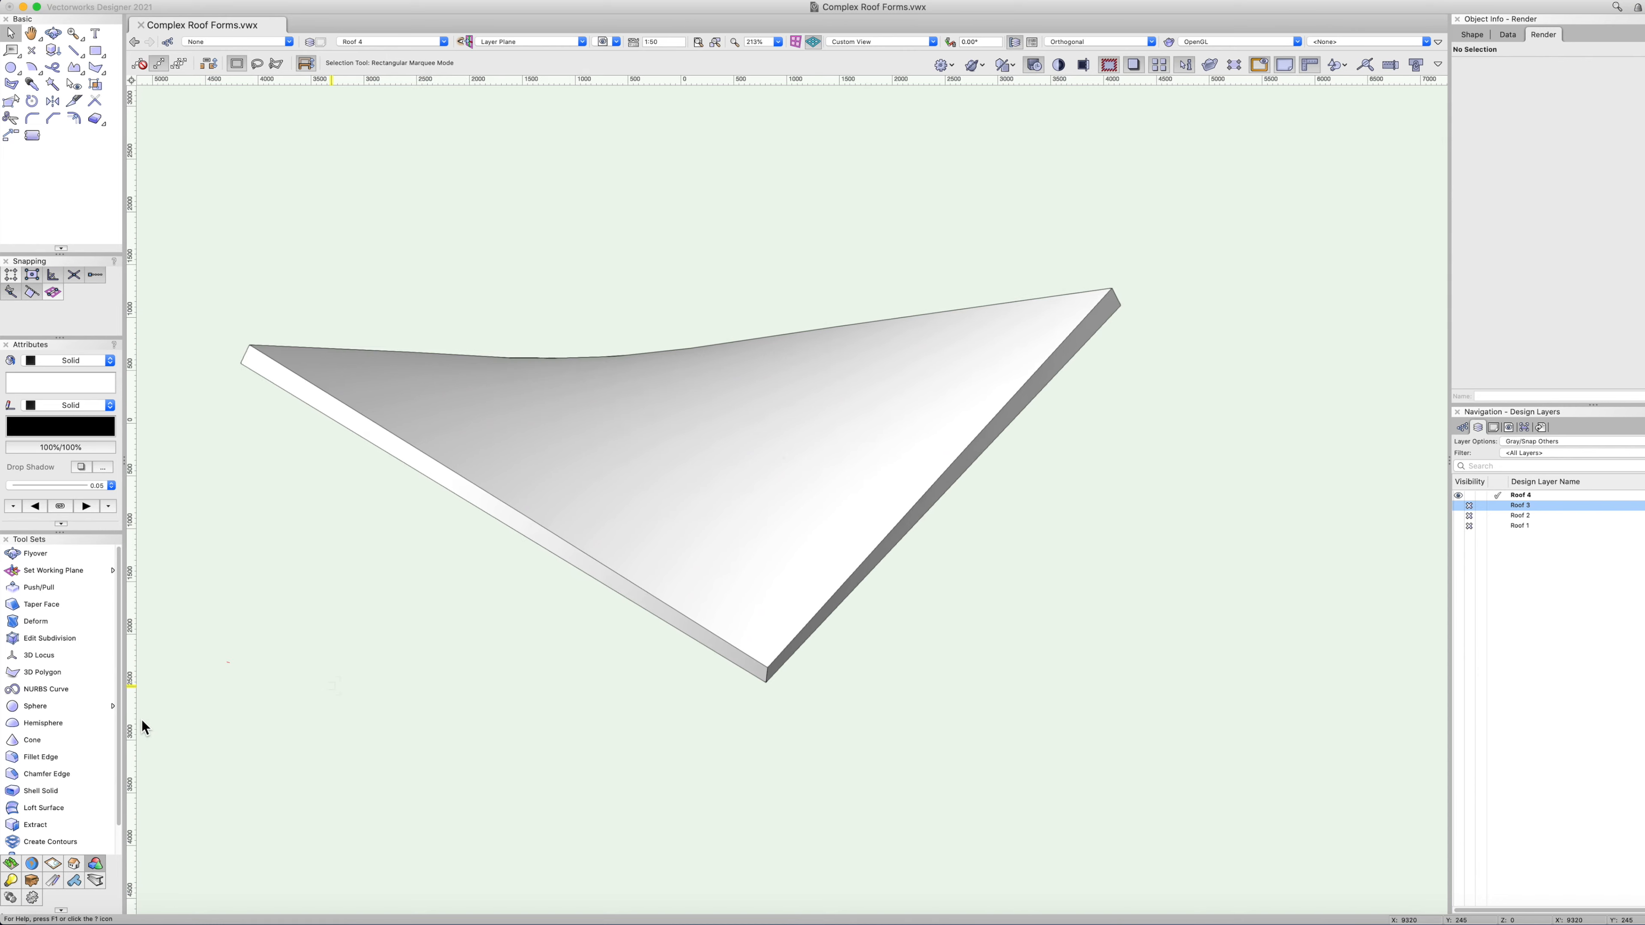
left_click(44, 828)
left_click(543, 360)
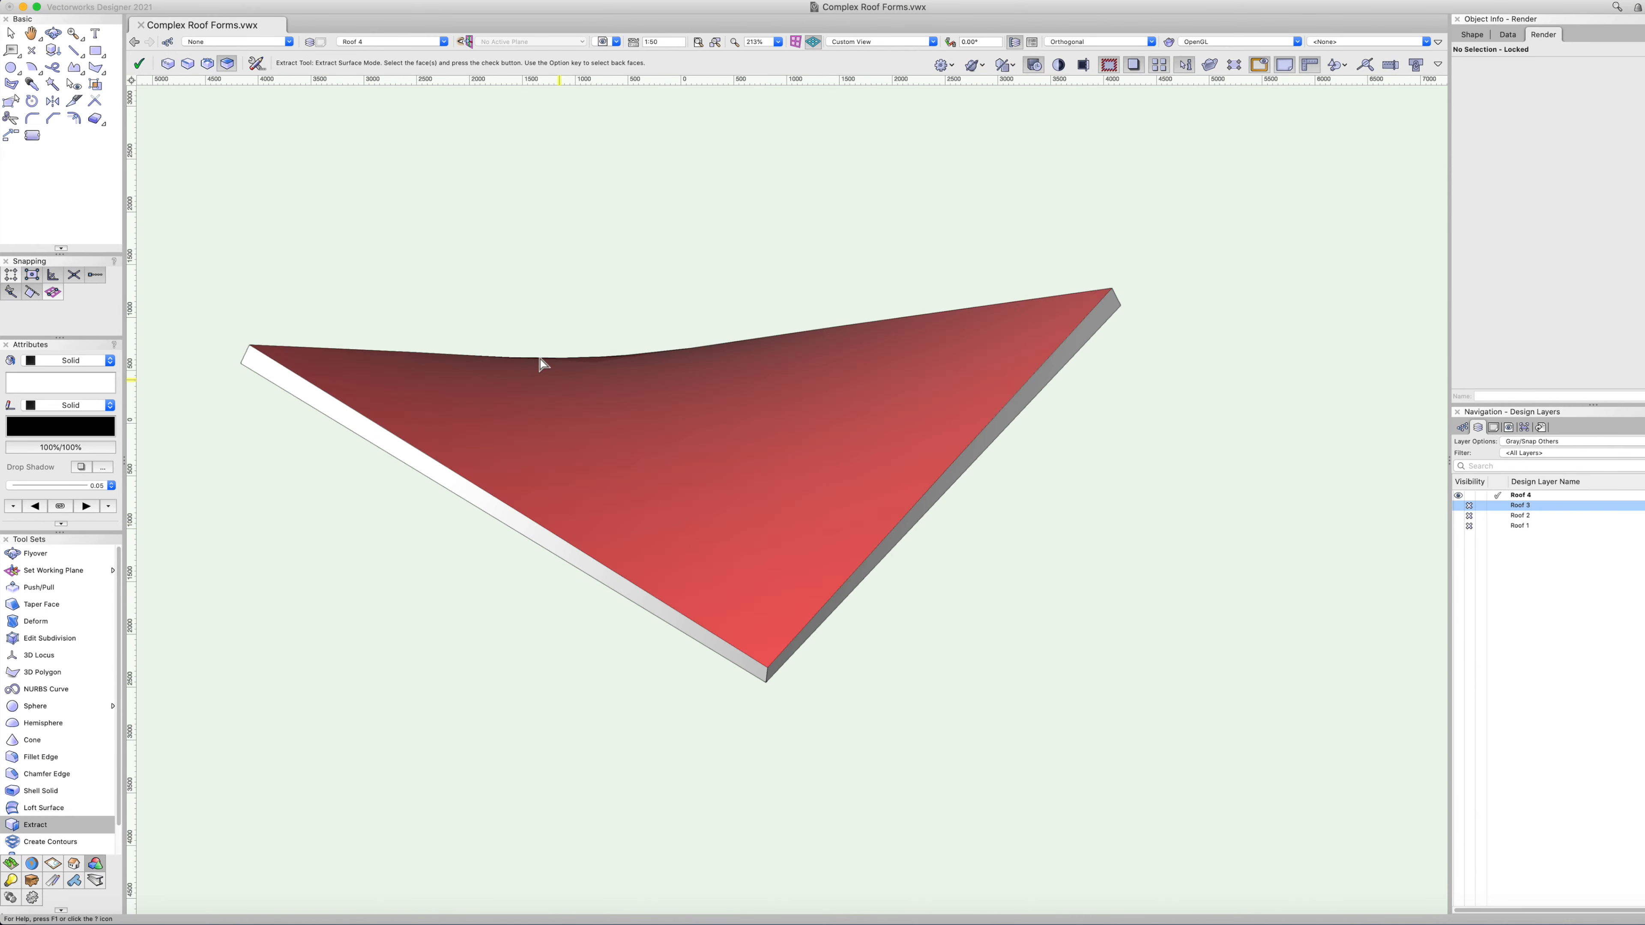
left_click(141, 65)
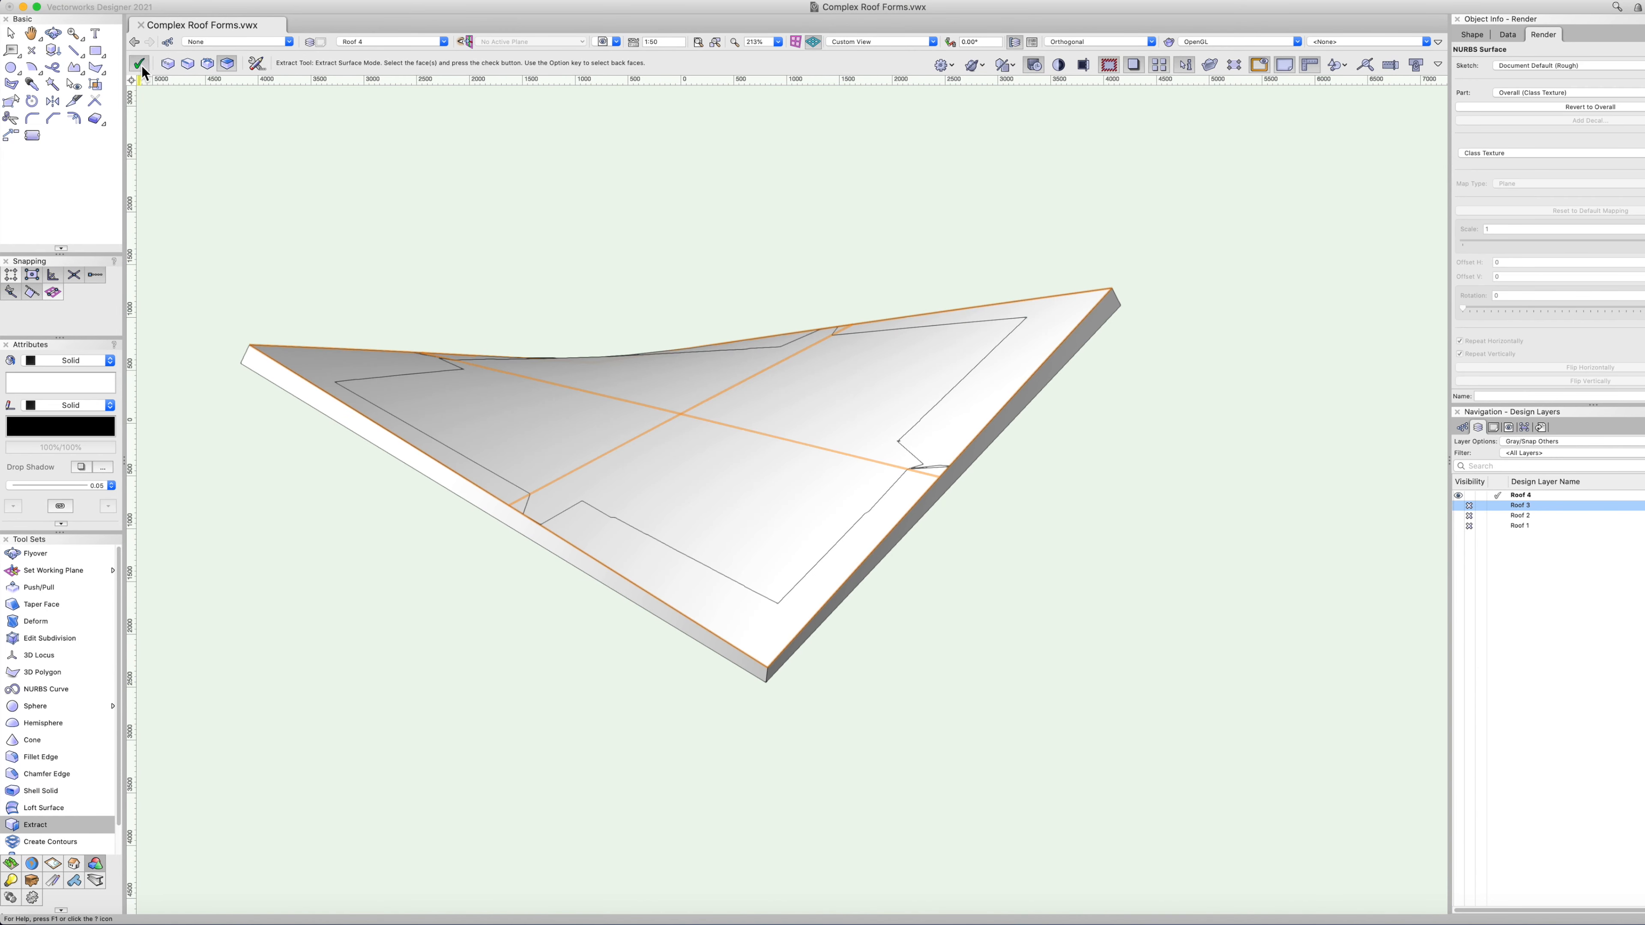
Shell the extracted top surface and set the shell's thickness to 10 with the Inside option turned off.
left_click(39, 790)
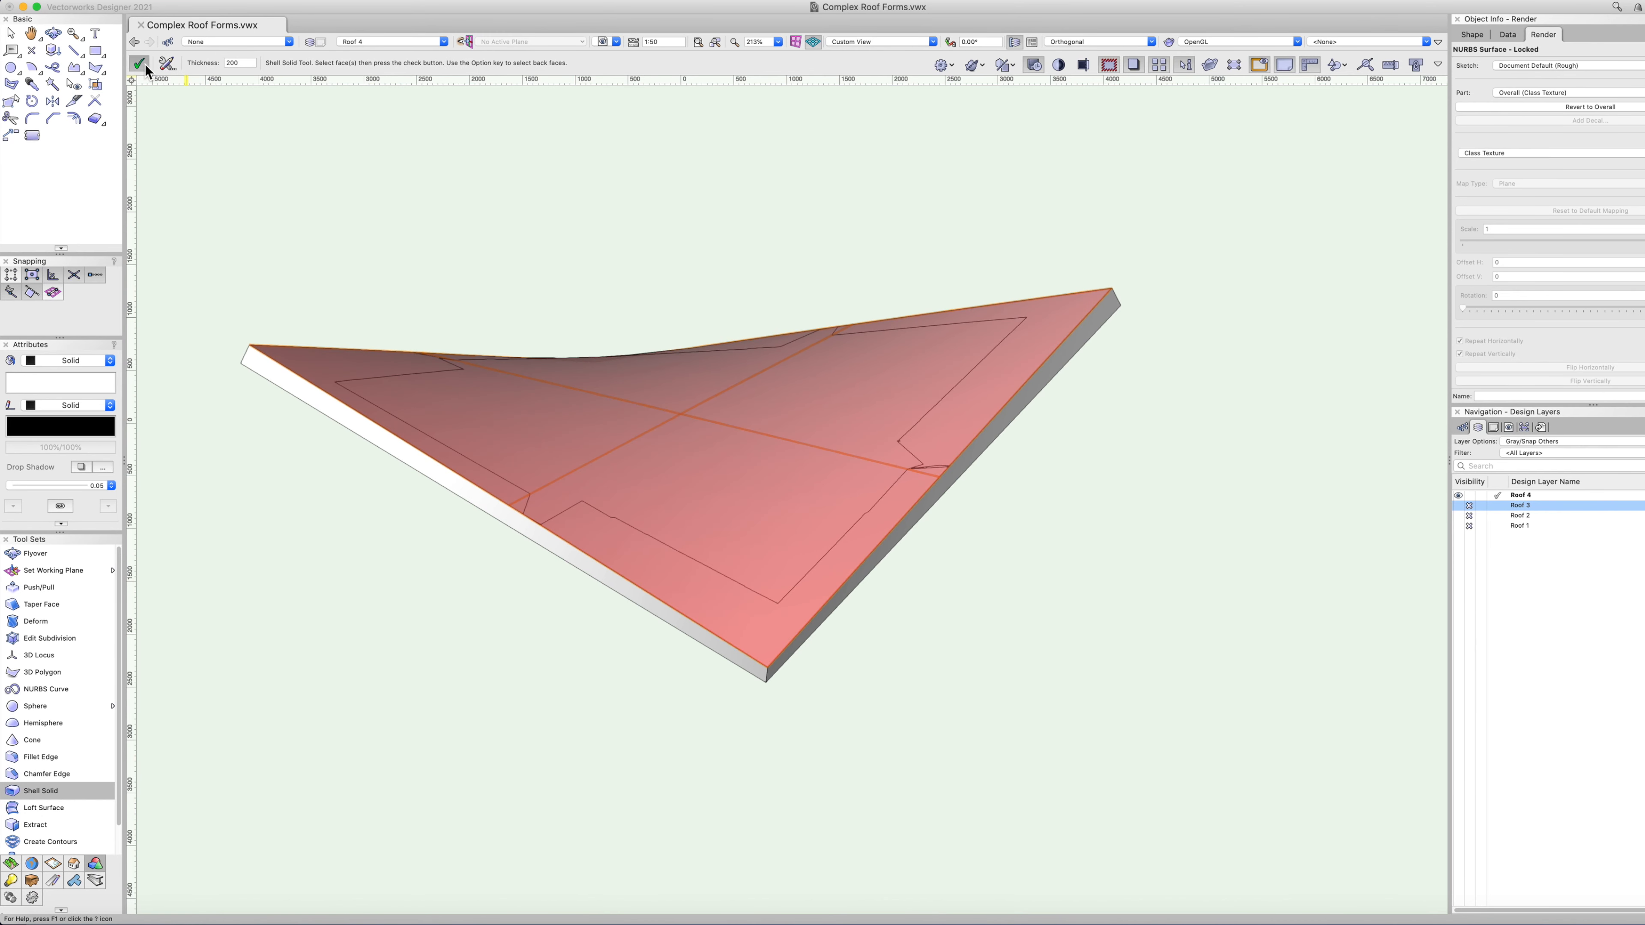
left_click(144, 64)
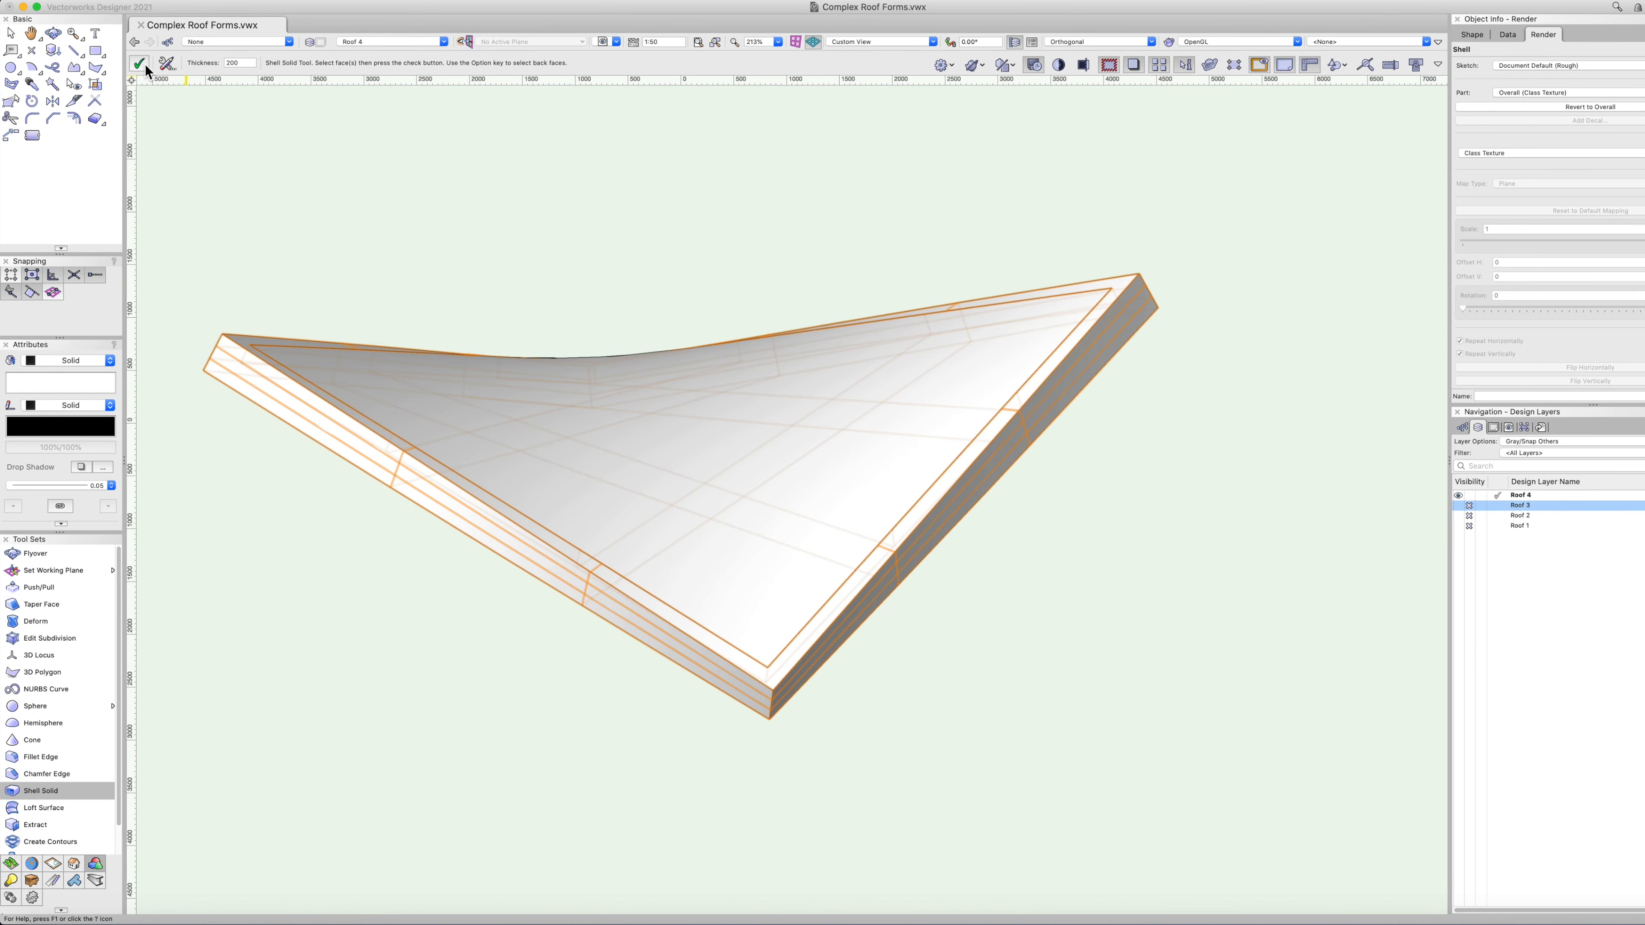
left_click(1472, 36)
left_click(1462, 207)
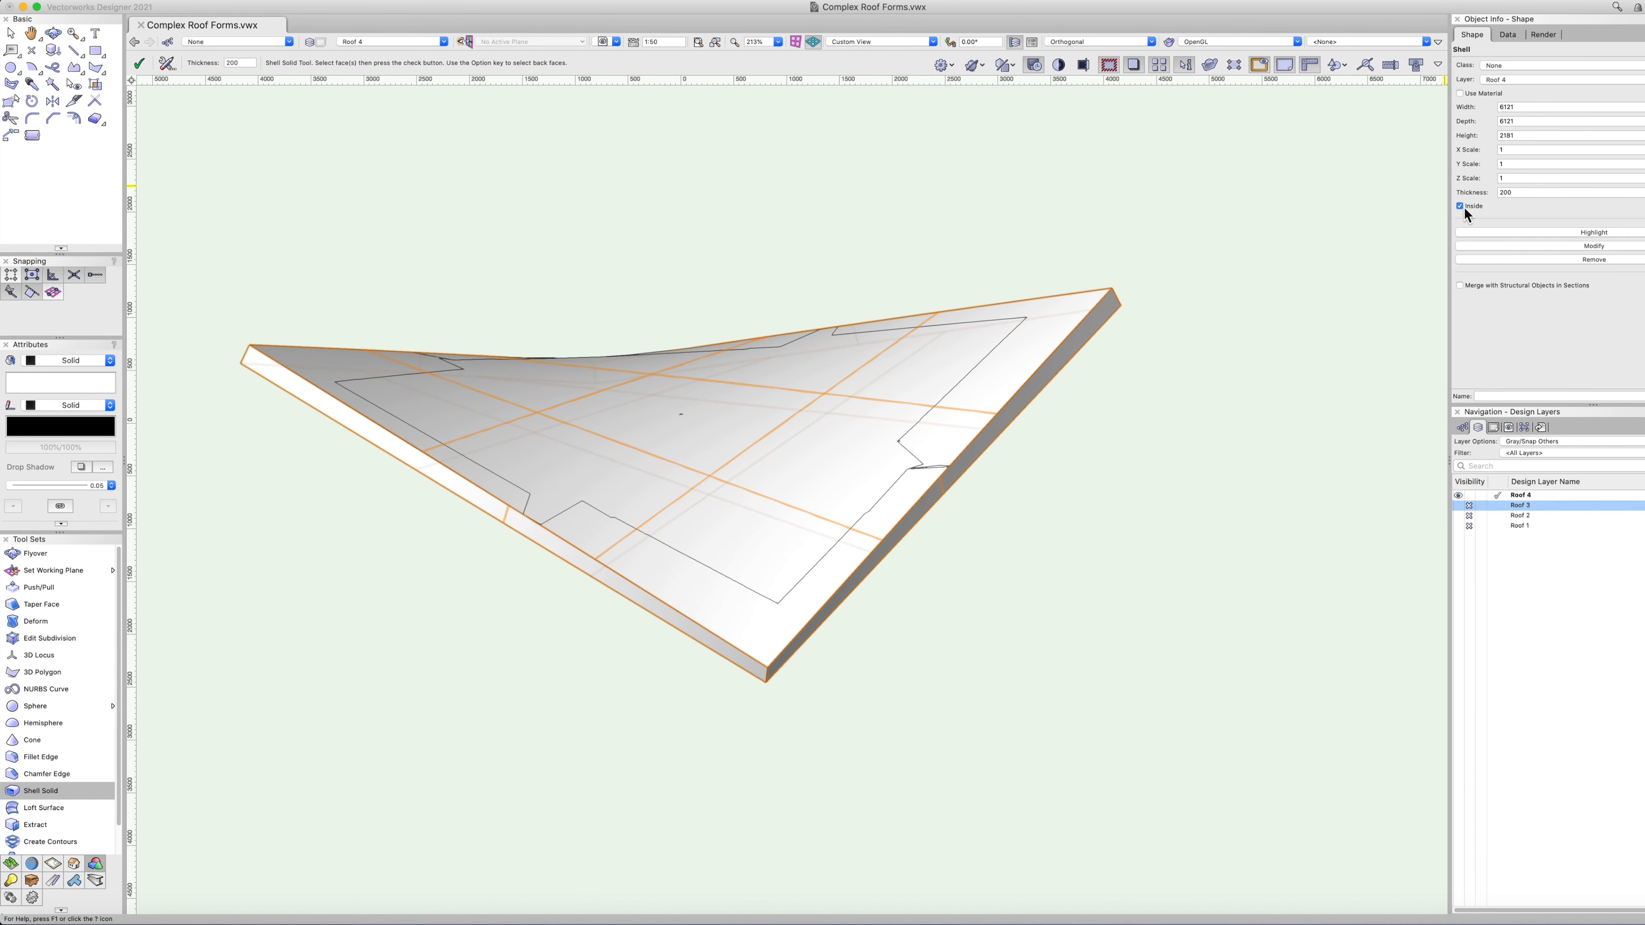
left_click(1465, 192)
type("10")
key("Return")
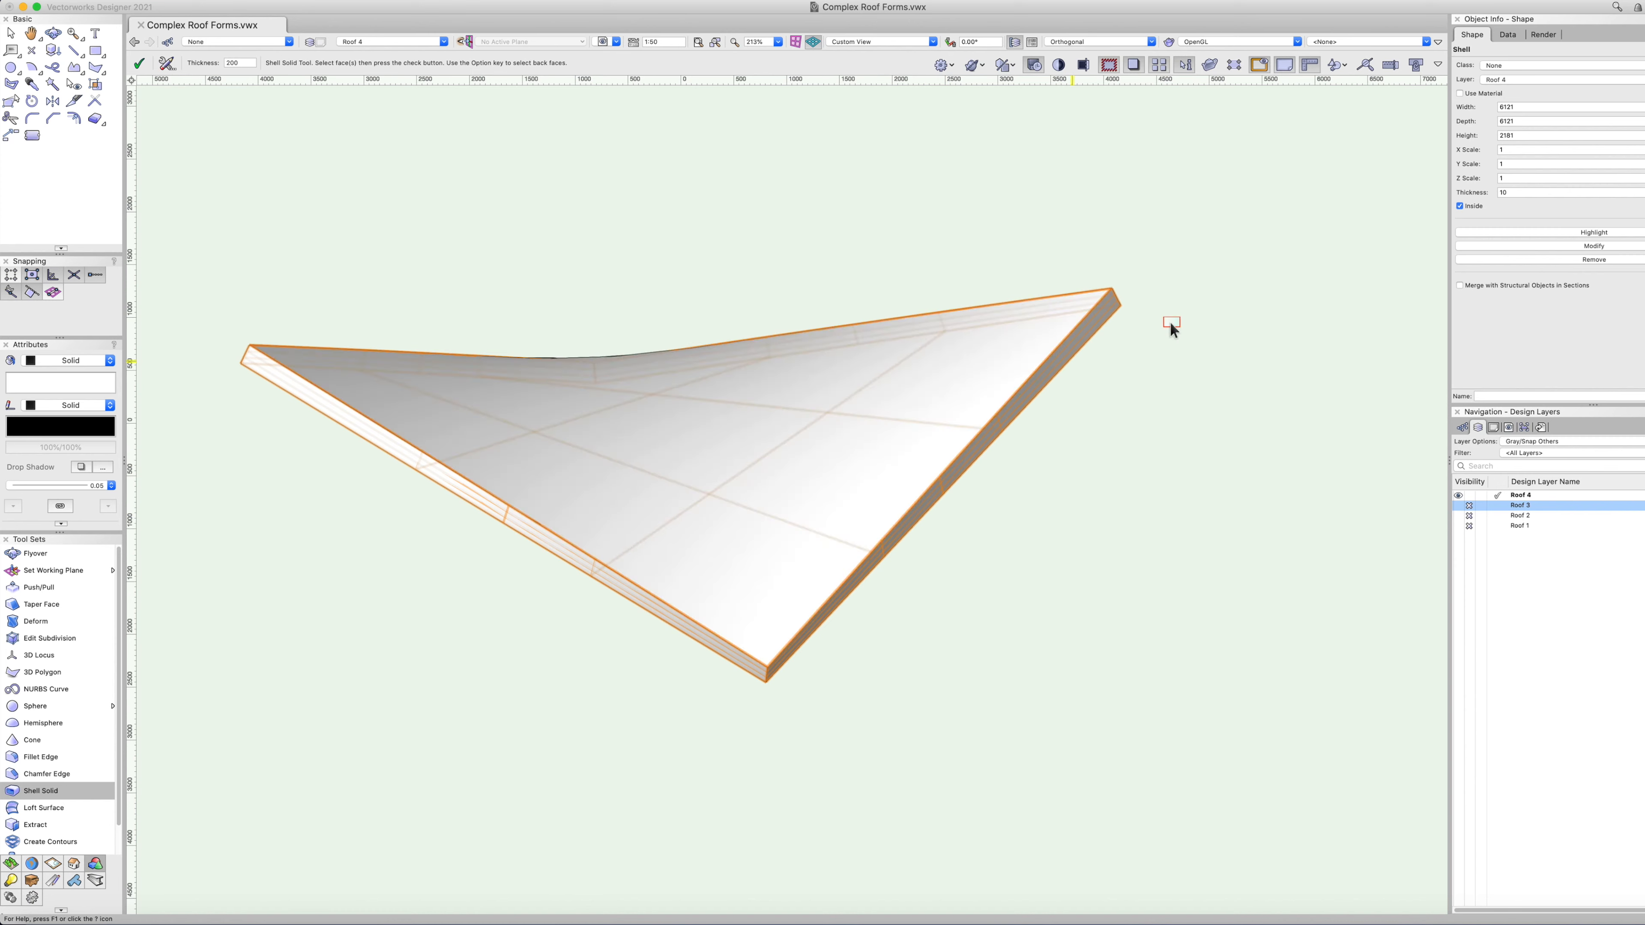
left_click(1461, 206)
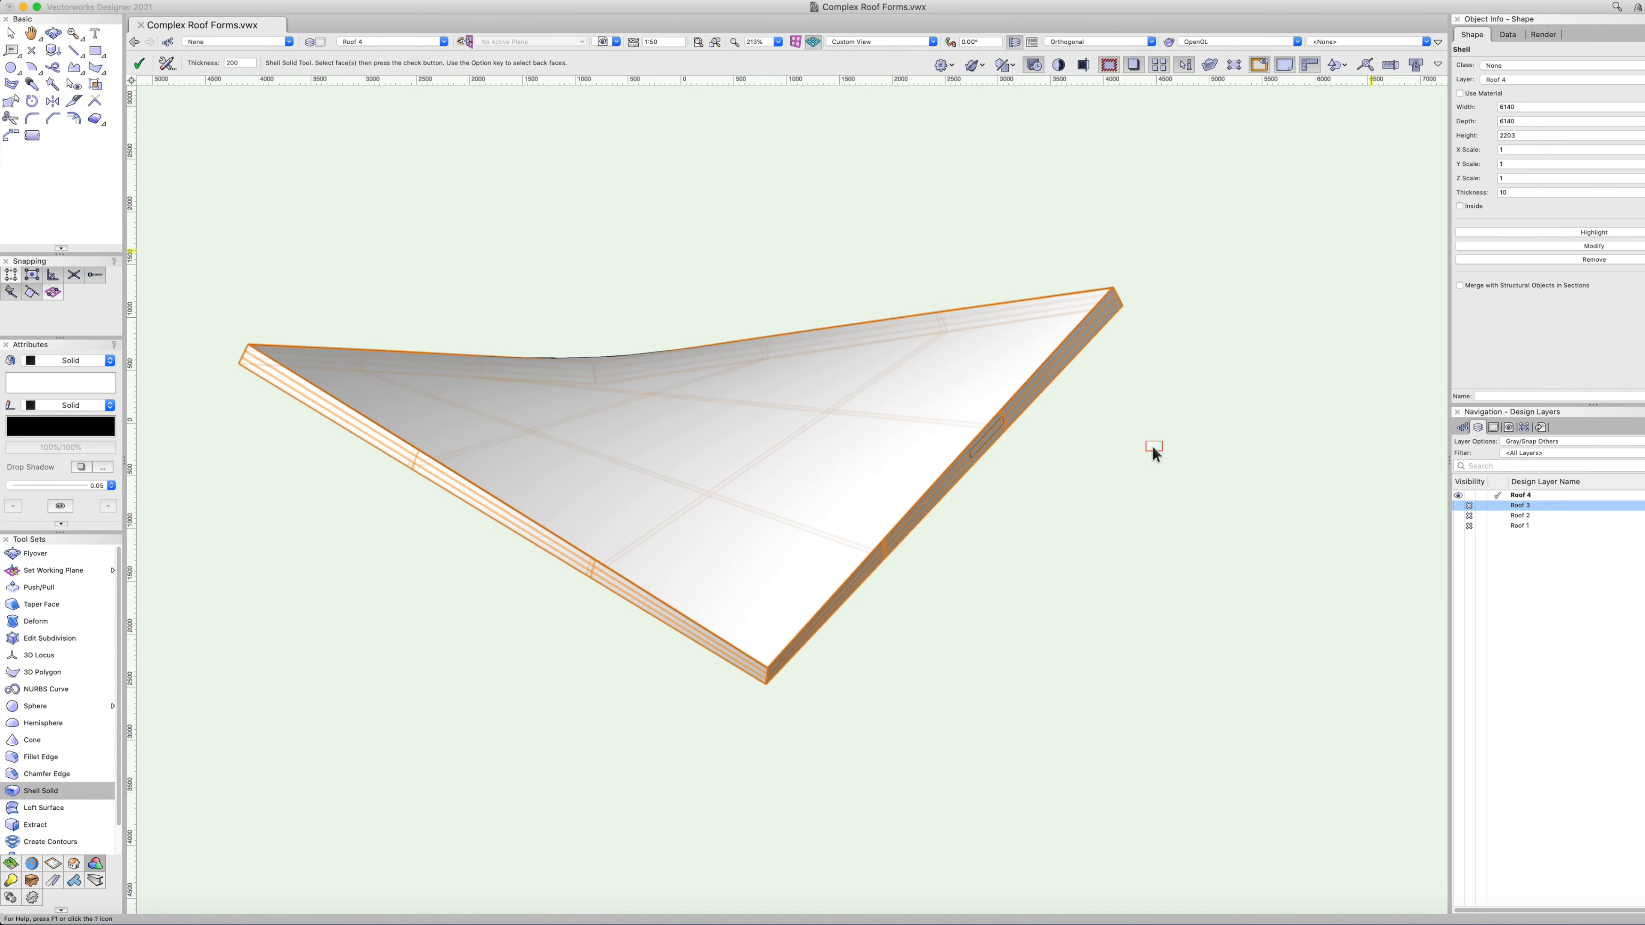
Try moving the extracted top surface up off the saddle roof, and undo the move.
key("x")
key("x")
left_click_drag(992, 376, 967, 290)
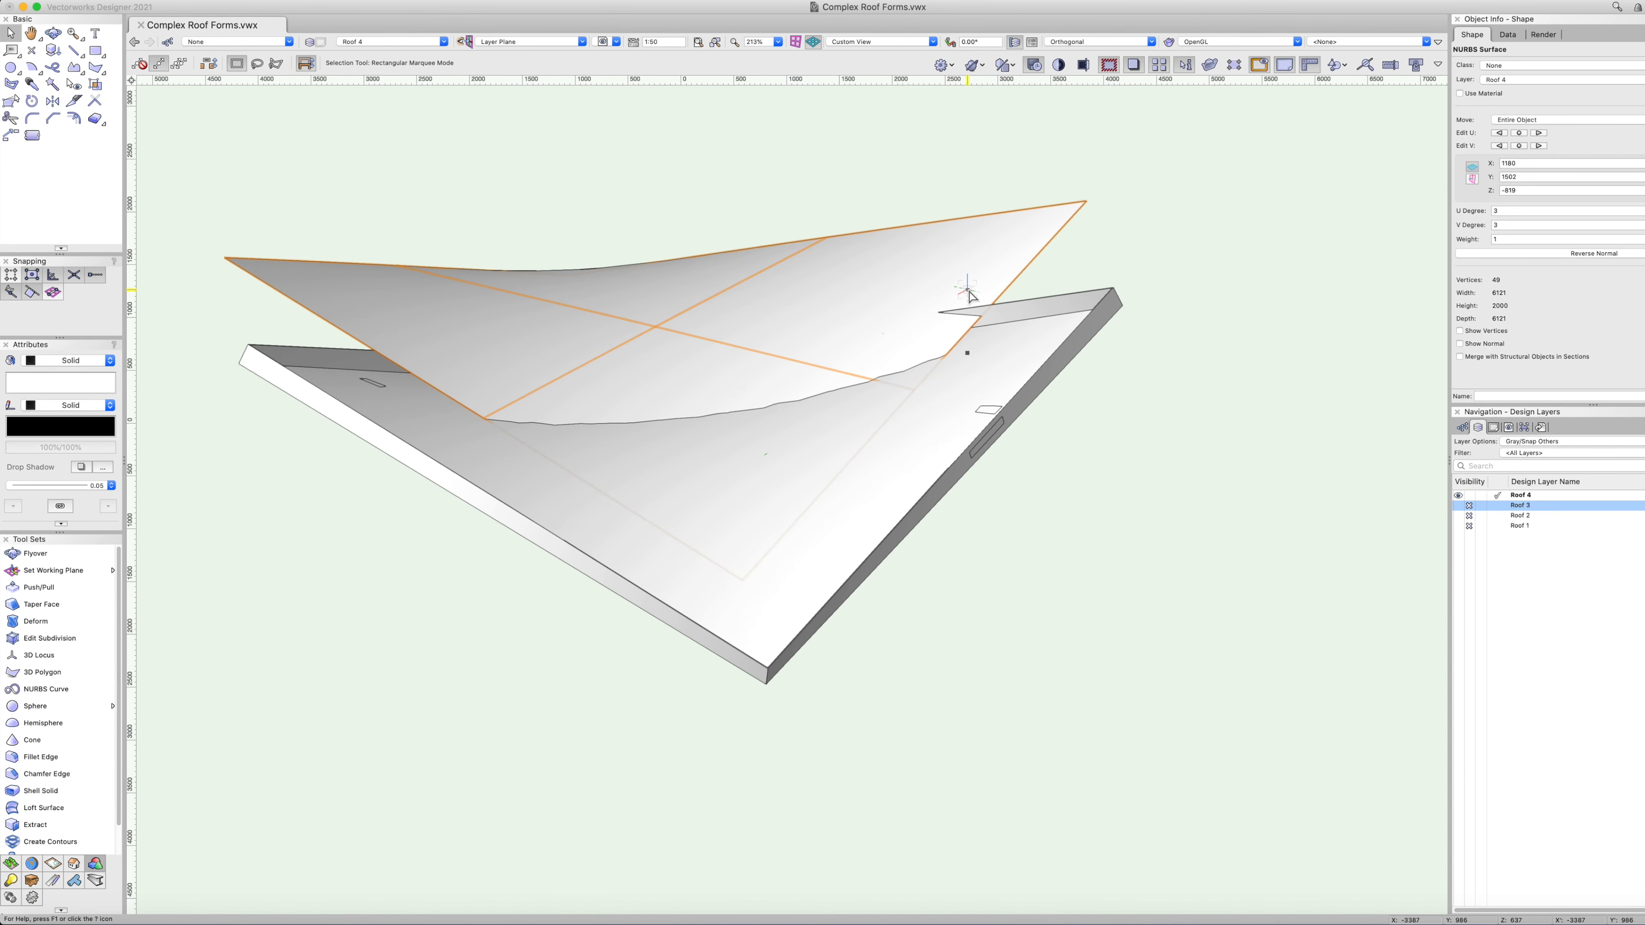
key("ctrl+z")
Apply the Wood Planks 07 texture from the 06 JRA UK nbl Walls library to the top surface.
key("super+r")
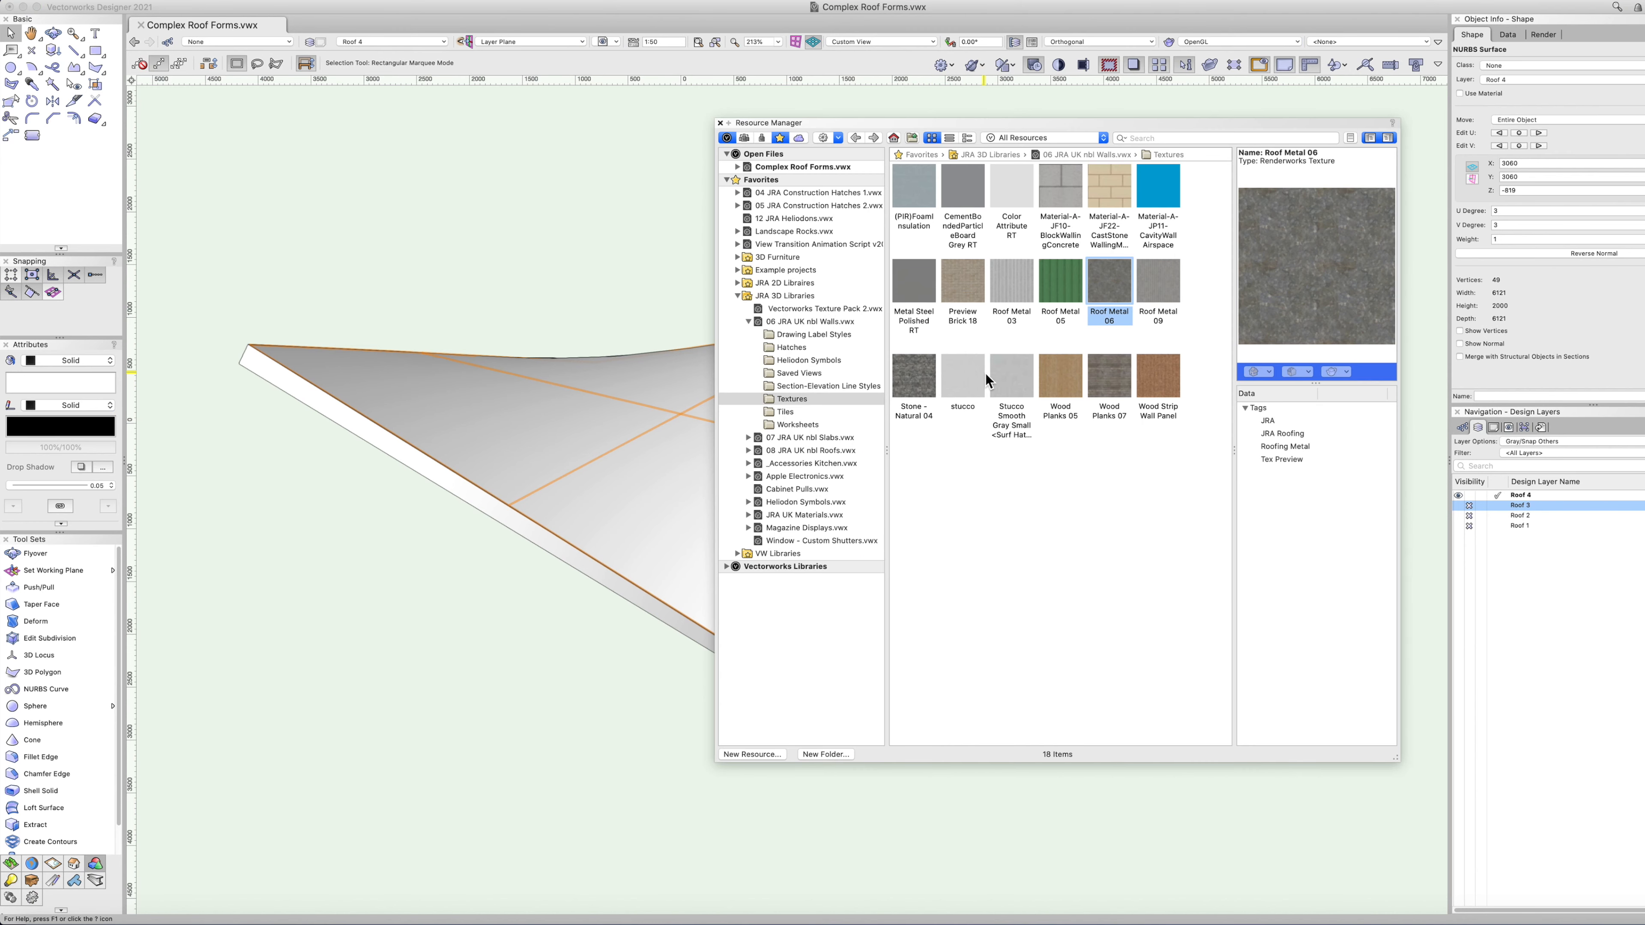
left_click(1115, 384)
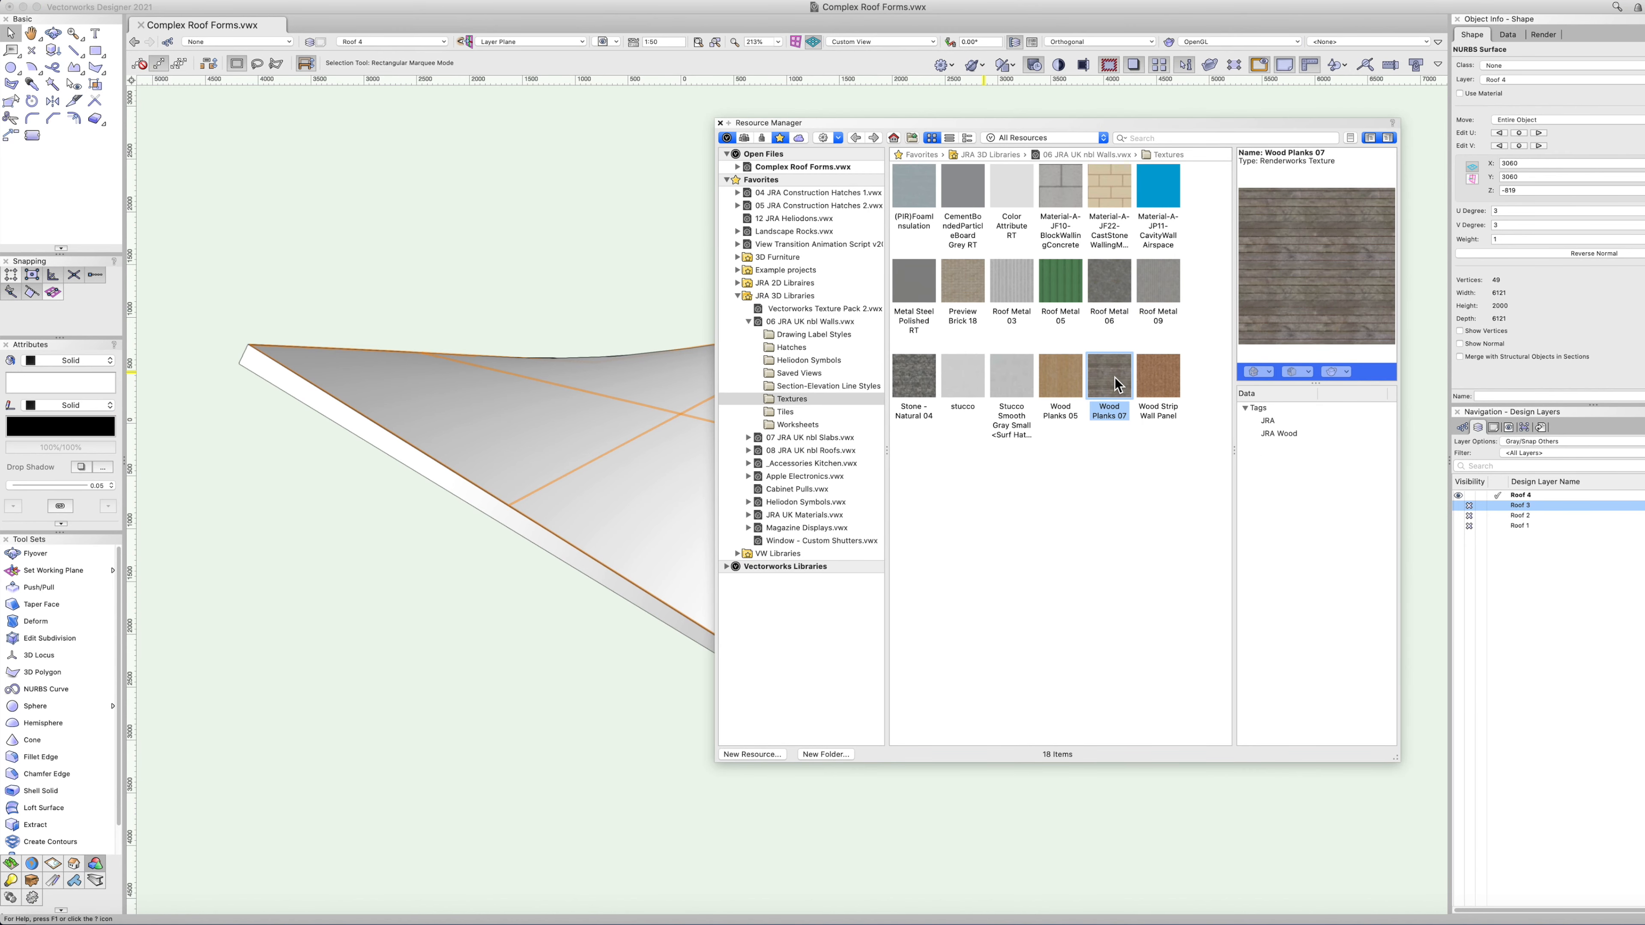
double_click(1115, 384)
left_click(1035, 465)
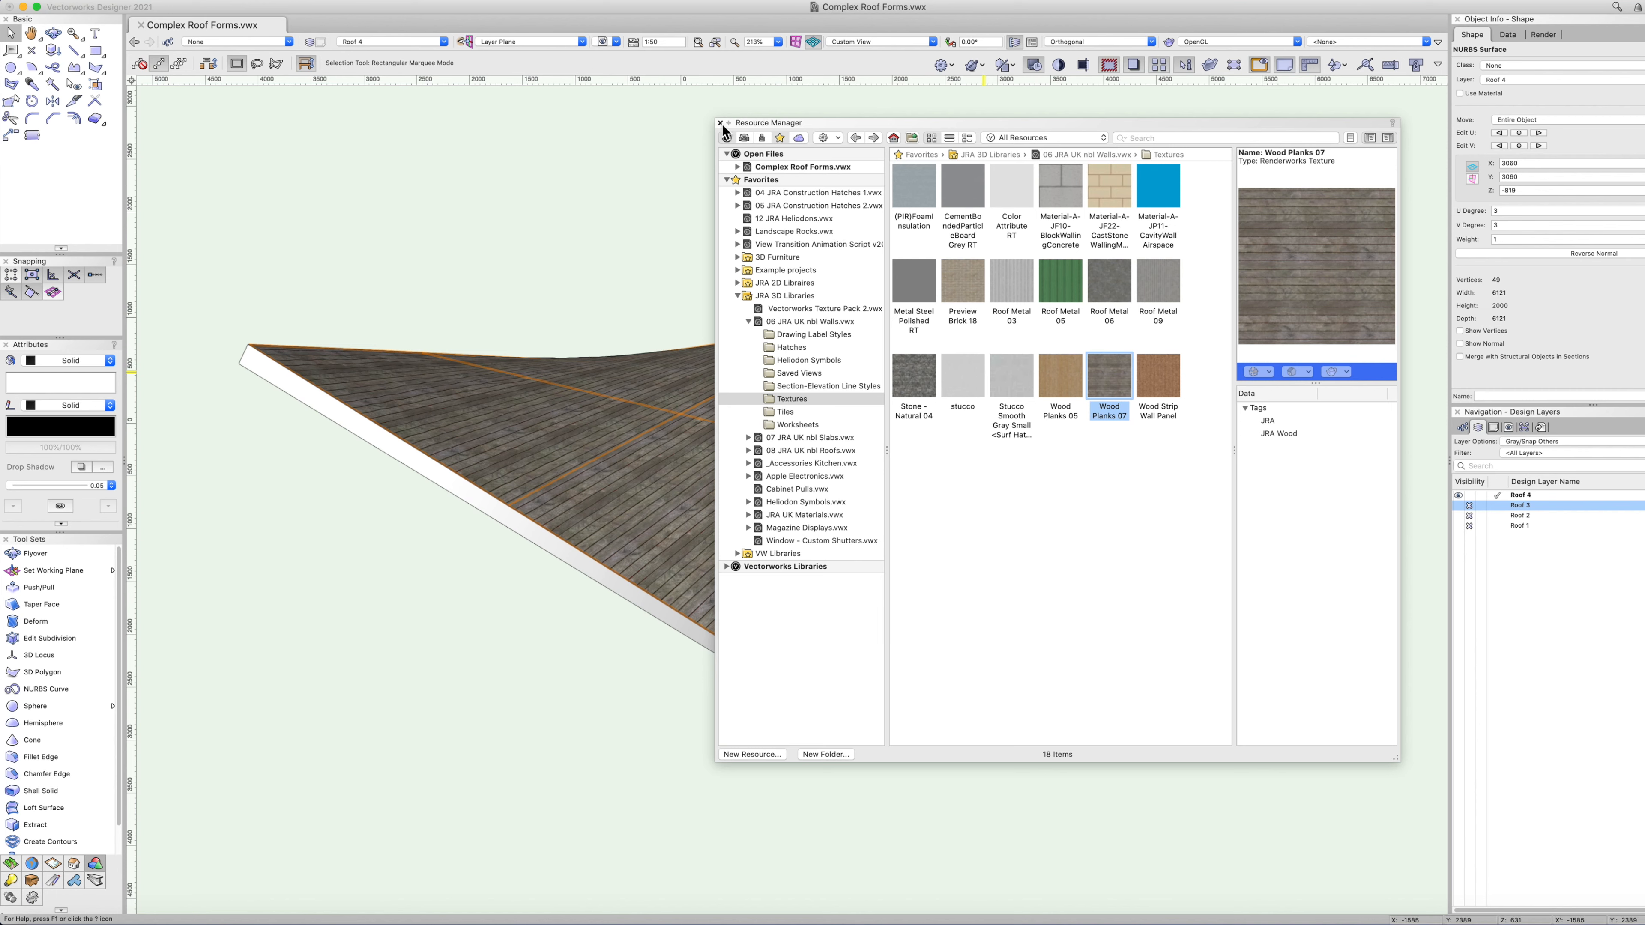
Apply the A-Pr_20_31_16_xx-R-Concrete texture from the 07 JRA UK nbl Slabs library to the thick shell beneath the wood surface.
left_click(1155, 297)
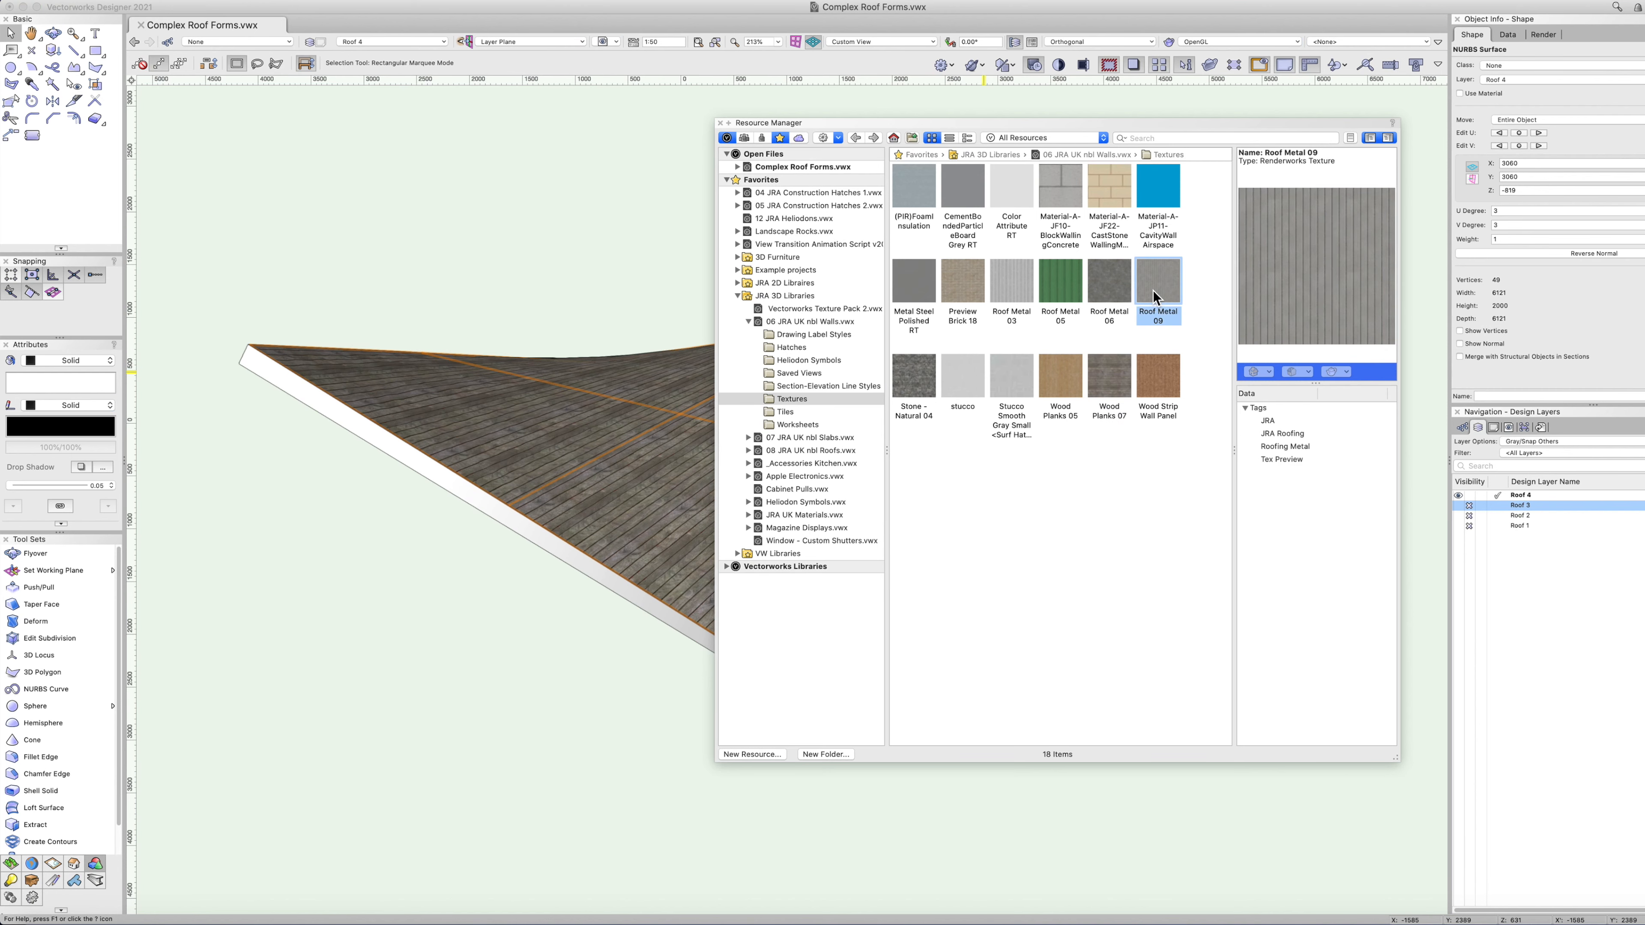
left_click(956, 198)
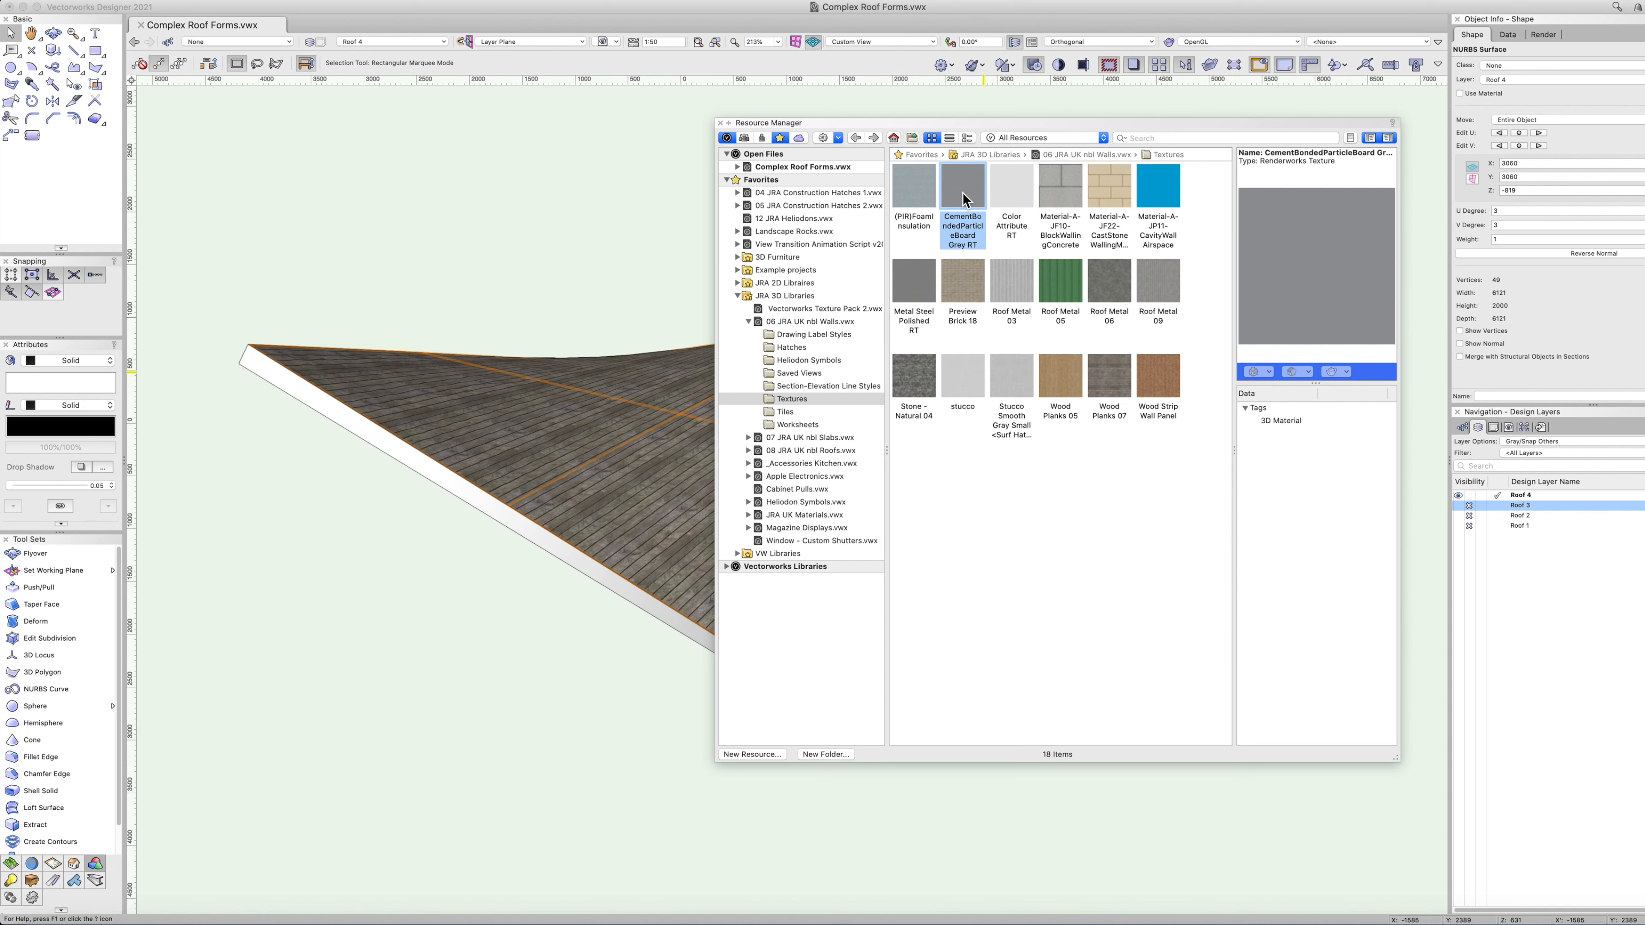
left_click(913, 390)
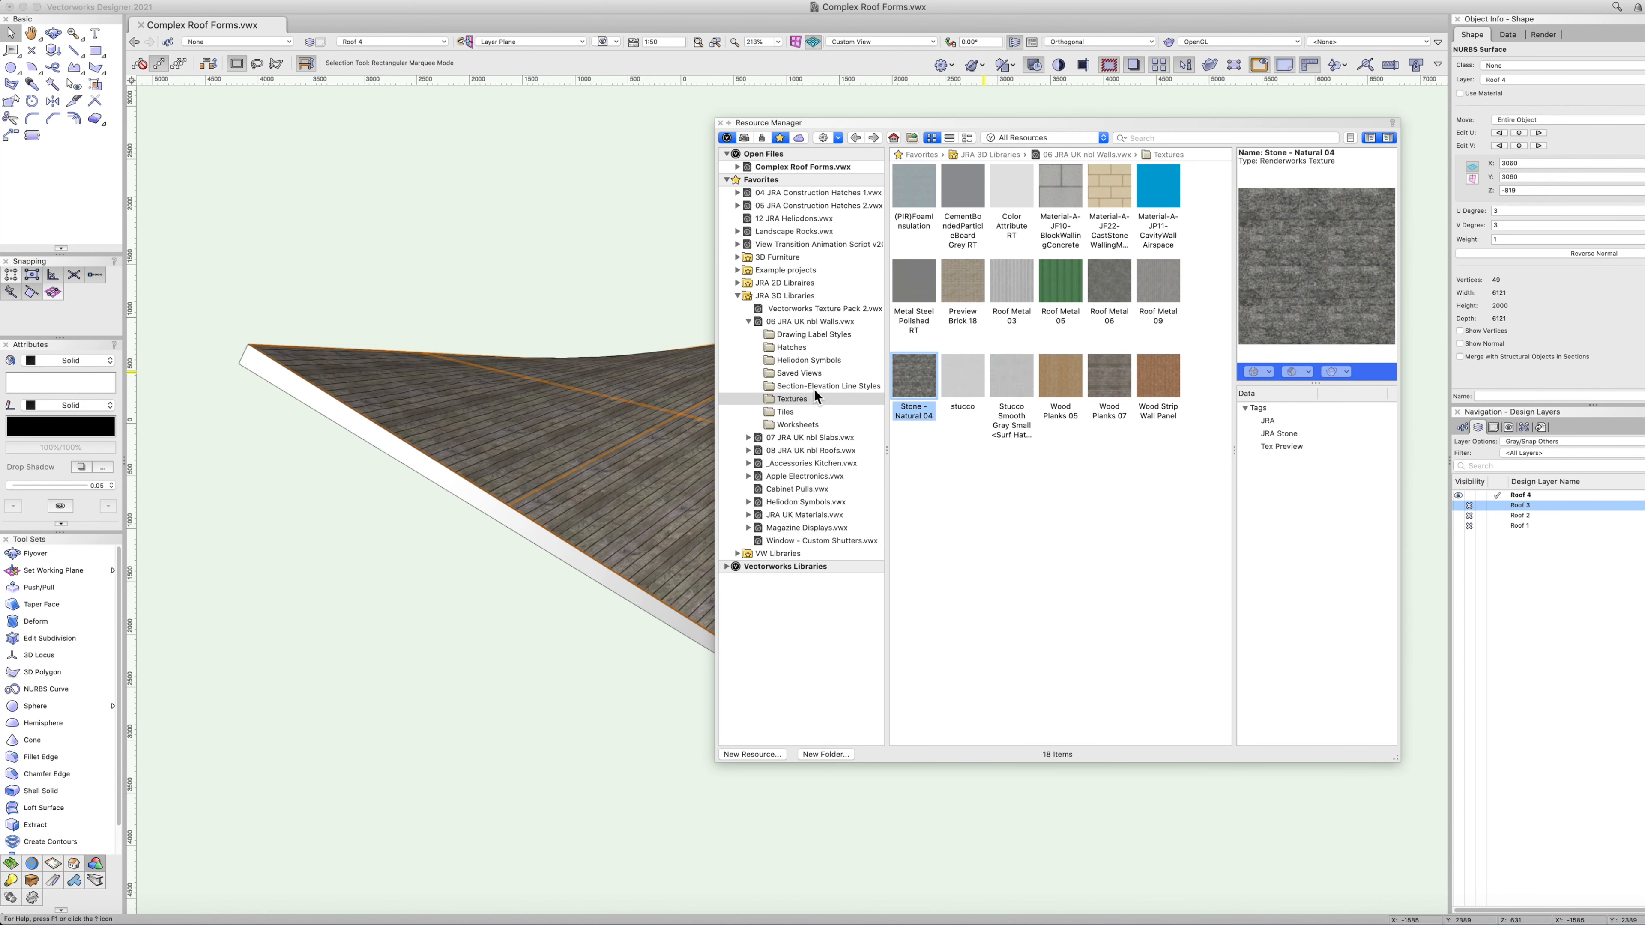
left_click(802, 443)
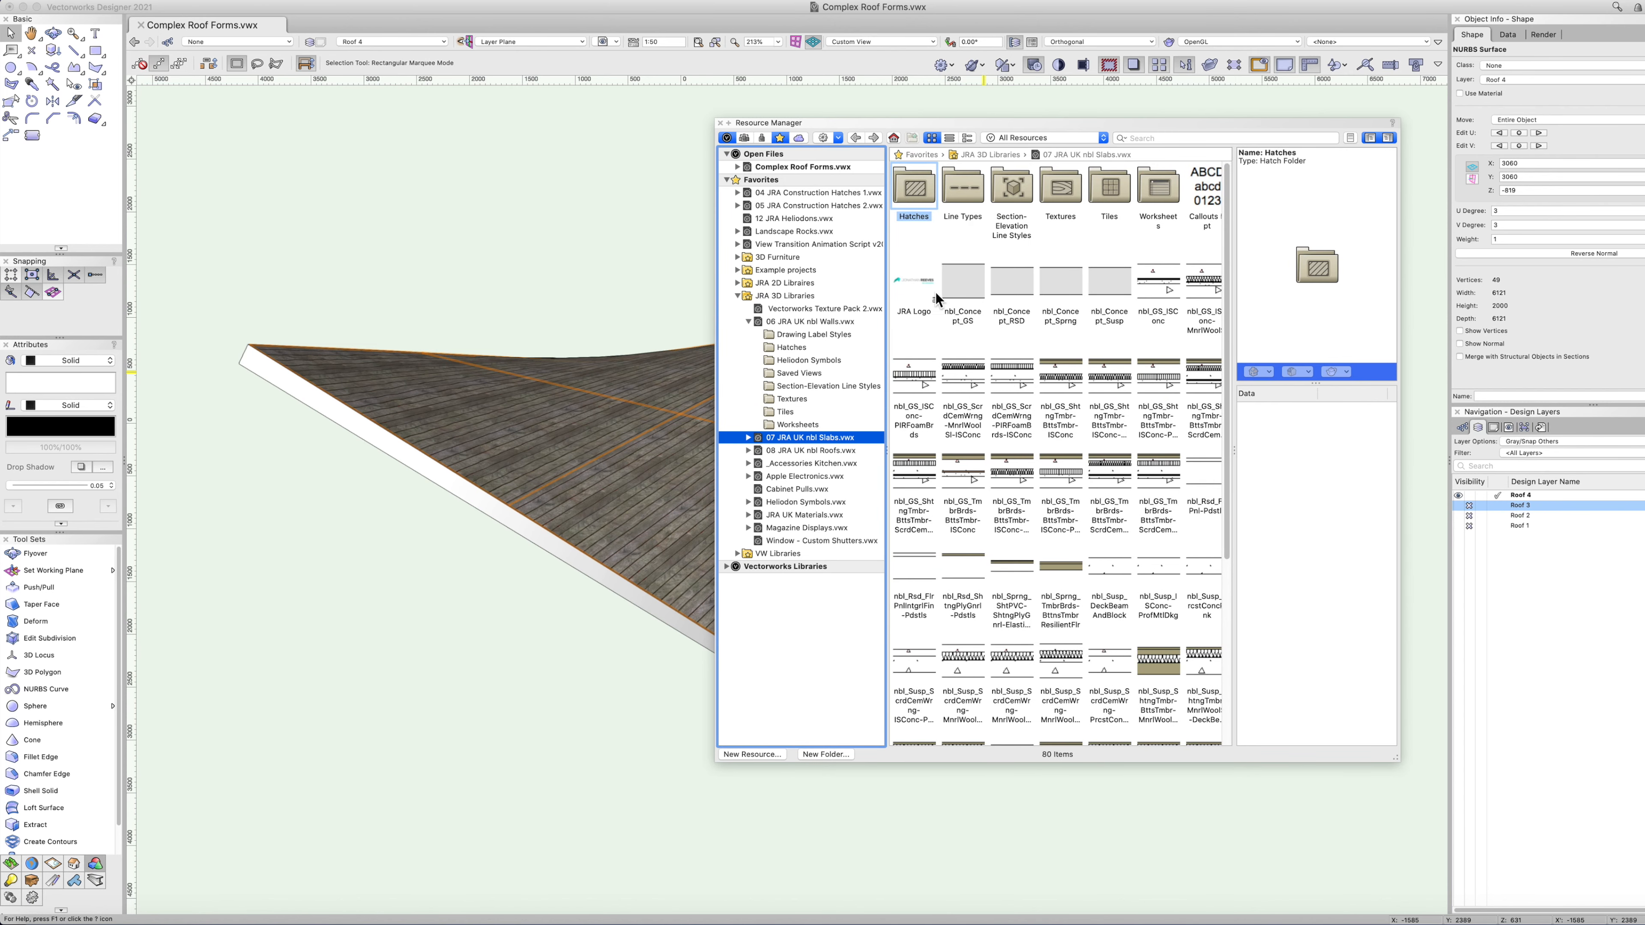
double_click(1054, 201)
left_click_drag(1060, 197, 657, 612)
left_click_drag(658, 614, 659, 615)
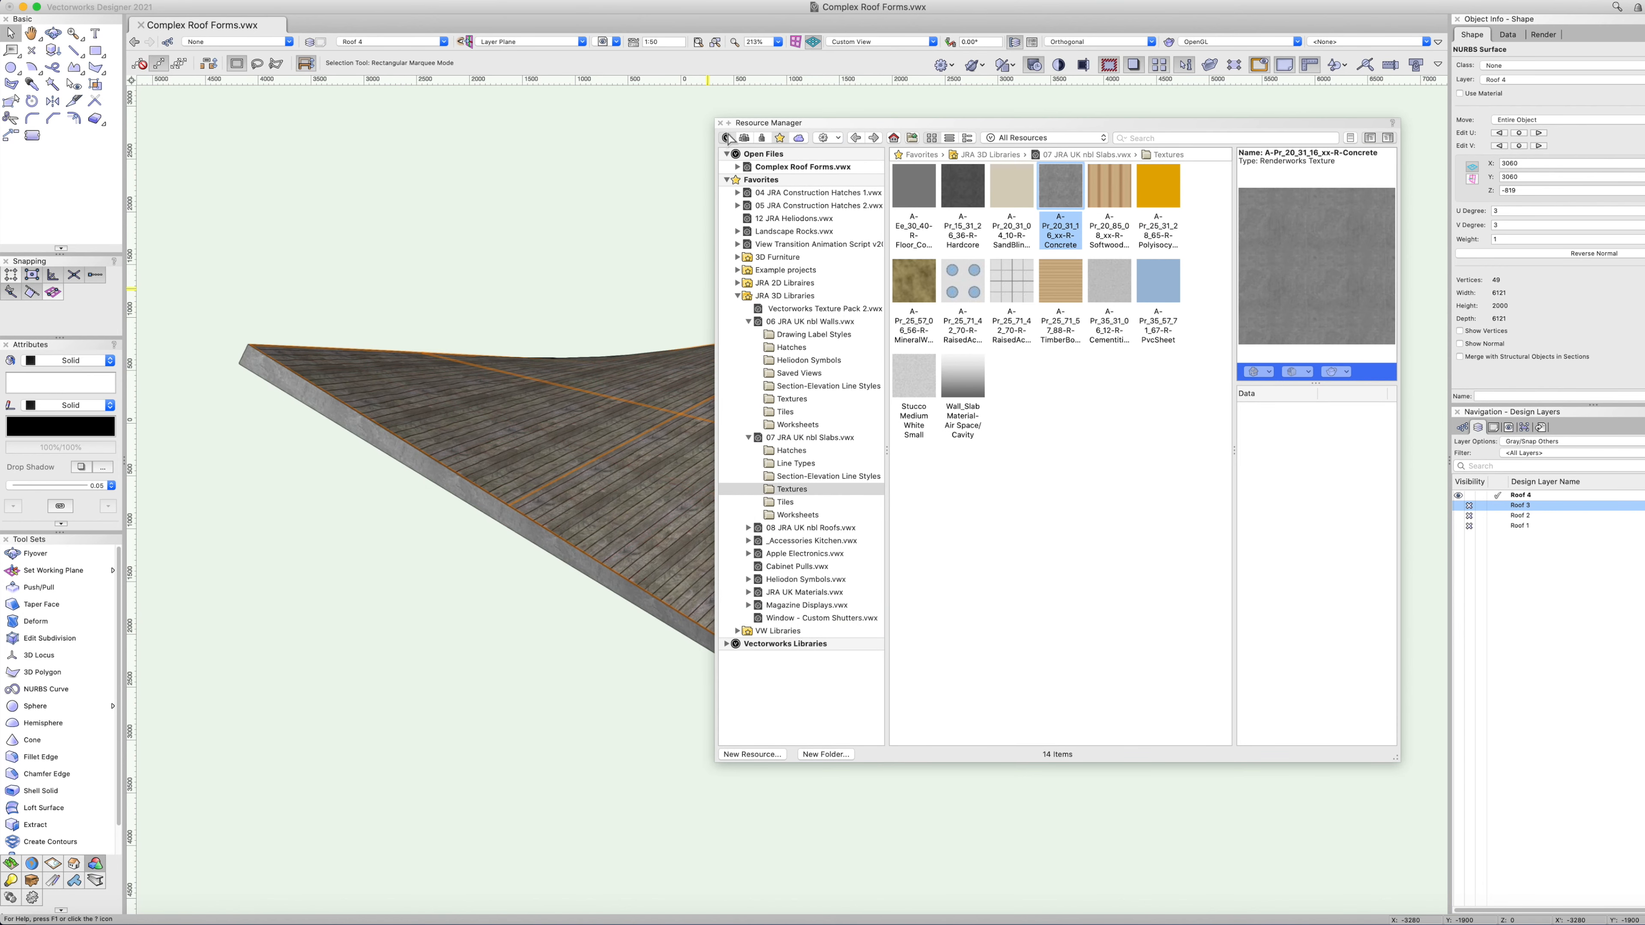
left_click(720, 124)
left_click(695, 217)
Examine the textured saddle roof from a free orbit and in right isometric, front and plan views.
key("shift+c")
left_click_drag(826, 627, 863, 648)
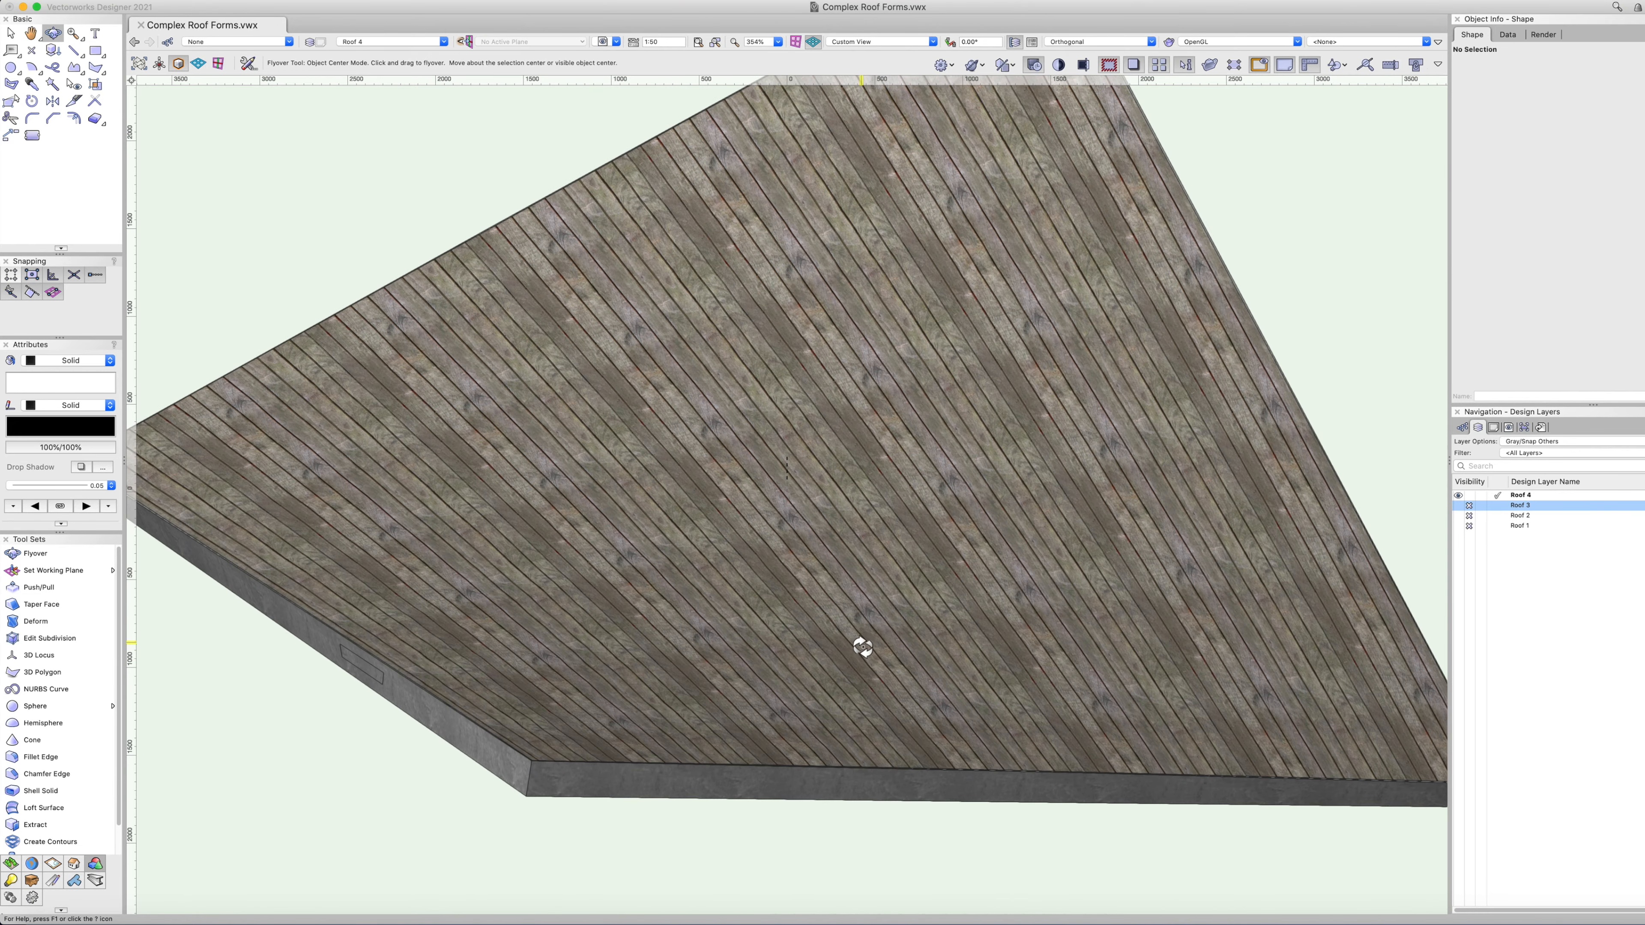
scroll(864, 633, "down", 3)
key("x")
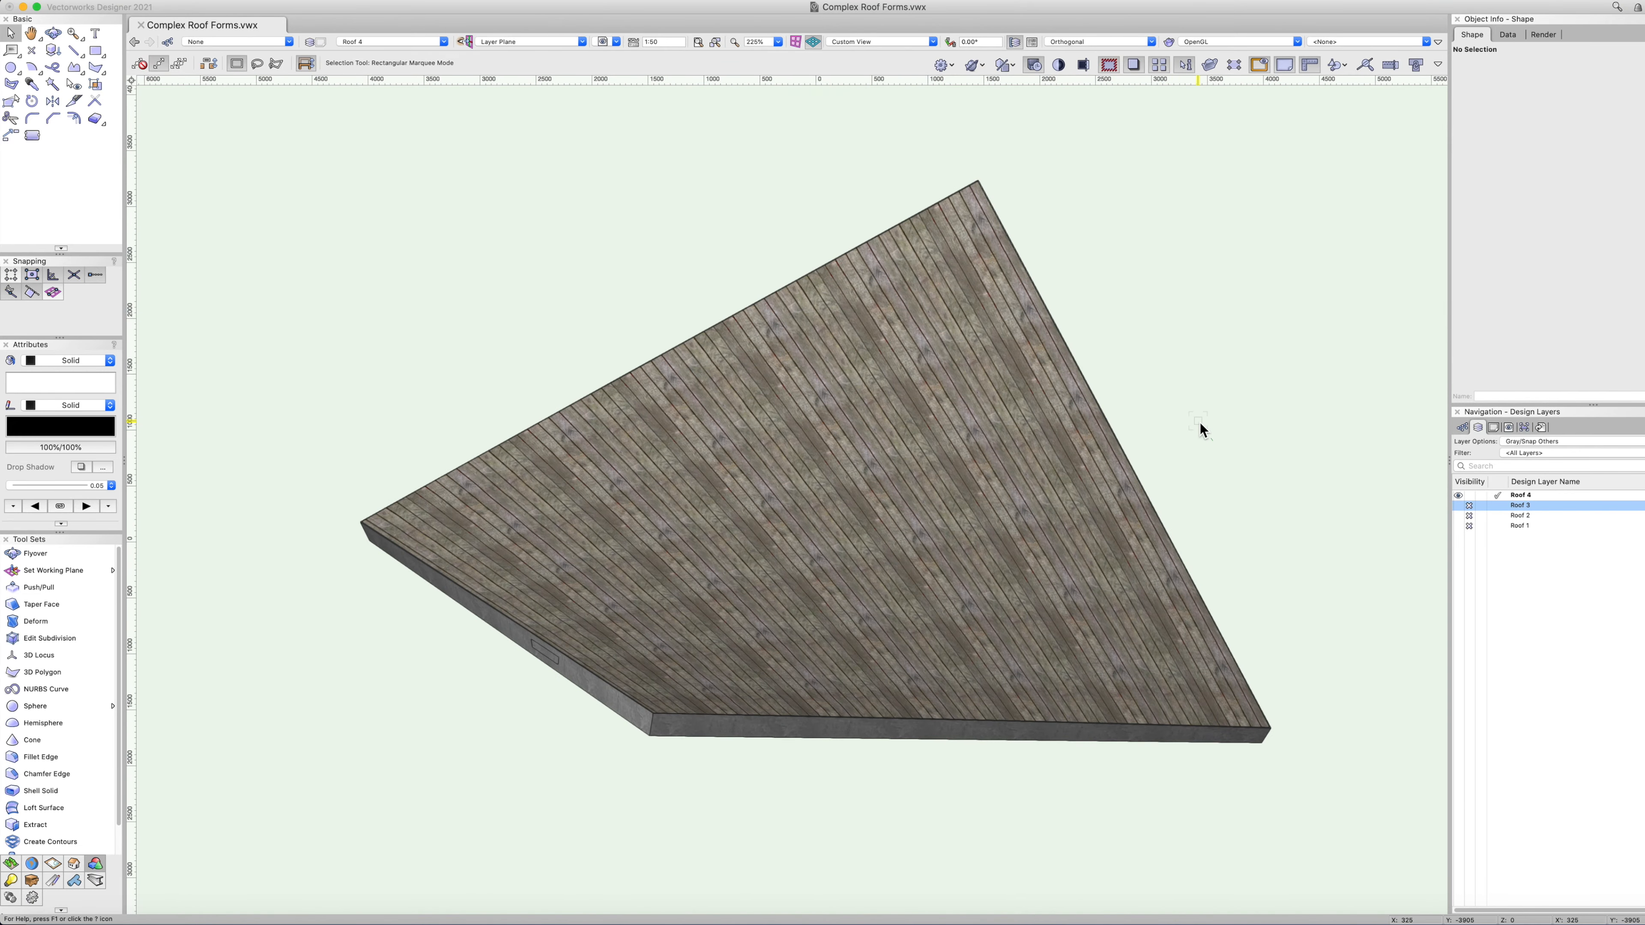
key("3")
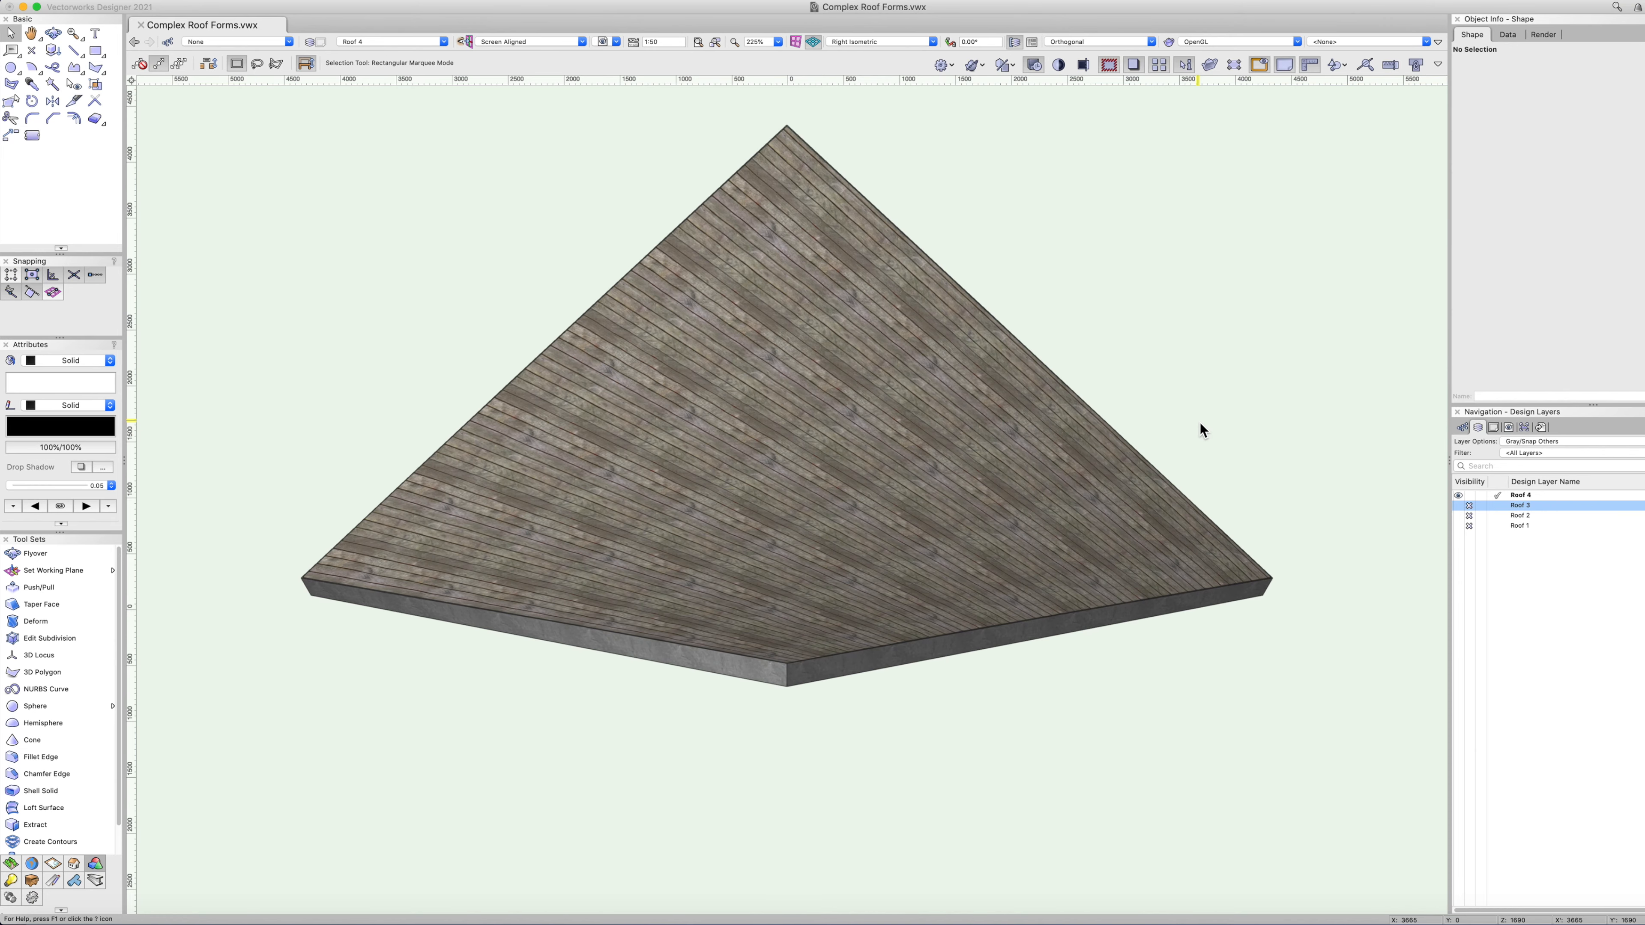
key("2")
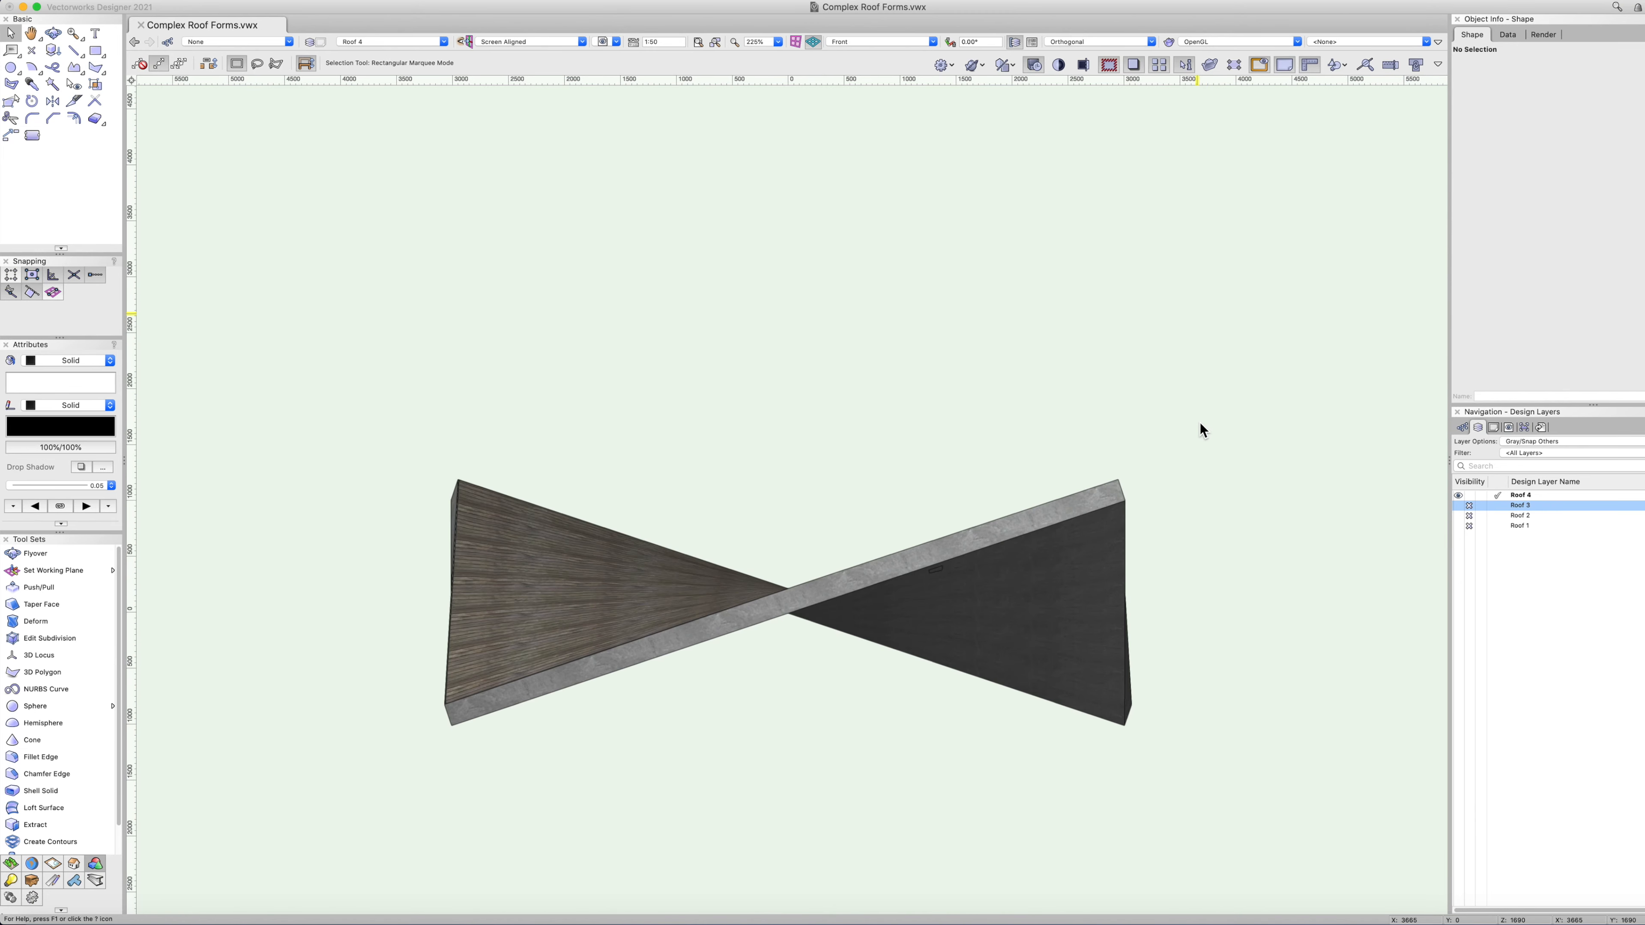
key("0")
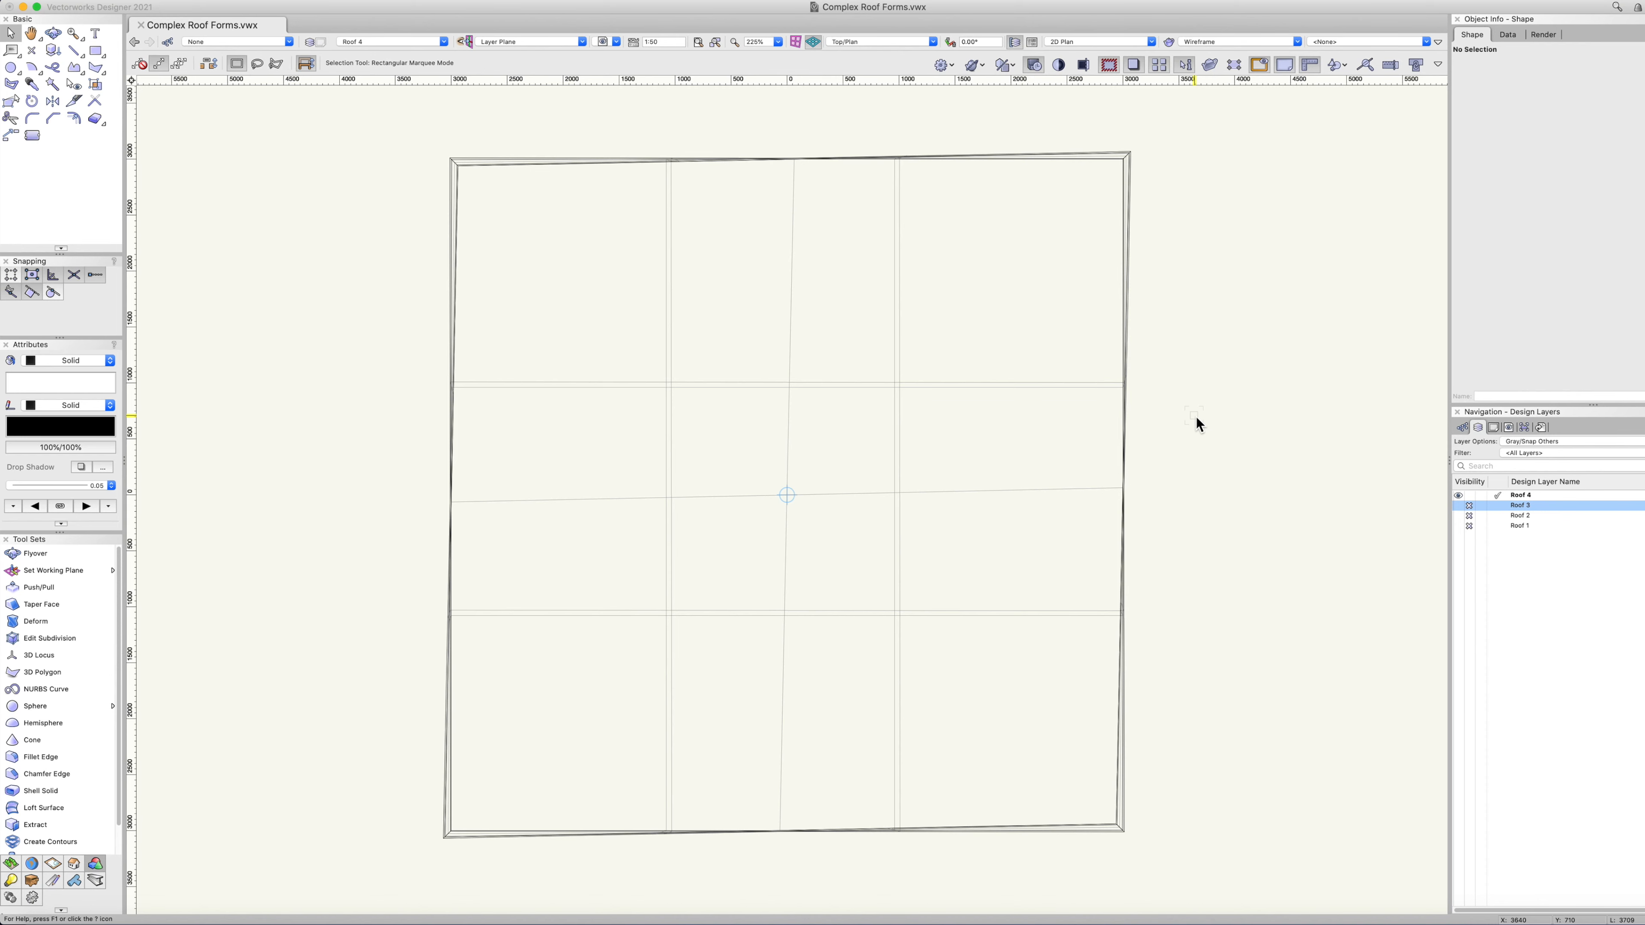
key("3")
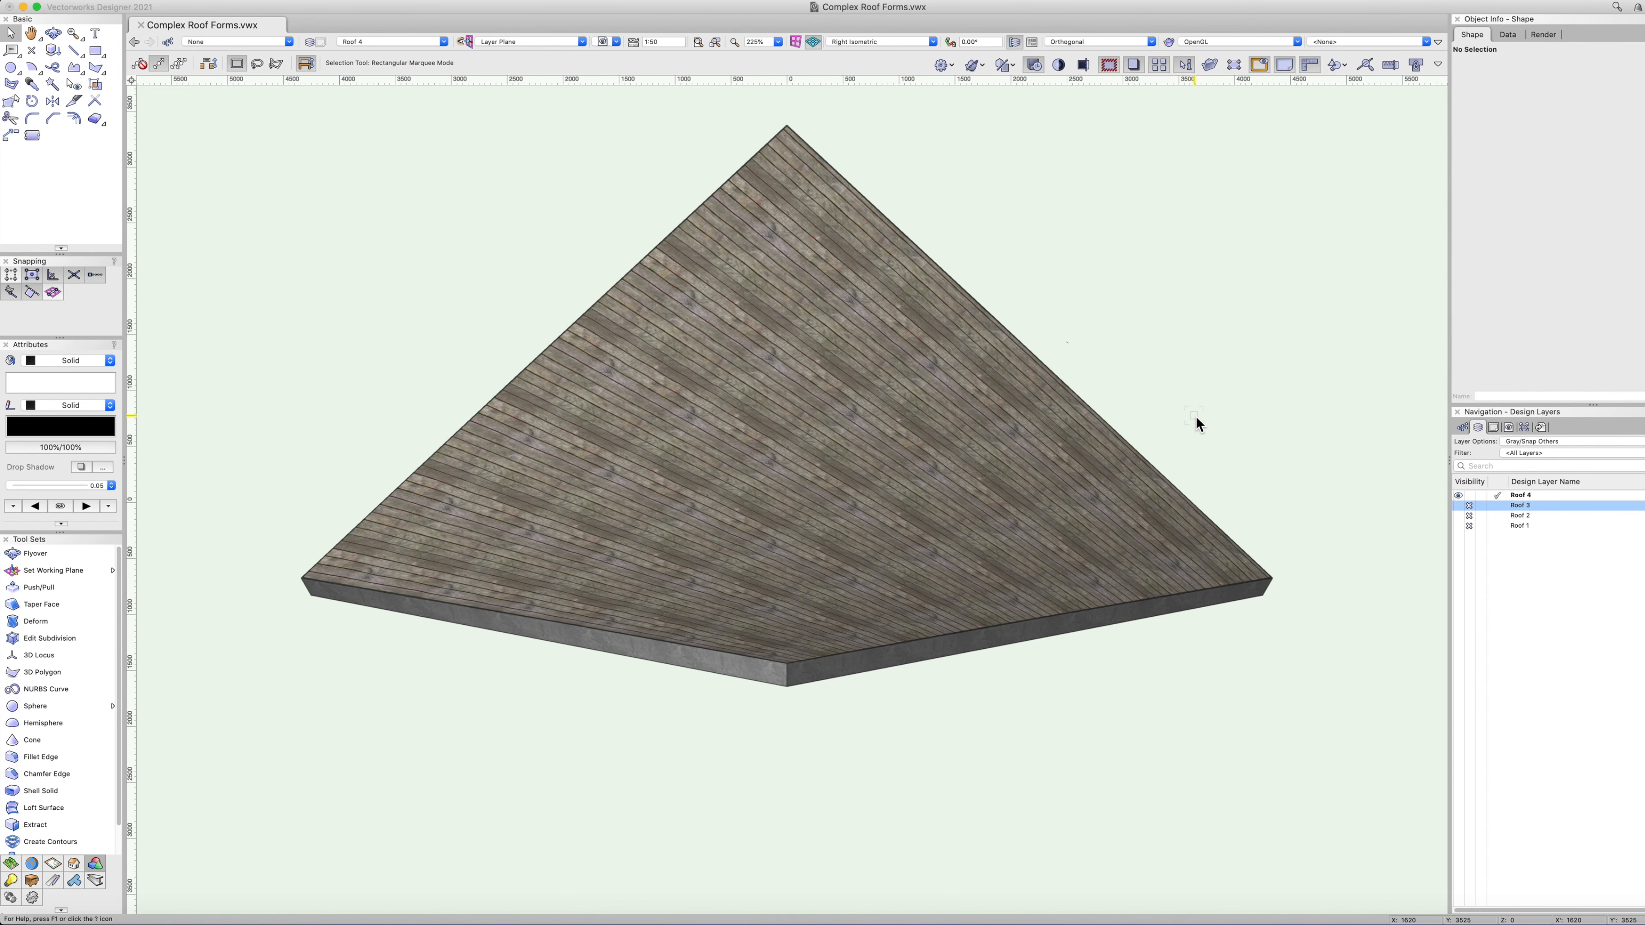
In plan view, mirror a duplicate of the whole saddle roof across its right edge.
key("0")
key("super+a")
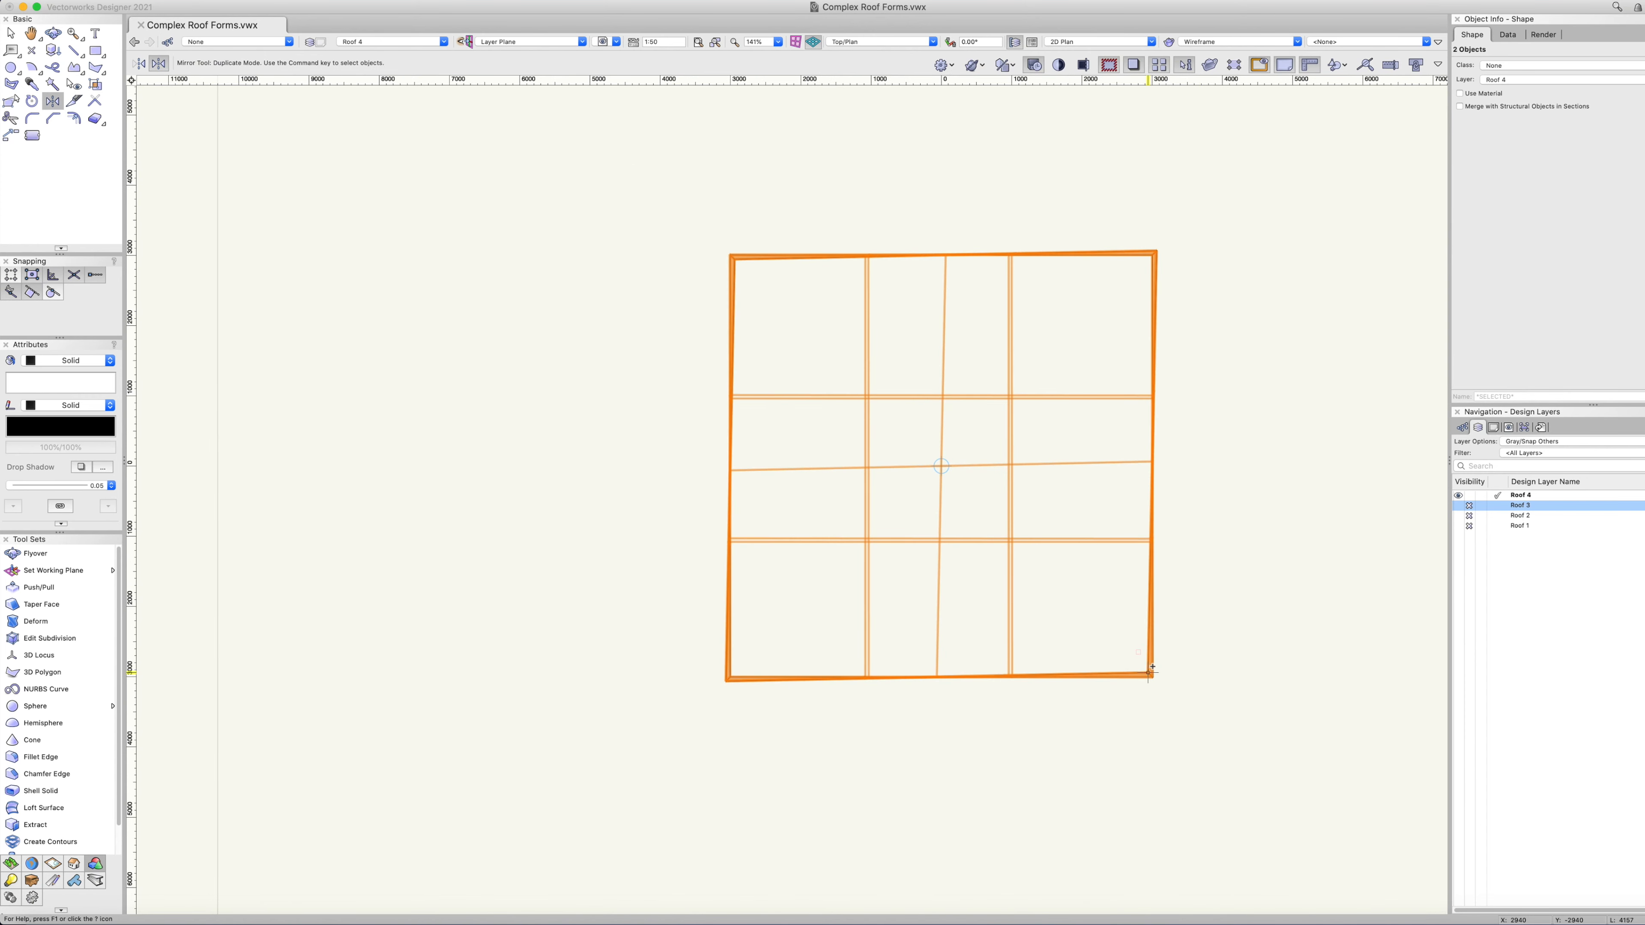
left_click(1157, 249)
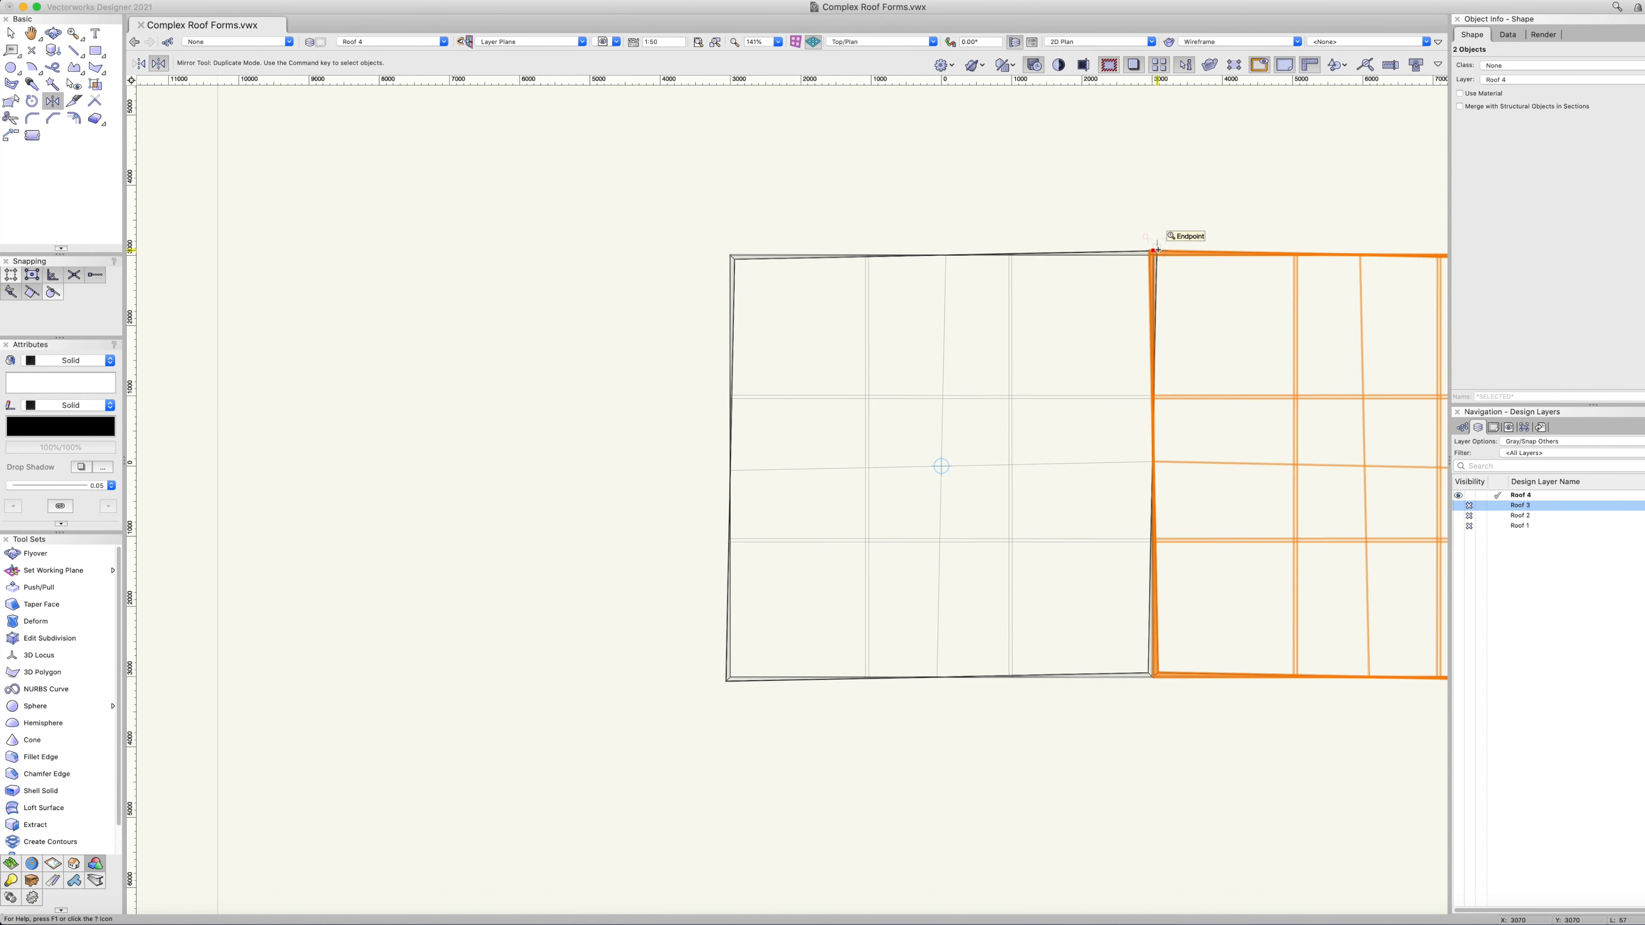
key("3")
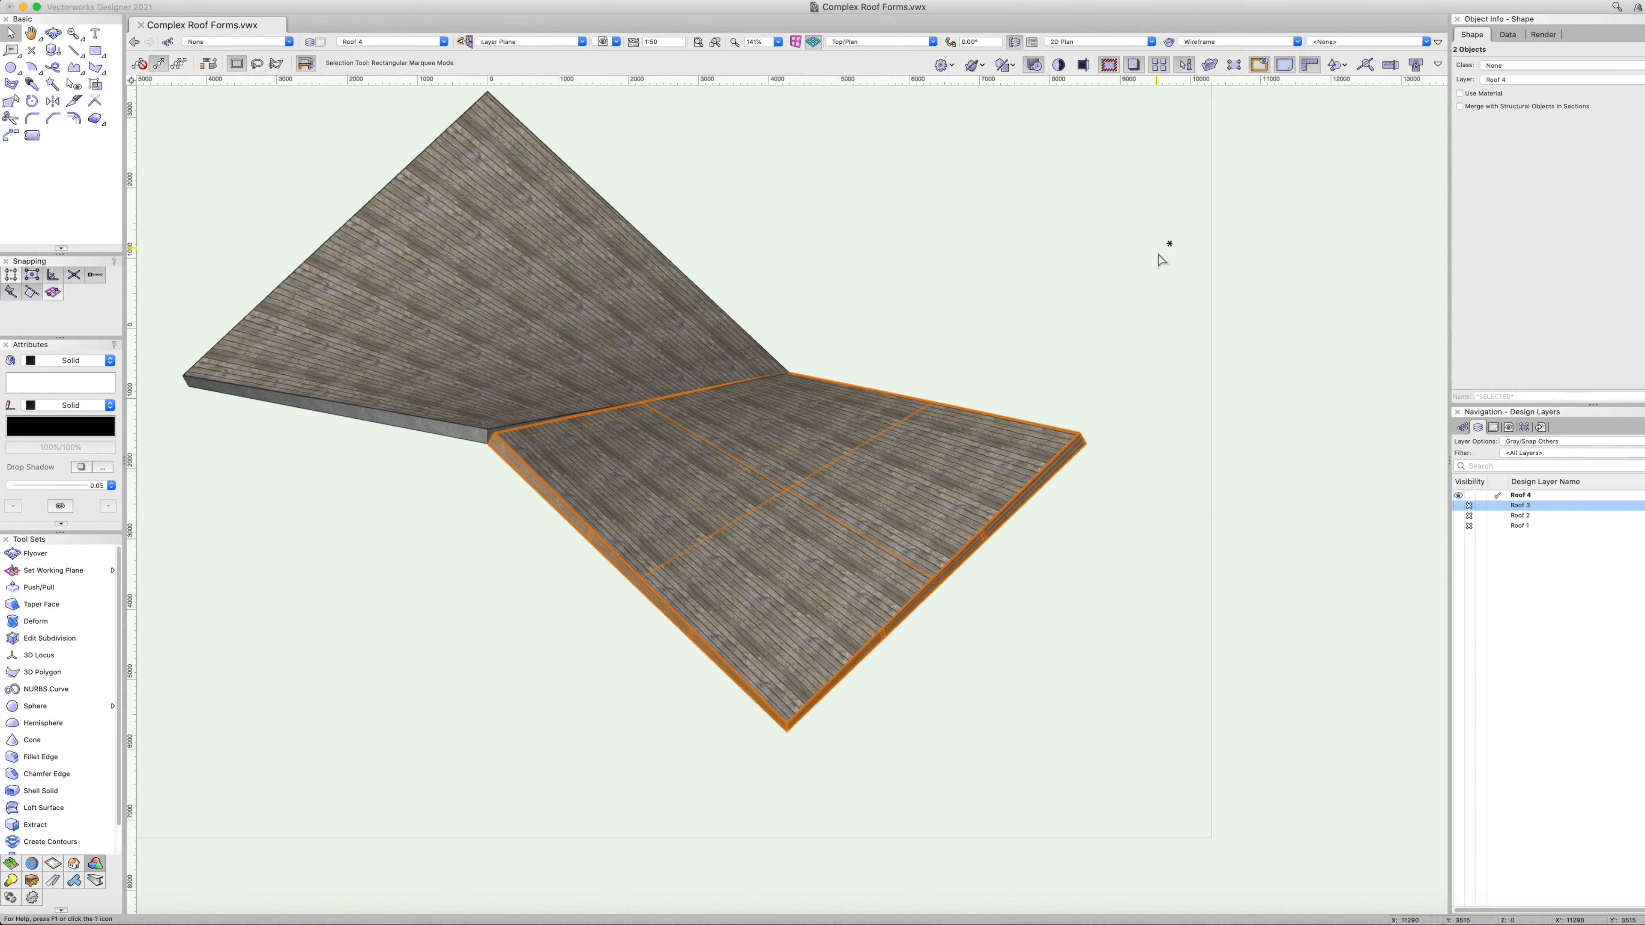
Mirror a duplicate of the original saddle roof across its left edge to add a third bay.
key("0")
scroll(1094, 293, "down", 4)
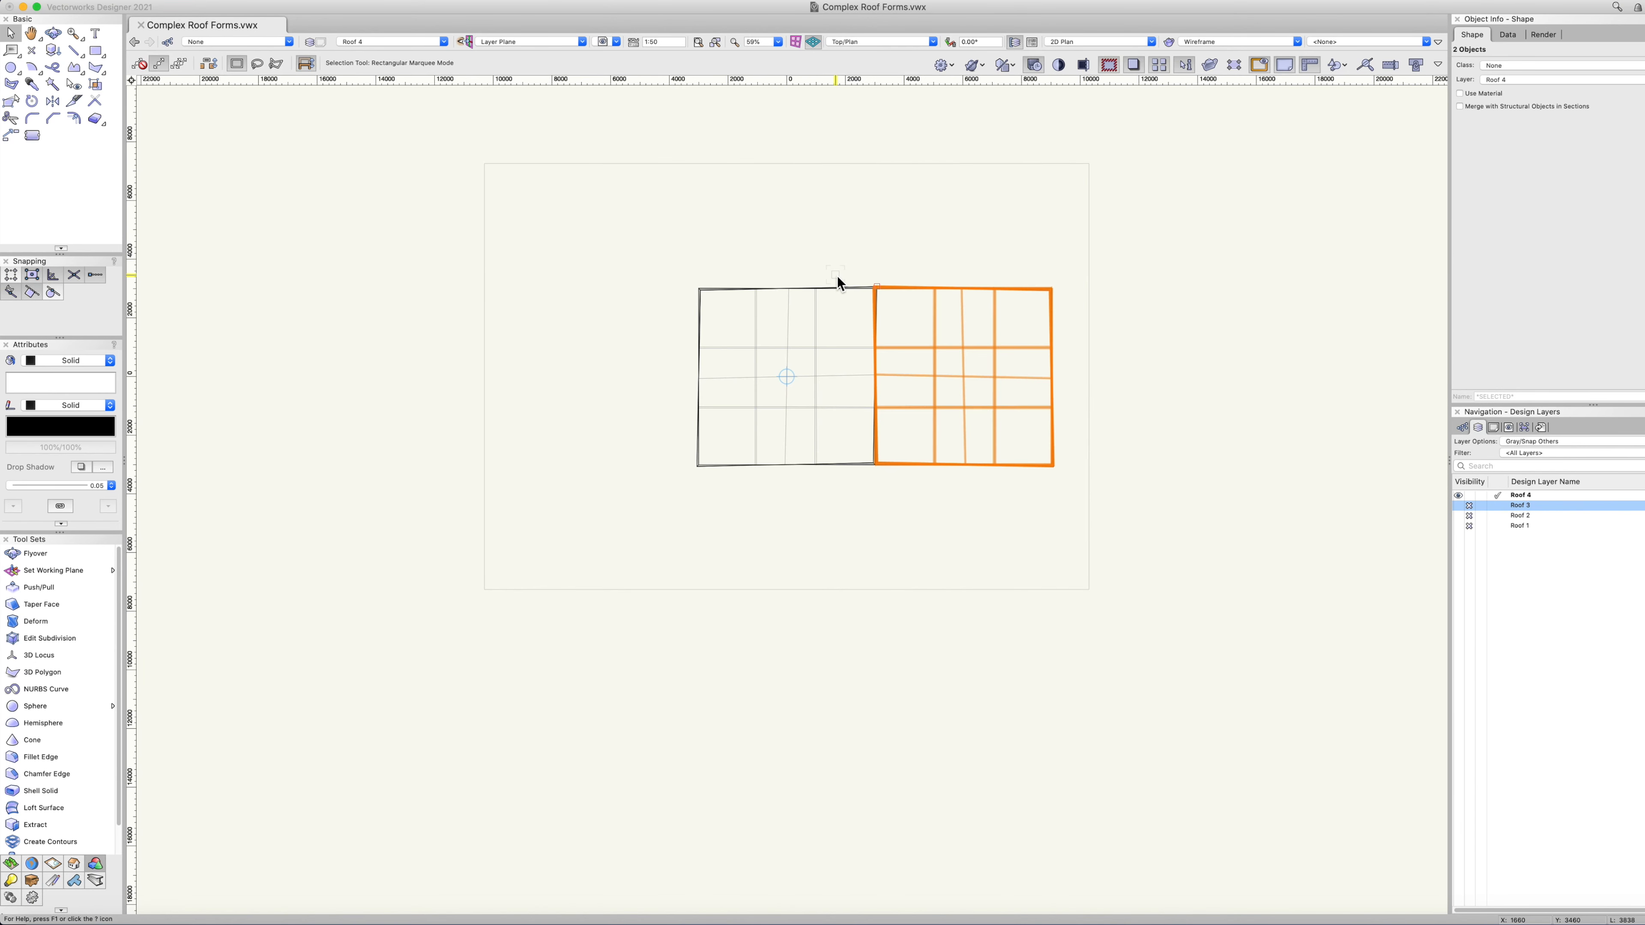
left_click_drag(825, 375, 1098, 644)
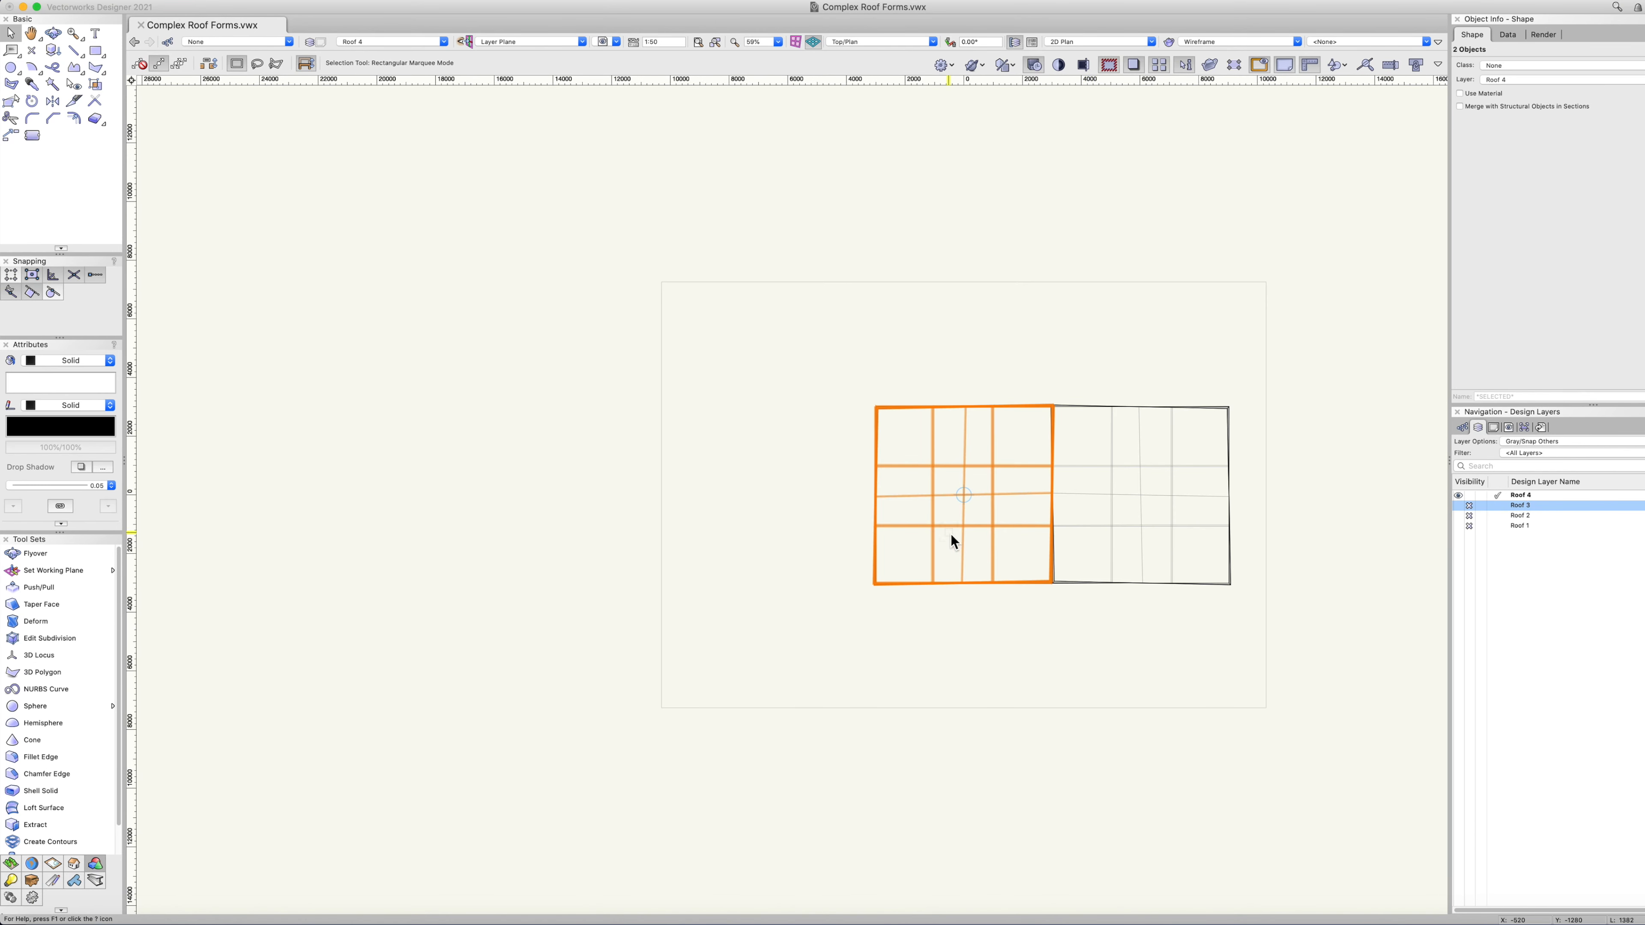
key("=")
left_click(875, 406)
left_click(878, 581)
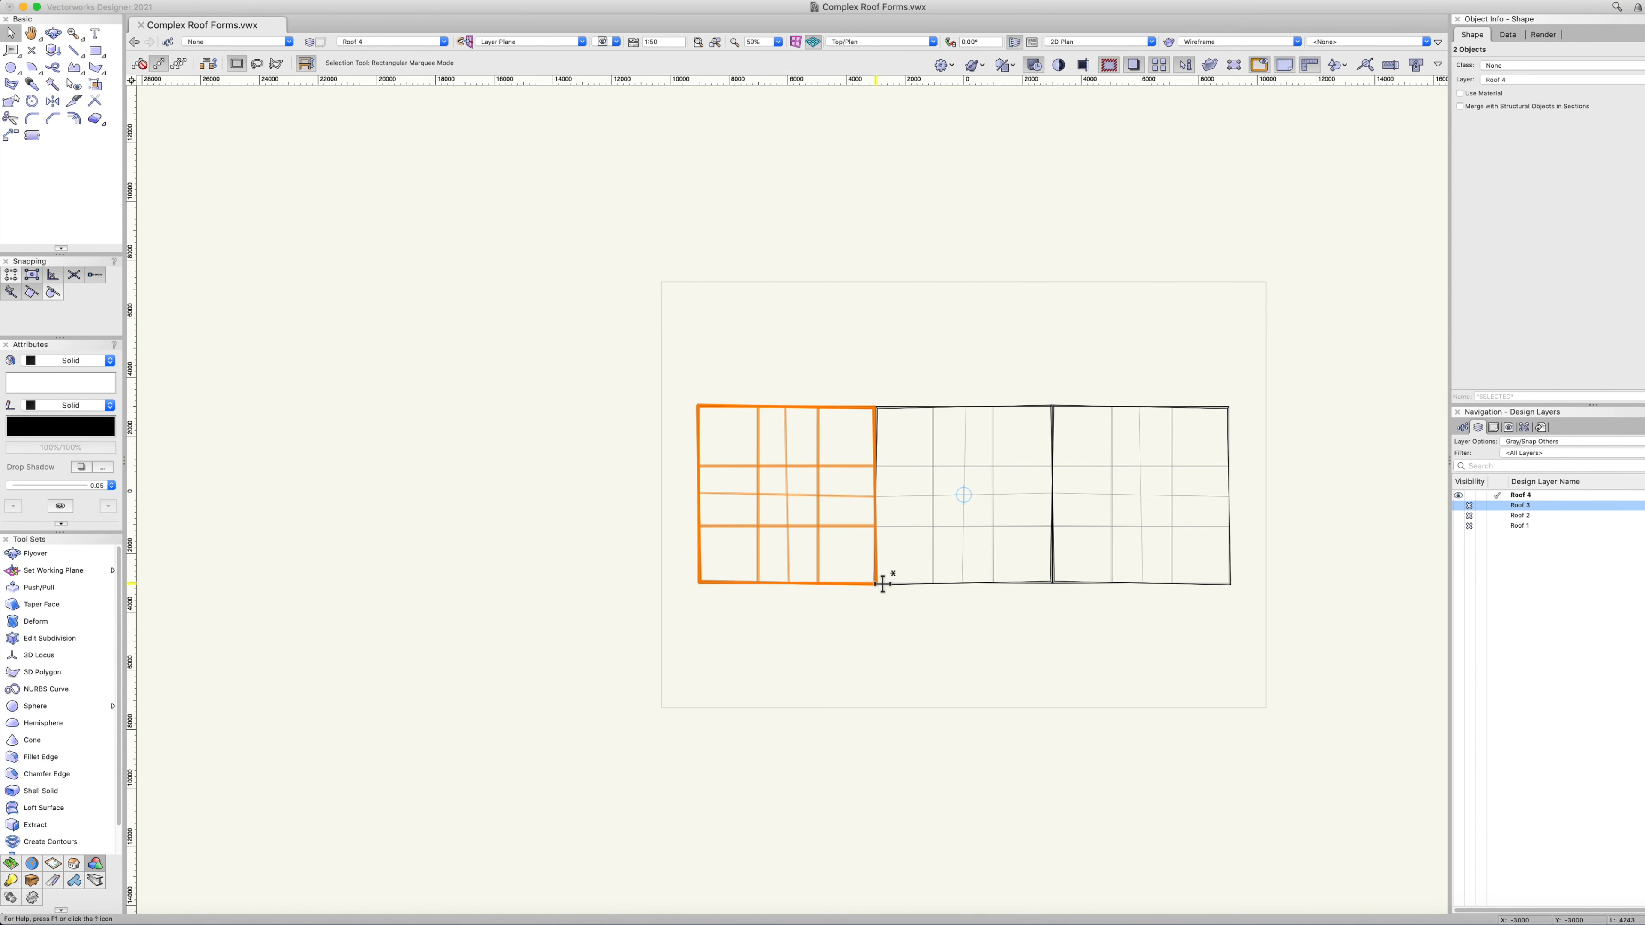
Examine the three-bay saddle roof by orbiting and in front, plan and right isometric views.
key("3")
key("shift+c")
left_click_drag(870, 680, 889, 641)
key("c")
left_click_drag(709, 412, 1146, 812)
key("x")
key("x")
key("shift+c")
left_click_drag(658, 477, 802, 407)
key("KP_1")
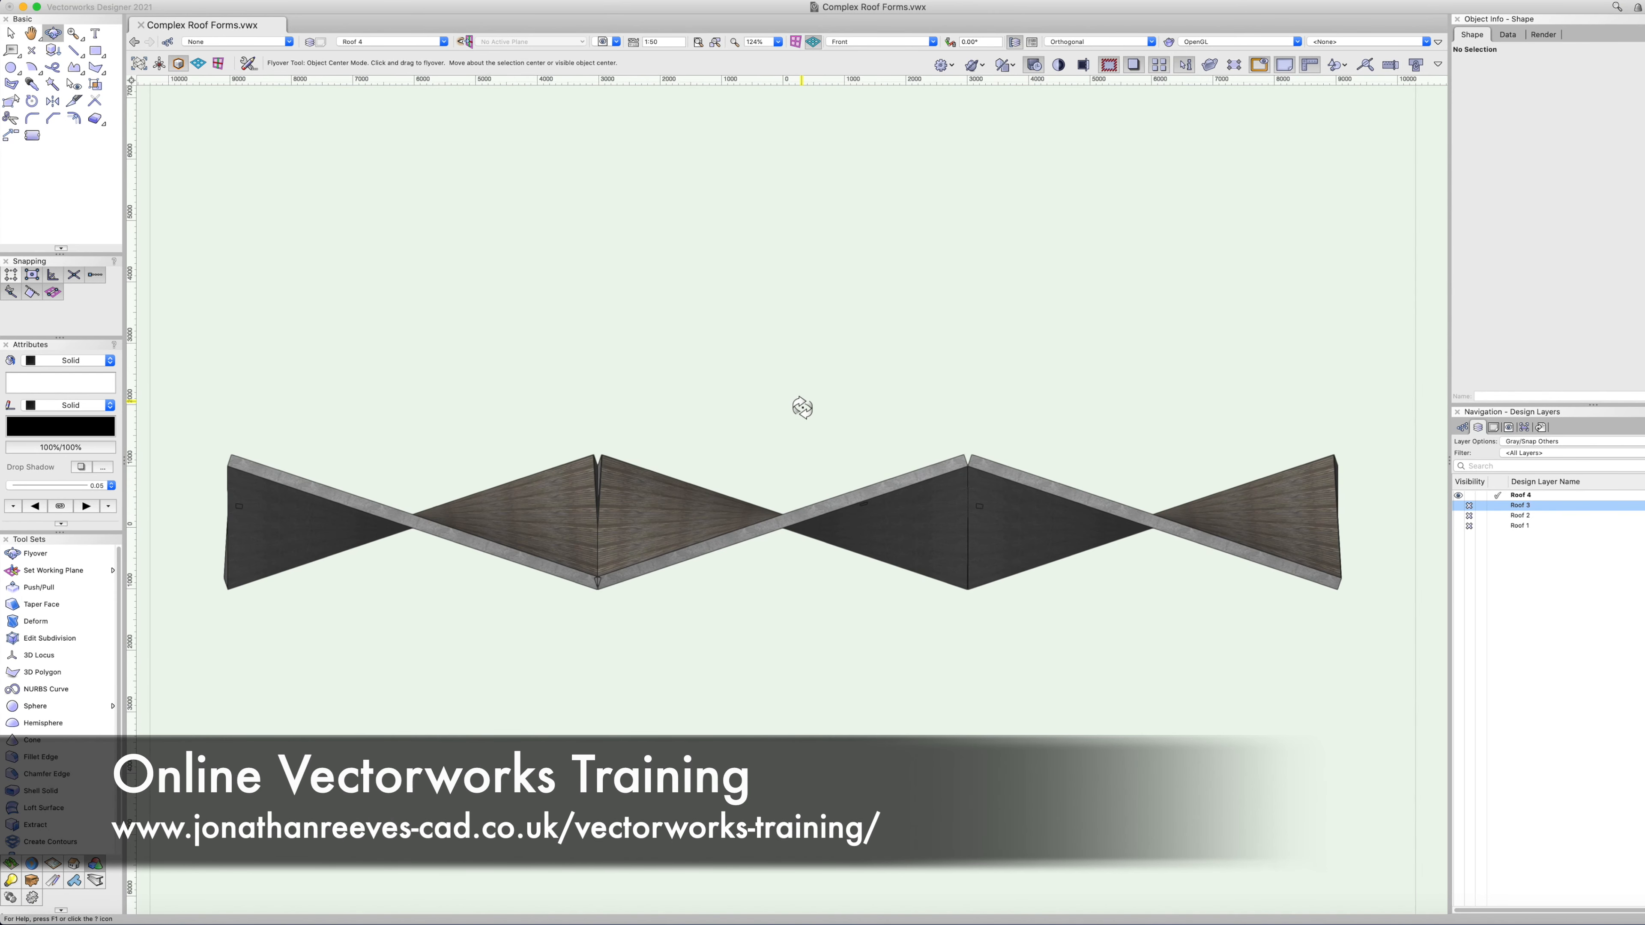
key("KP_3")
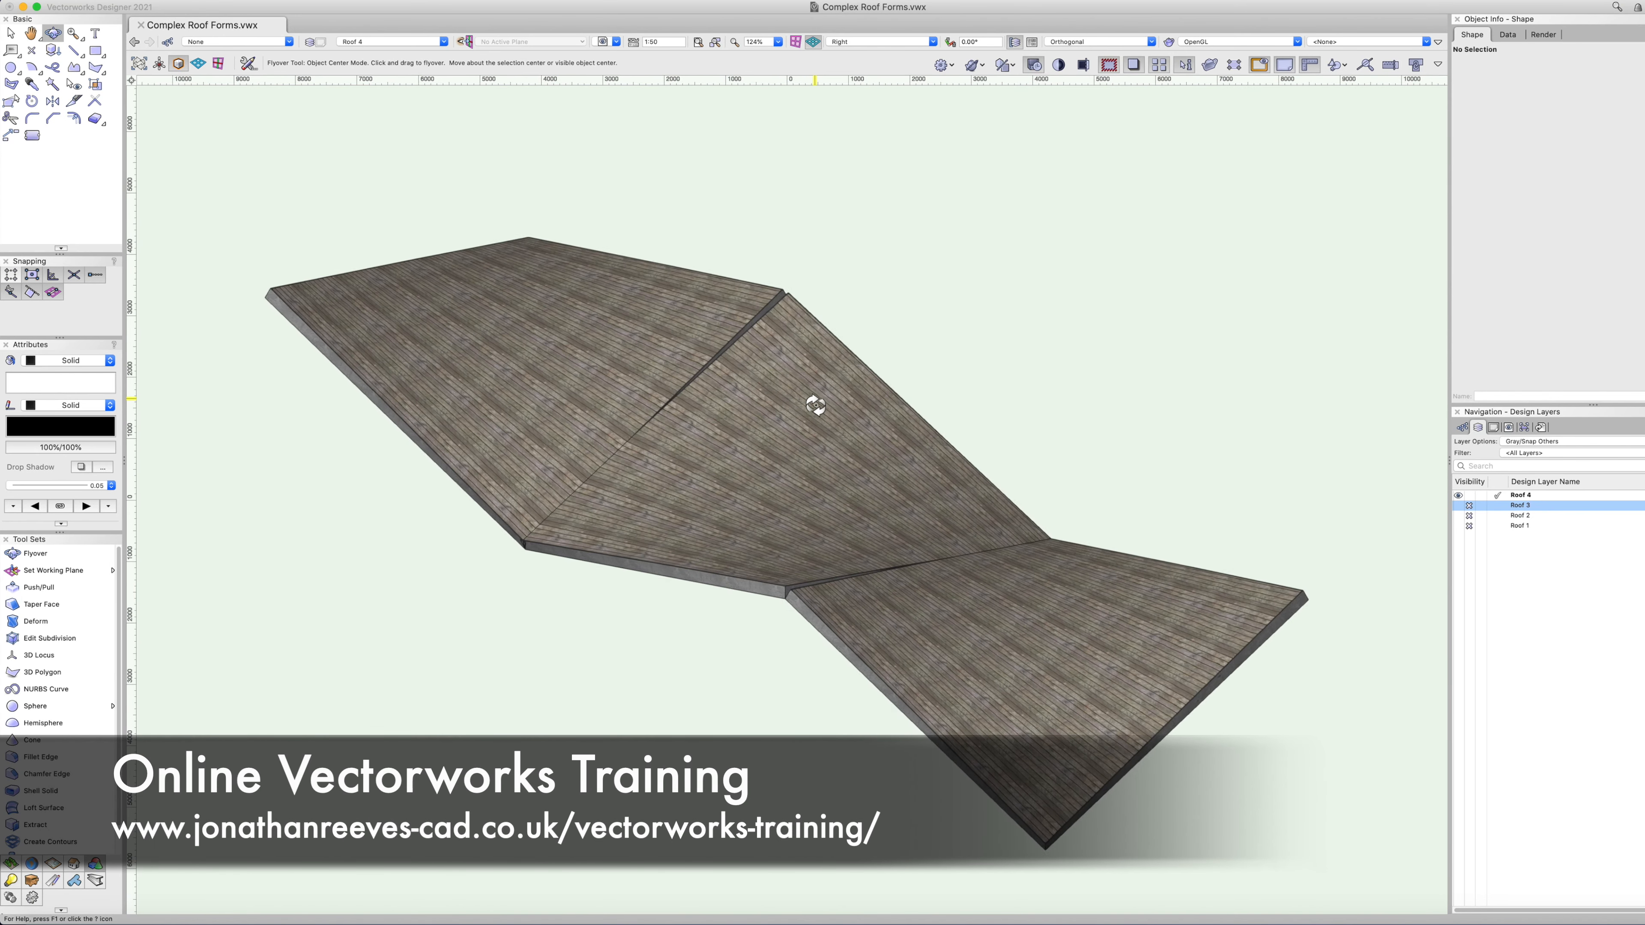
key("x")
key("KP_5")
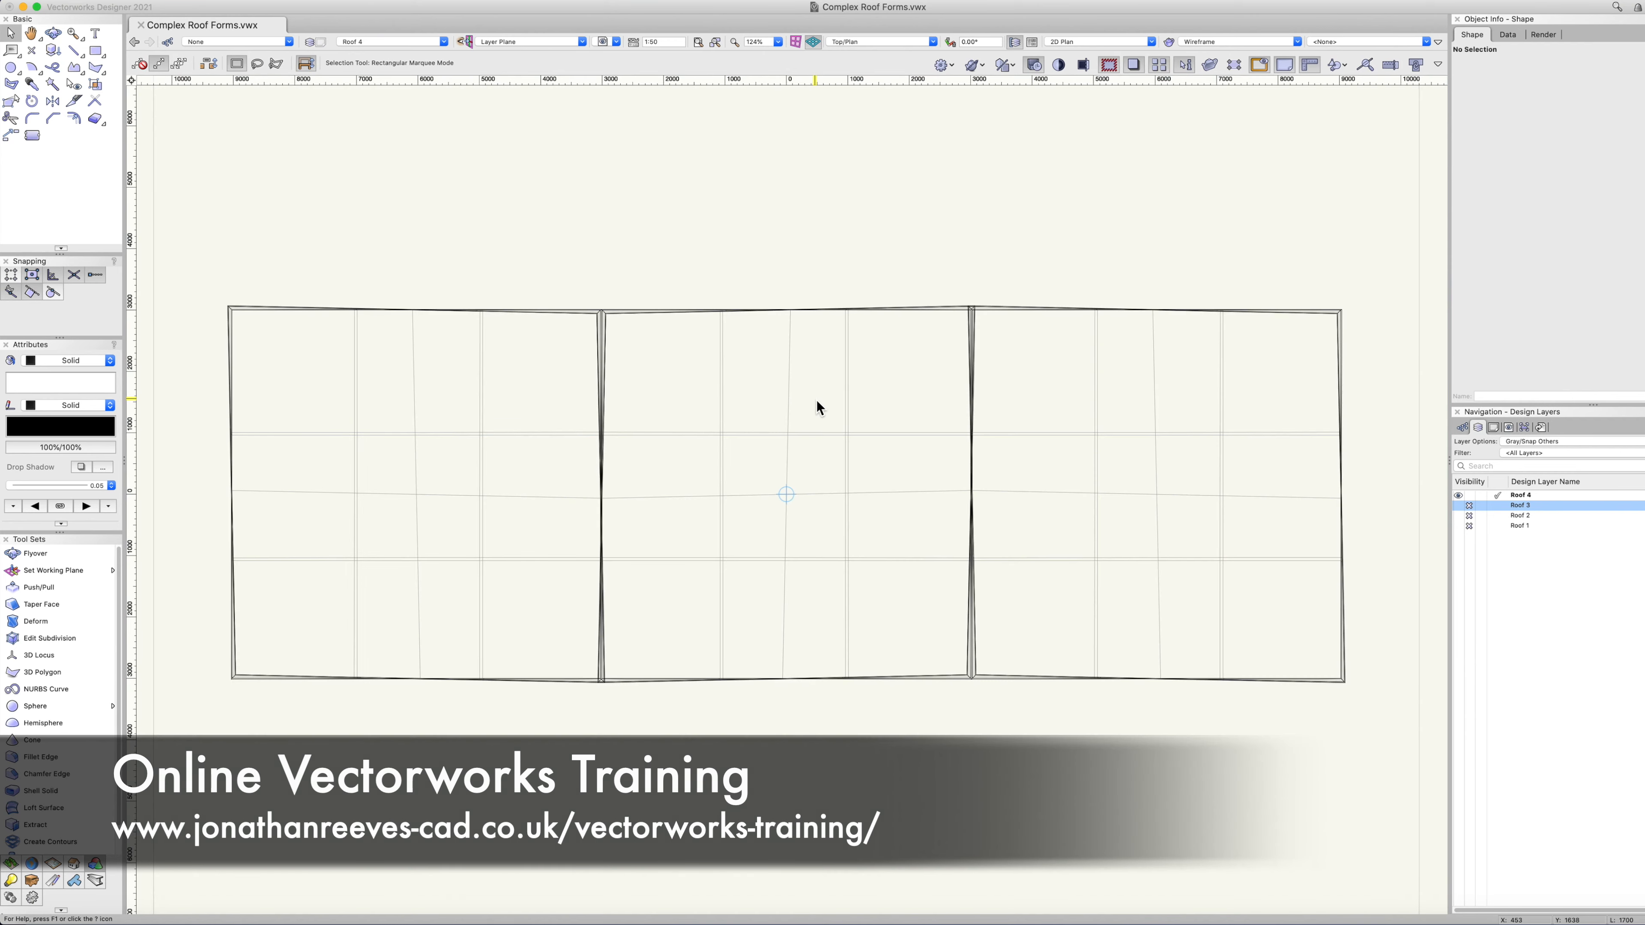
key("KP_3")
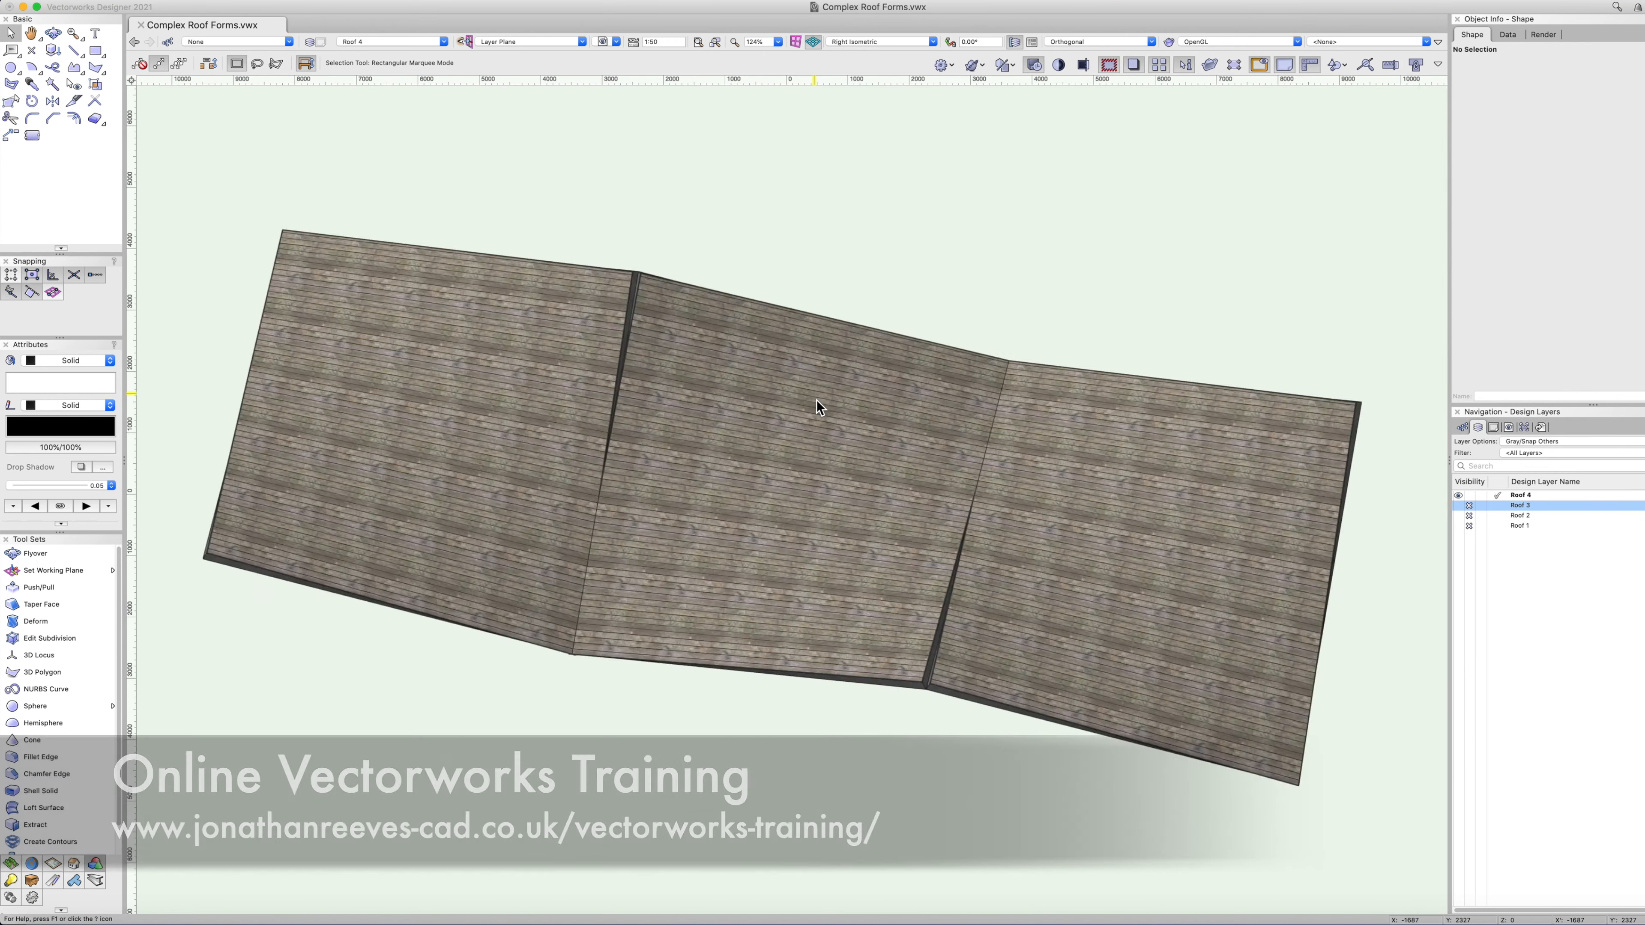